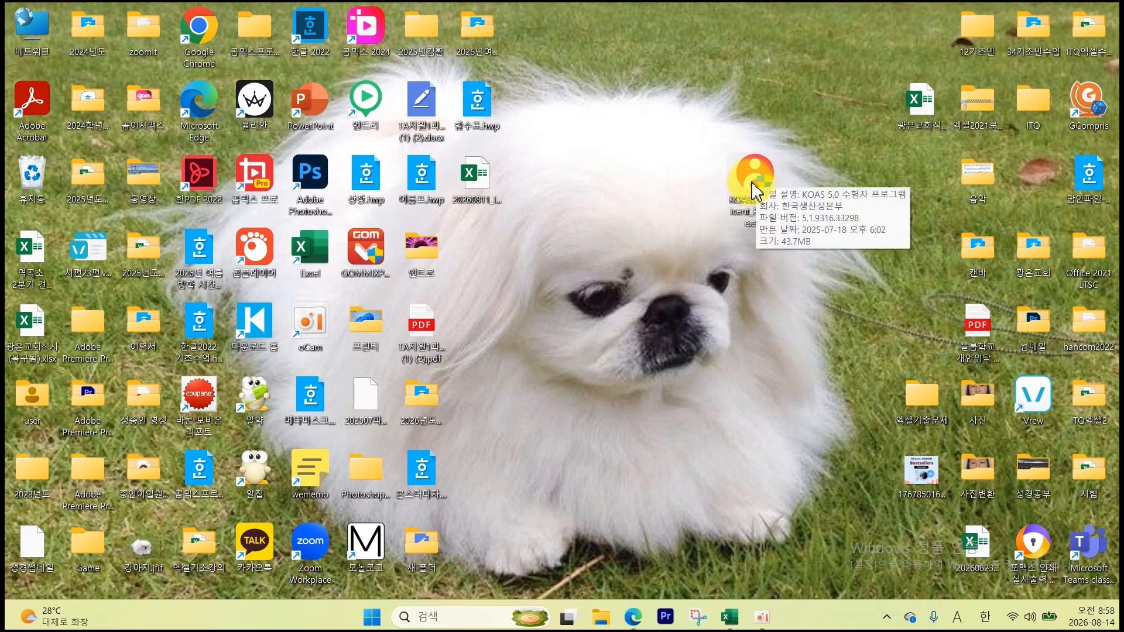
- Log into KOAS, agree to the exam terms to start the 60-minute timer, and view 한글엑셀(A형)_문제지.pdf
{"action": "double_click", "coordinate": [751, 191]}
{"action": "left_click", "coordinate": [592, 265]}
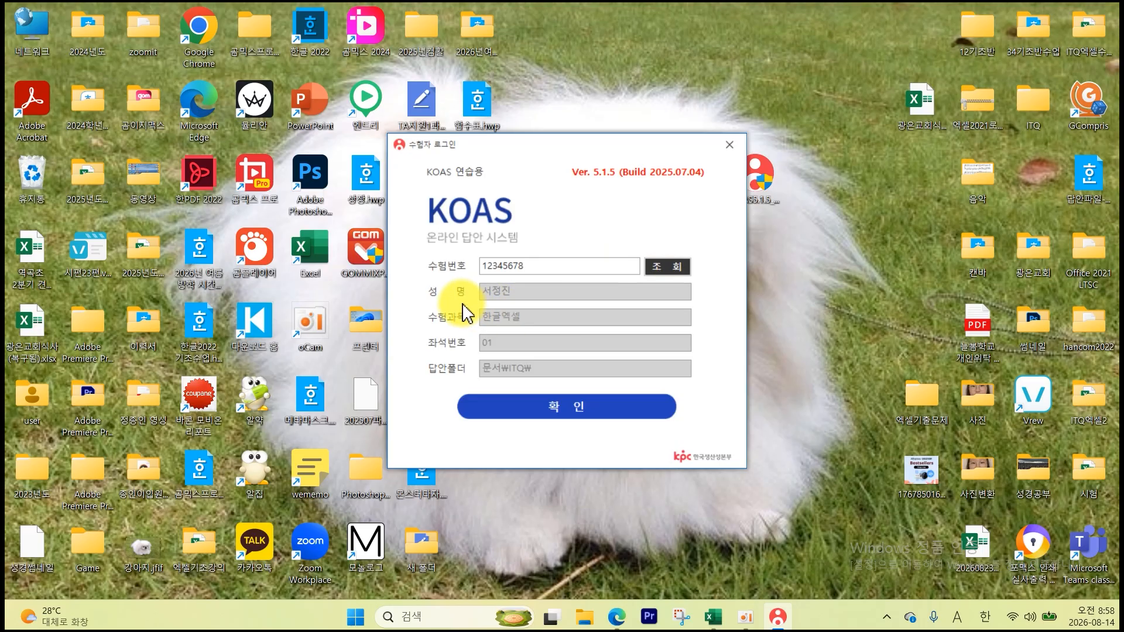
{"action": "left_click", "coordinate": [532, 410]}
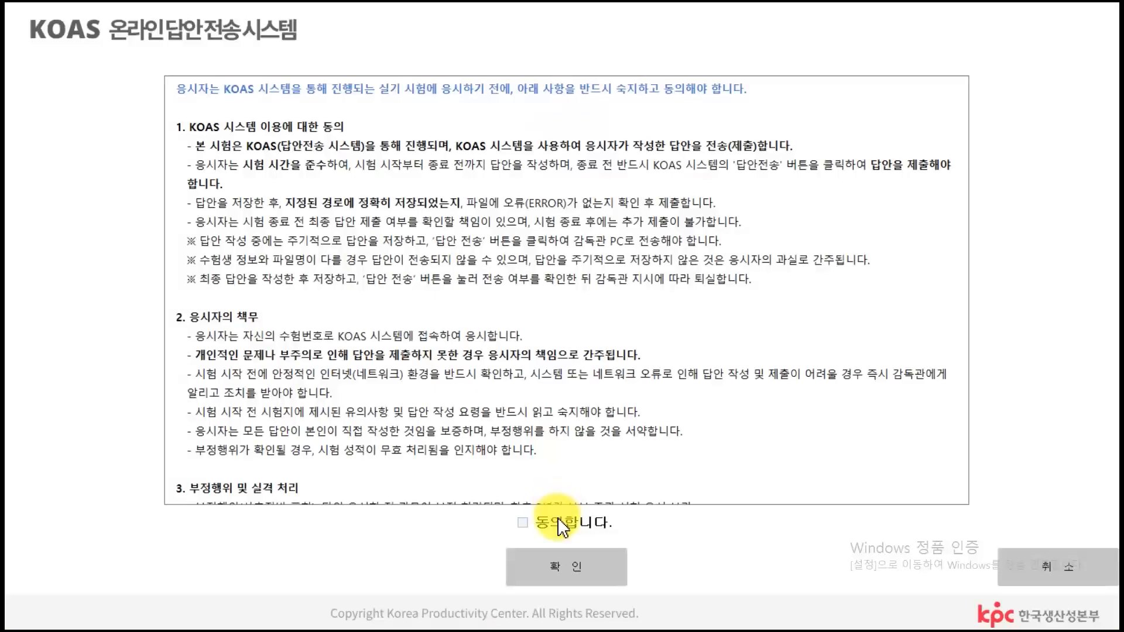
{"action": "left_click", "coordinate": [553, 521]}
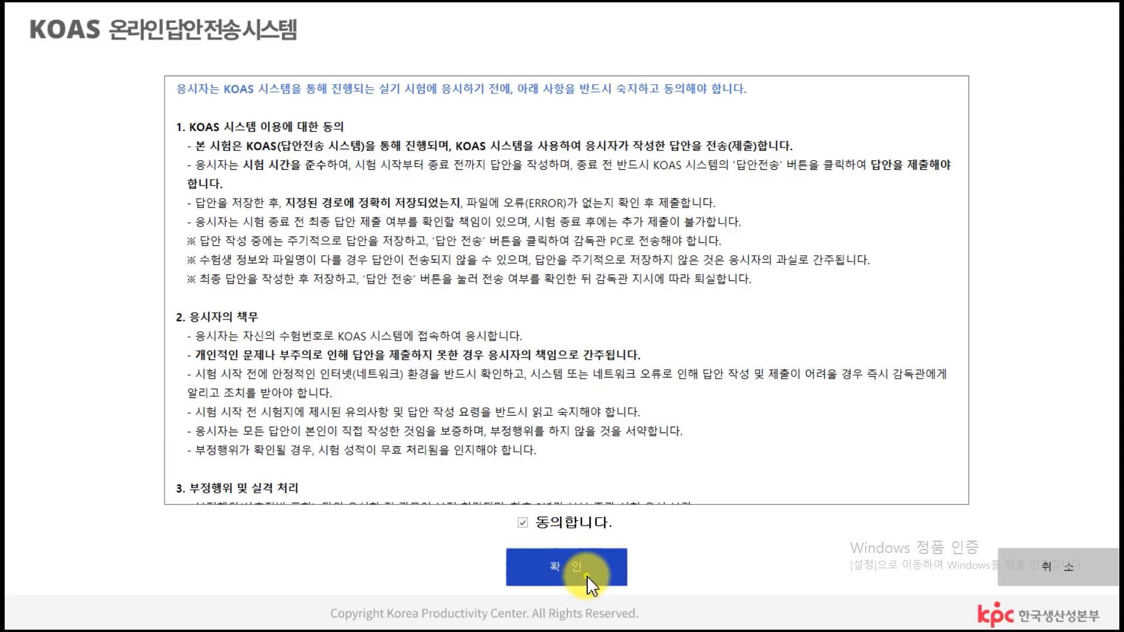
{"action": "left_click", "coordinate": [586, 575]}
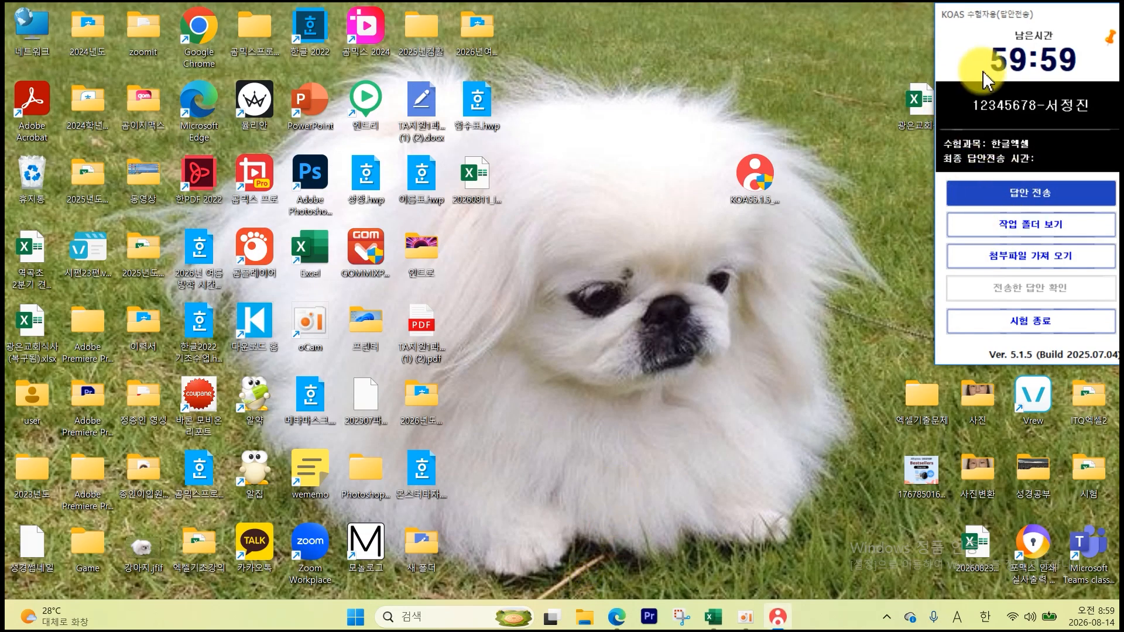
{"action": "left_click", "coordinate": [616, 615]}
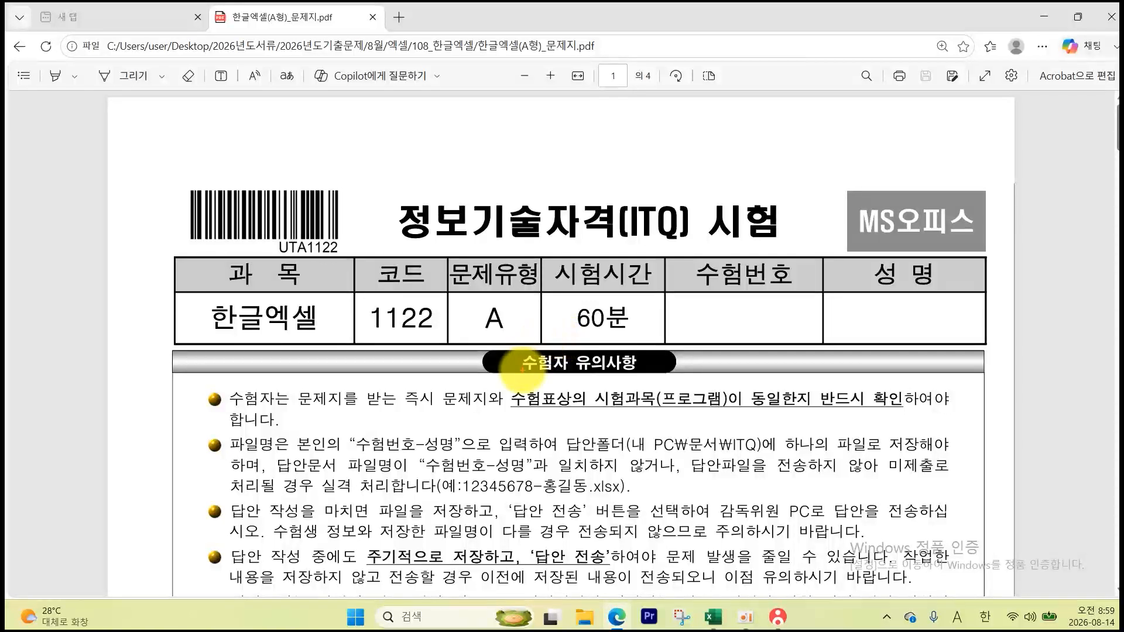
- Box the program-match warning, answer folder path and file-name rule in red, then clear the boxes
{"action": "mouse_move", "coordinate": [528, 392]}
{"action": "left_mouse_down"}
{"action": "mouse_move", "coordinate": [761, 416]}
{"action": "mouse_move", "coordinate": [913, 417]}
{"action": "mouse_move", "coordinate": [892, 417]}
{"action": "left_mouse_up"}
{"action": "left_click_drag", "start_coordinate": [621, 433], "coordinate": [760, 457]}
{"action": "left_click_drag", "start_coordinate": [355, 424], "coordinate": [618, 490]}
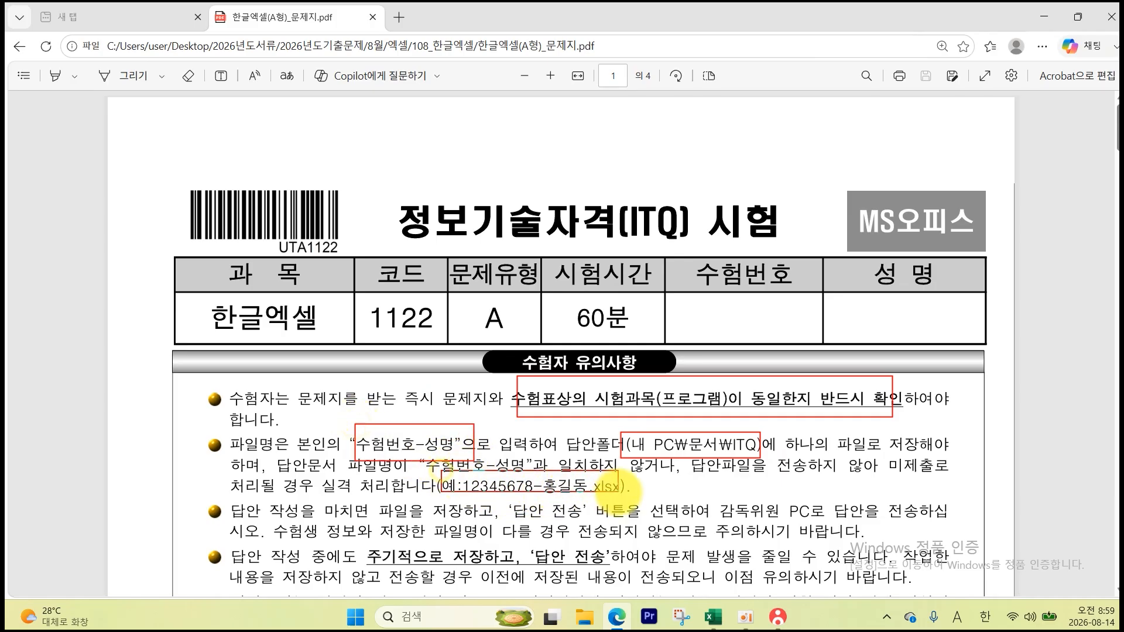
{"action": "key", "text": "Escape"}
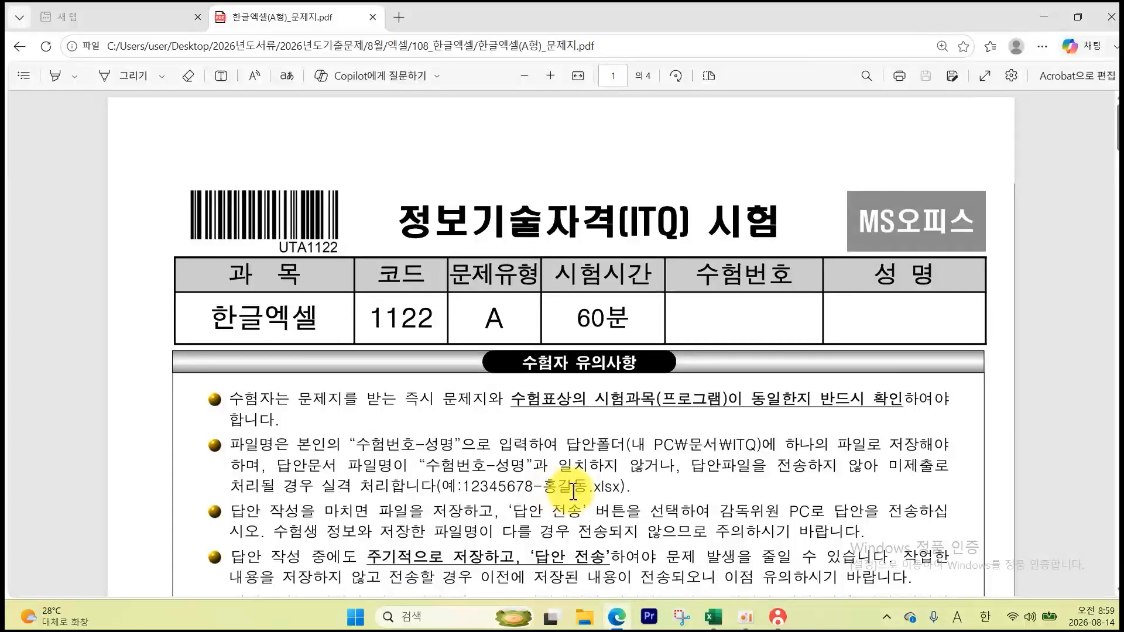
- Scroll toward page 2, marking the save reminder, column A width, border, 굴림 11pt and alignment rules
{"action": "scroll", "coordinate": [576, 494], "scroll_direction": "down", "scroll_amount": 3}
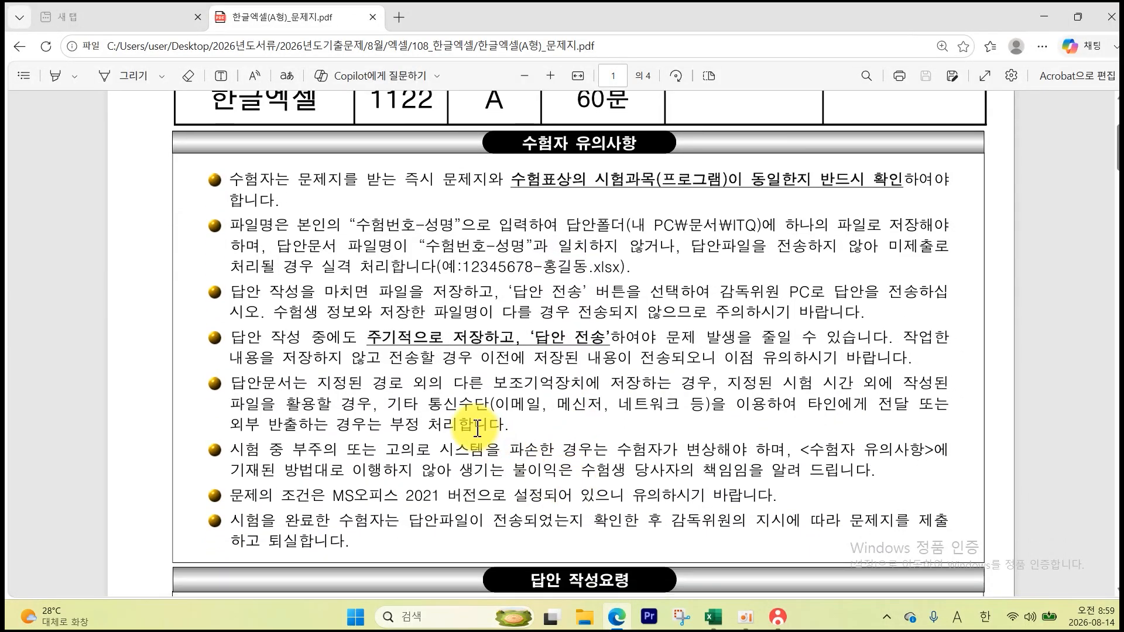
{"action": "left_click_drag", "start_coordinate": [367, 322], "coordinate": [637, 356]}
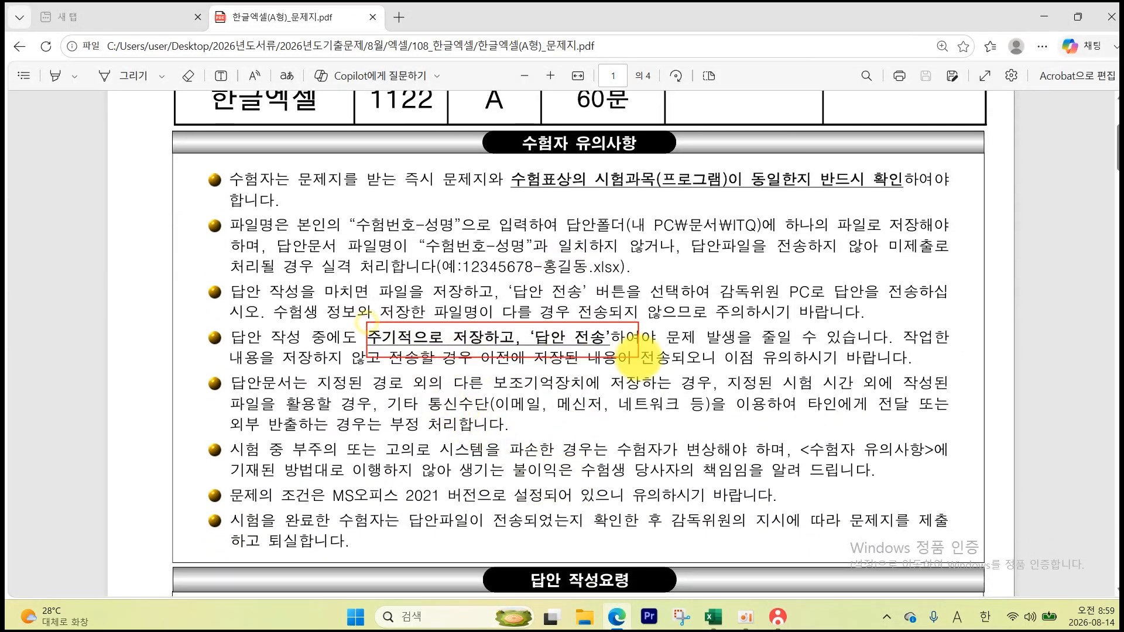
{"action": "scroll", "coordinate": [632, 377], "scroll_direction": "down", "scroll_amount": 6}
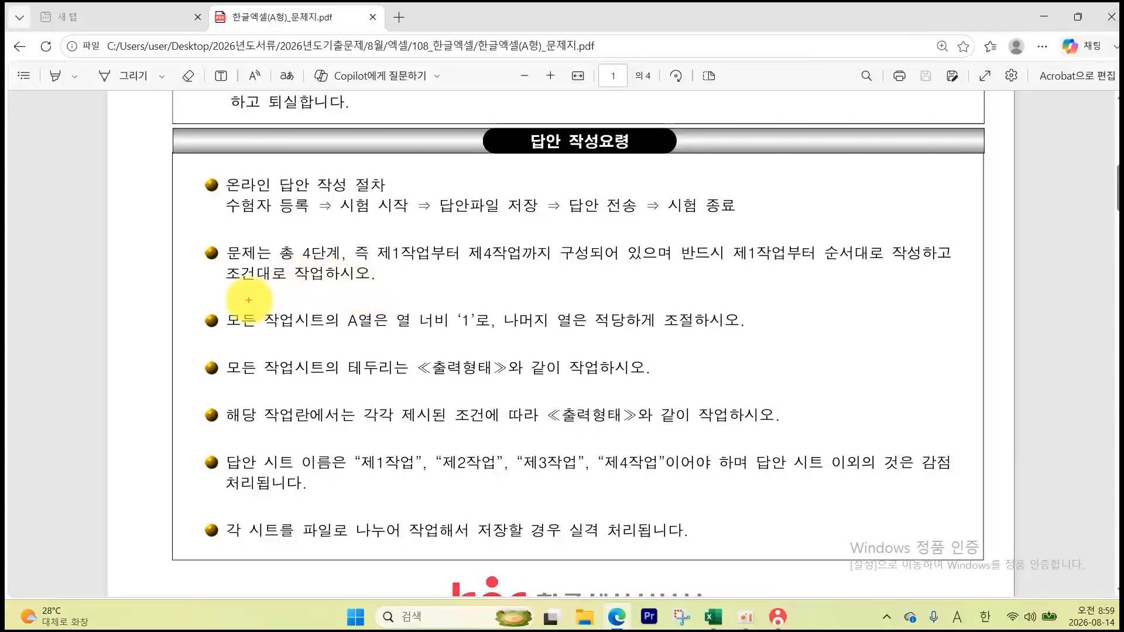
{"action": "left_click_drag", "start_coordinate": [227, 300], "coordinate": [558, 335]}
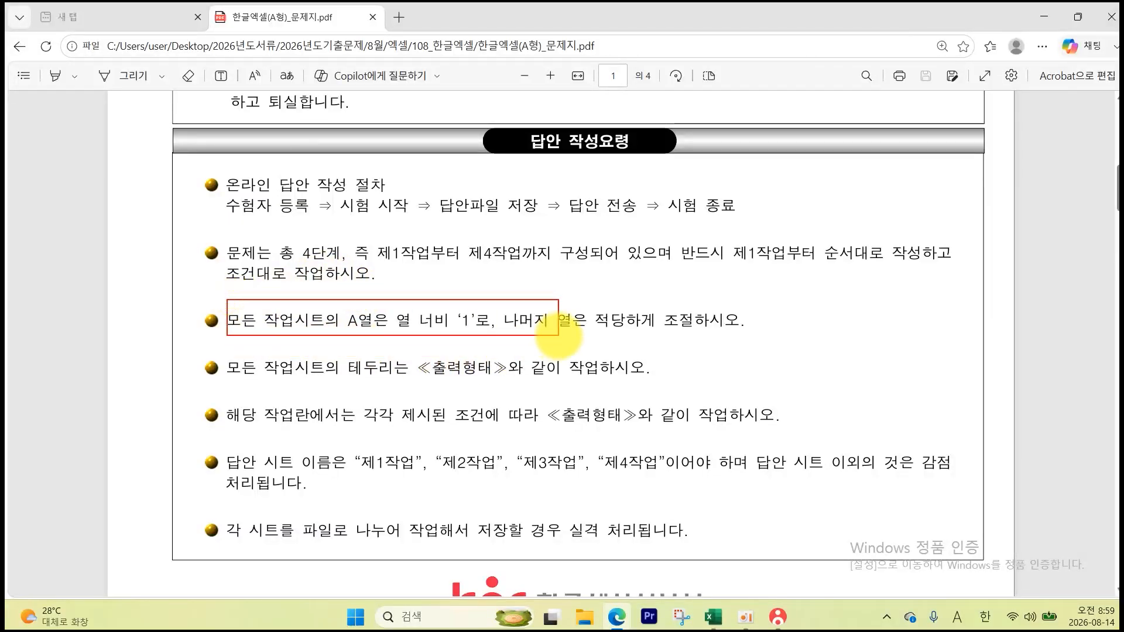
{"action": "mouse_move", "coordinate": [227, 355]}
{"action": "left_mouse_down"}
{"action": "mouse_move", "coordinate": [373, 391]}
{"action": "mouse_move", "coordinate": [655, 377]}
{"action": "left_mouse_up"}
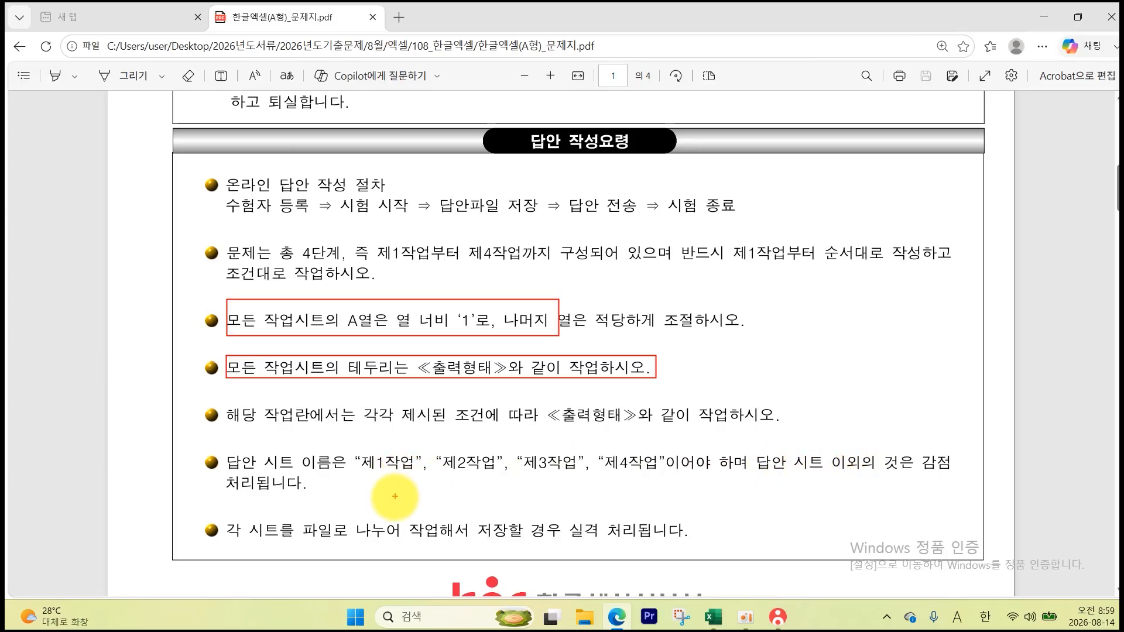
{"action": "scroll", "coordinate": [406, 514], "scroll_direction": "down", "scroll_amount": 12}
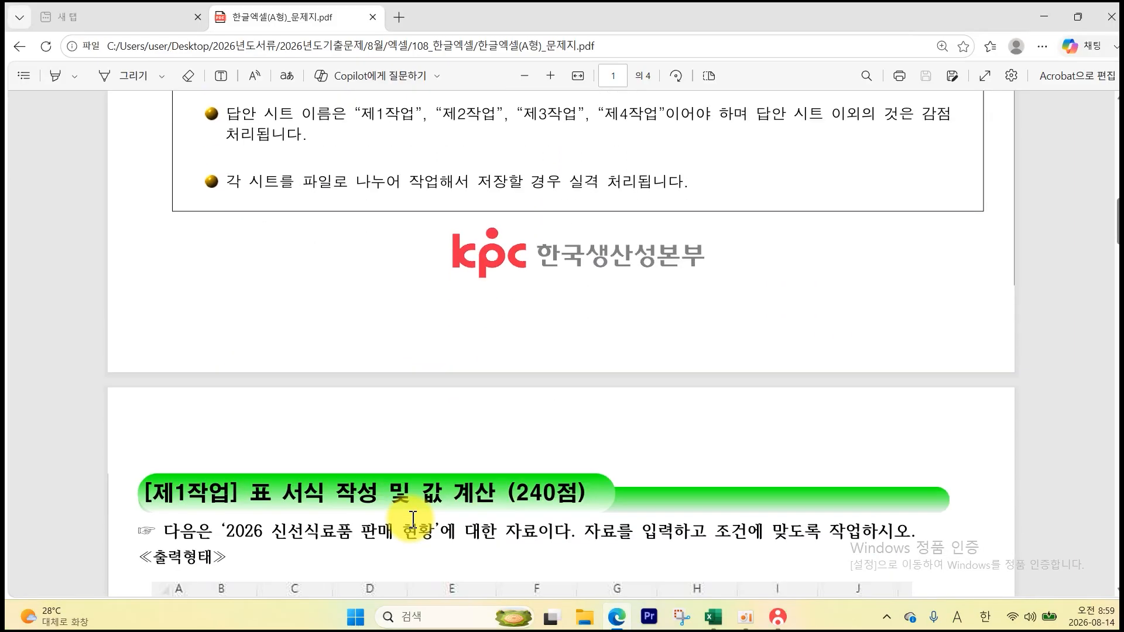
{"action": "mouse_move", "coordinate": [222, 455]}
{"action": "left_mouse_down"}
{"action": "mouse_move", "coordinate": [327, 485]}
{"action": "mouse_move", "coordinate": [799, 480]}
{"action": "left_mouse_up"}
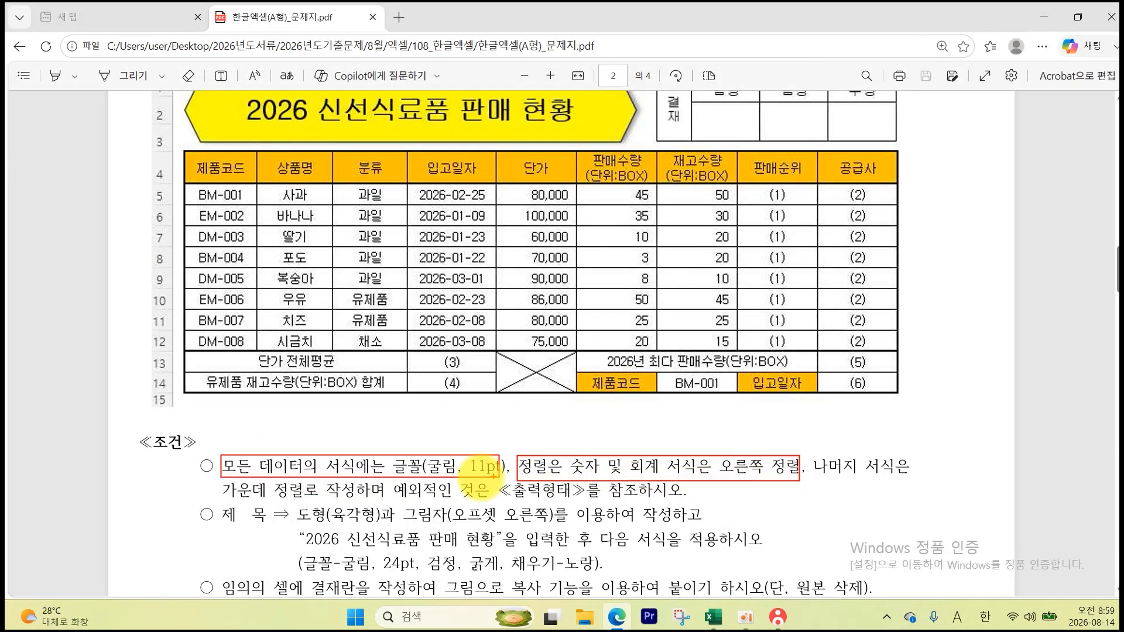
{"action": "mouse_move", "coordinate": [224, 479]}
{"action": "left_mouse_down"}
{"action": "mouse_move", "coordinate": [356, 499]}
{"action": "mouse_move", "coordinate": [666, 498]}
{"action": "left_mouse_up"}
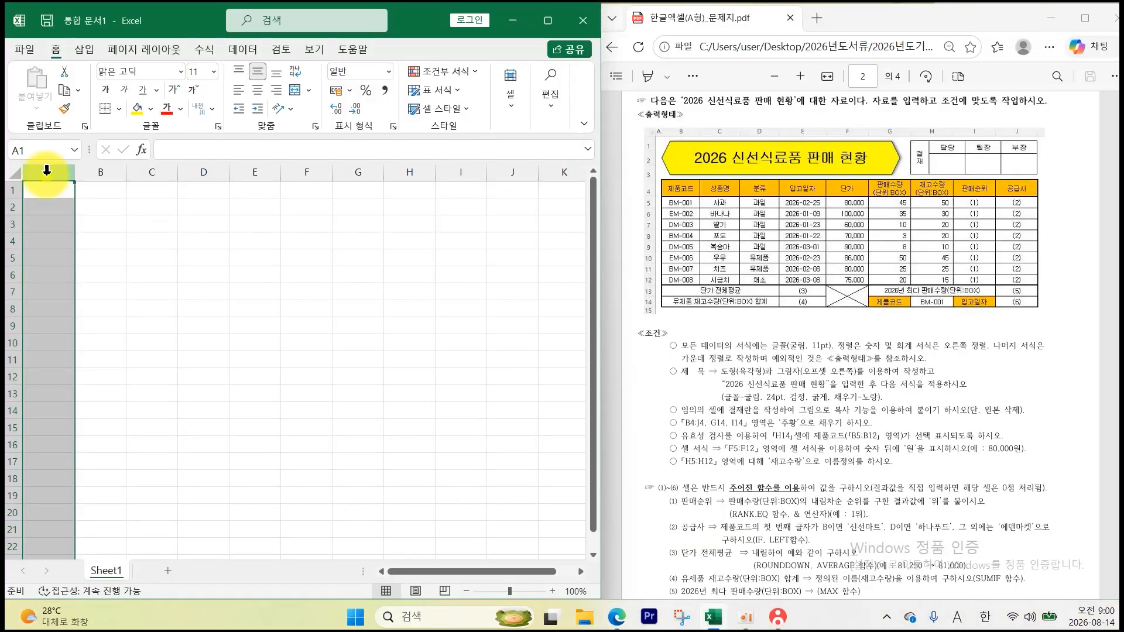
- Set column A's width to 1
{"action": "right_click", "coordinate": [46, 174]}
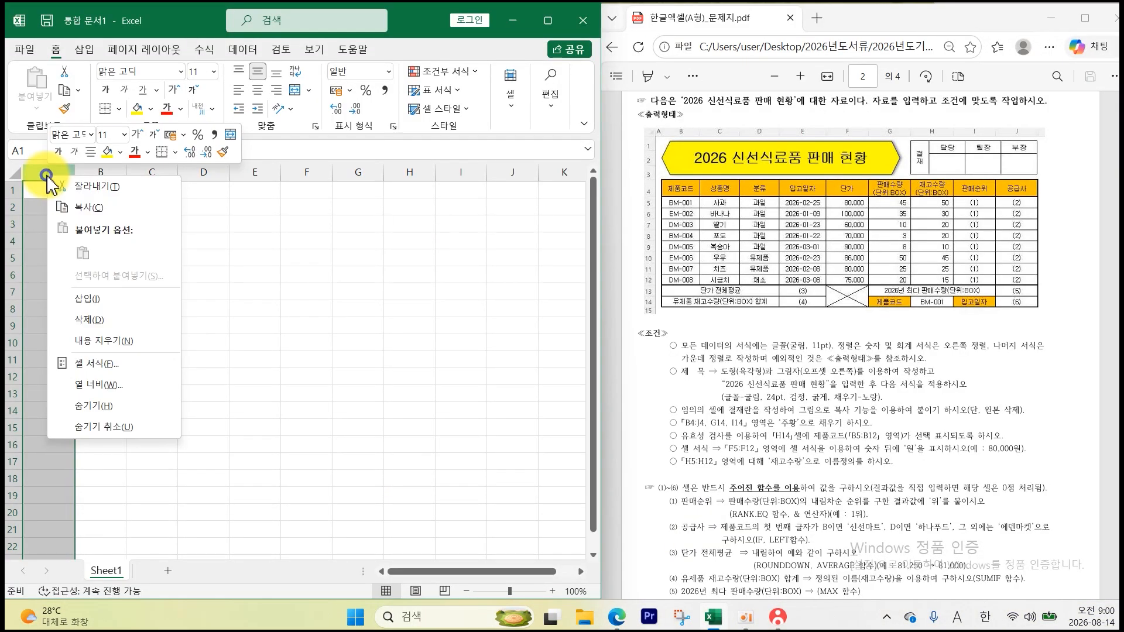
{"action": "left_click", "coordinate": [108, 387]}
{"action": "key", "text": "Return"}
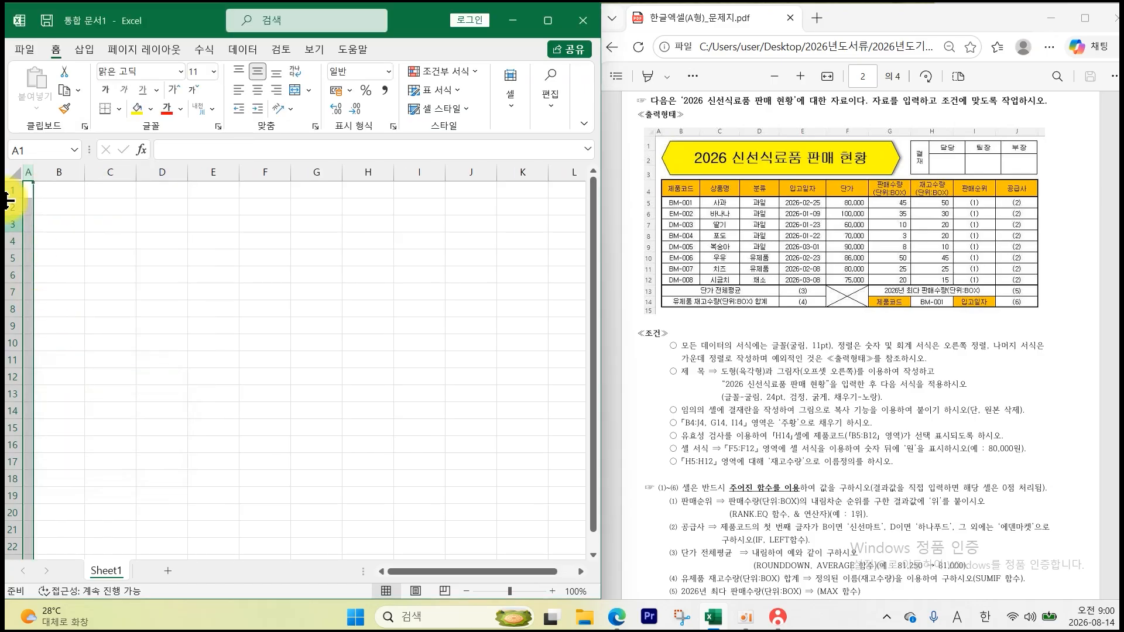
- Apply the 굴림 font to the entire worksheet
{"action": "left_click", "coordinate": [13, 169]}
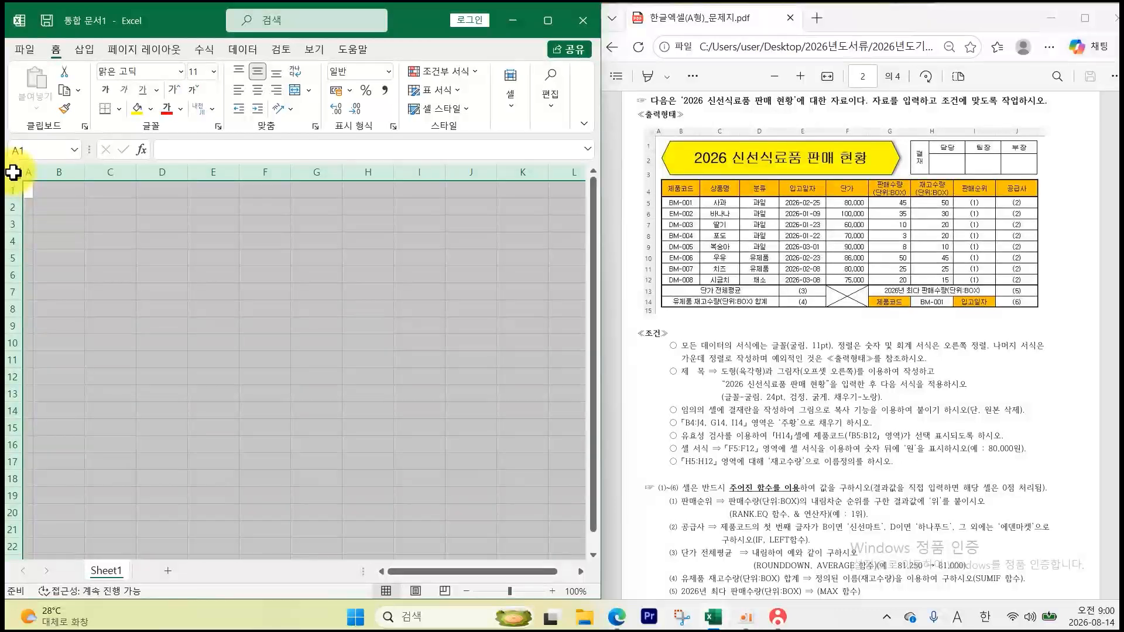
{"action": "left_click", "coordinate": [182, 72]}
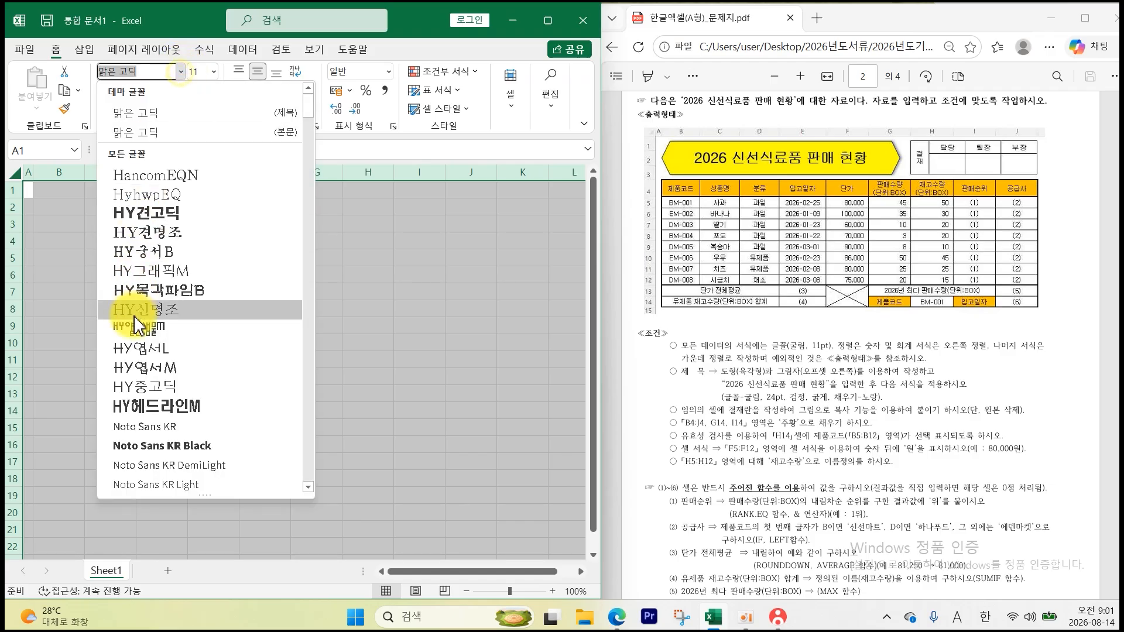
{"action": "scroll", "coordinate": [135, 325], "scroll_direction": "down", "scroll_amount": 5}
{"action": "left_click", "coordinate": [143, 252]}
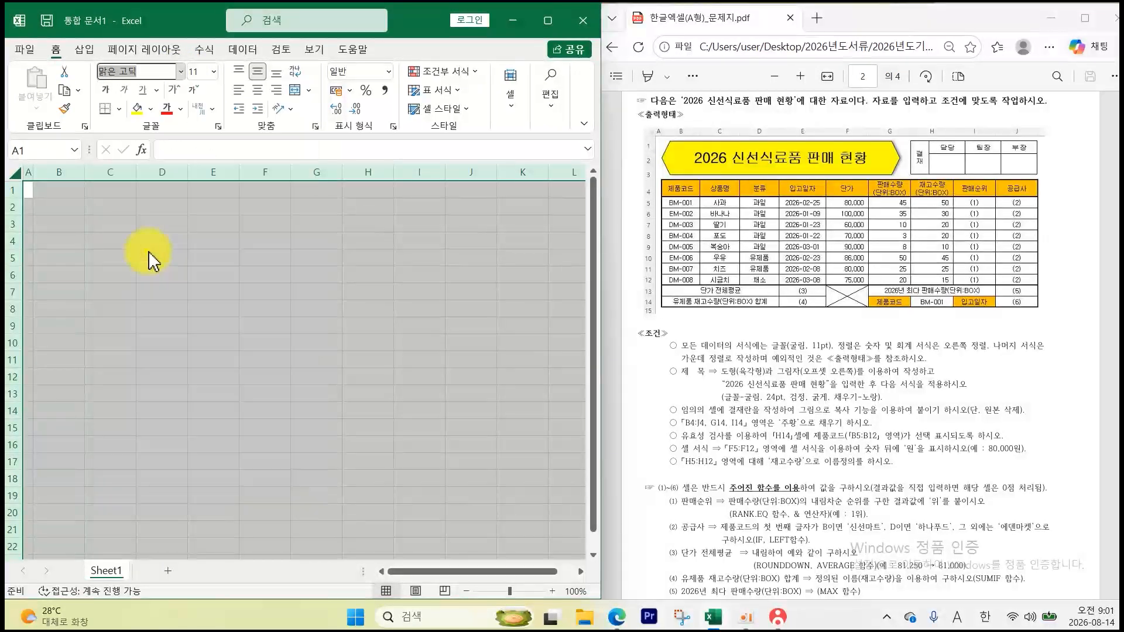
- Rename the first two sheet tabs to 제1작업 and 제2작업
{"action": "right_click", "coordinate": [108, 572]}
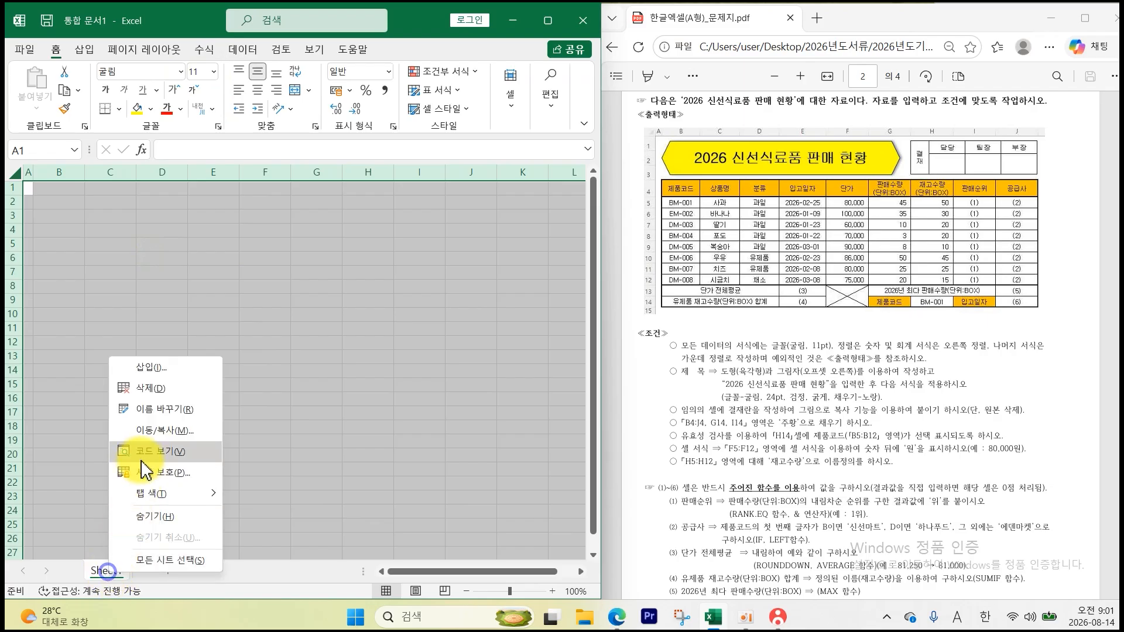
{"action": "left_click", "coordinate": [176, 411]}
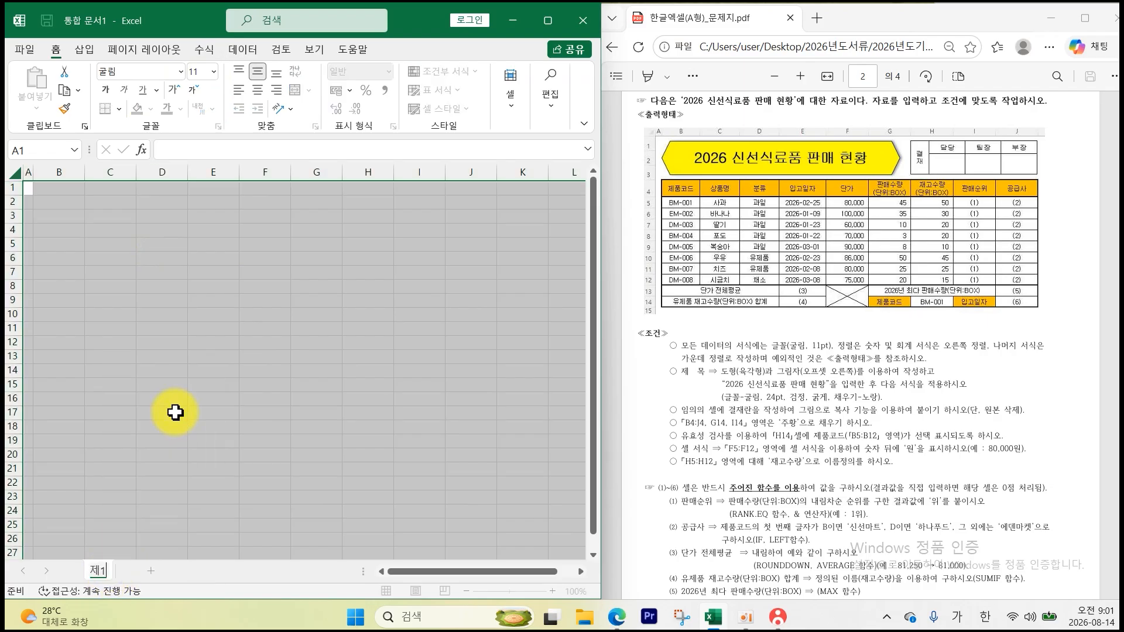
{"action": "type", "text": "제1작업"}
{"action": "key", "text": "Return"}
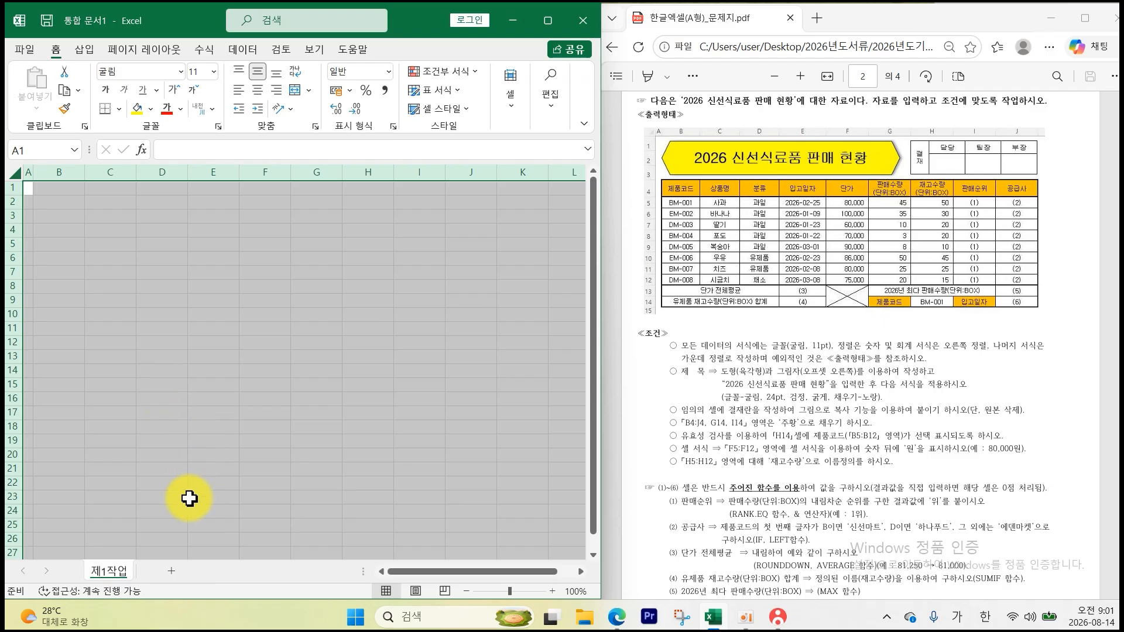
{"action": "right_click", "coordinate": [173, 572]}
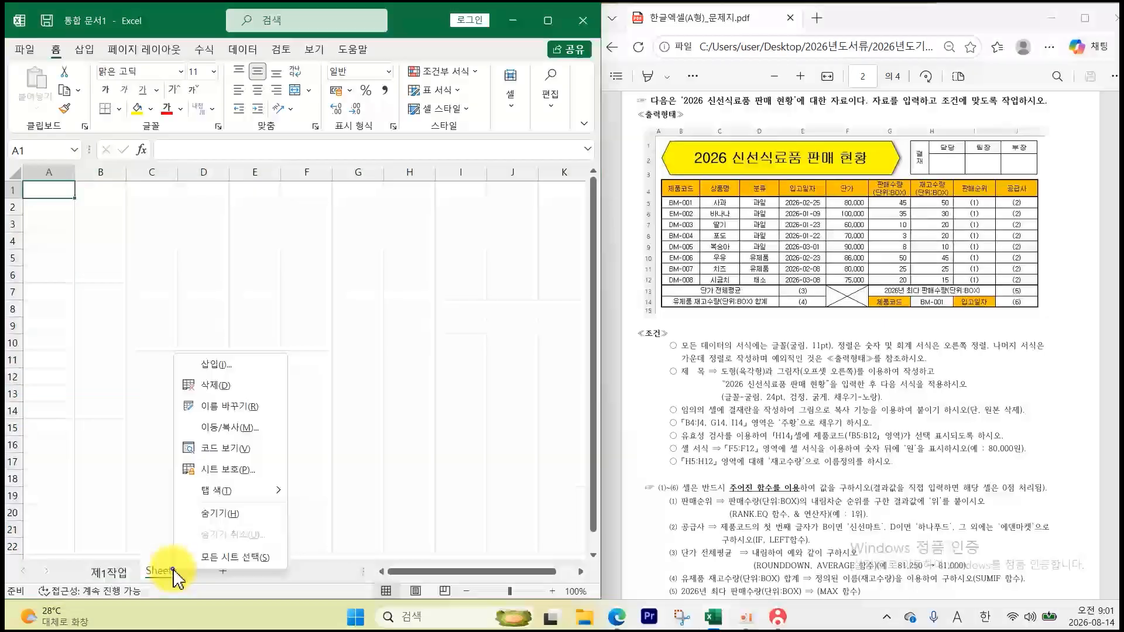
{"action": "left_click", "coordinate": [193, 429]}
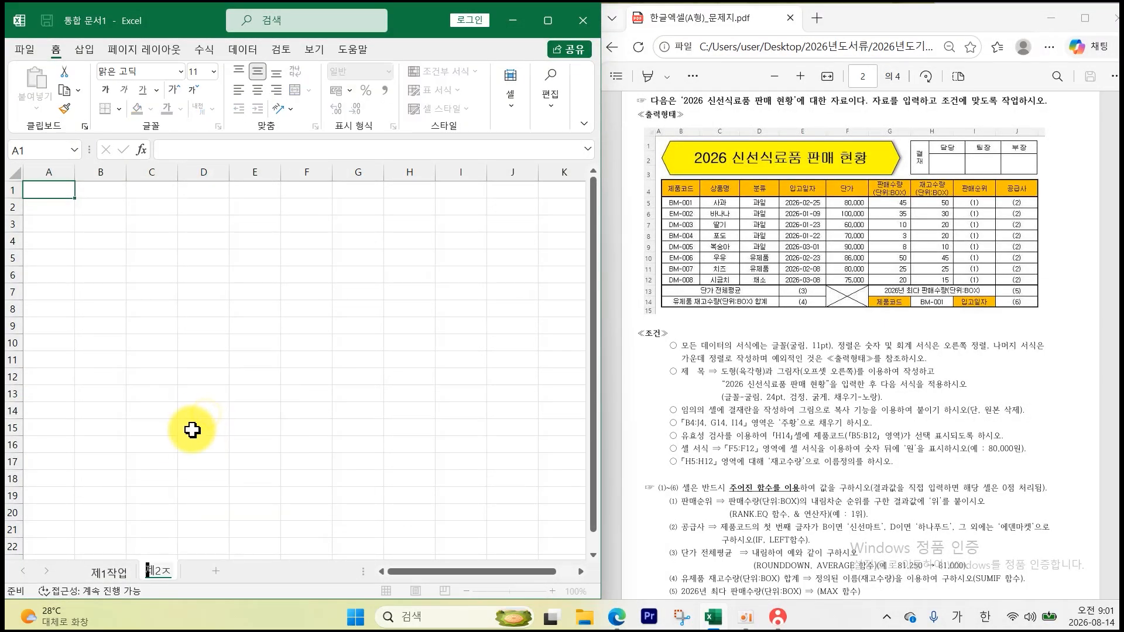
{"action": "type", "text": "제2작업"}
{"action": "key", "text": "Return"}
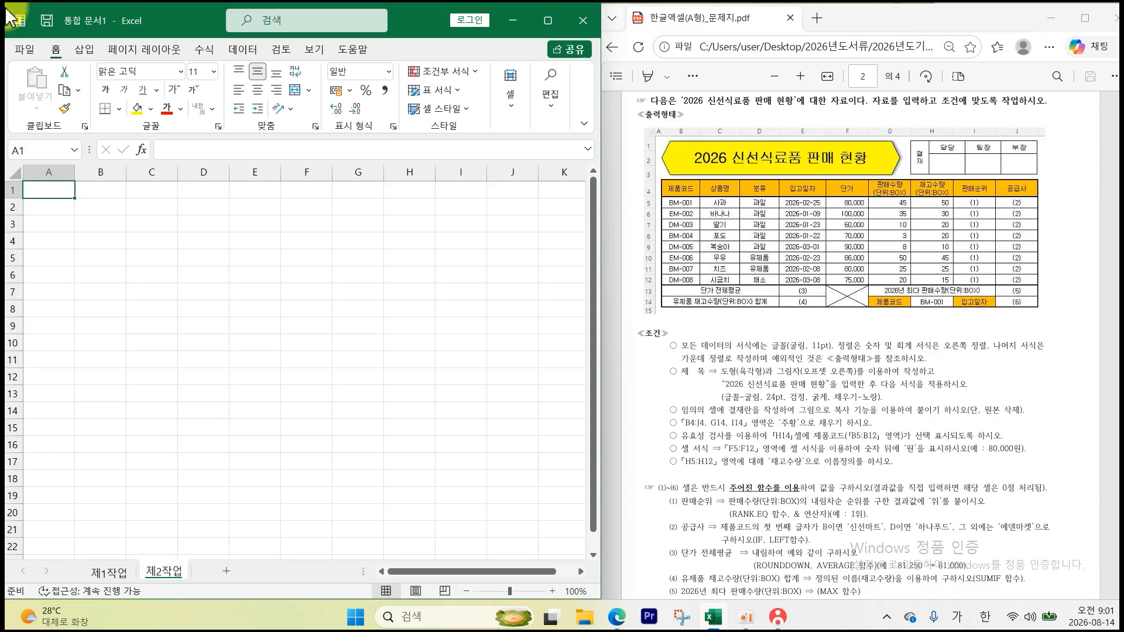
- Set column A on 제2작업 to width 1
{"action": "right_click", "coordinate": [52, 168]}
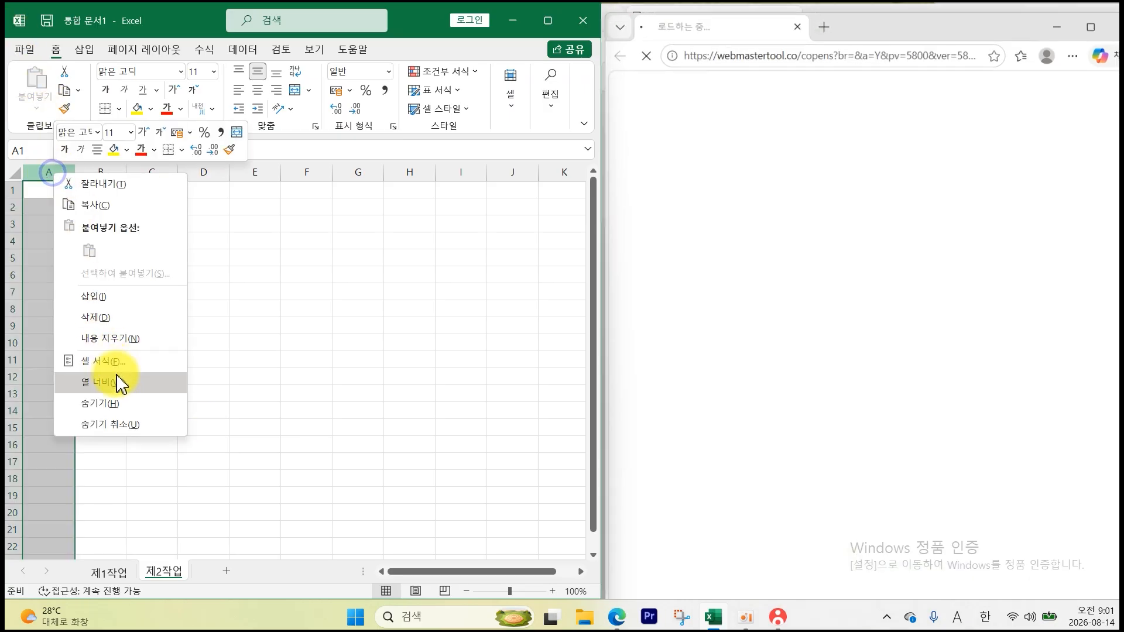
{"action": "left_click", "coordinate": [117, 384]}
{"action": "type", "text": "1"}
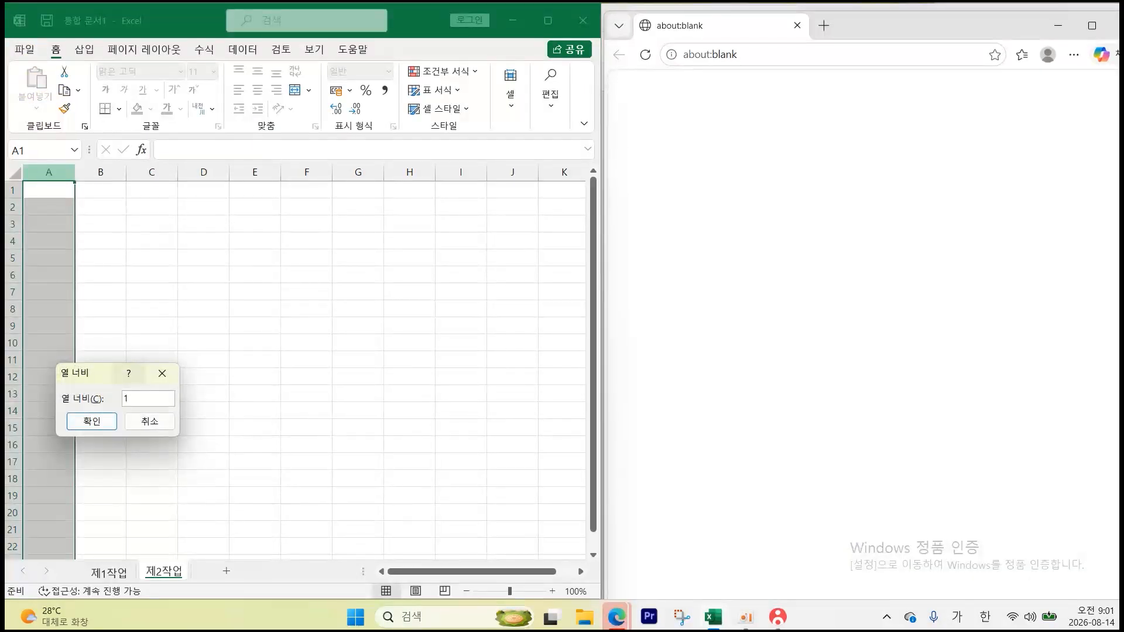
{"action": "key", "text": "Return"}
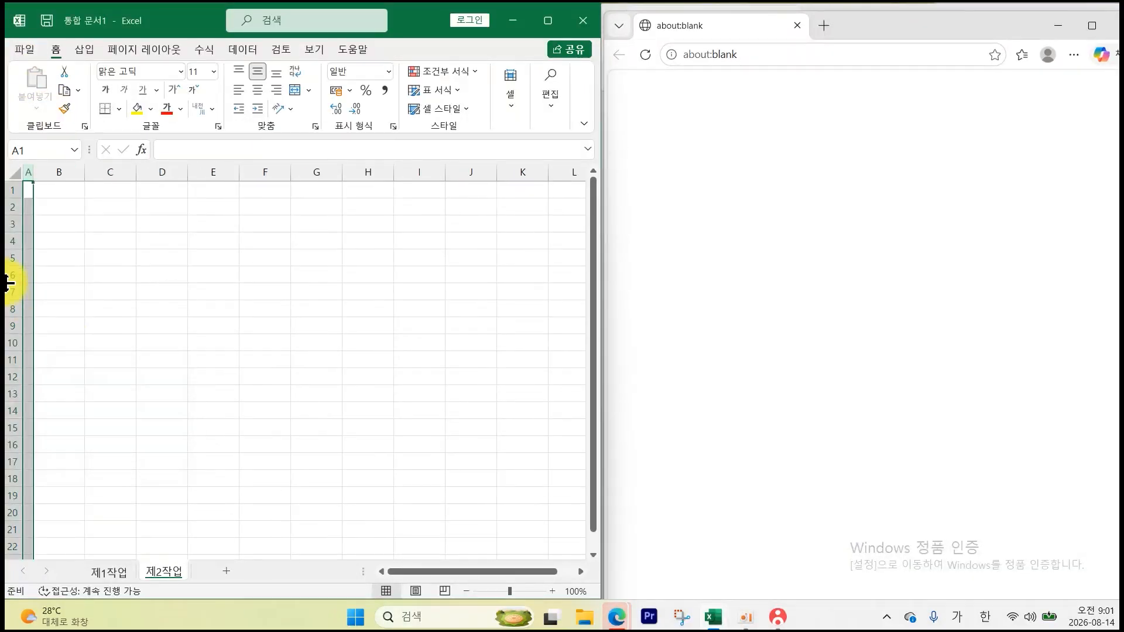
- Apply the 굴림 font to the whole 제2작업 sheet
{"action": "left_click", "coordinate": [796, 26]}
{"action": "left_click", "coordinate": [13, 171]}
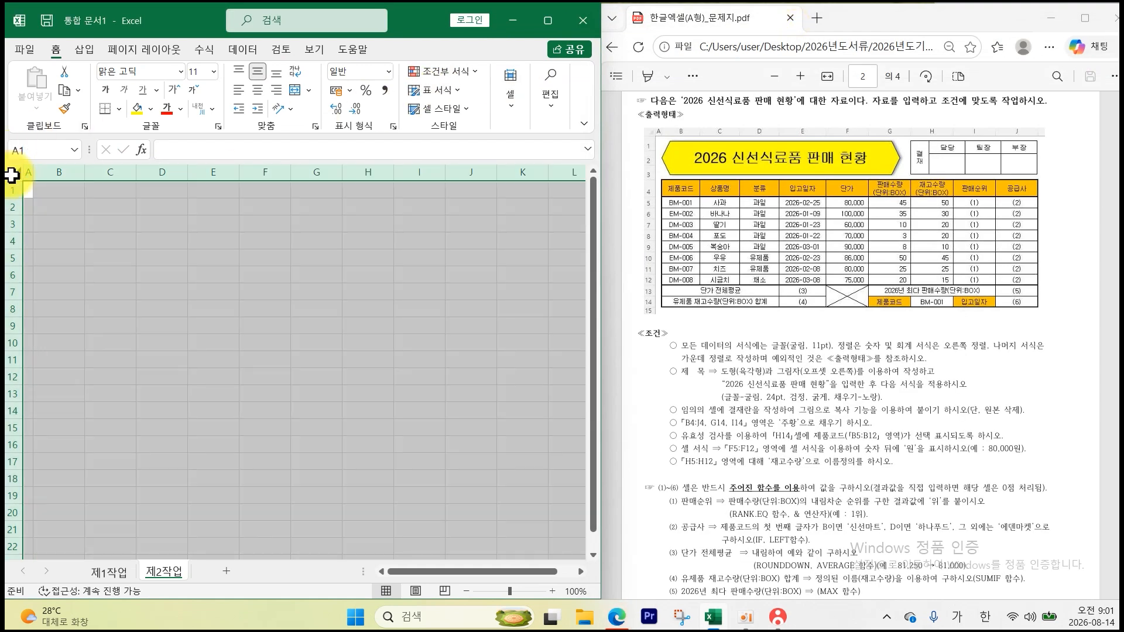
{"action": "left_click", "coordinate": [181, 72]}
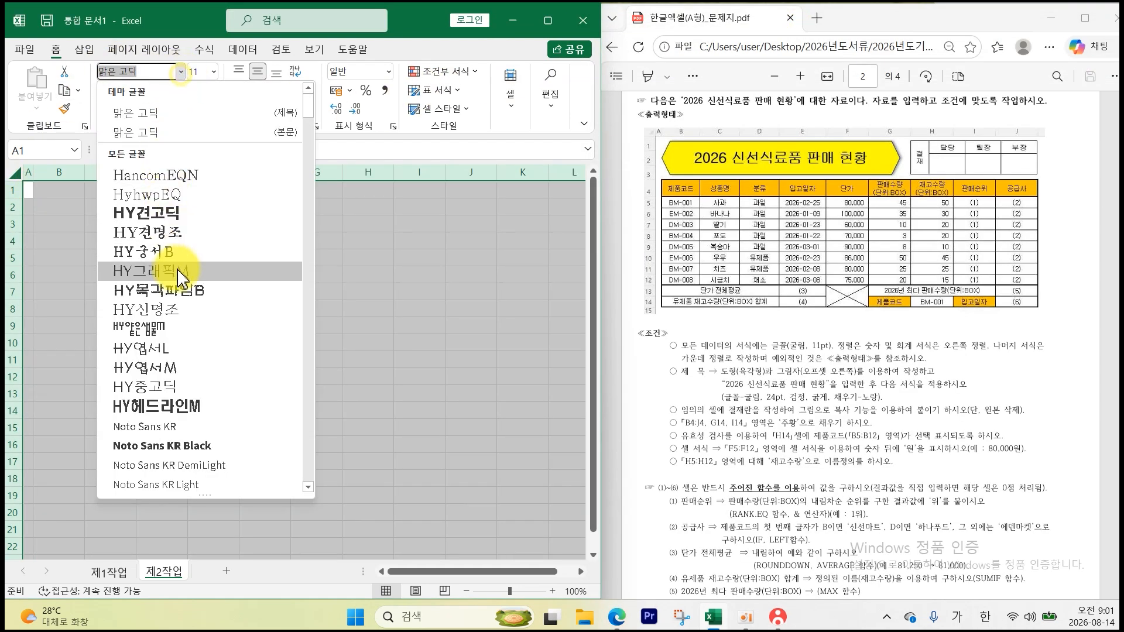
{"action": "scroll", "coordinate": [190, 351], "scroll_direction": "down", "scroll_amount": 2}
{"action": "scroll", "coordinate": [188, 354], "scroll_direction": "down", "scroll_amount": 4}
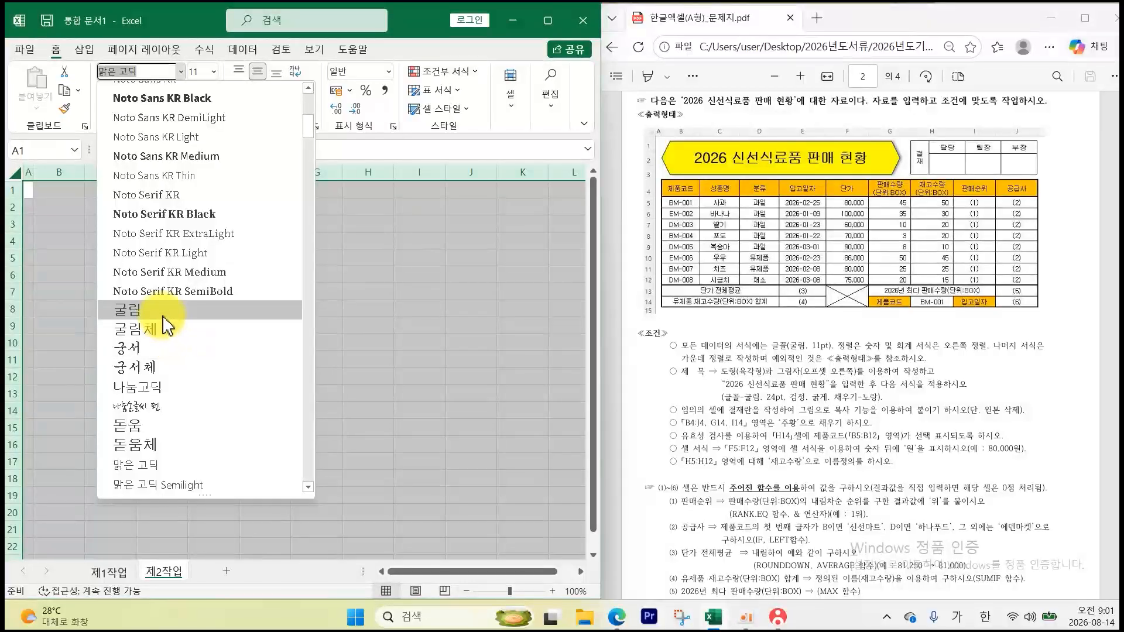
{"action": "left_click", "coordinate": [226, 308]}
- Add a new worksheet and name it 제3작업
{"action": "left_click", "coordinate": [224, 572]}
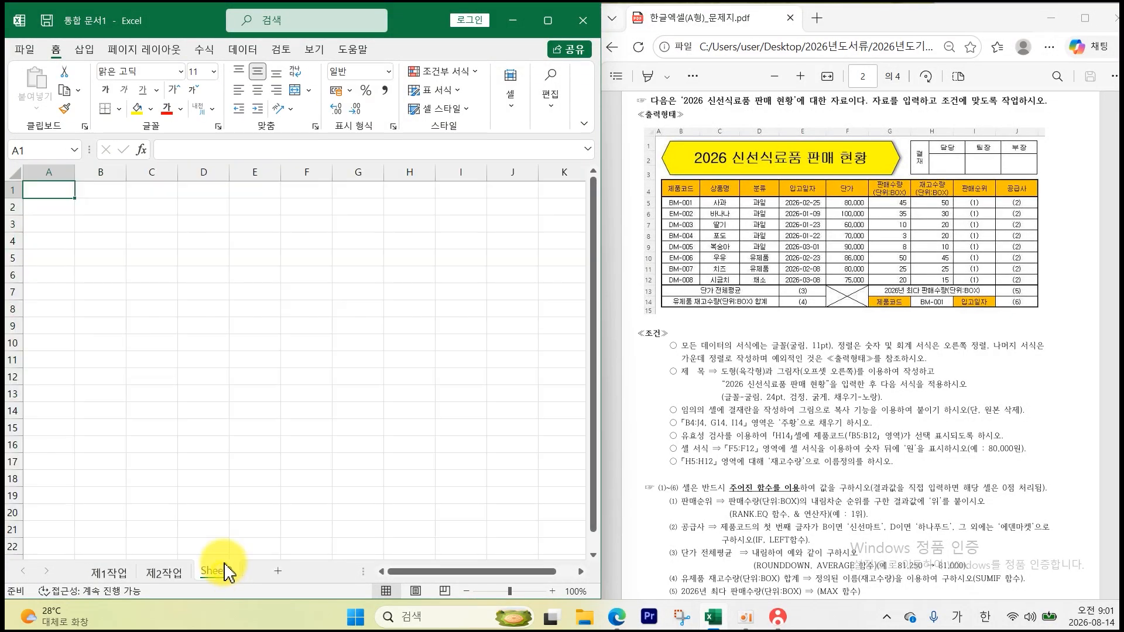
{"action": "right_click", "coordinate": [224, 572]}
{"action": "left_click", "coordinate": [283, 402]}
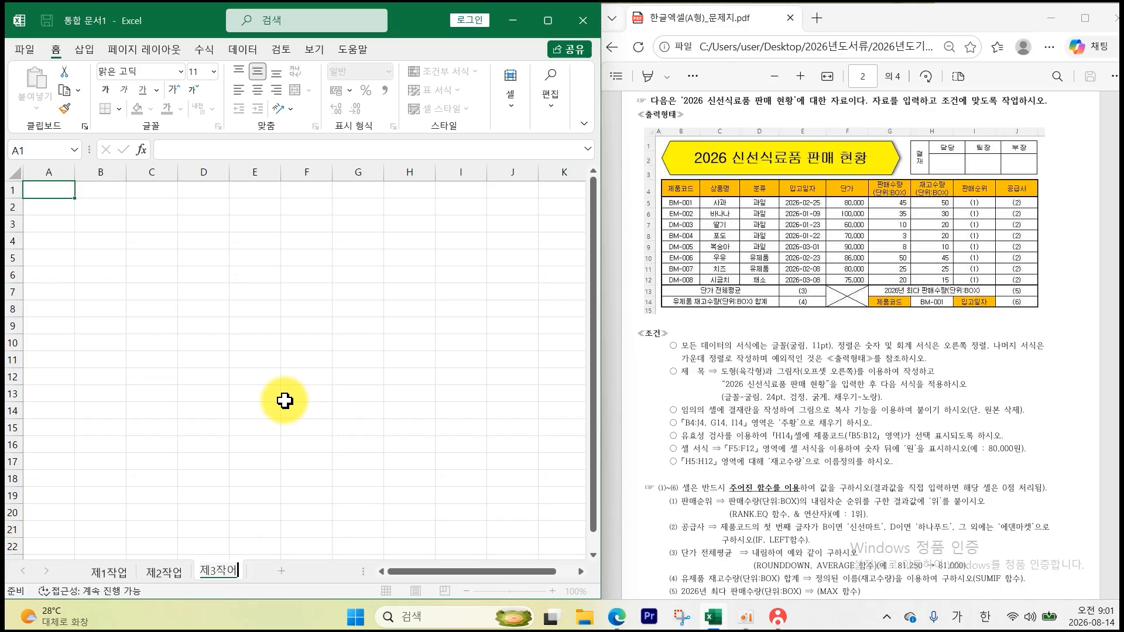
{"action": "key", "text": "Return"}
- Narrow column A on the 제3작업 sheet
{"action": "right_click", "coordinate": [68, 173]}
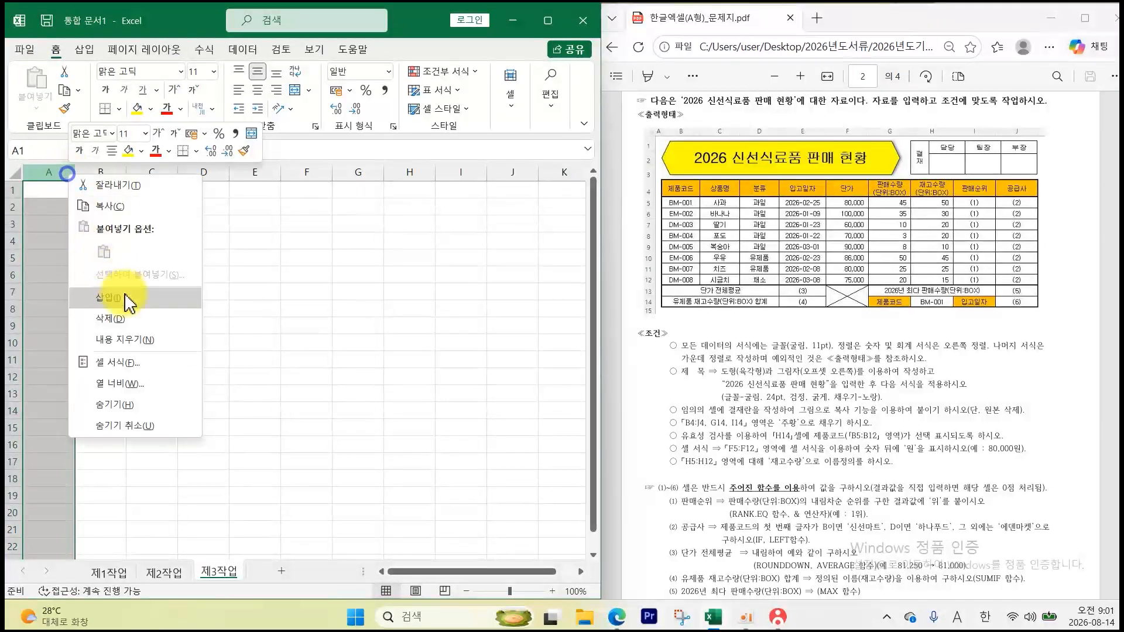
{"action": "left_click", "coordinate": [151, 384]}
{"action": "key", "text": "Return"}
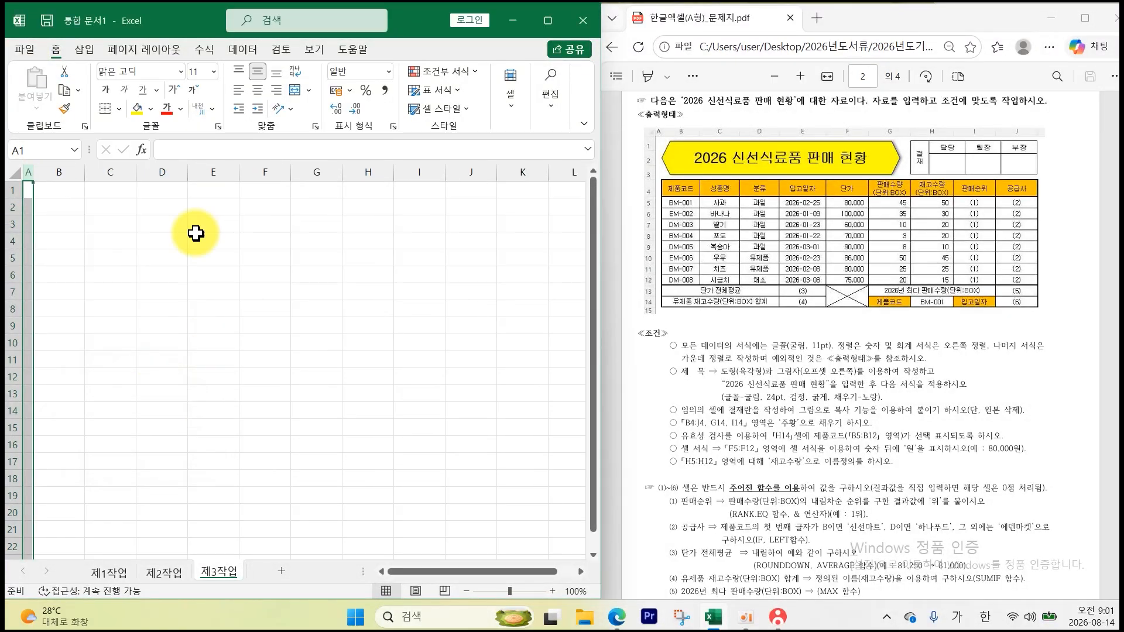
- Set the whole 제3작업 sheet's font to 굴림
{"action": "left_click", "coordinate": [15, 176]}
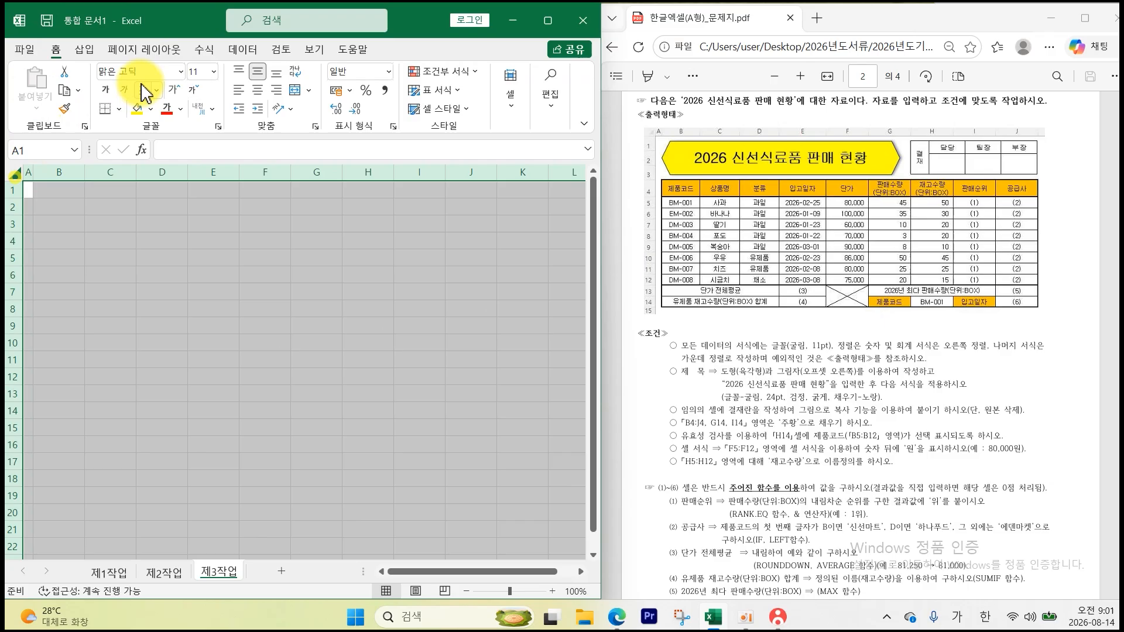
{"action": "left_click", "coordinate": [182, 71]}
{"action": "scroll", "coordinate": [167, 383], "scroll_direction": "down", "scroll_amount": 4}
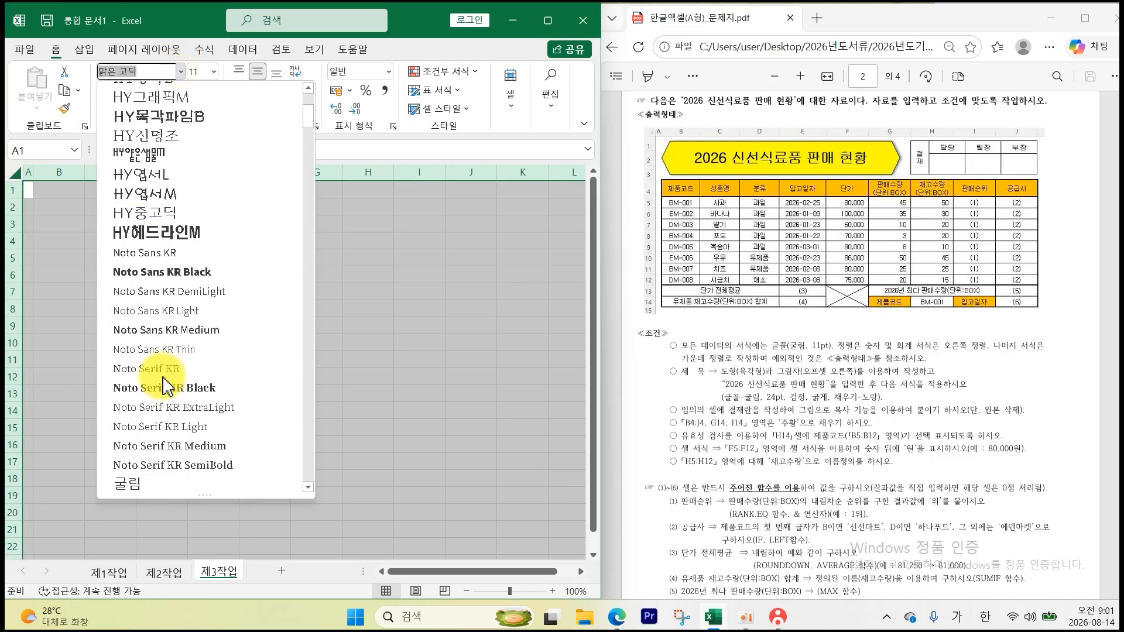
{"action": "left_click", "coordinate": [164, 370]}
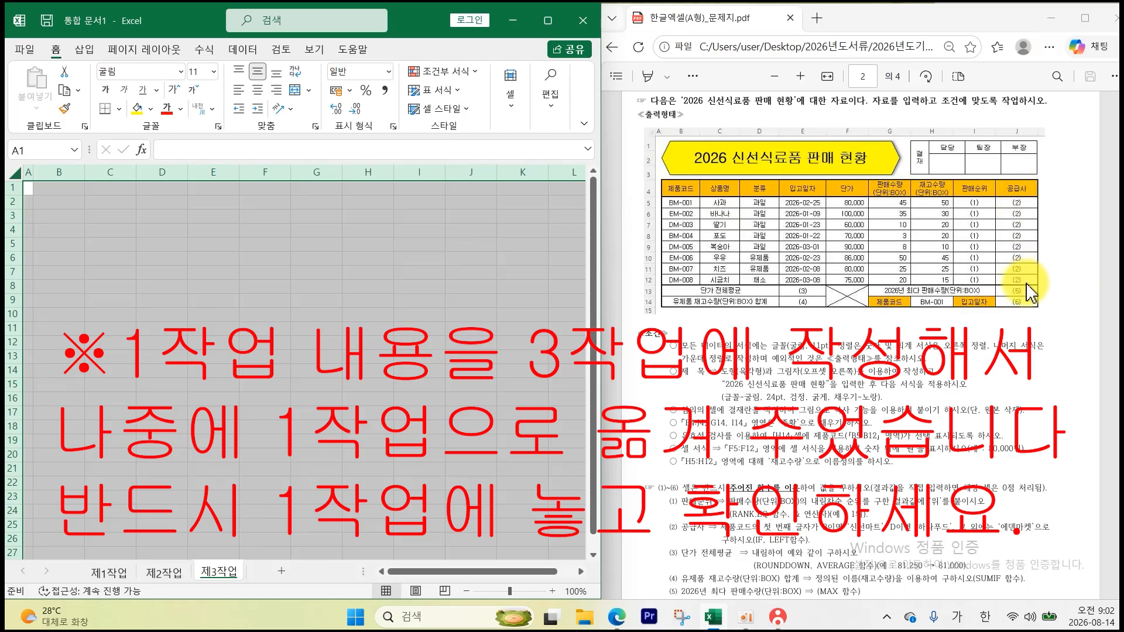
- Give B4:J14 all borders plus a thick outside border
{"action": "left_click", "coordinate": [56, 230]}
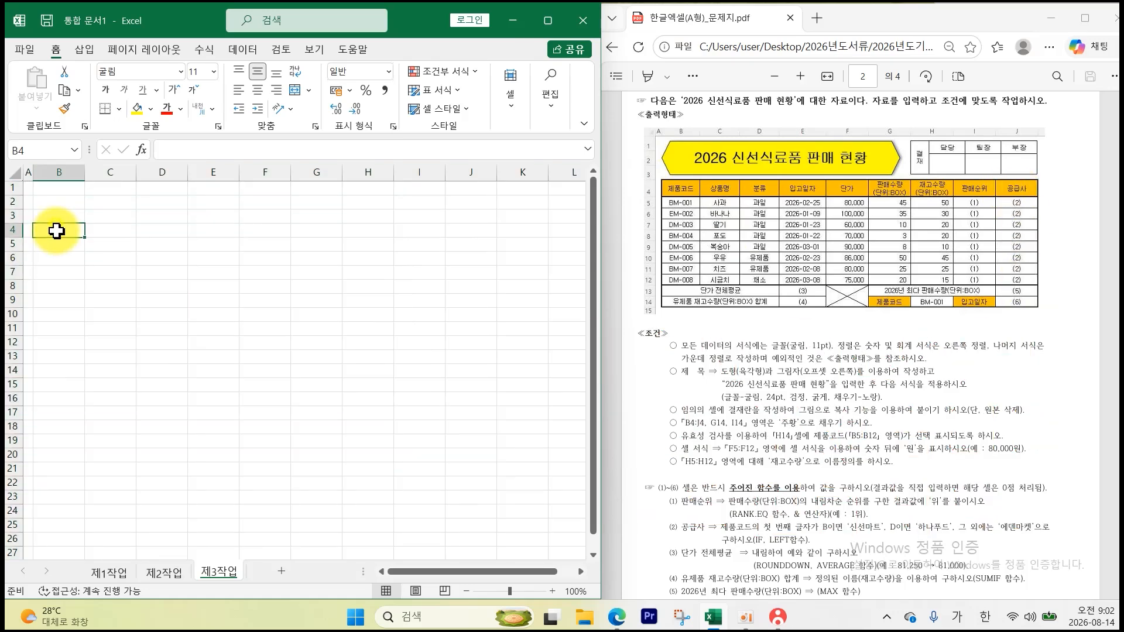
{"action": "left_click_drag", "start_coordinate": [56, 230], "coordinate": [455, 367]}
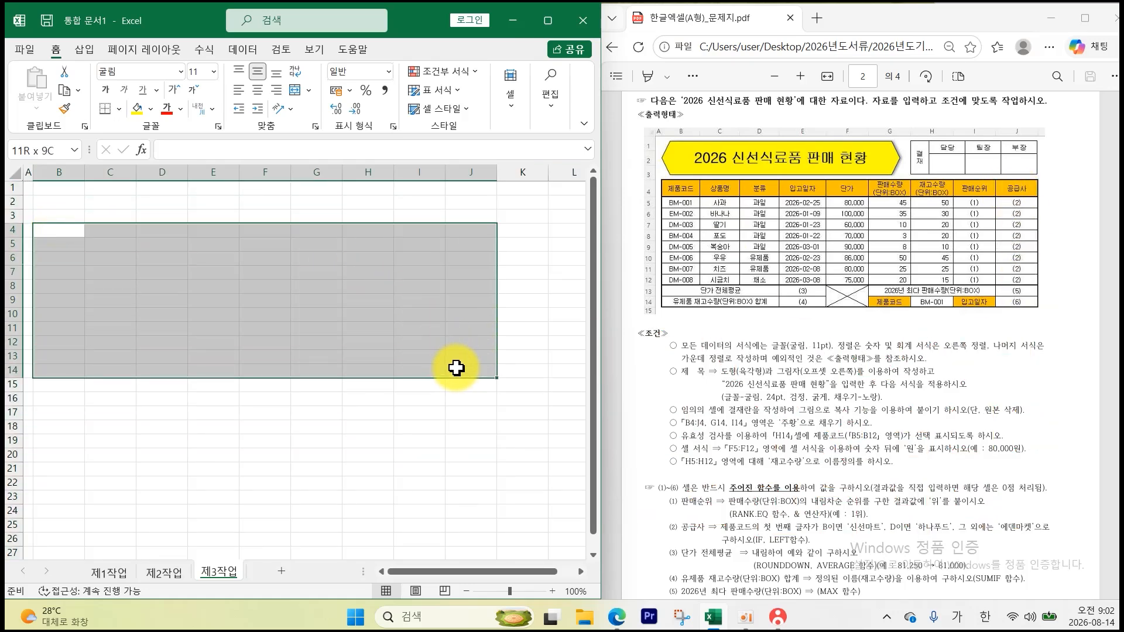
{"action": "left_click", "coordinate": [119, 108]}
{"action": "left_click", "coordinate": [143, 258]}
{"action": "left_click", "coordinate": [119, 109]}
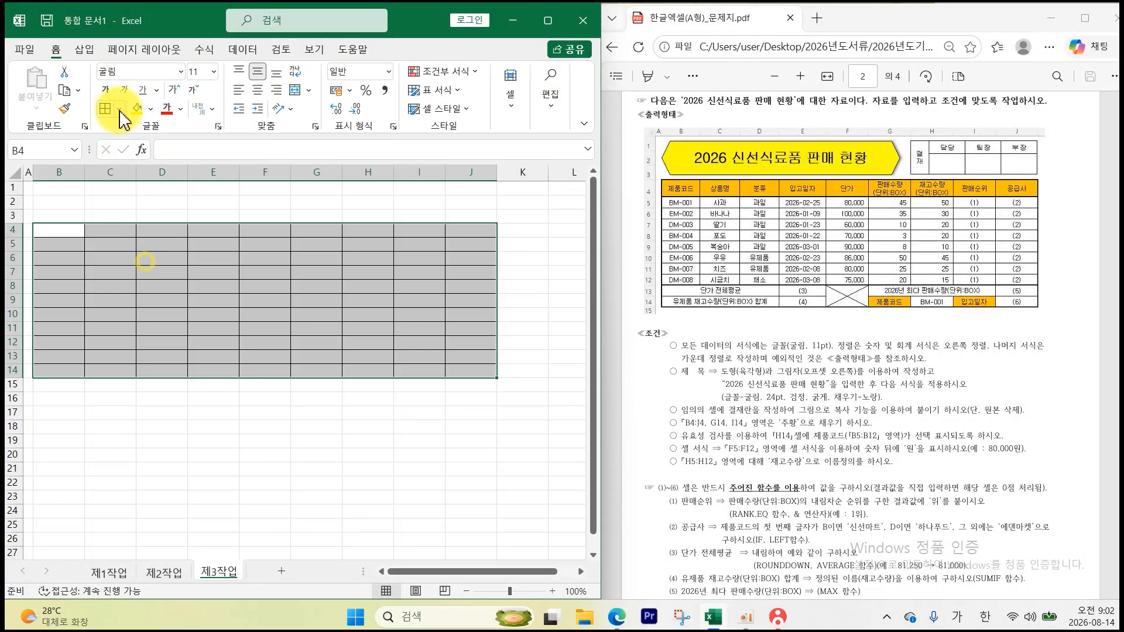
{"action": "left_click", "coordinate": [143, 299]}
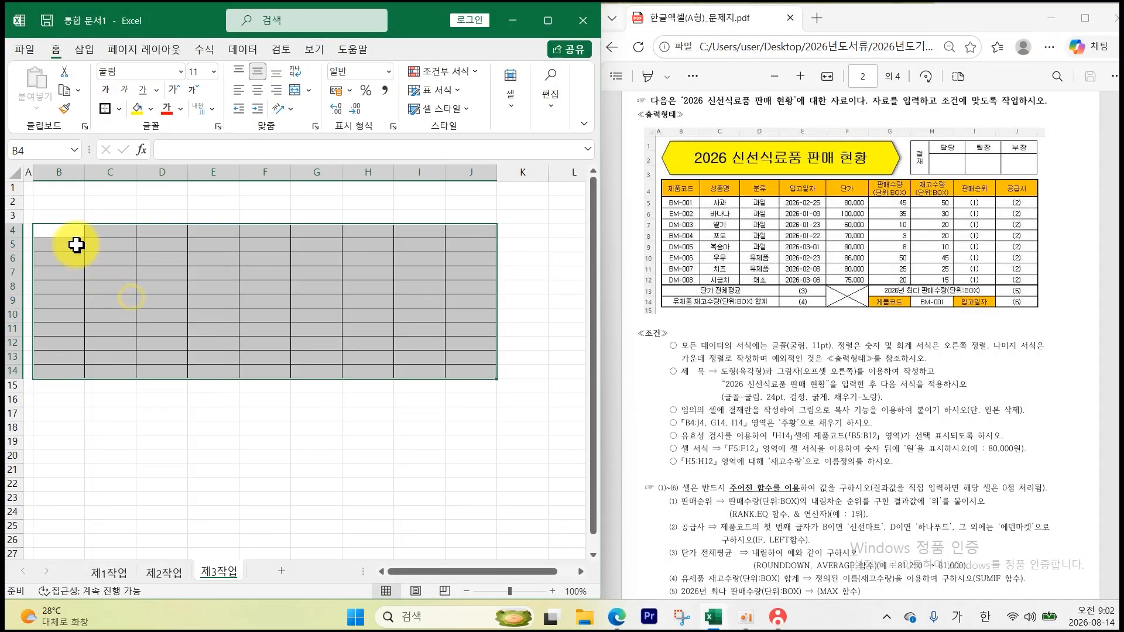
- Add a thick outline around the data rows B5:J12
{"action": "left_click_drag", "start_coordinate": [76, 244], "coordinate": [468, 345]}
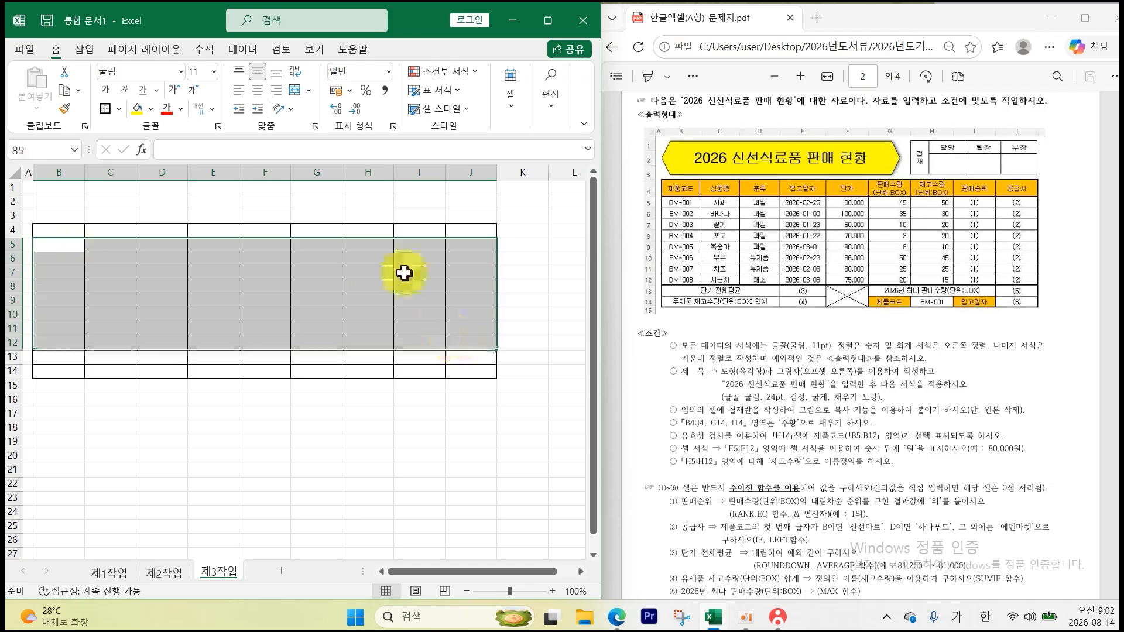
{"action": "left_click", "coordinate": [105, 110]}
{"action": "left_click", "coordinate": [142, 470]}
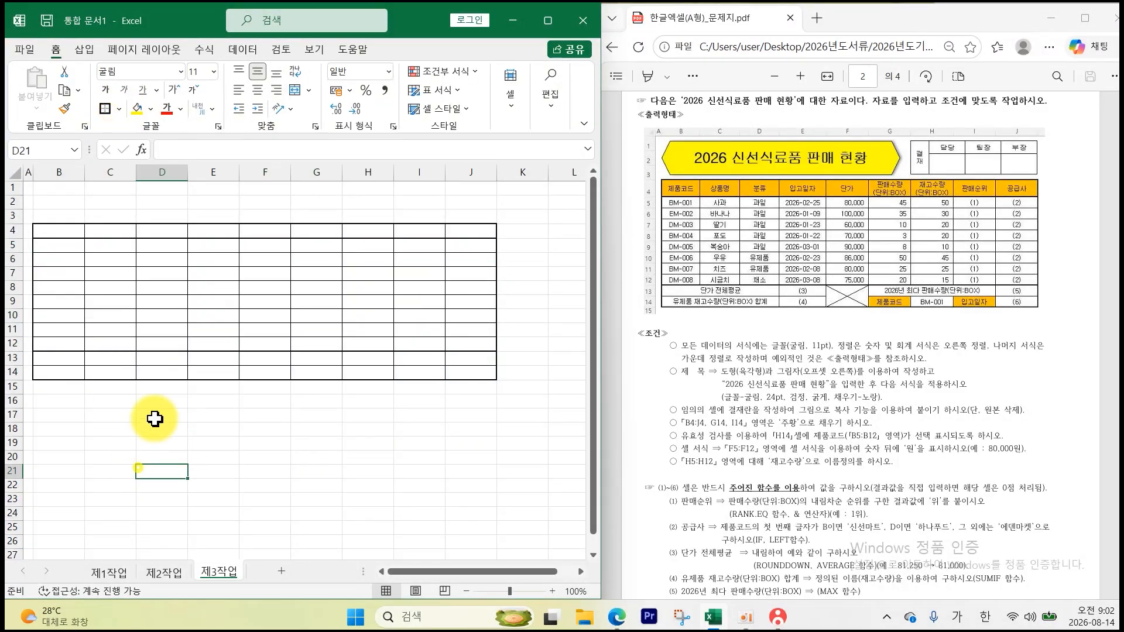
{"action": "left_click", "coordinate": [553, 591]}
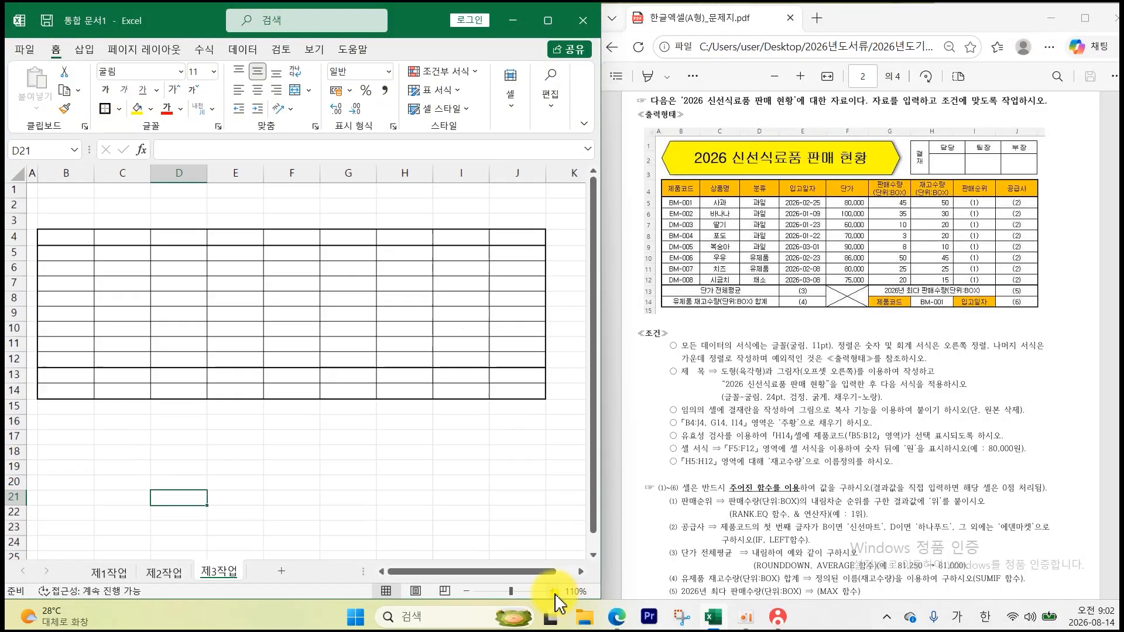
{"action": "left_click", "coordinate": [552, 591]}
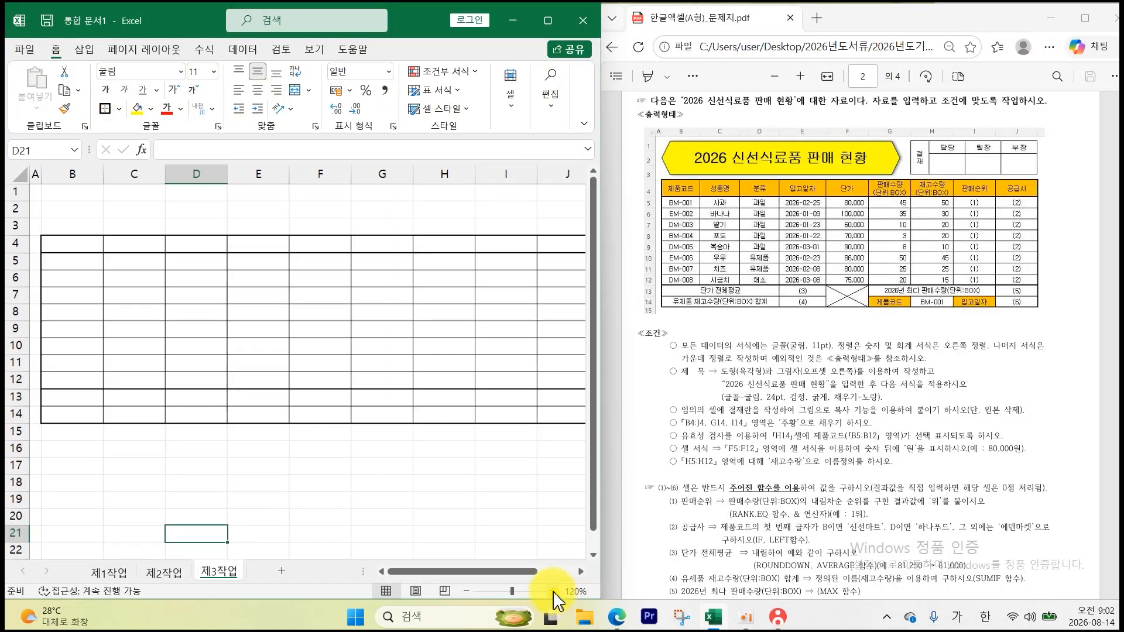
{"action": "left_click", "coordinate": [467, 592]}
- Merge and center B13:D13, B14:D14 and F13:F14 in the table's bottom rows
{"action": "left_click_drag", "start_coordinate": [74, 372], "coordinate": [170, 379]}
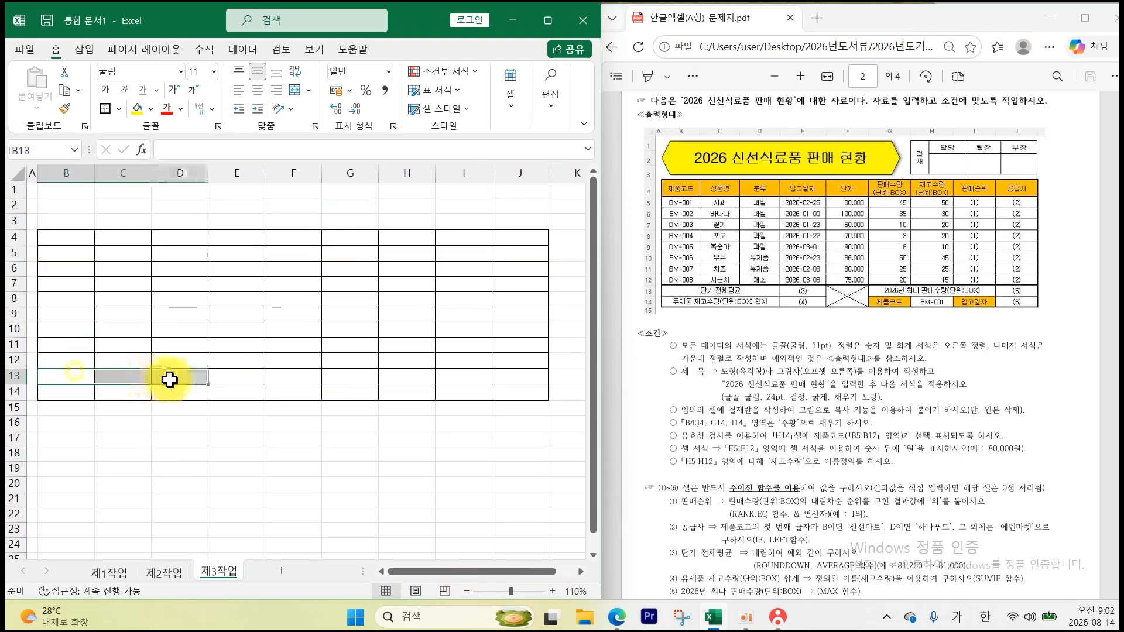
{"action": "left_click", "coordinate": [307, 91]}
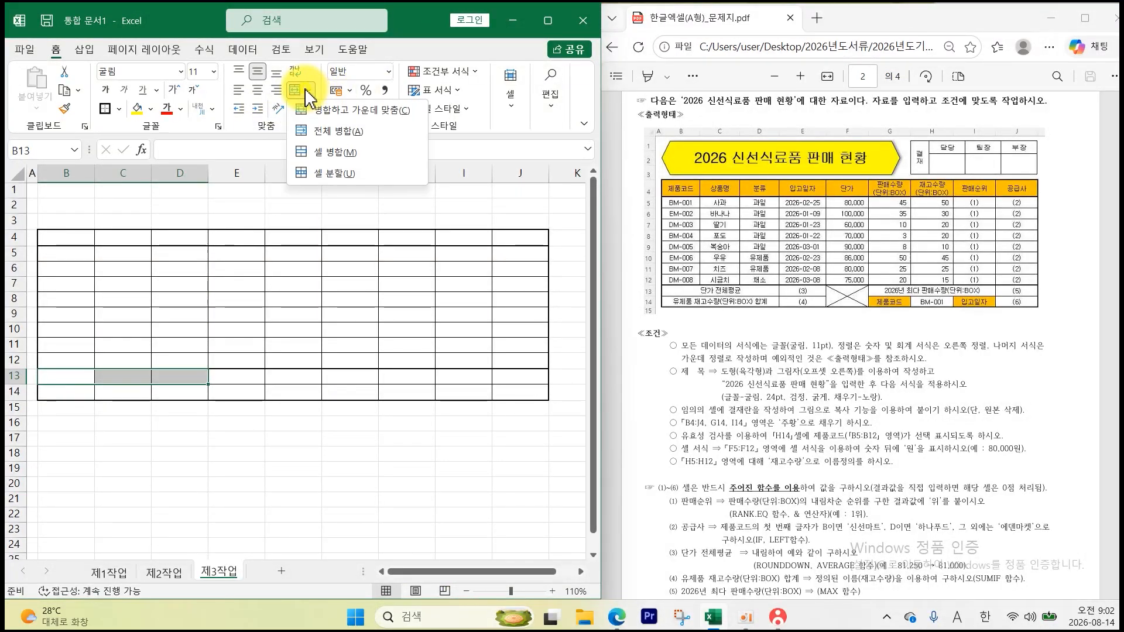
{"action": "left_click", "coordinate": [327, 110]}
{"action": "left_click_drag", "start_coordinate": [92, 370], "coordinate": [169, 390]}
{"action": "key", "text": "ctrl+z"}
{"action": "left_click", "coordinate": [294, 87]}
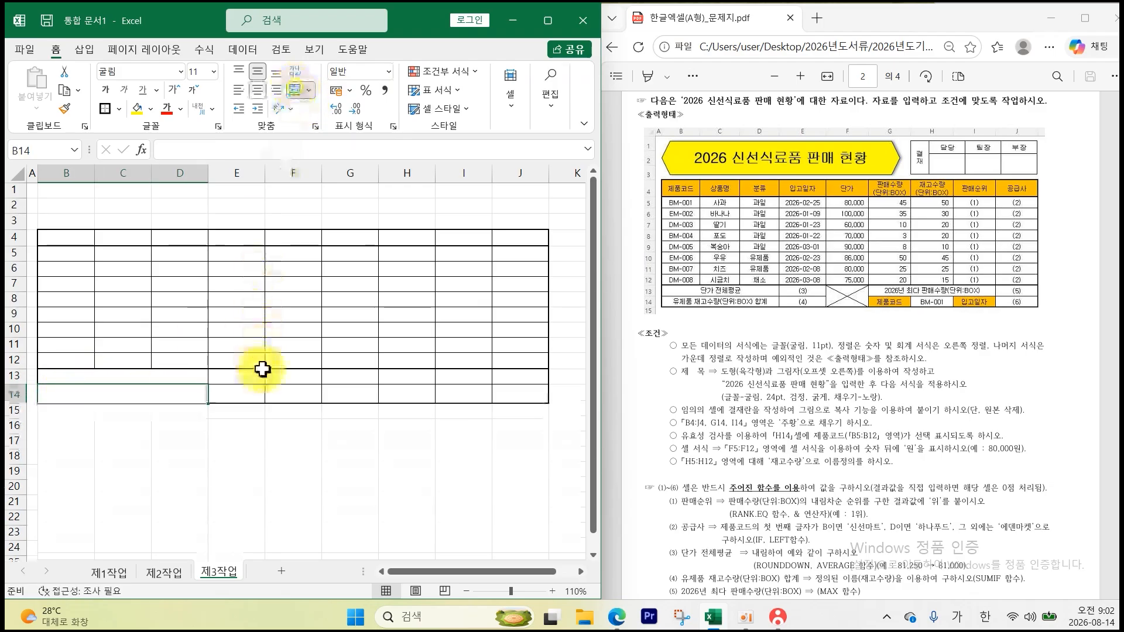
{"action": "left_click_drag", "start_coordinate": [284, 376], "coordinate": [283, 391]}
{"action": "left_click", "coordinate": [298, 91]}
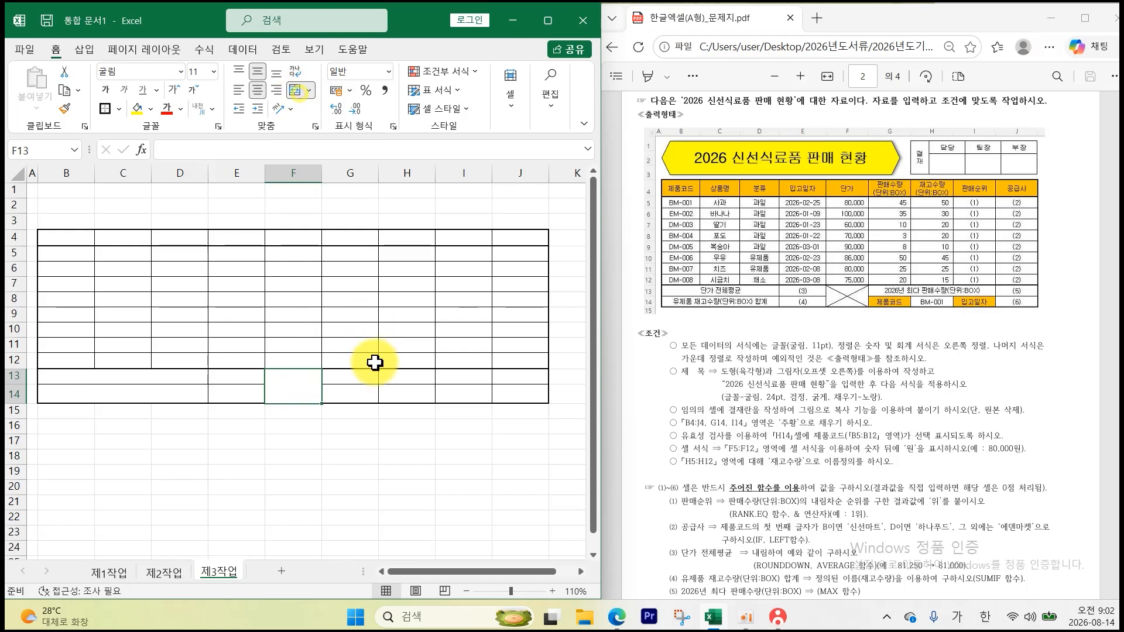
{"action": "left_click_drag", "start_coordinate": [351, 375], "coordinate": [462, 377]}
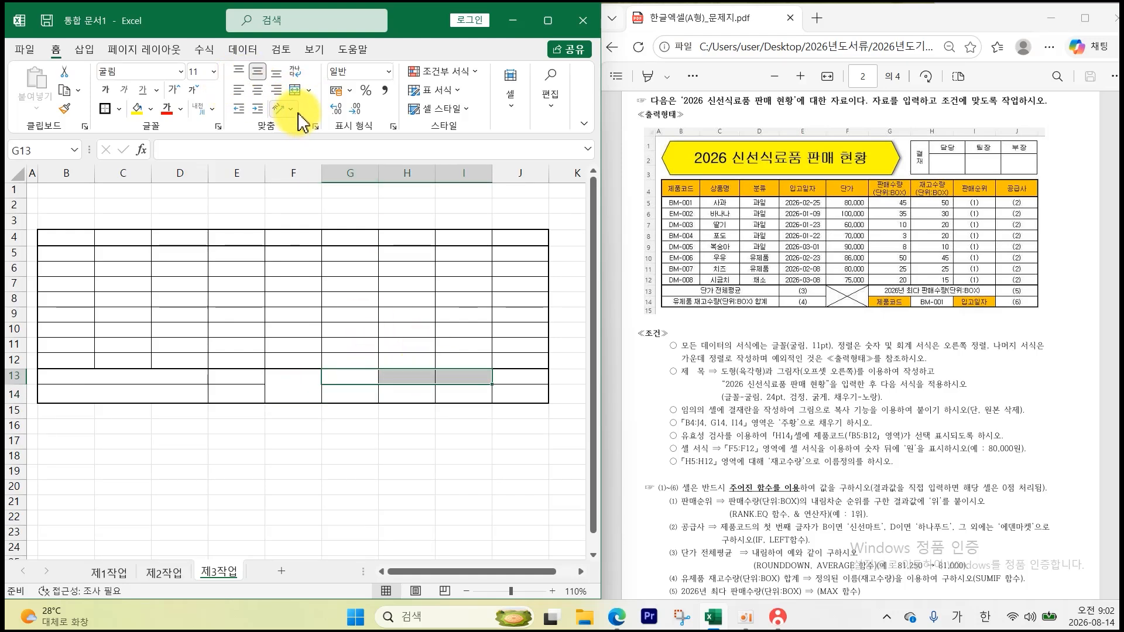
{"action": "left_click", "coordinate": [268, 443]}
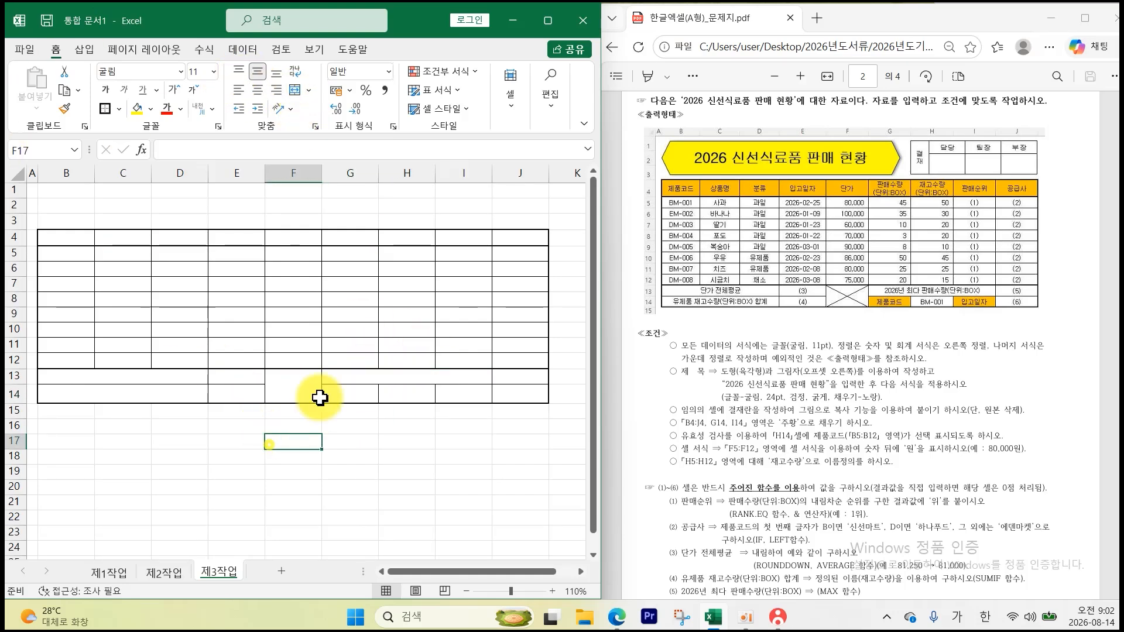
{"action": "left_click_drag", "start_coordinate": [12, 189], "coordinate": [14, 223]}
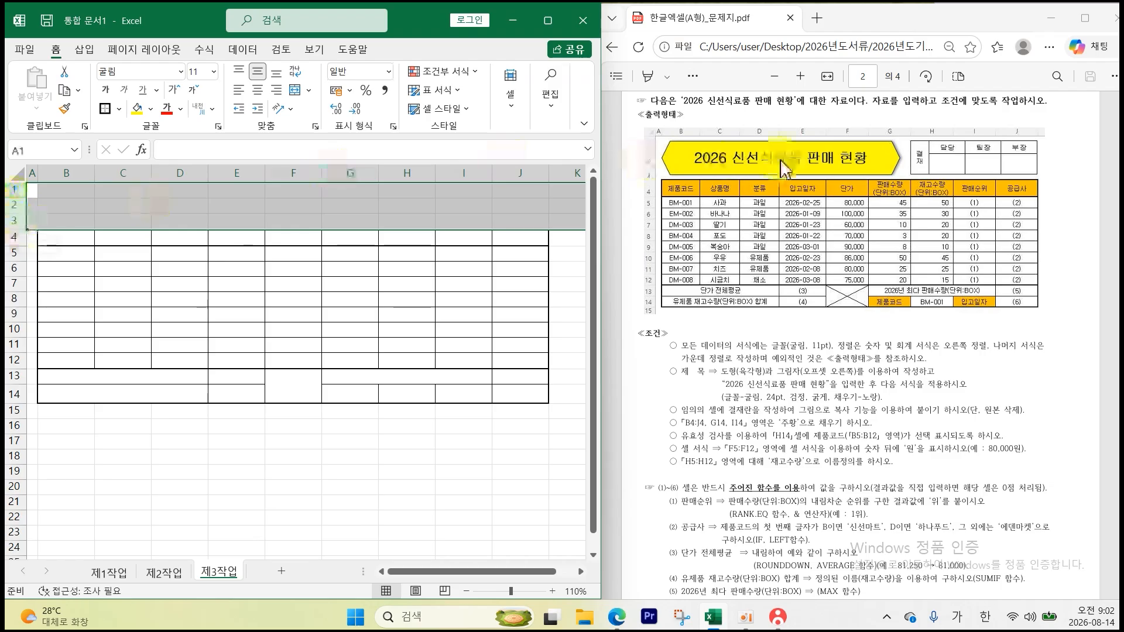
- Set the height of rows 1–3 on 제3작업 to 25
{"action": "right_click", "coordinate": [8, 204]}
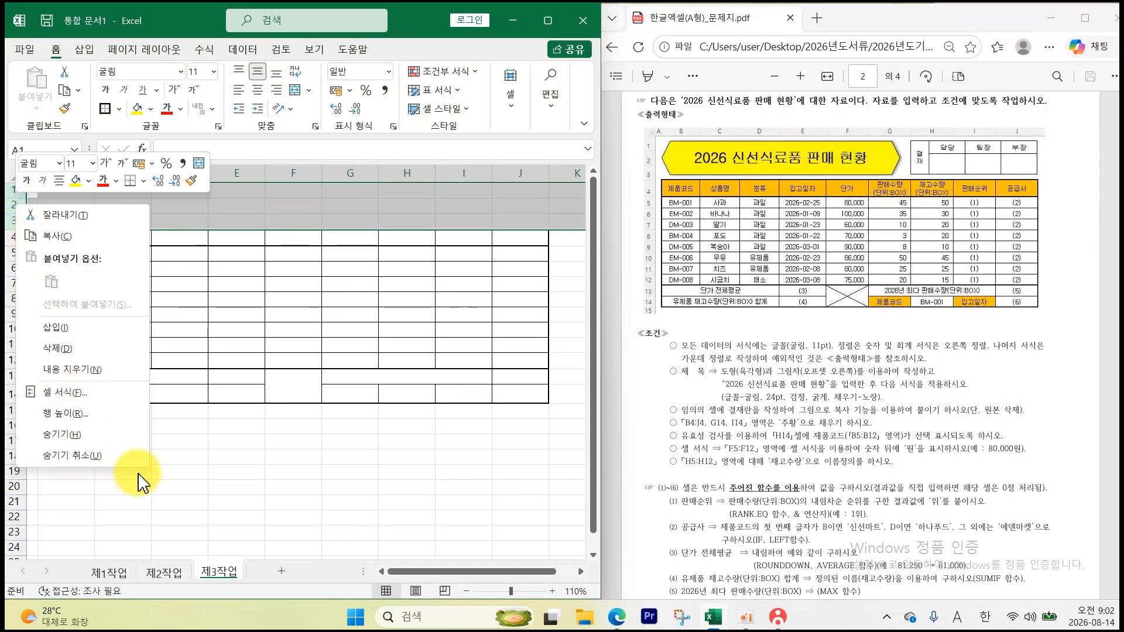
{"action": "key", "text": "Escape"}
{"action": "left_click", "coordinate": [42, 202]}
{"action": "left_click_drag", "start_coordinate": [33, 189], "coordinate": [13, 224]}
{"action": "right_click", "coordinate": [13, 225]}
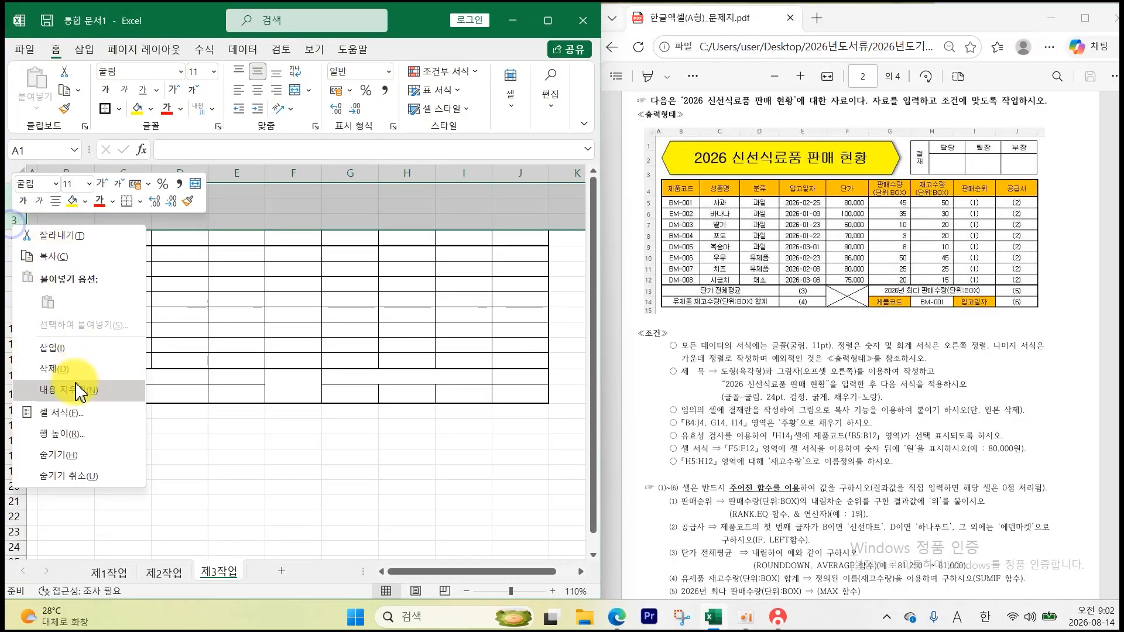
{"action": "left_click", "coordinate": [88, 434]}
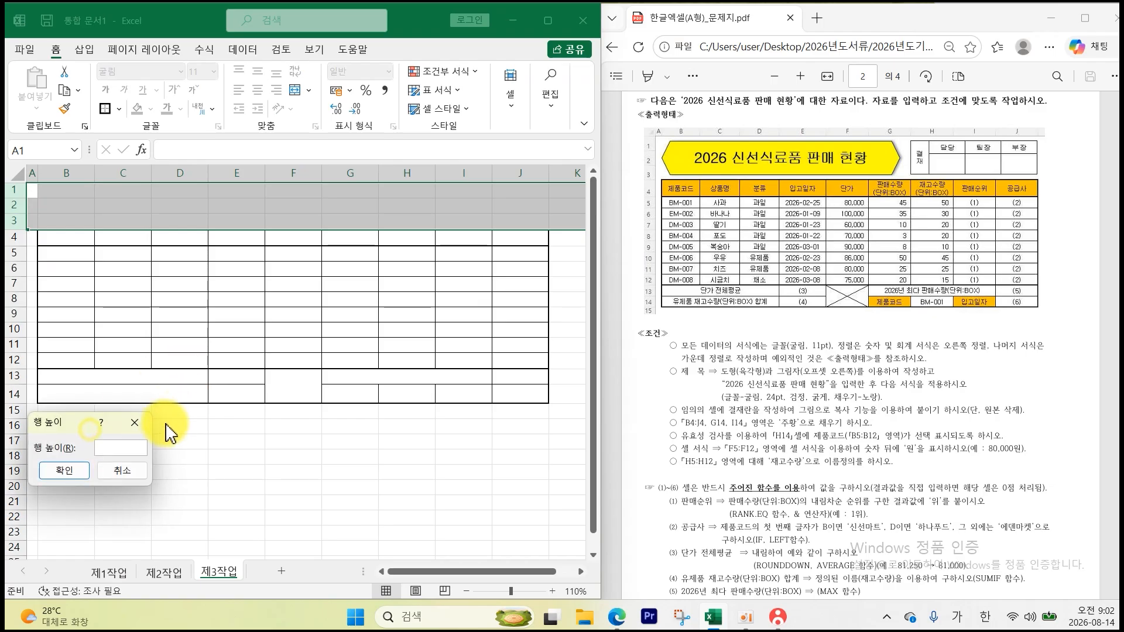
{"action": "key", "text": "Return"}
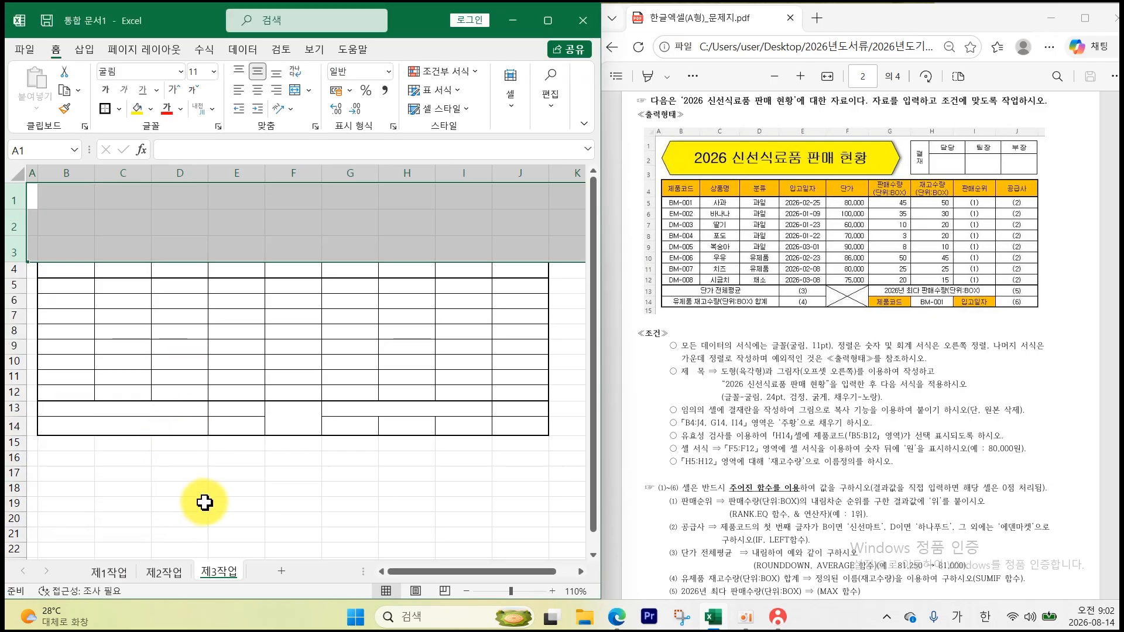
{"action": "left_click", "coordinate": [201, 502]}
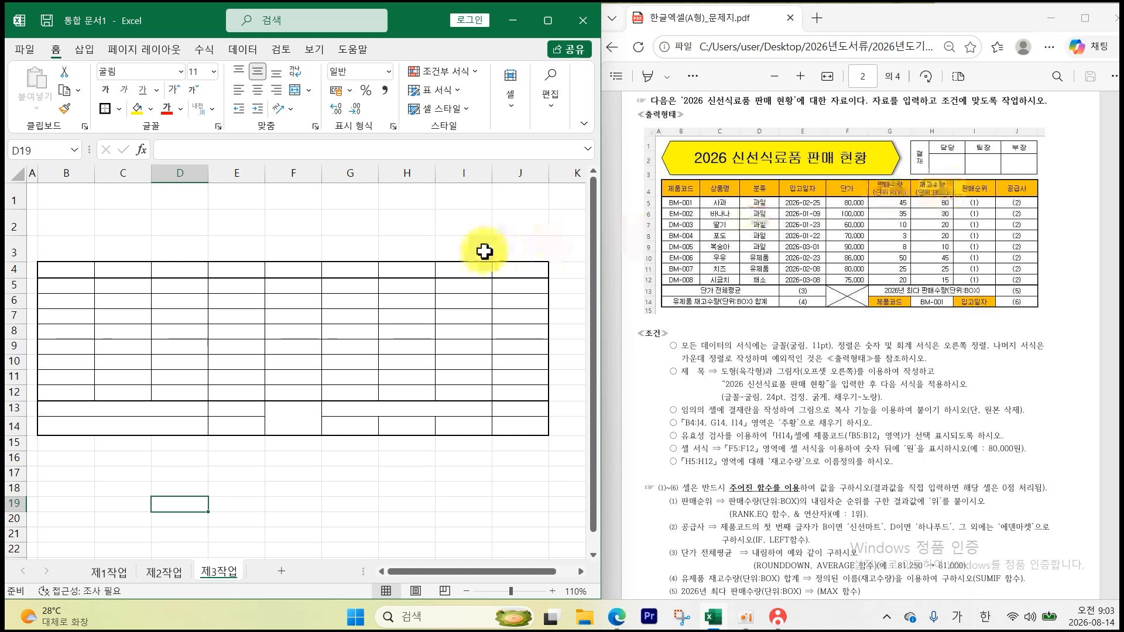
- Enter the two-line header 판매수량 (단위:BOX) in G4
{"action": "left_click", "coordinate": [343, 267]}
{"action": "type", "text": "파"}
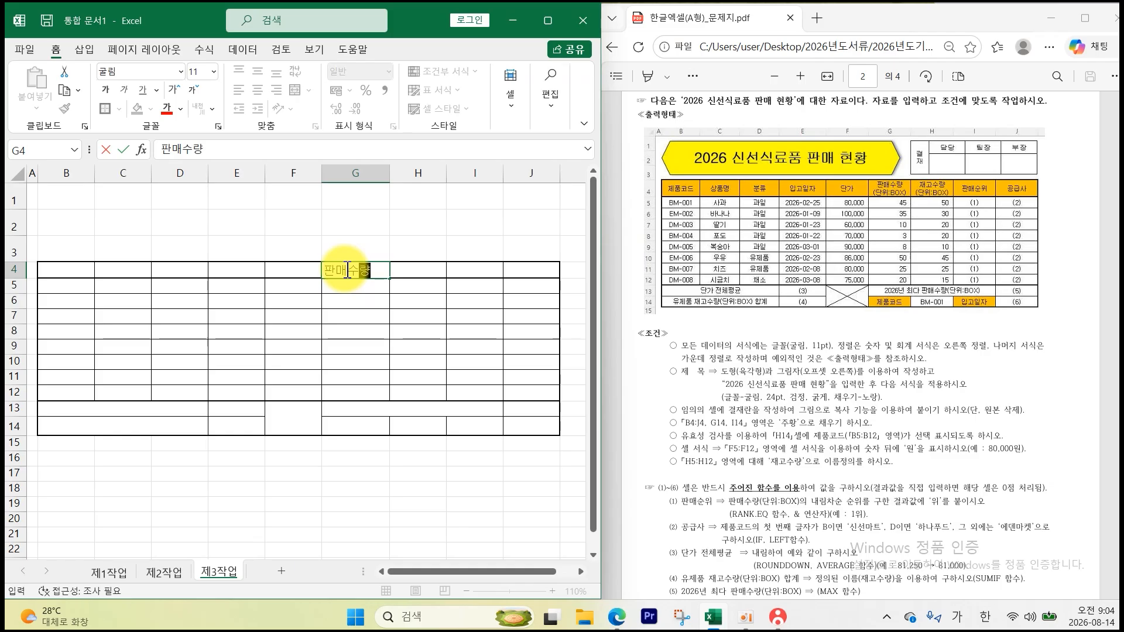
{"action": "type", "text": "ㄴ매수량"}
{"action": "key", "text": "alt+Return"}
{"action": "type", "text": "("}
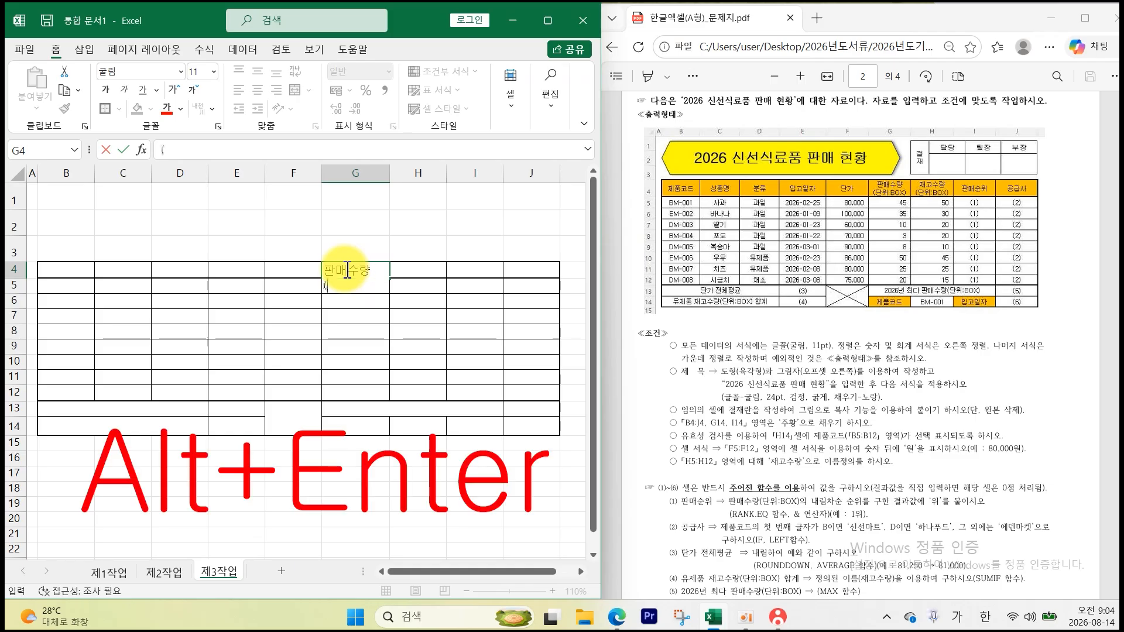
{"action": "type", "text": "단우"}
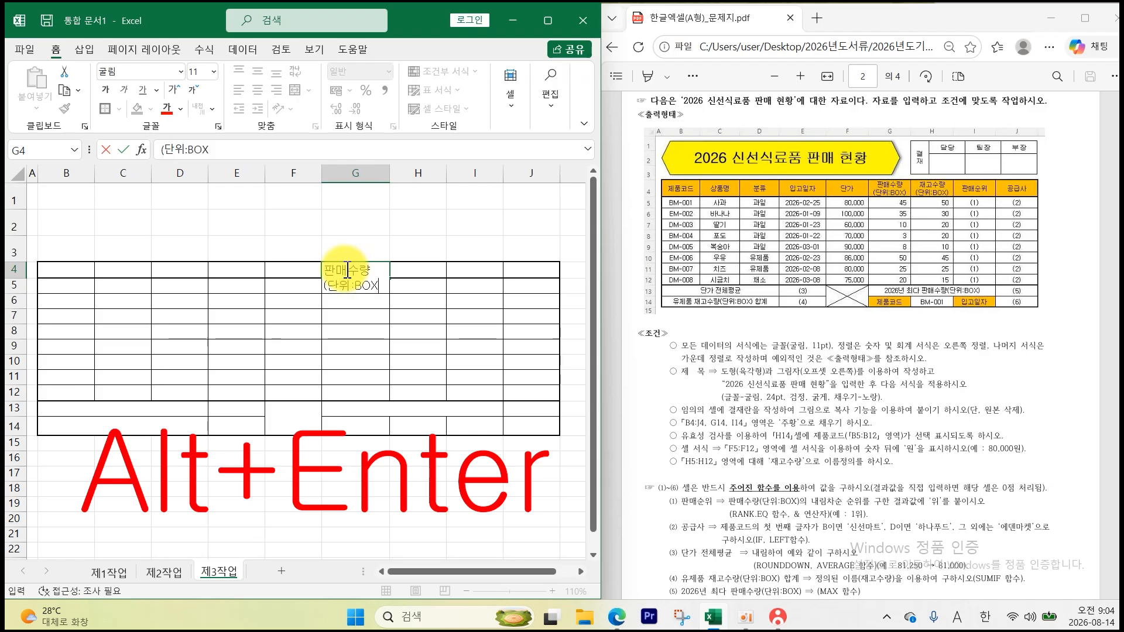
{"action": "type", "text": "ㅣ:BOX)"}
{"action": "key", "text": "Return"}
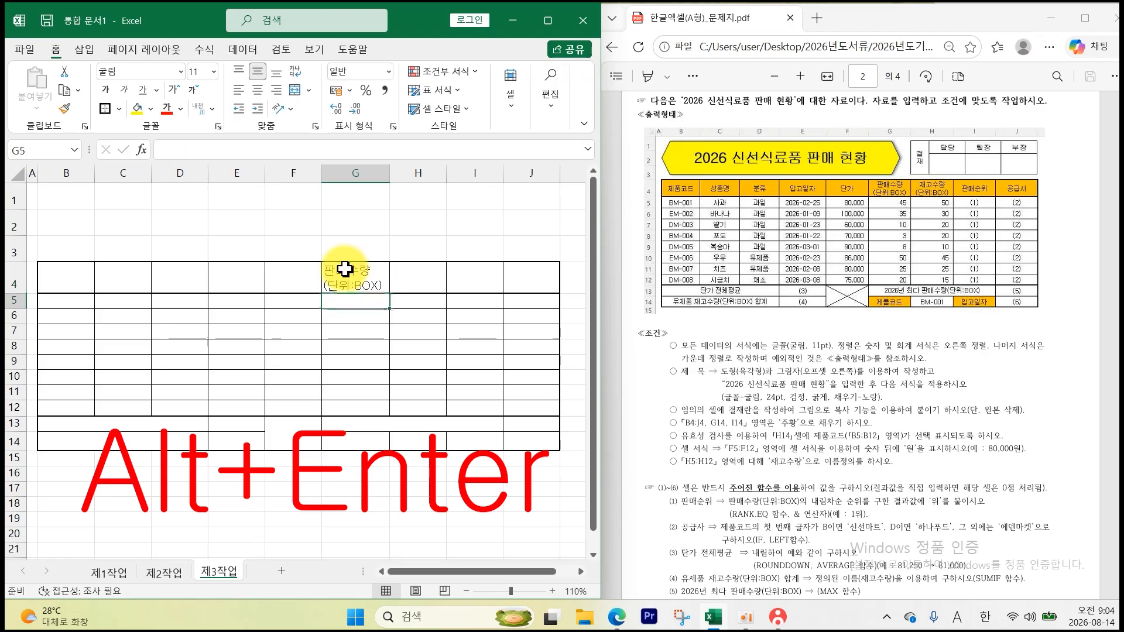
- Finish the two-line 재고수량(단위:BOX) header in H4 and widen column H to fit
{"action": "left_click", "coordinate": [413, 280]}
{"action": "type", "text": "WO"}
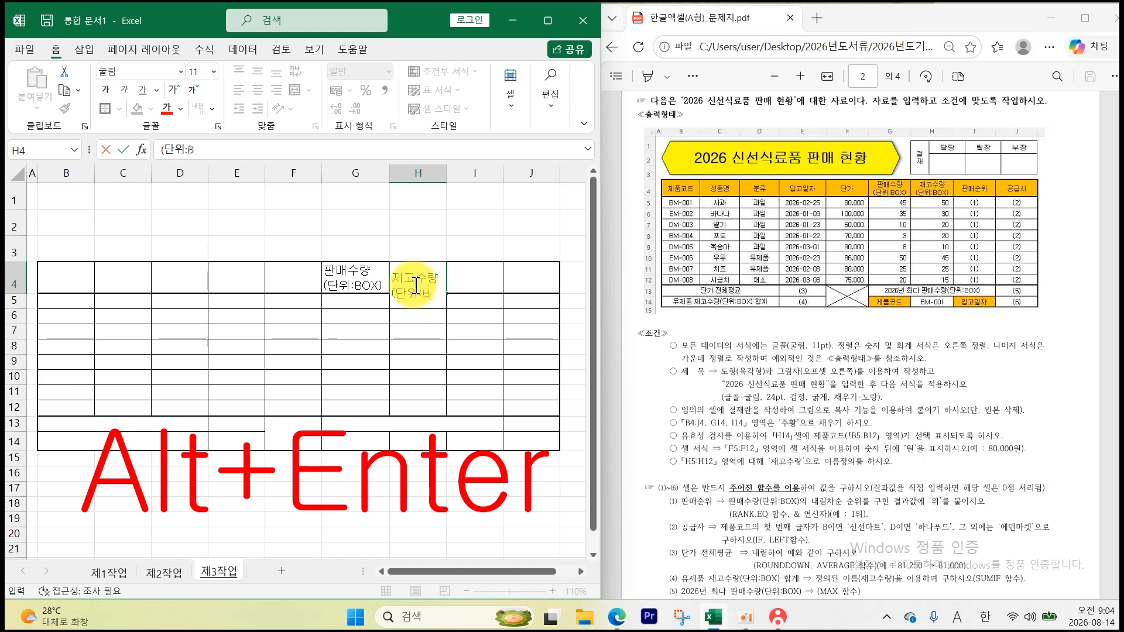
{"action": "type", "text": "OX"}
{"action": "key", "text": "Return"}
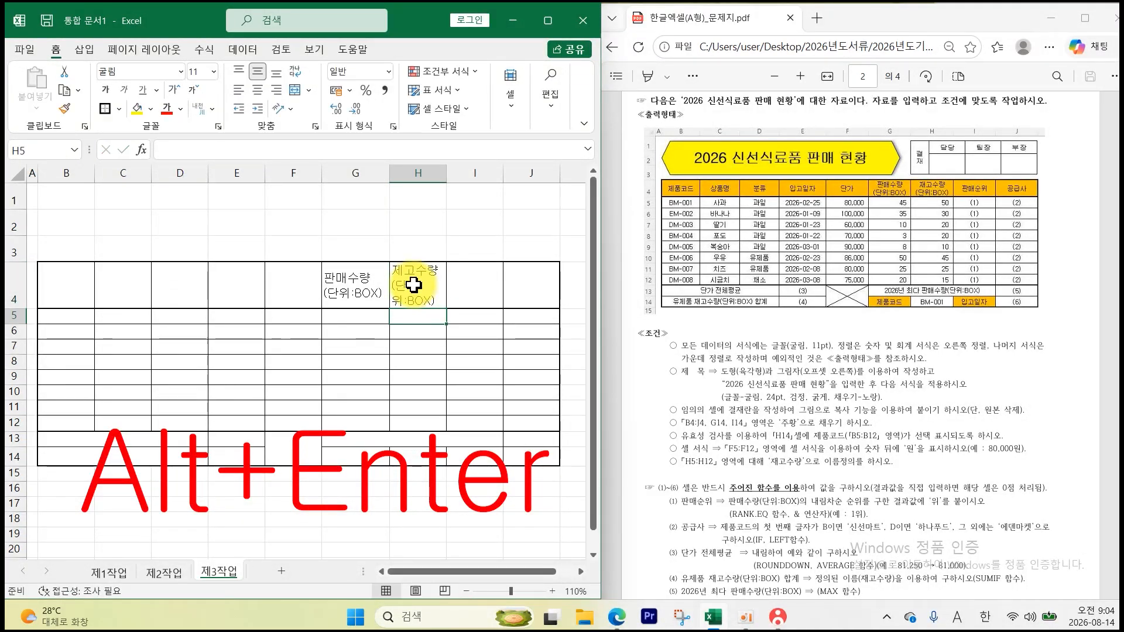
{"action": "left_click_drag", "start_coordinate": [450, 179], "coordinate": [458, 177]}
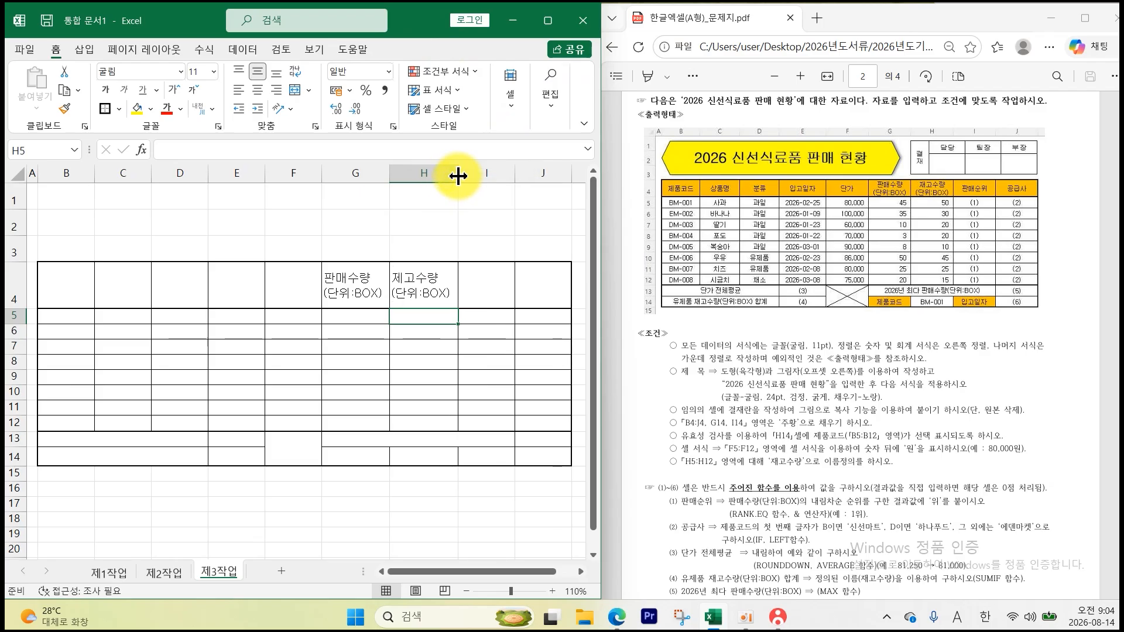
{"action": "left_click", "coordinate": [84, 281]}
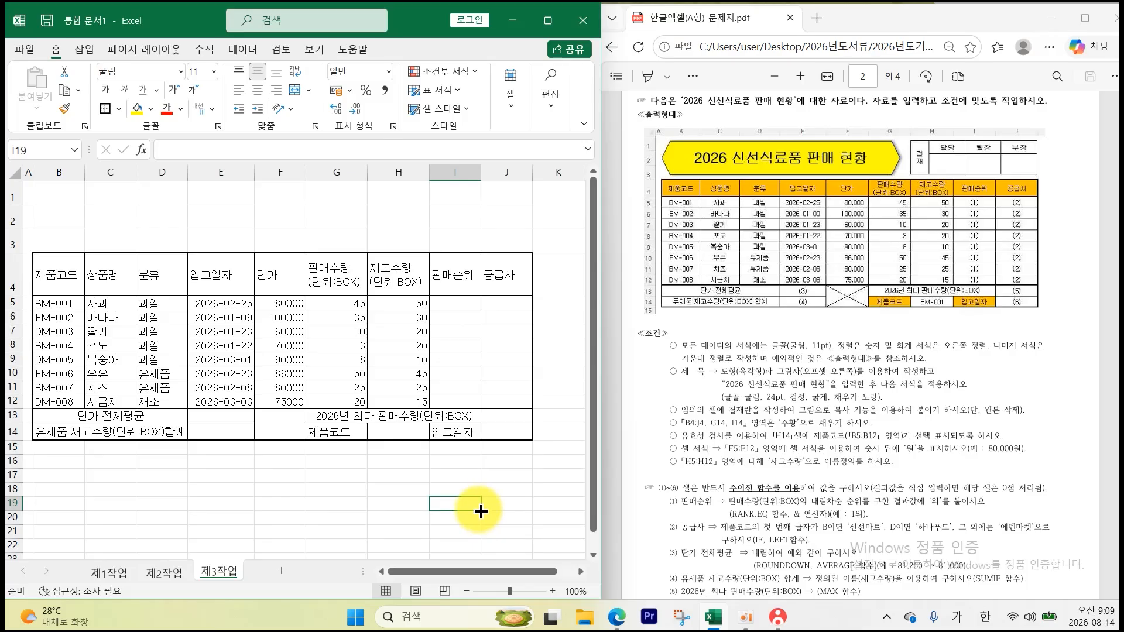
- Draw an X with both diagonal borders in the merged F13 cell
{"action": "left_click", "coordinate": [278, 426]}
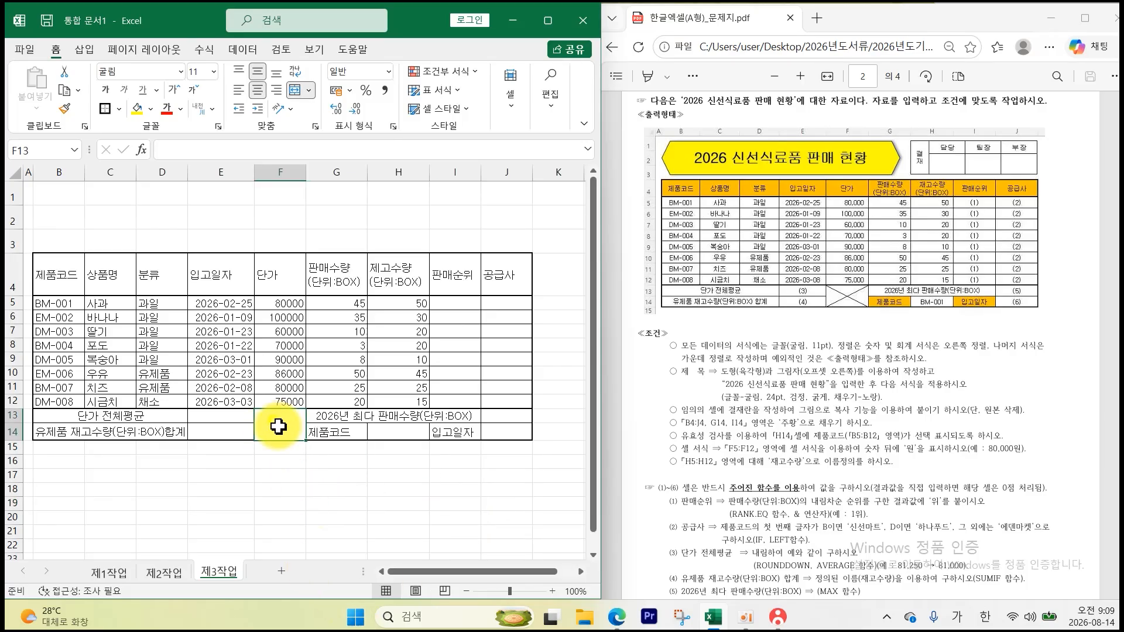
{"action": "right_click", "coordinate": [278, 426]}
{"action": "left_click", "coordinate": [343, 334]}
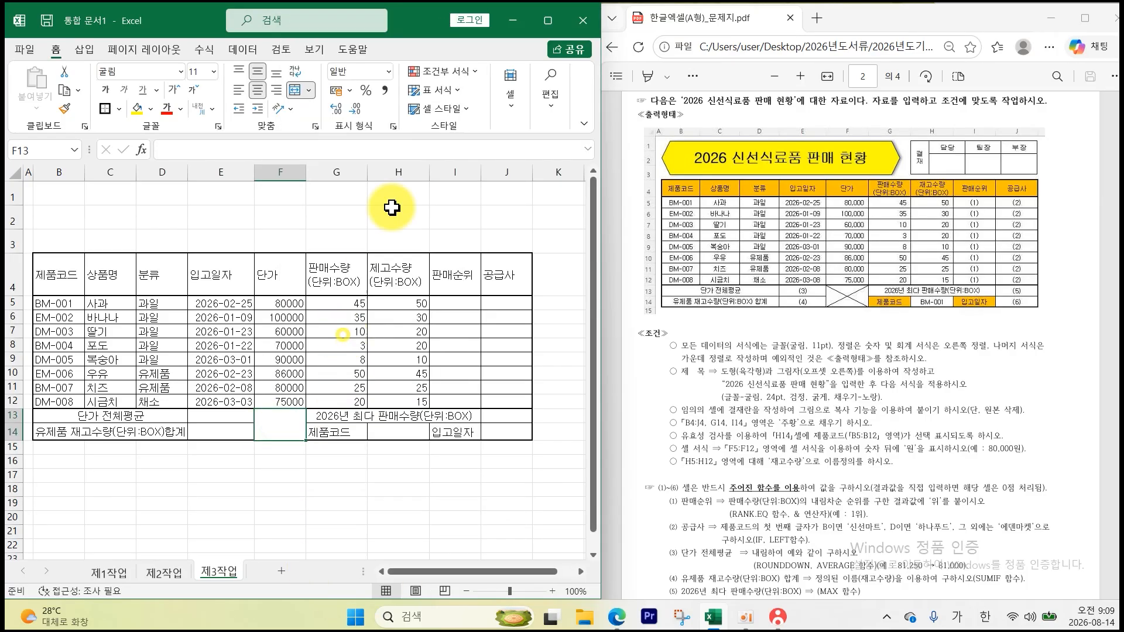
{"action": "left_click", "coordinate": [303, 148]}
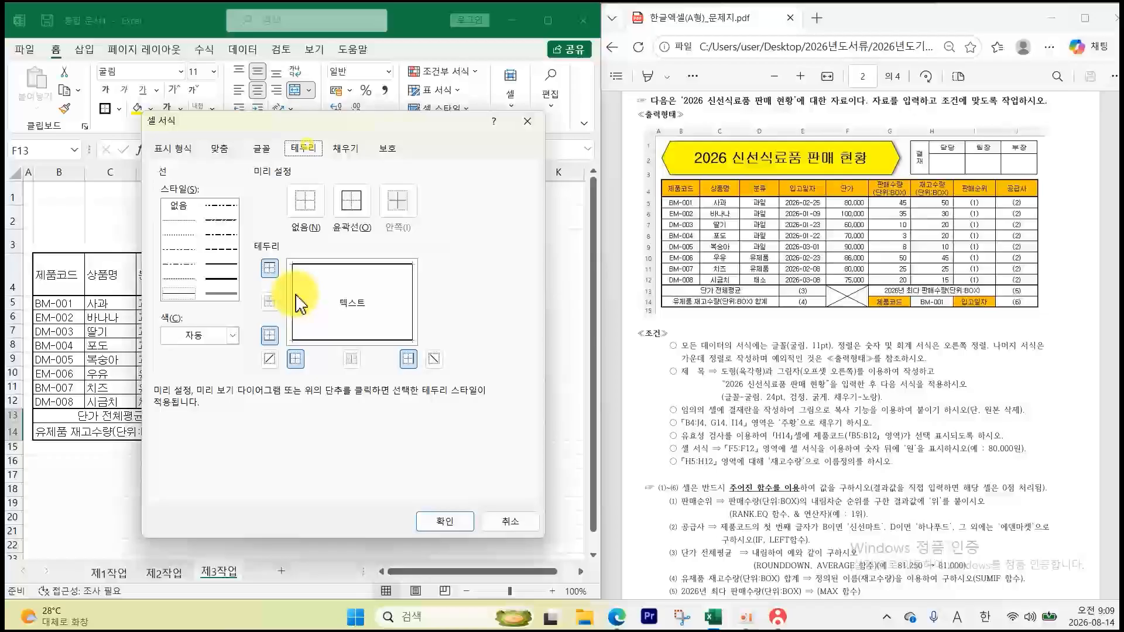
{"action": "left_click", "coordinate": [269, 359]}
{"action": "left_click", "coordinate": [434, 362]}
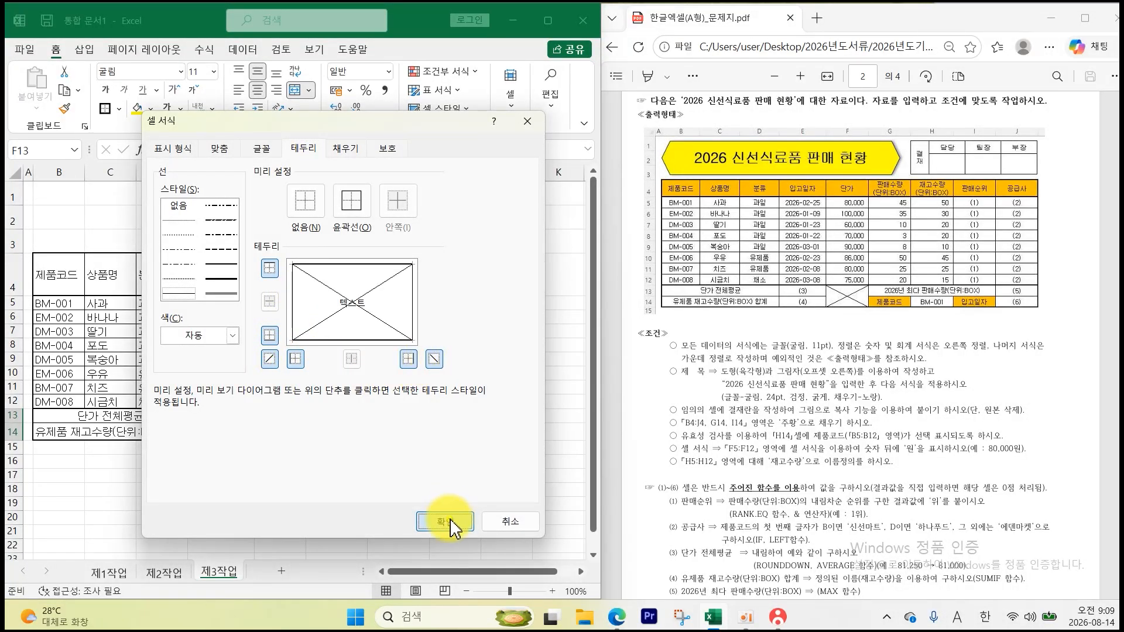
{"action": "left_click", "coordinate": [452, 521]}
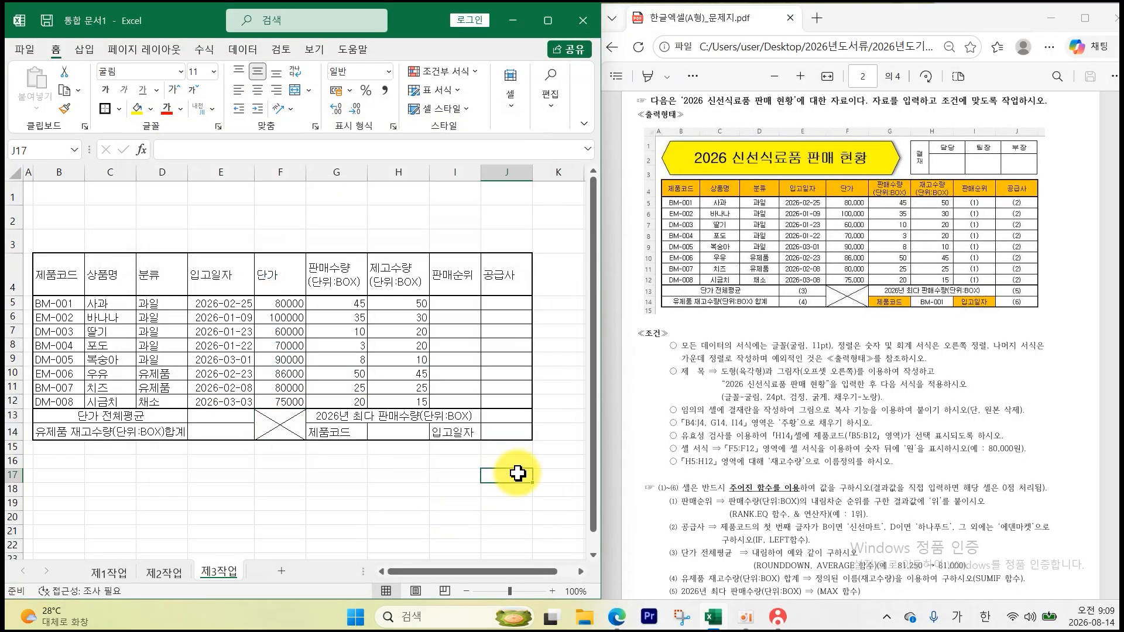
- Centre the text in B4:J14 and apply comma style to F5:H12
{"action": "left_click_drag", "start_coordinate": [60, 282], "coordinate": [509, 433]}
{"action": "left_click", "coordinate": [257, 90]}
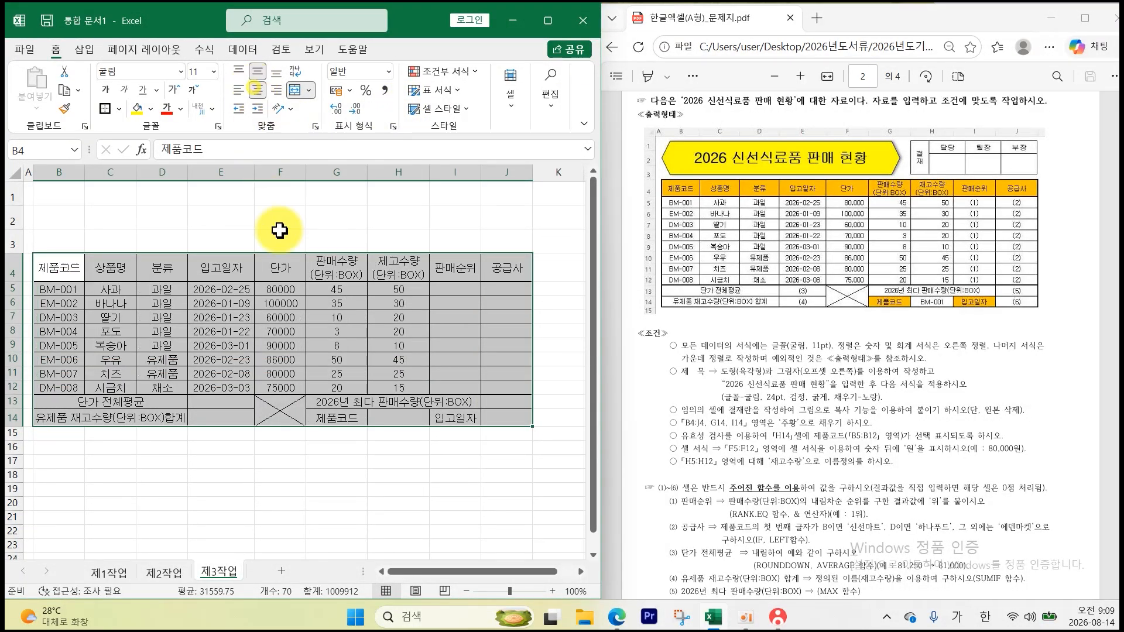
{"action": "mouse_move", "coordinate": [282, 289]}
{"action": "left_mouse_down"}
{"action": "mouse_move", "coordinate": [359, 306]}
{"action": "mouse_move", "coordinate": [389, 383]}
{"action": "left_mouse_up"}
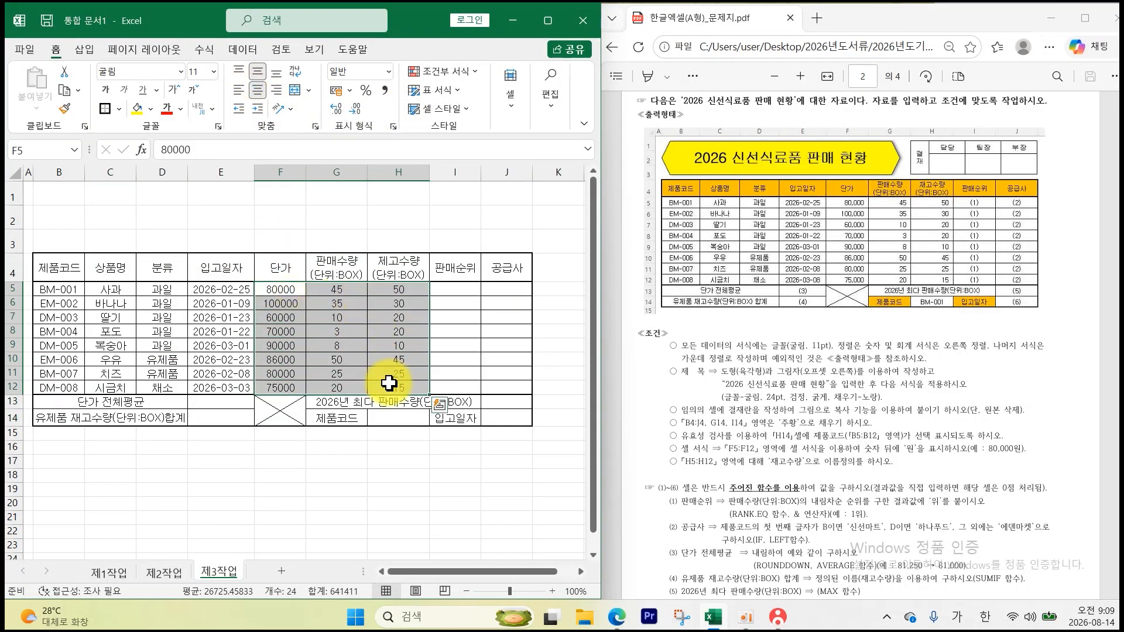
{"action": "left_click", "coordinate": [386, 94]}
{"action": "left_click", "coordinate": [342, 461]}
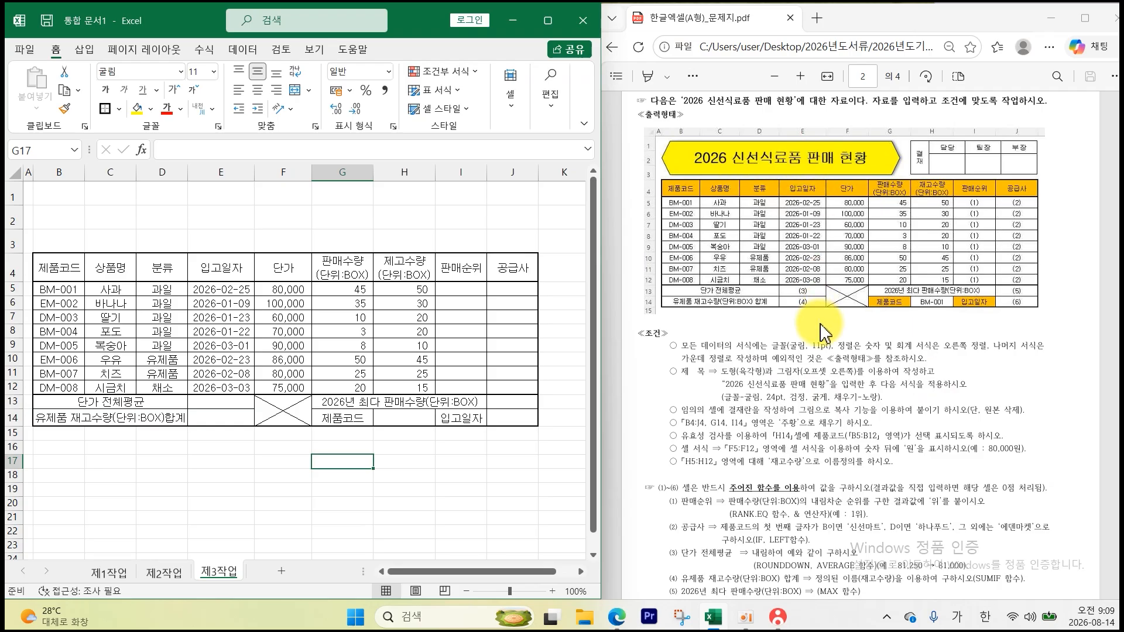
{"action": "left_click_drag", "start_coordinate": [740, 399], "coordinate": [882, 401]}
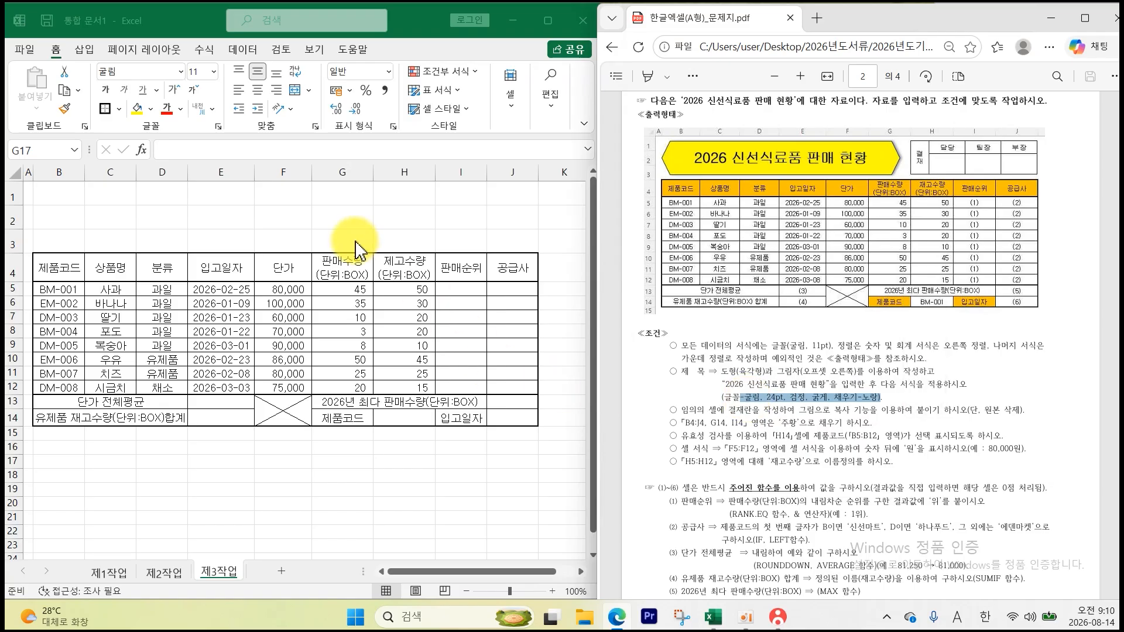
- Draw a hexagon shape spanning B1:G3 above the table
{"action": "left_click", "coordinate": [84, 58]}
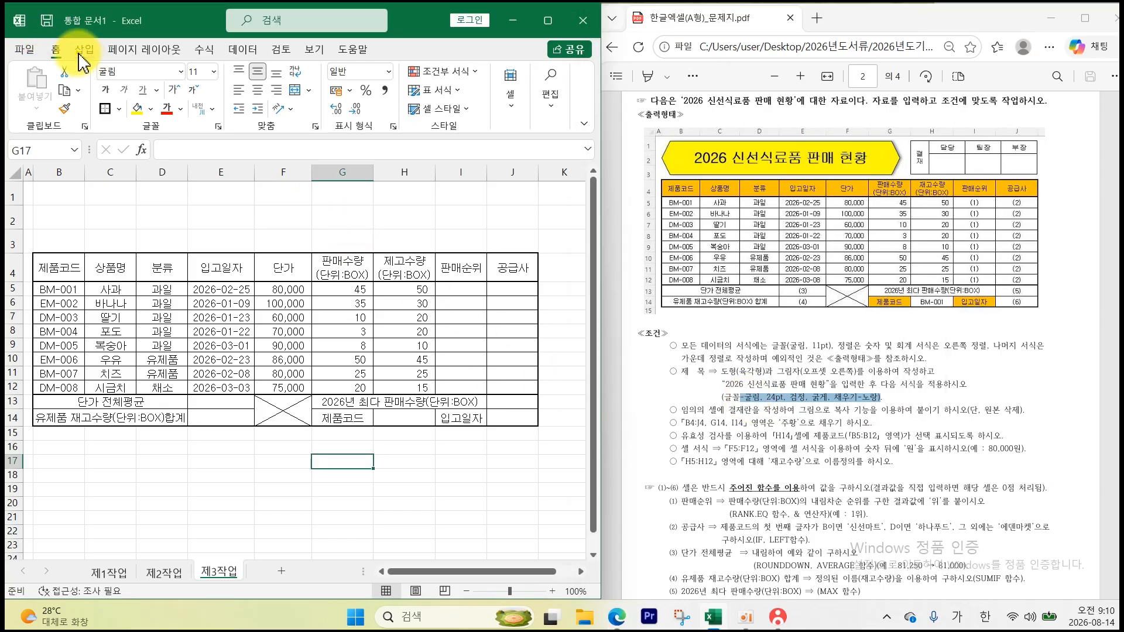
{"action": "left_click", "coordinate": [84, 51]}
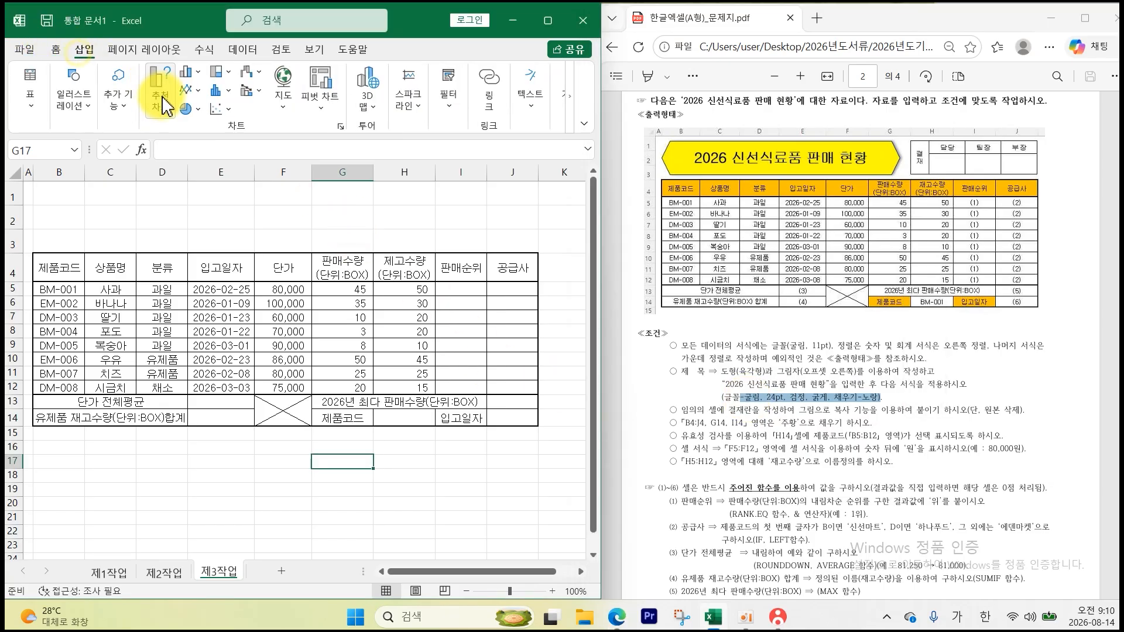
{"action": "left_click", "coordinate": [74, 100]}
{"action": "left_click", "coordinate": [102, 157]}
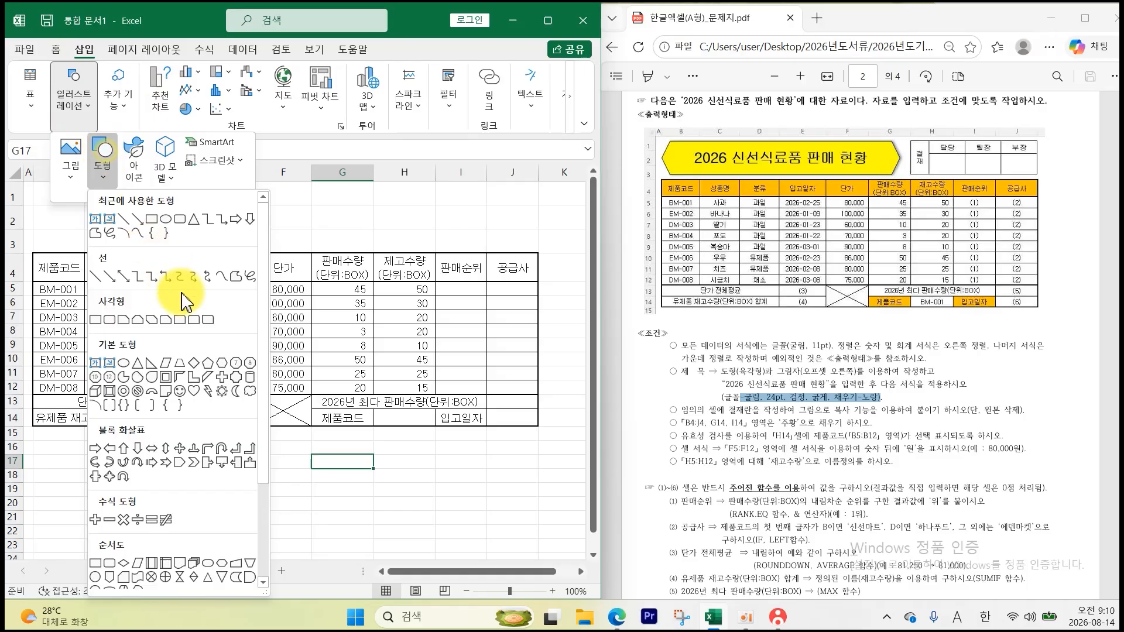
{"action": "left_click", "coordinate": [219, 364]}
{"action": "left_click_drag", "start_coordinate": [41, 186], "coordinate": [366, 242]}
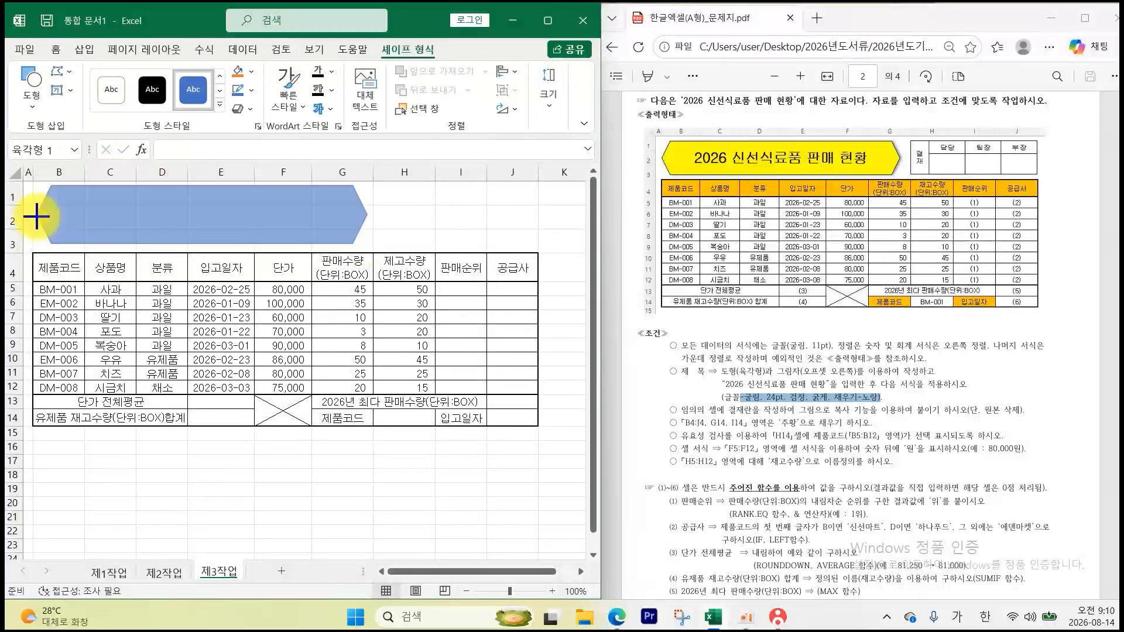
{"action": "left_click_drag", "start_coordinate": [35, 216], "coordinate": [37, 216]}
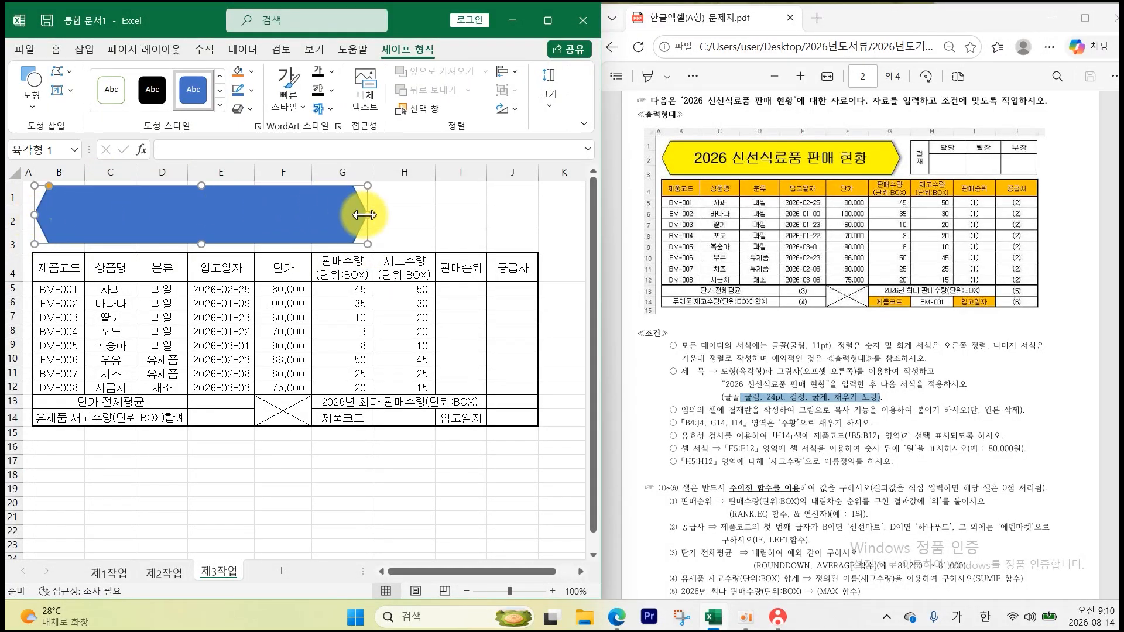
{"action": "left_click_drag", "start_coordinate": [367, 215], "coordinate": [368, 215]}
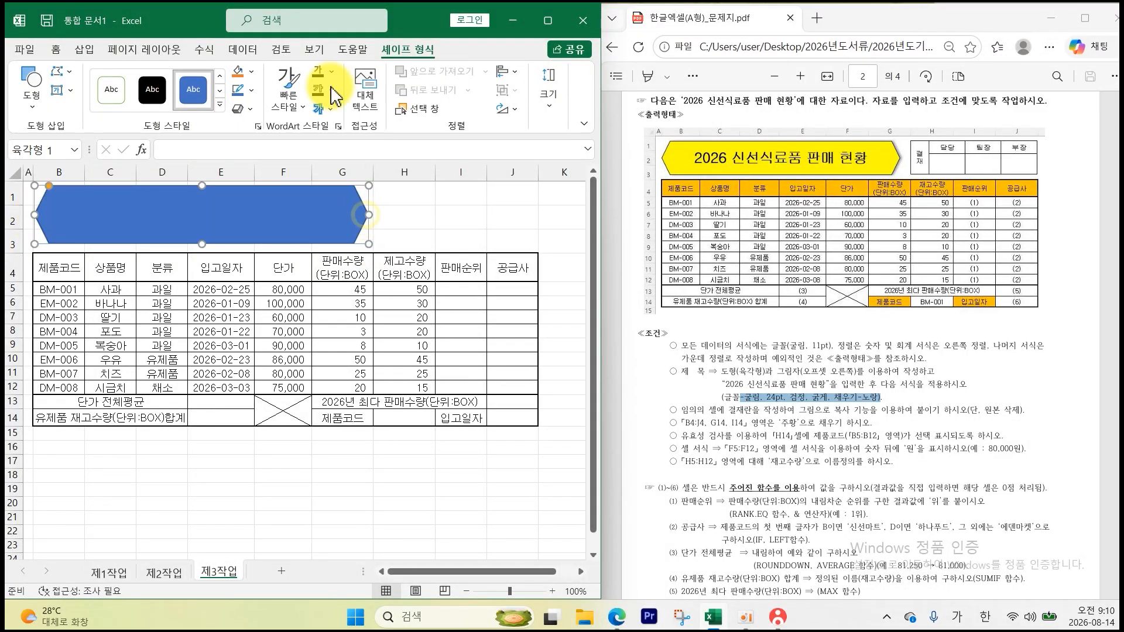
- Fill the hexagon with yellow
{"action": "left_click", "coordinate": [251, 72]}
{"action": "left_click", "coordinate": [271, 230]}
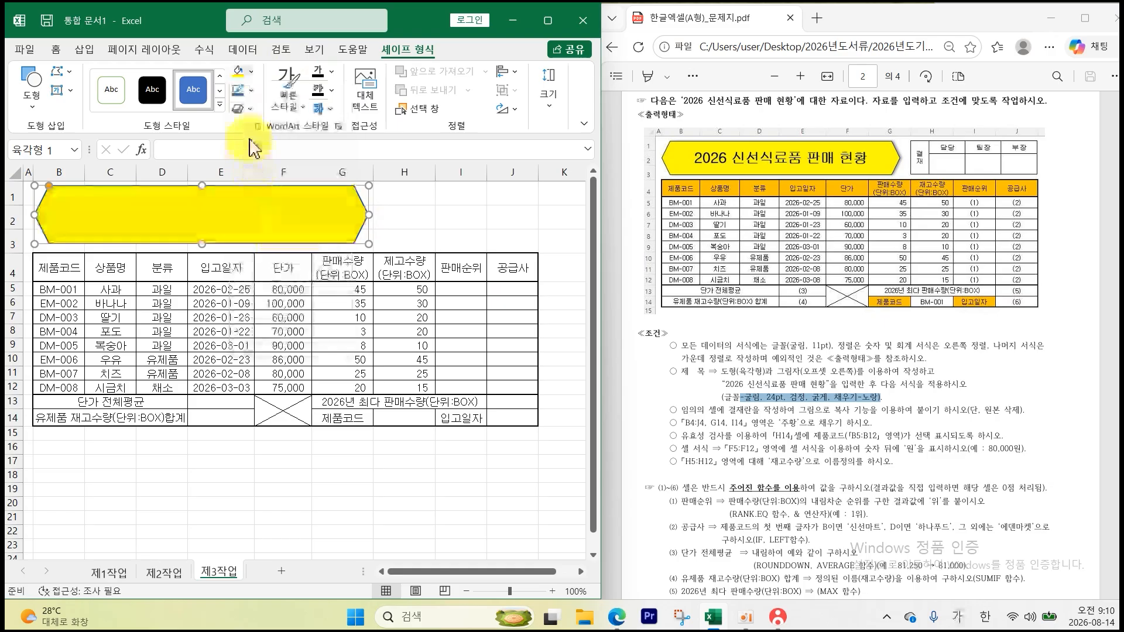
{"action": "left_click", "coordinate": [243, 109]}
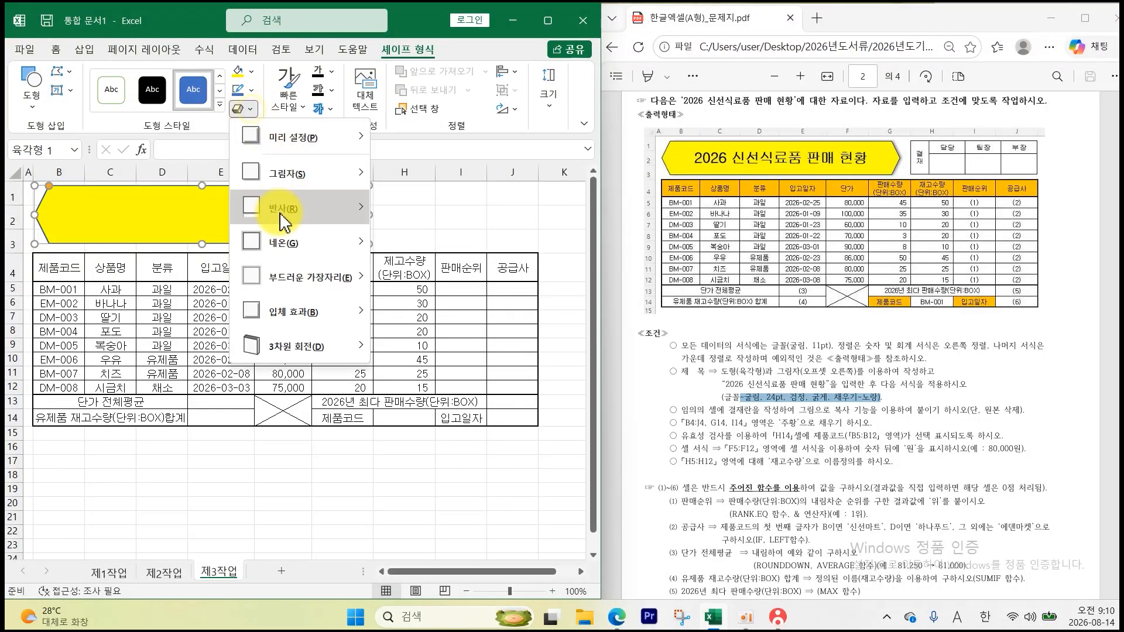
{"action": "mouse_move", "coordinate": [282, 176]}
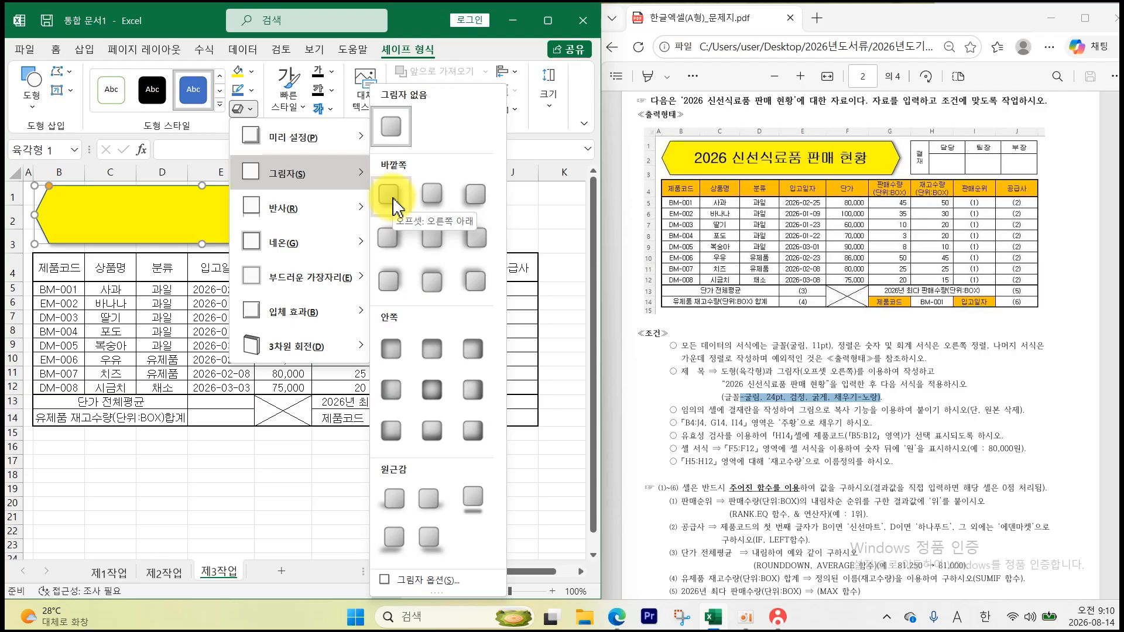
- Give the hexagon an outer shadow and set its text to bold black 24pt 굴림, centred
{"action": "left_click", "coordinate": [388, 237]}
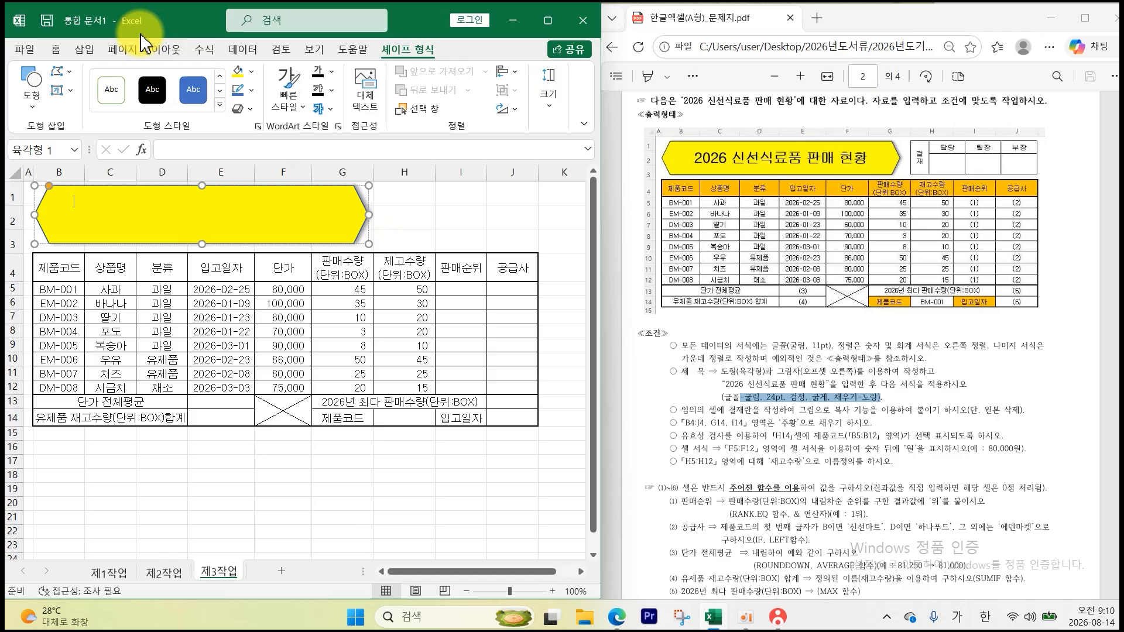
{"action": "left_click", "coordinate": [55, 49]}
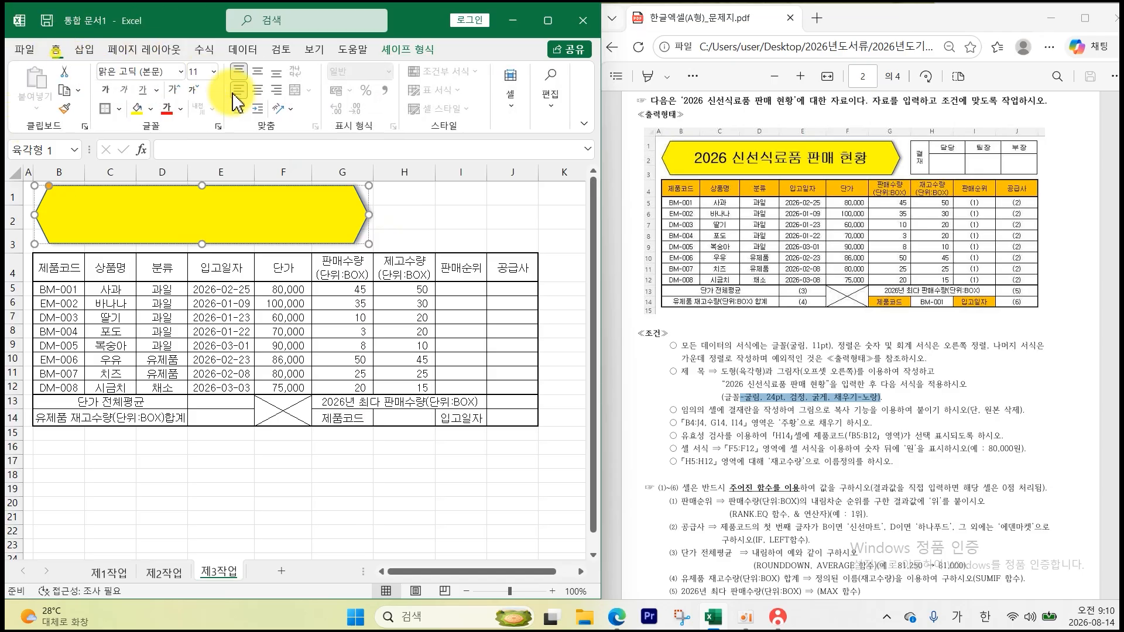
{"action": "left_click", "coordinate": [180, 71]}
{"action": "scroll", "coordinate": [176, 246], "scroll_direction": "down", "scroll_amount": 6}
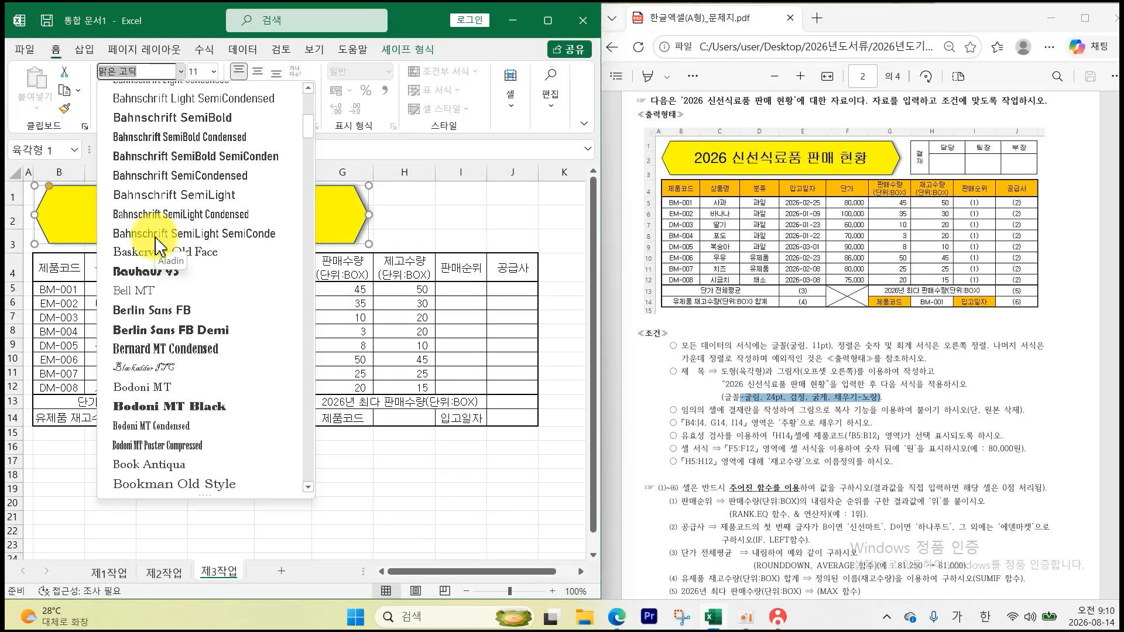
{"action": "left_click", "coordinate": [140, 154]}
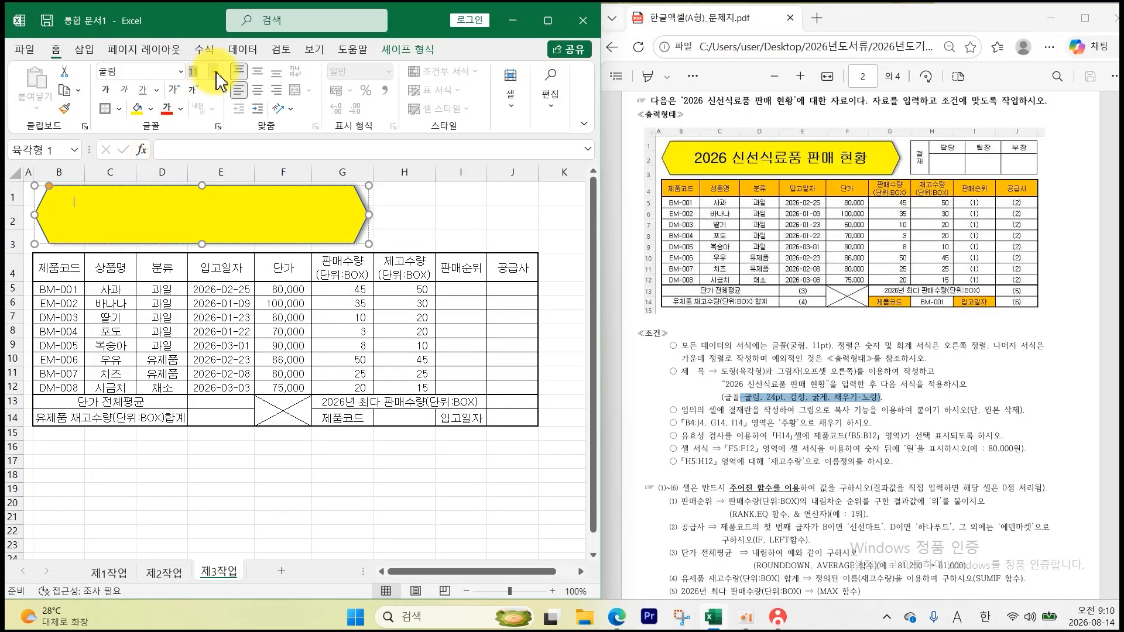
{"action": "left_click", "coordinate": [215, 71]}
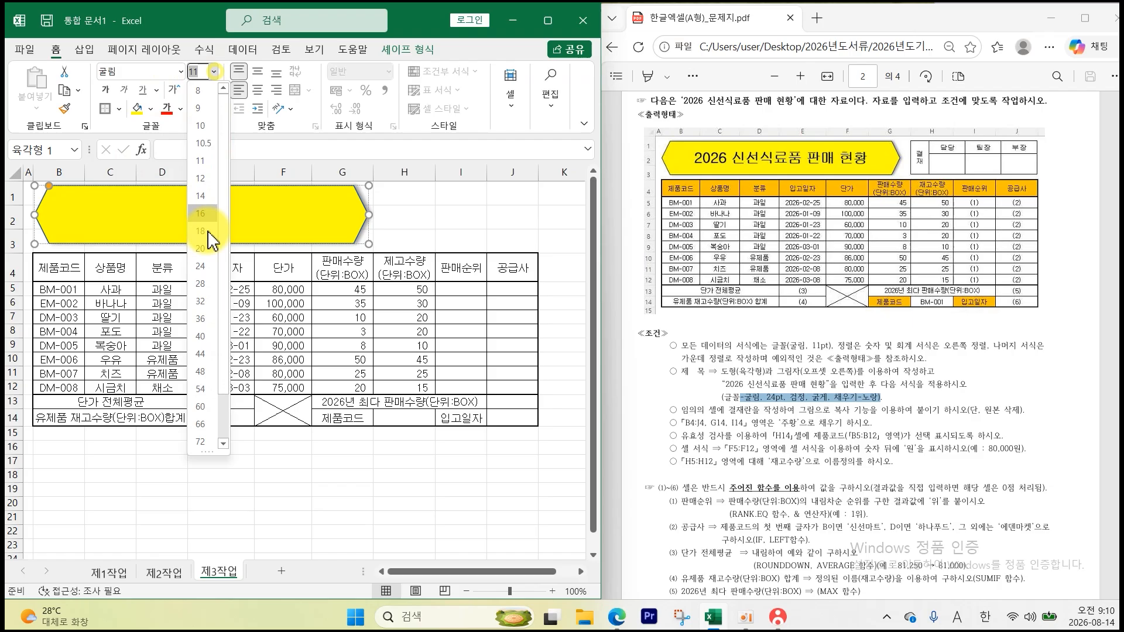
{"action": "left_click", "coordinate": [205, 268]}
{"action": "left_click", "coordinate": [106, 91]}
{"action": "left_click", "coordinate": [181, 109]}
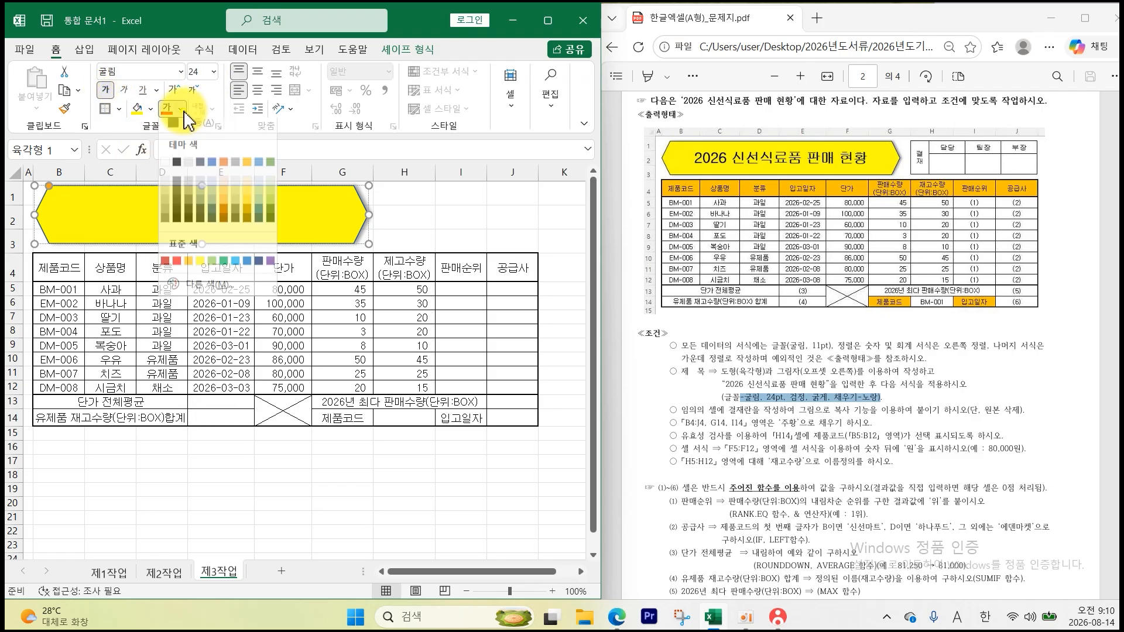
{"action": "left_click", "coordinate": [176, 170]}
{"action": "left_click", "coordinate": [257, 89]}
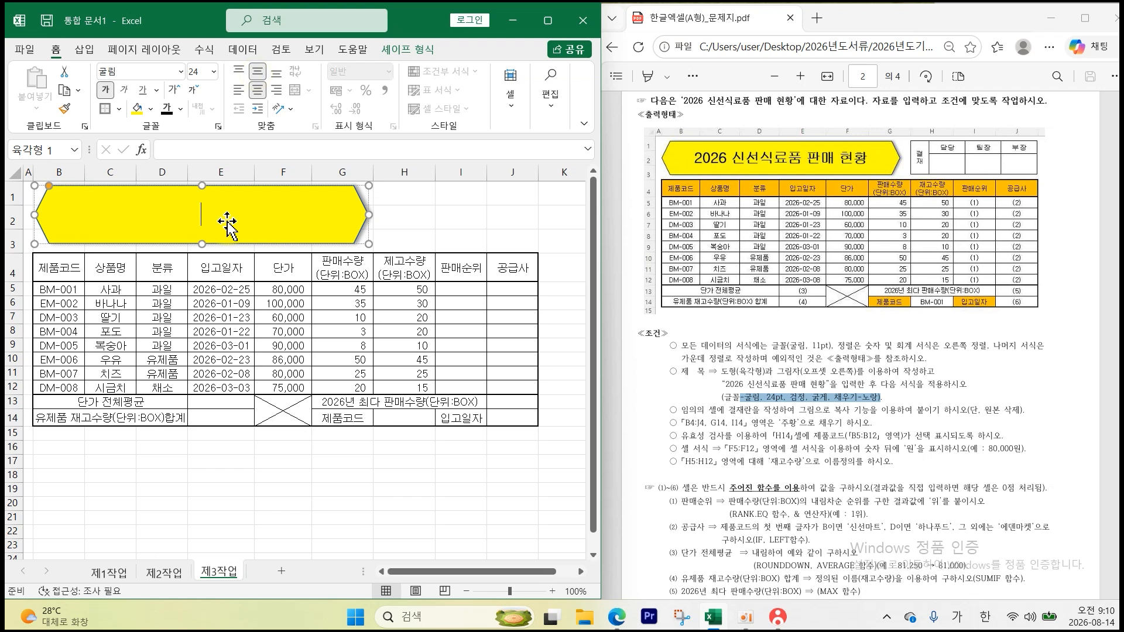
- Type the title '2026 신선식료품 판매 현황' into the hexagon
{"action": "type", "text": "2026 신선식료품 판매 현황"}
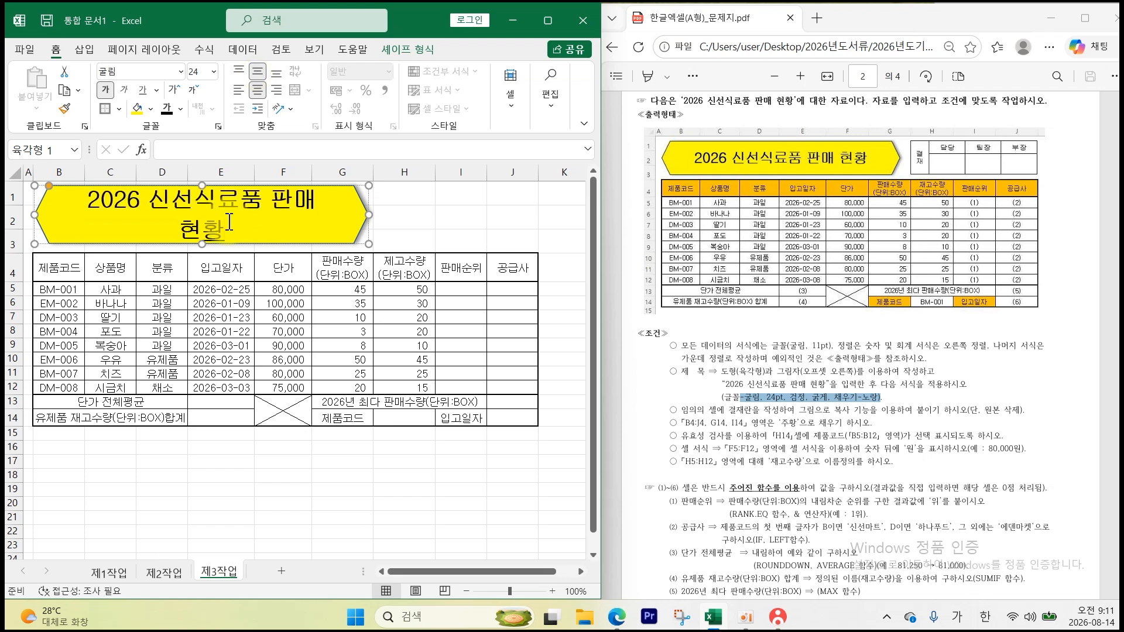
{"action": "left_click_drag", "start_coordinate": [854, 386], "coordinate": [818, 411]}
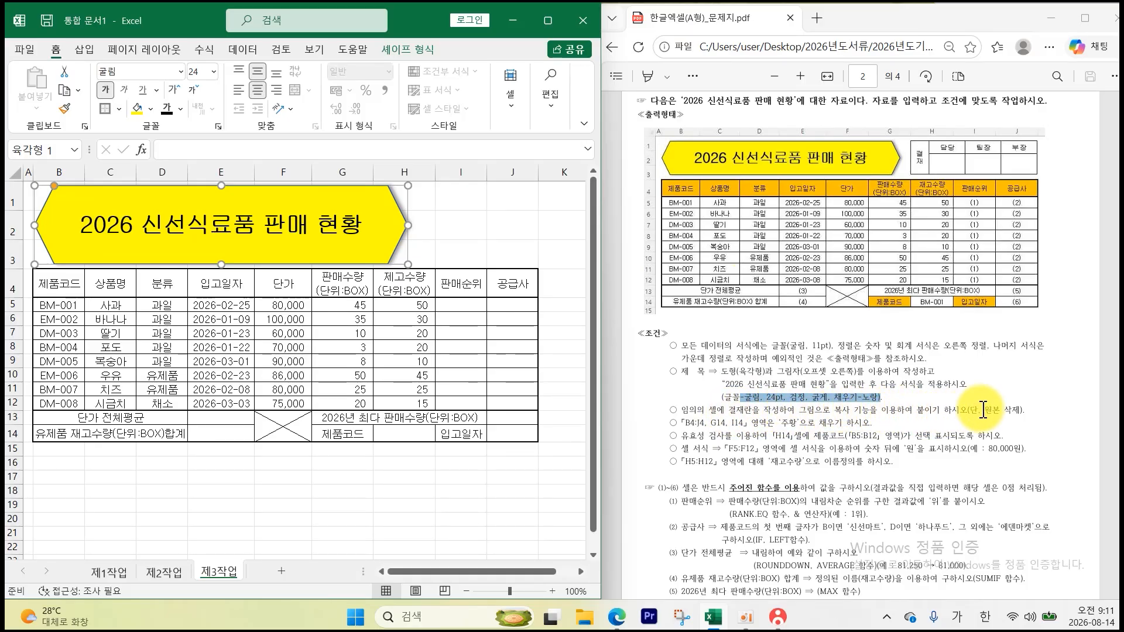
{"action": "left_click_drag", "start_coordinate": [1023, 412], "coordinate": [967, 412]}
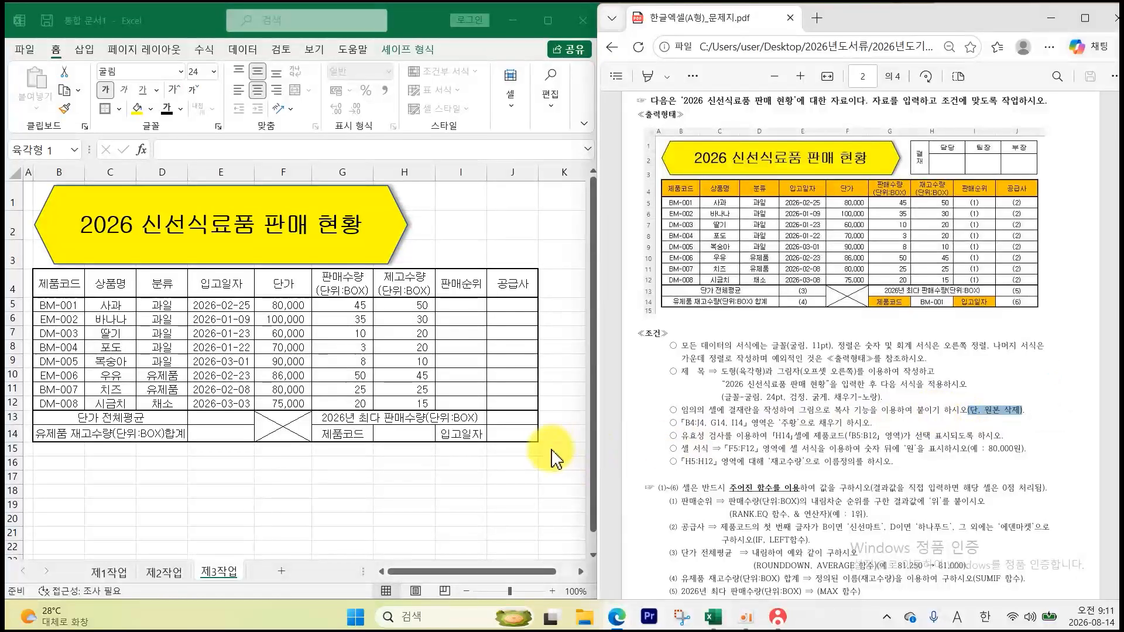
- Set column L to width 3 and columns M–O to width 6
{"action": "left_click", "coordinate": [580, 571]}
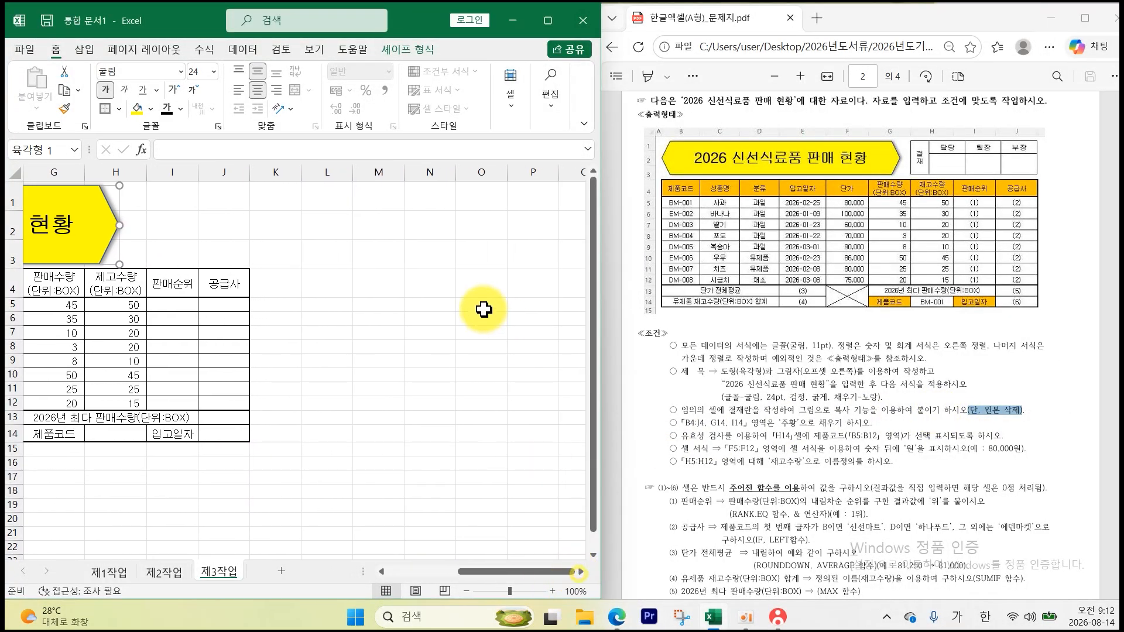
{"action": "left_click", "coordinate": [340, 172]}
{"action": "right_click", "coordinate": [341, 173]}
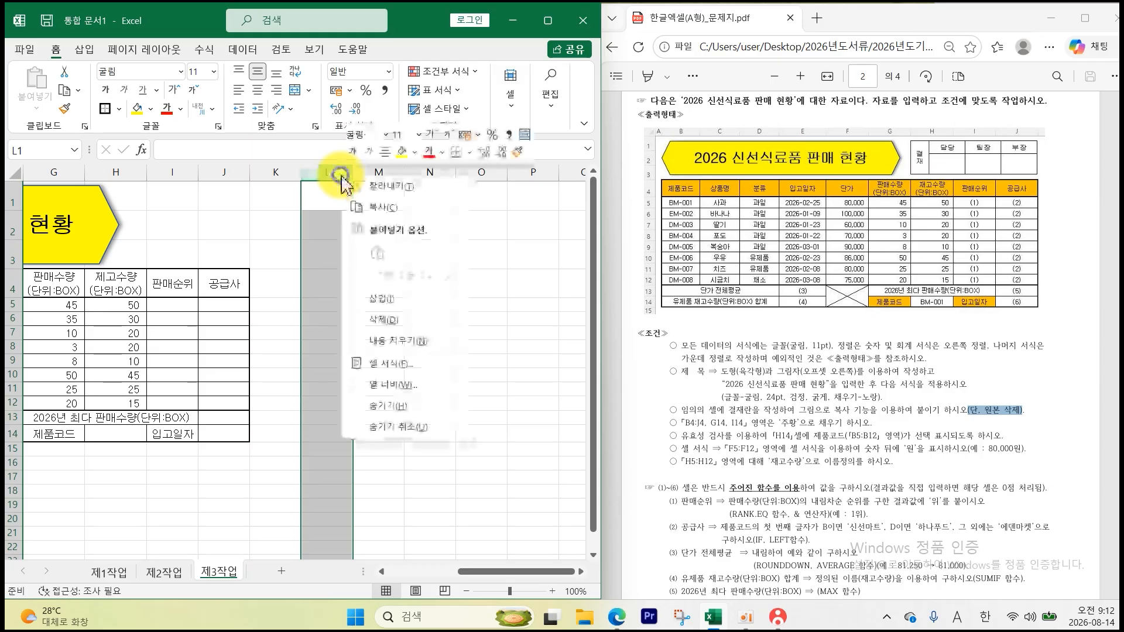
{"action": "left_click", "coordinate": [393, 385]}
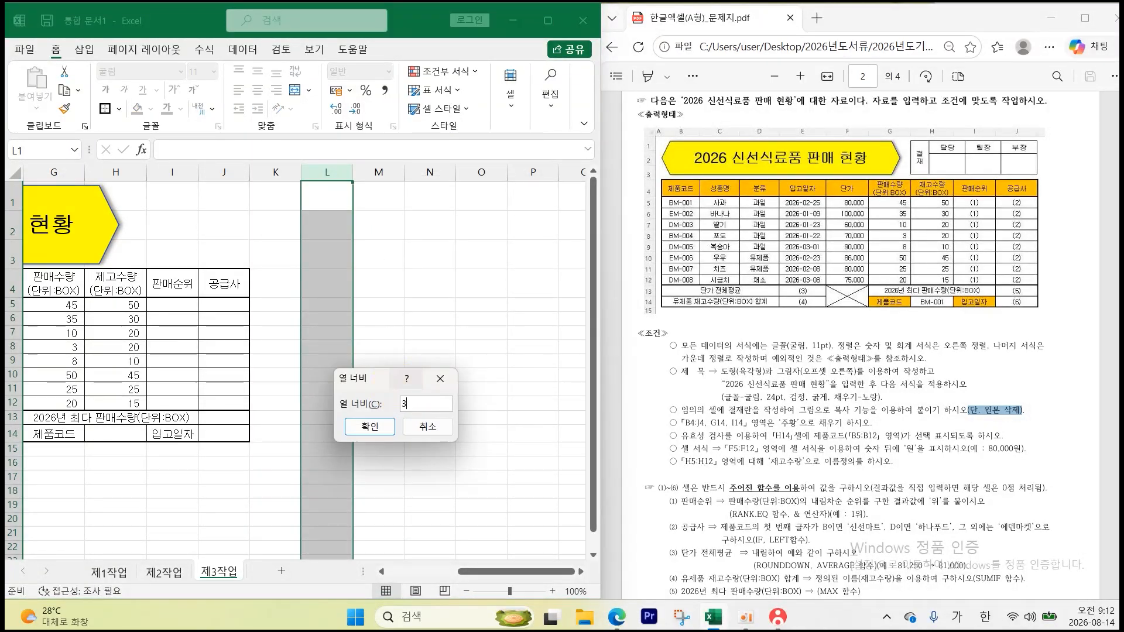
{"action": "key", "text": "Return"}
{"action": "left_click_drag", "start_coordinate": [346, 171], "coordinate": [436, 169]}
{"action": "right_click", "coordinate": [437, 171]}
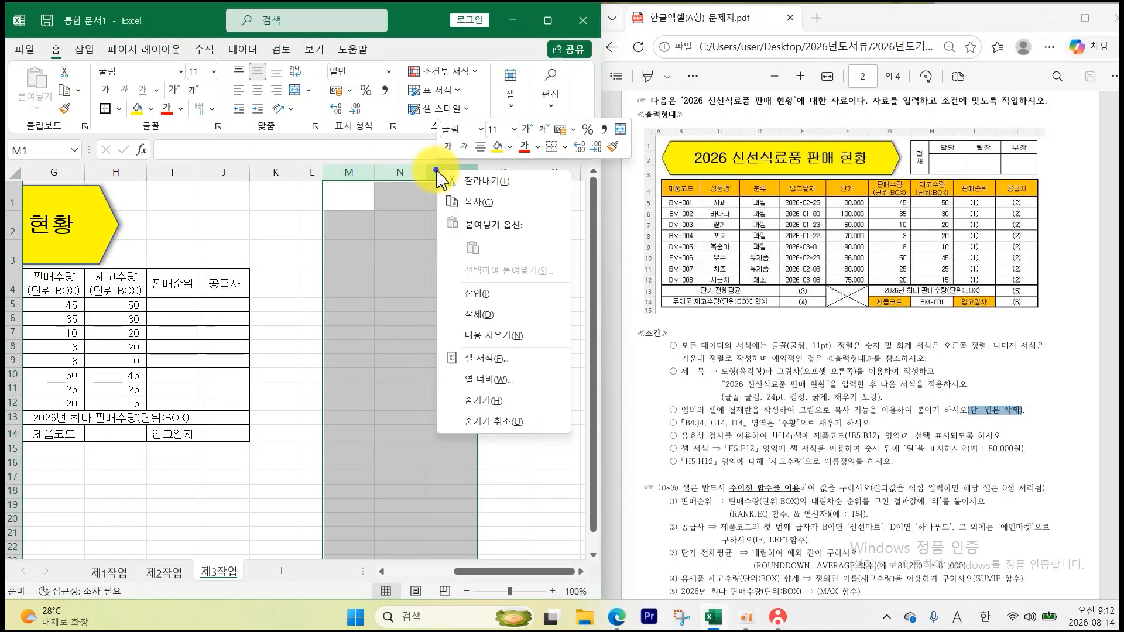
{"action": "left_click", "coordinate": [492, 380]}
{"action": "type", "text": "6"}
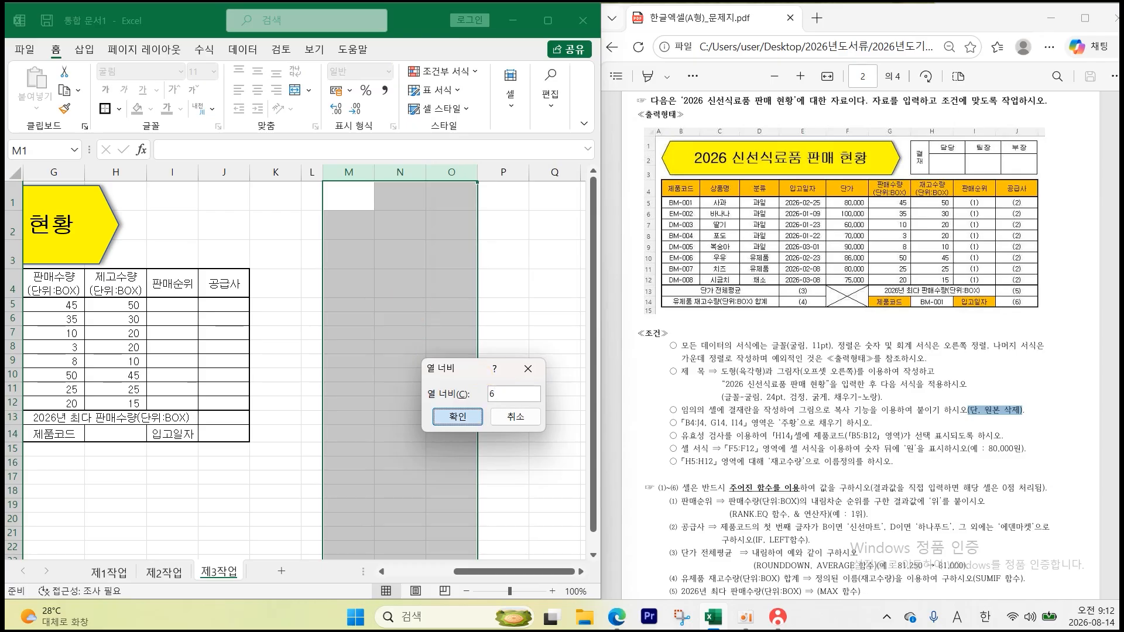
{"action": "key", "text": "Return"}
- Merge L5:L7 and the signature cells, then give L5:O7 All Borders and centred text
{"action": "left_click_drag", "start_coordinate": [311, 305], "coordinate": [312, 329]}
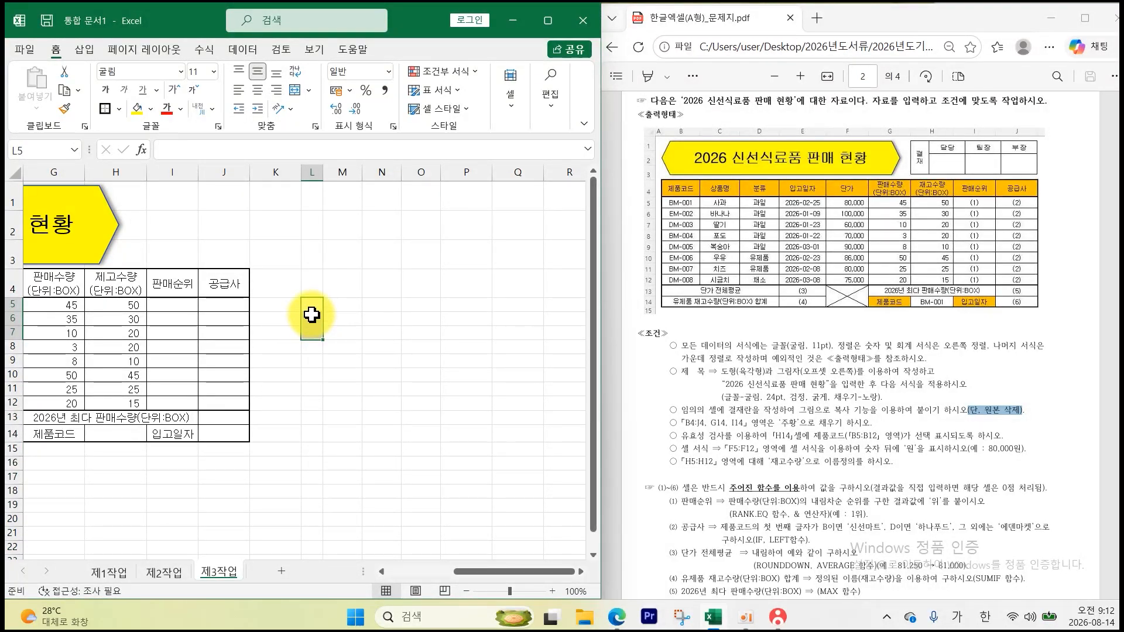
{"action": "left_click", "coordinate": [294, 90]}
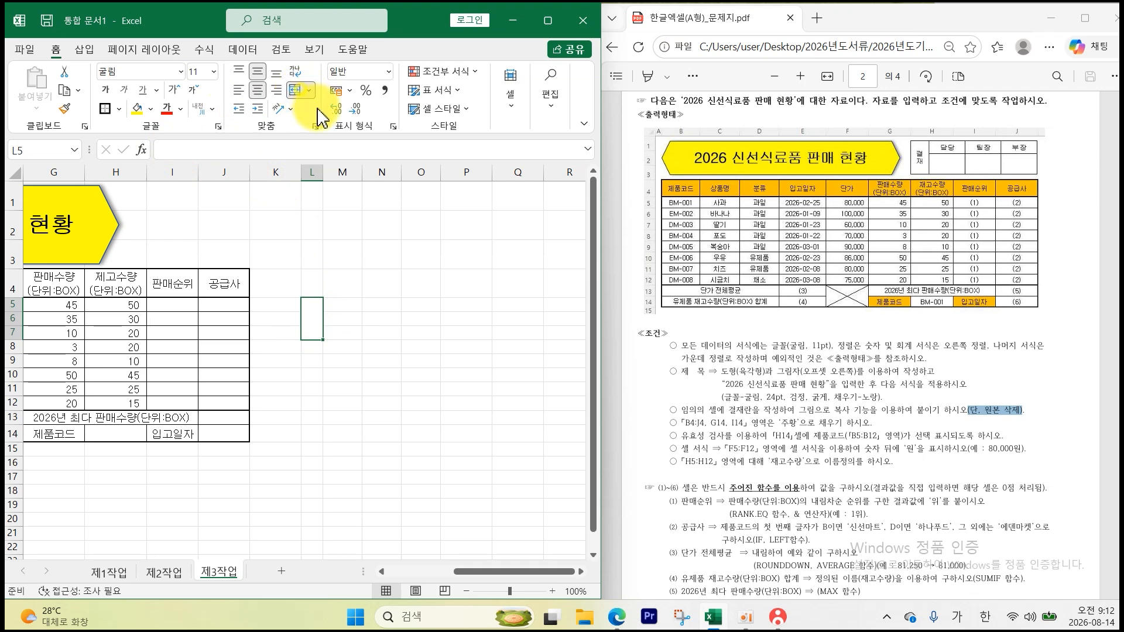
{"action": "left_click_drag", "start_coordinate": [345, 318], "coordinate": [424, 331]}
{"action": "left_click", "coordinate": [295, 90]}
{"action": "left_click", "coordinate": [294, 90]}
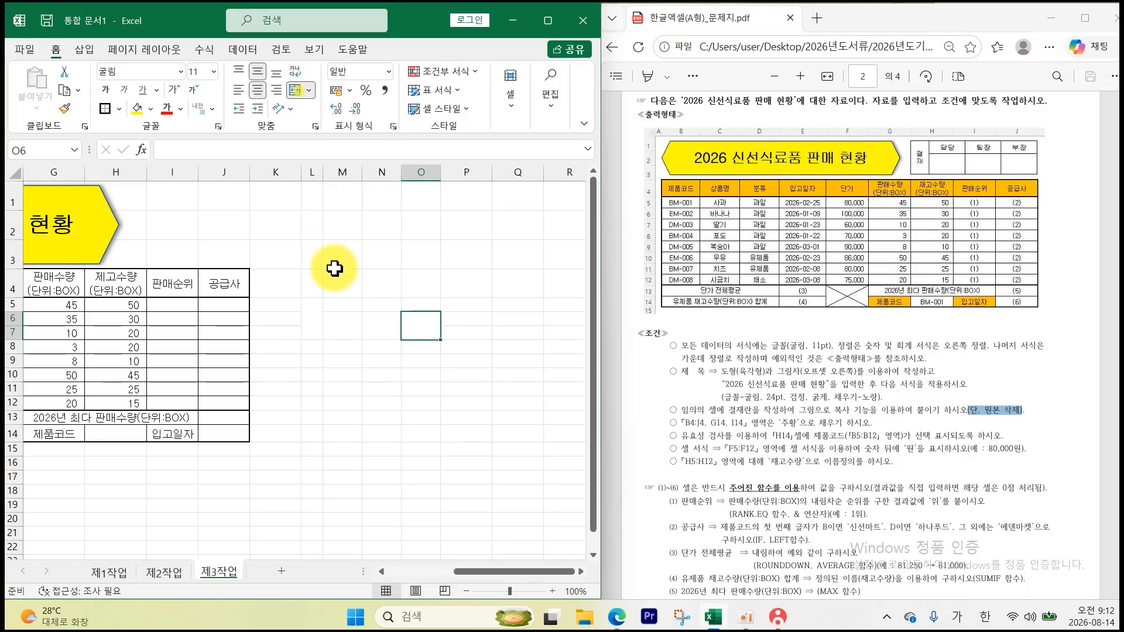
{"action": "left_click_drag", "start_coordinate": [311, 305], "coordinate": [436, 332]}
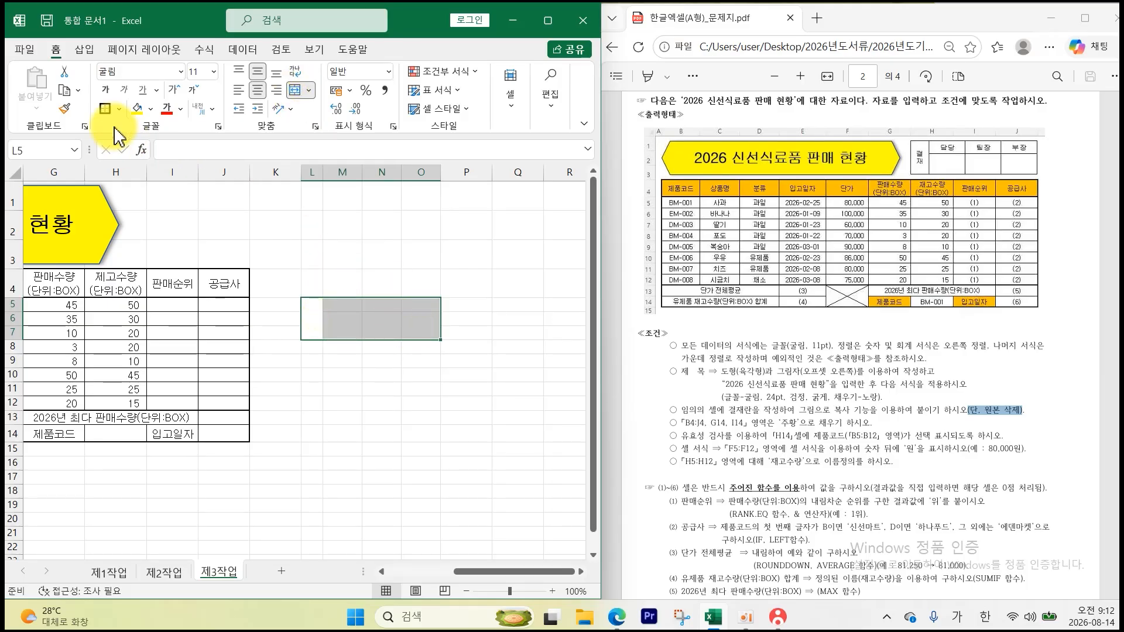
{"action": "left_click", "coordinate": [119, 109]}
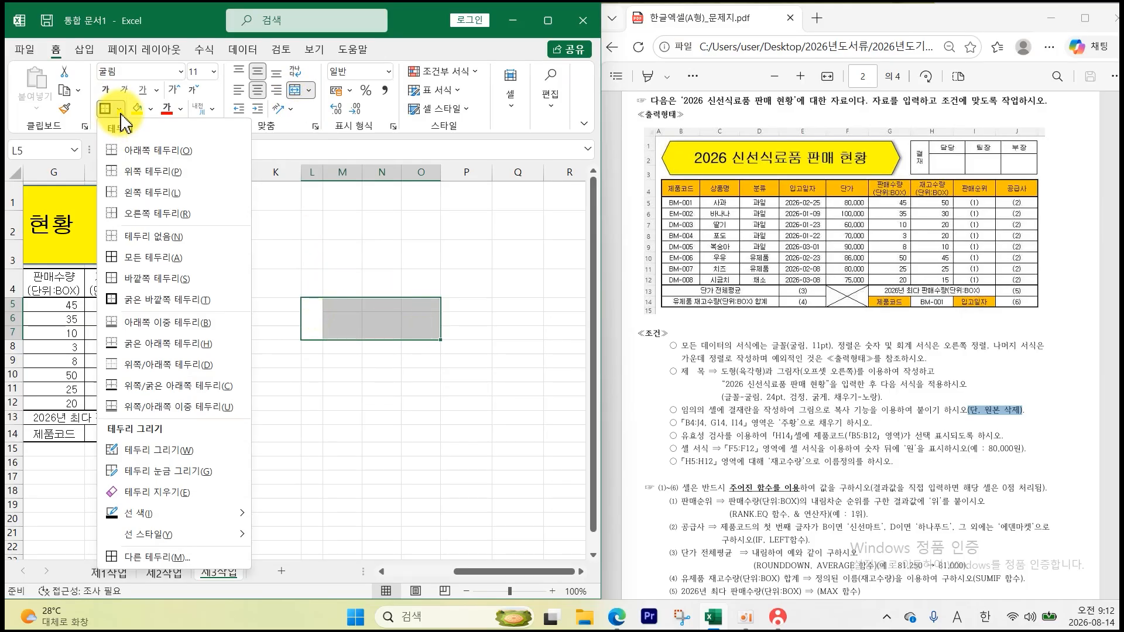
{"action": "left_click", "coordinate": [131, 268]}
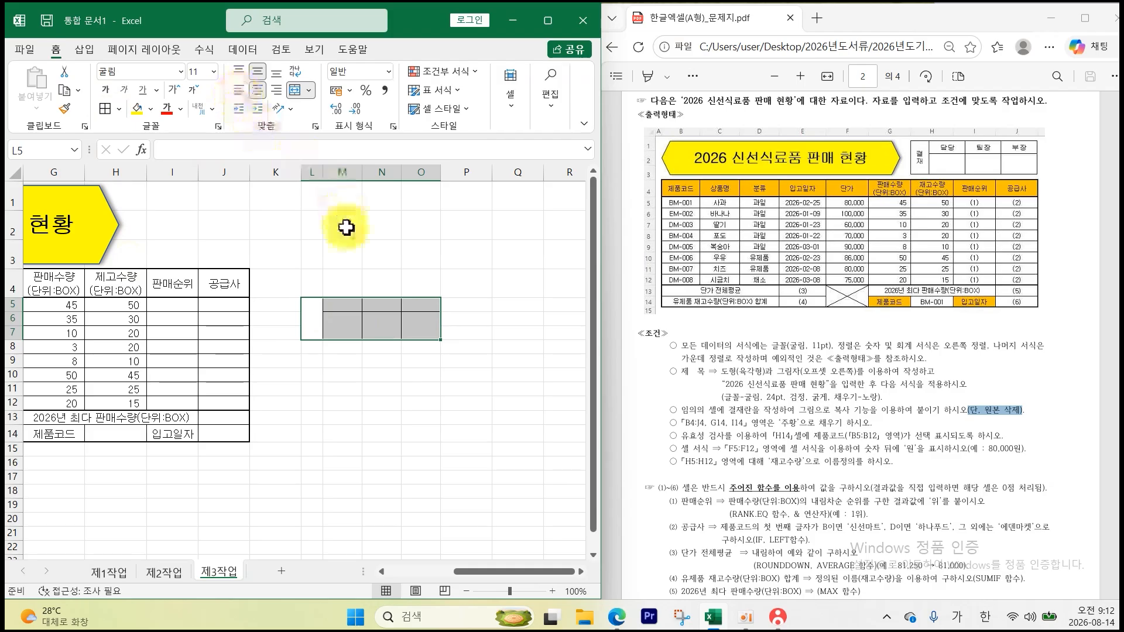
{"action": "left_click", "coordinate": [257, 91]}
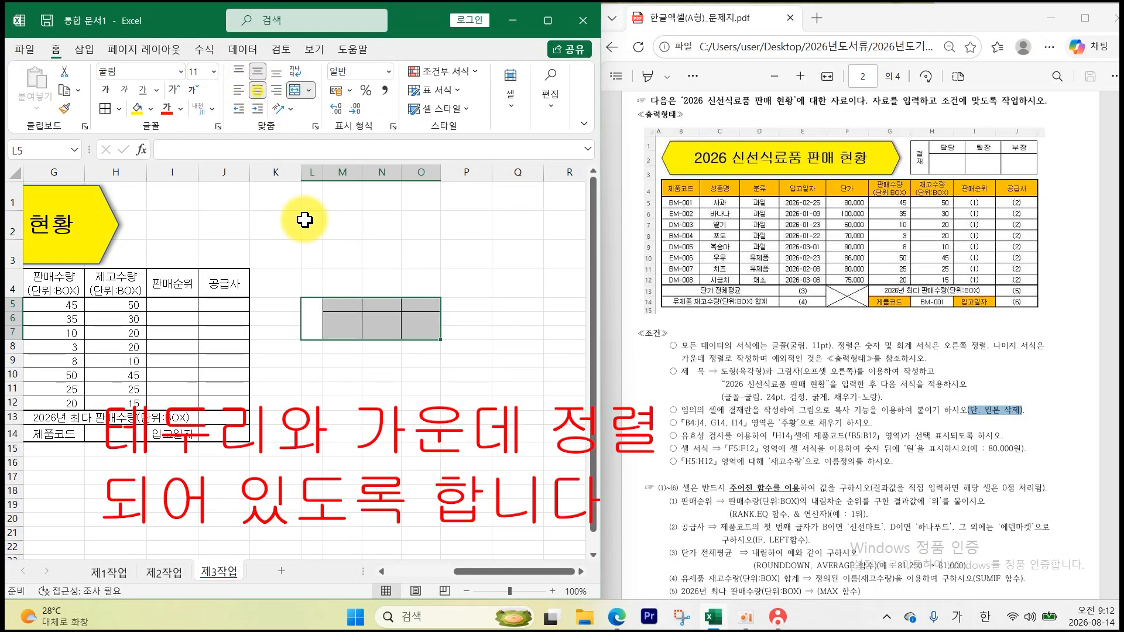
- Enter 결재 on two lines in L5 and headings 담당, 팀장, 부장 in M5:O5
{"action": "left_click", "coordinate": [315, 316]}
{"action": "type", "text": "ㄱㅕㄹ"}
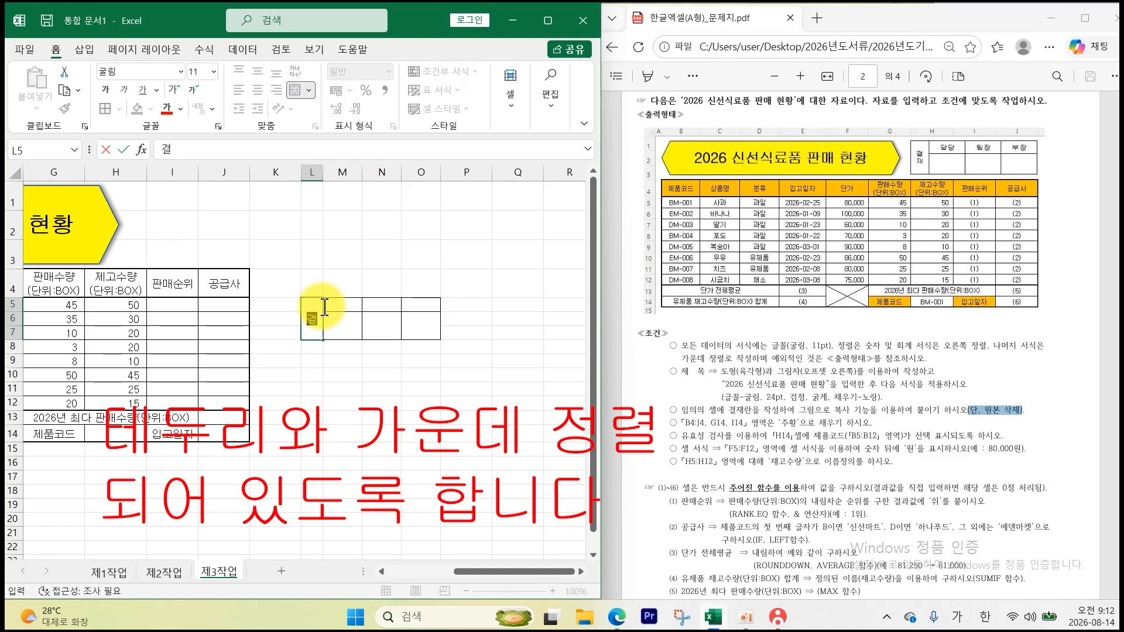
{"action": "key", "text": "alt+Return"}
{"action": "type", "text": "ㅈㅐ"}
{"action": "key", "text": "Return"}
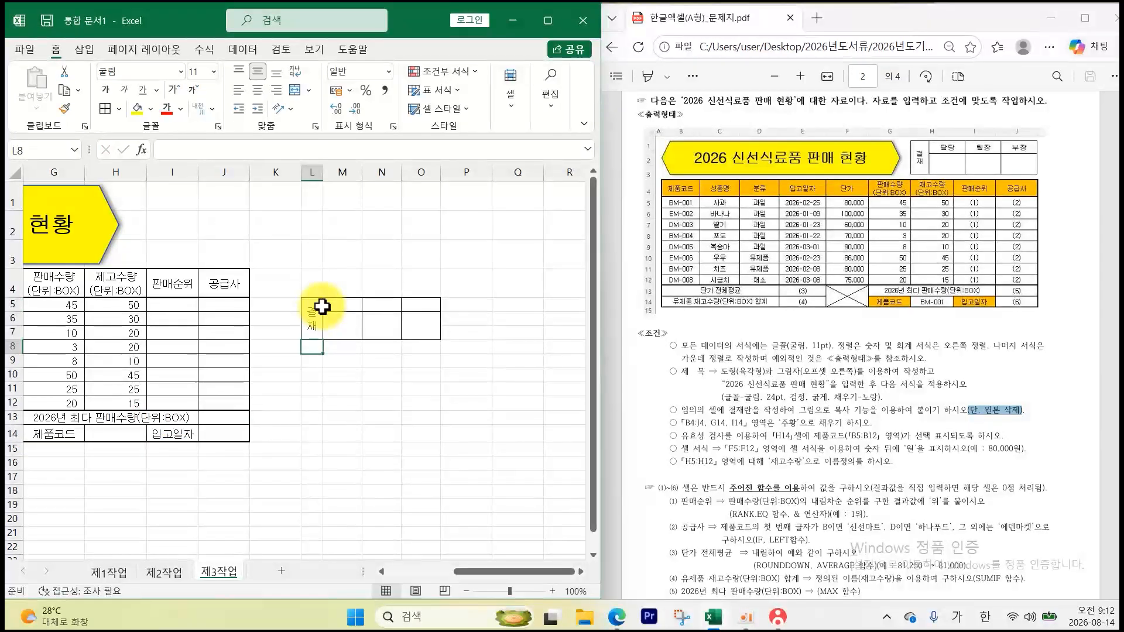
{"action": "left_click", "coordinate": [358, 303]}
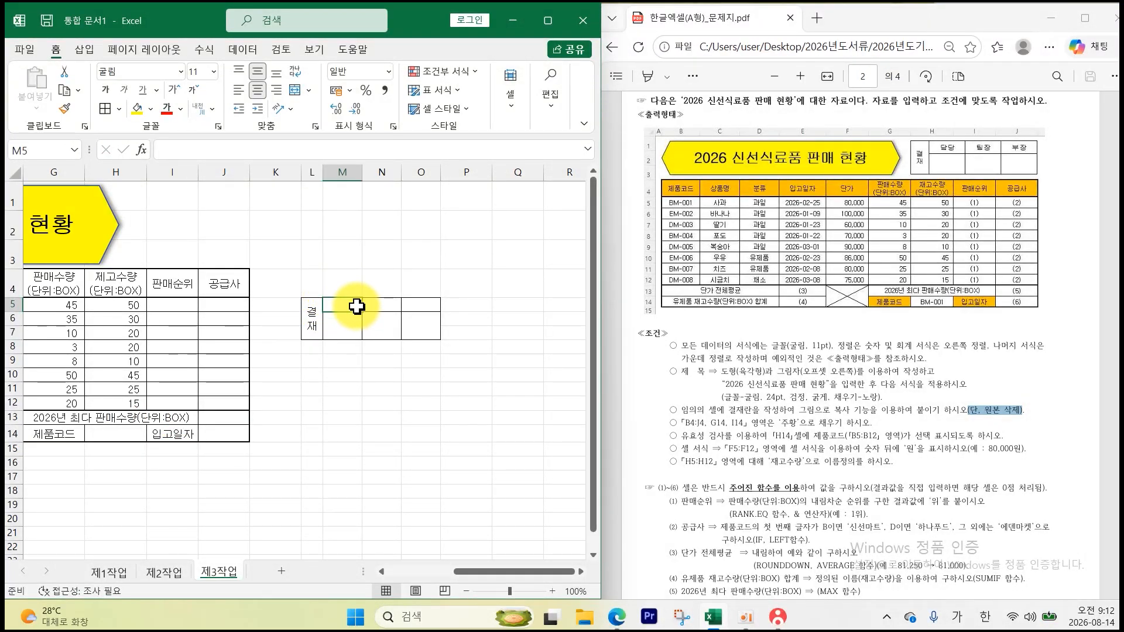
{"action": "type", "text": "ㄷㅏㅁ"}
{"action": "key", "text": "Tab"}
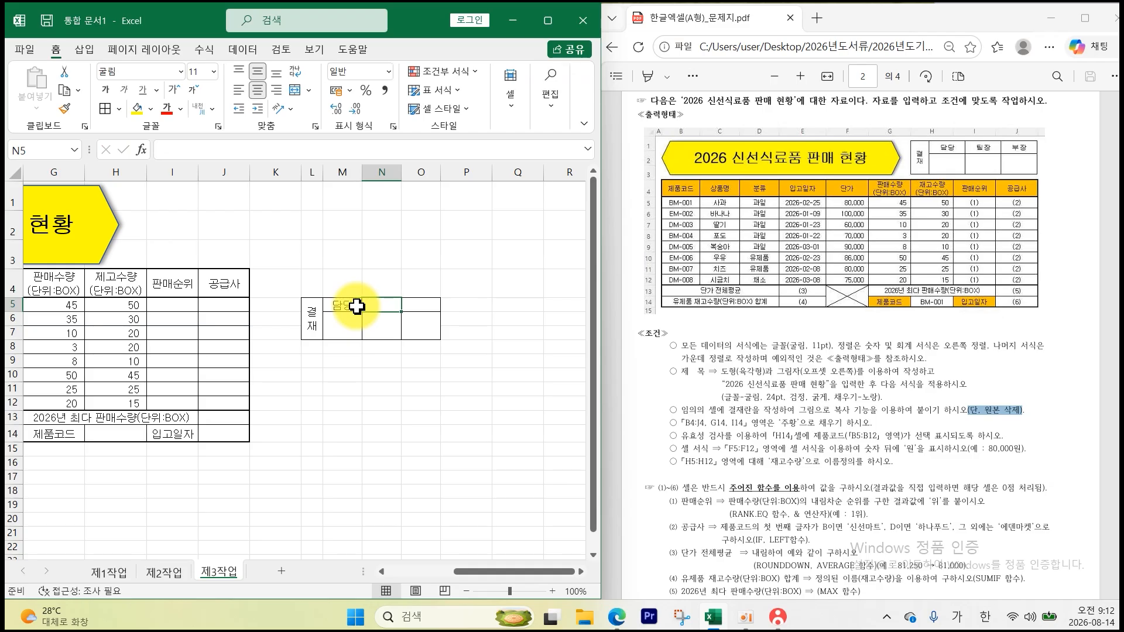
{"action": "type", "text": "ㅌㅣ"}
{"action": "key", "text": "Tab"}
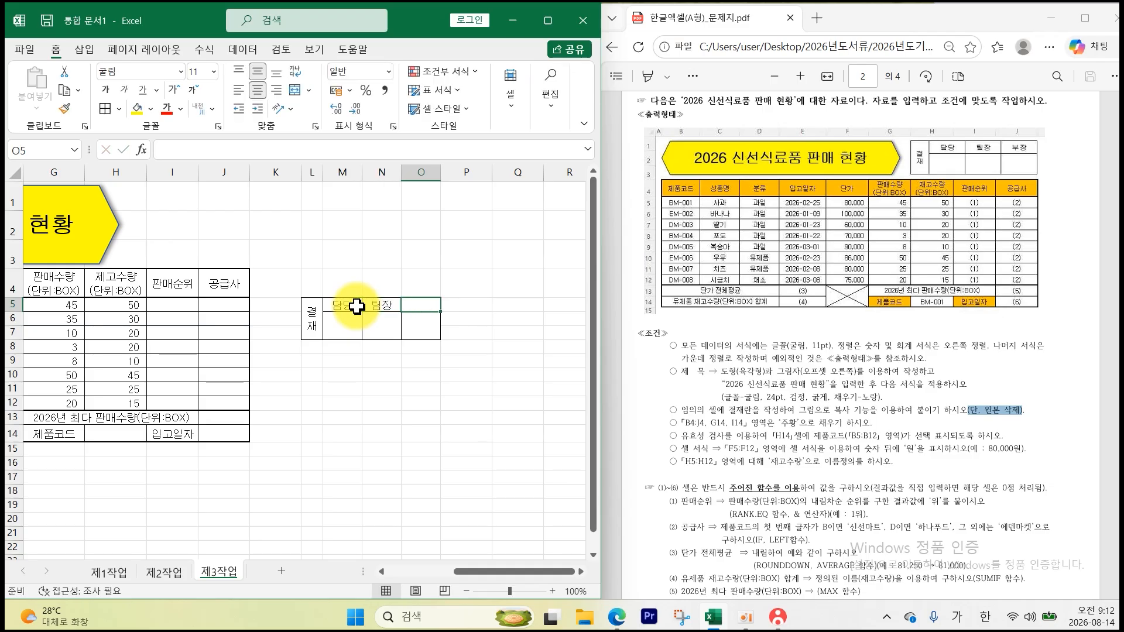
{"action": "type", "text": "부장"}
{"action": "key", "text": "Return"}
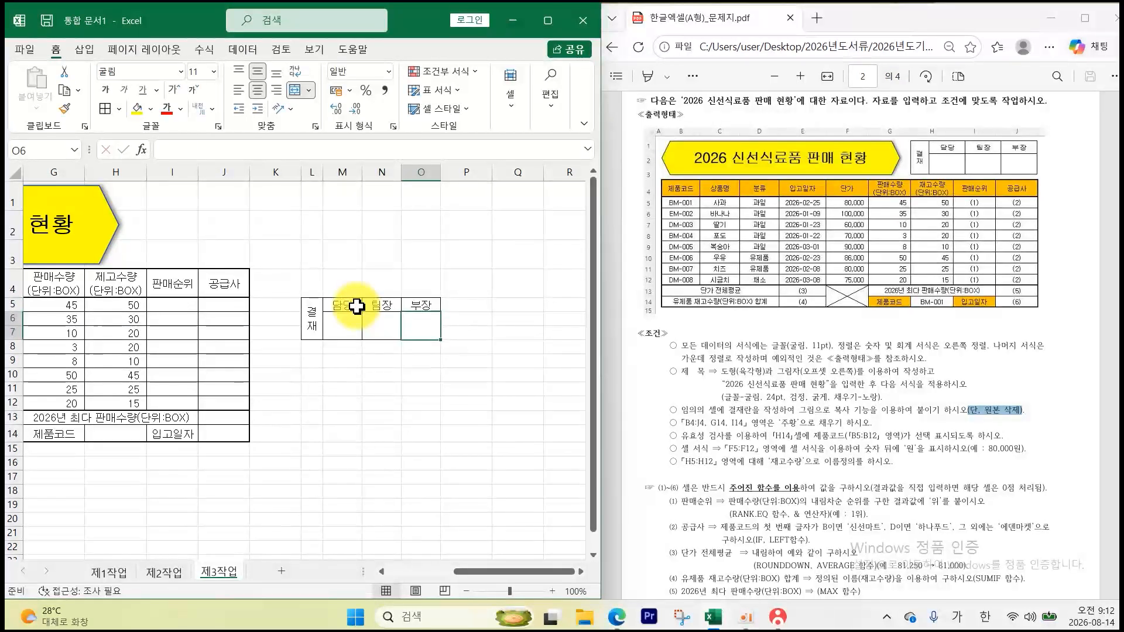
- Copy L5:O7 as a picture and paste it at I1 beside the title
{"action": "left_click_drag", "start_coordinate": [319, 316], "coordinate": [421, 321]}
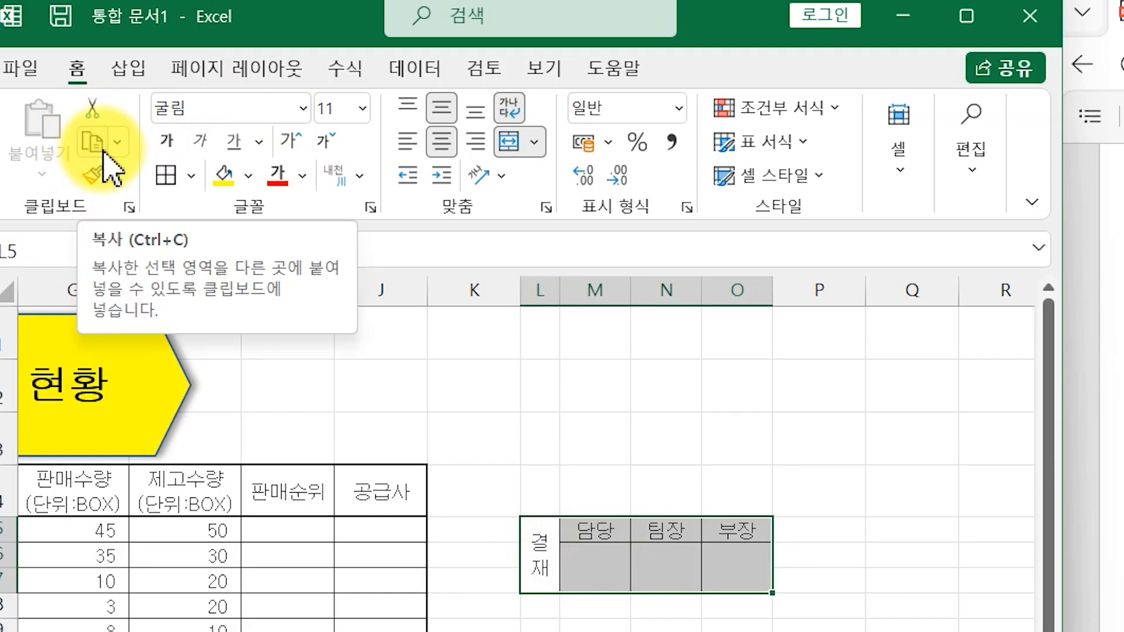
{"action": "left_click", "coordinate": [78, 89]}
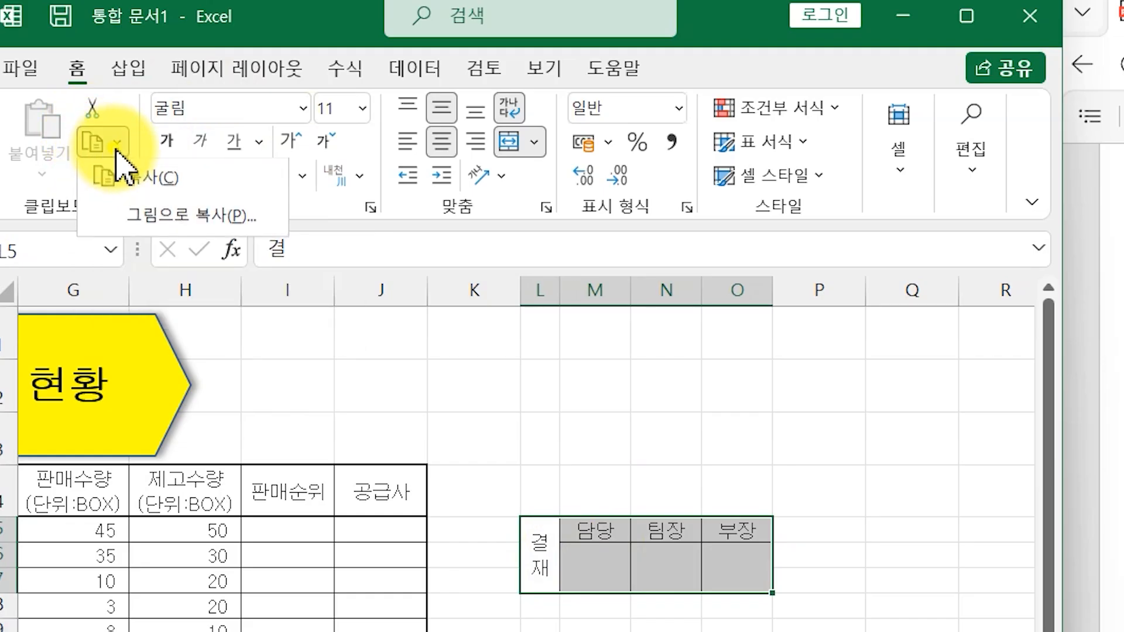
{"action": "left_click", "coordinate": [153, 221]}
{"action": "left_click", "coordinate": [373, 379]}
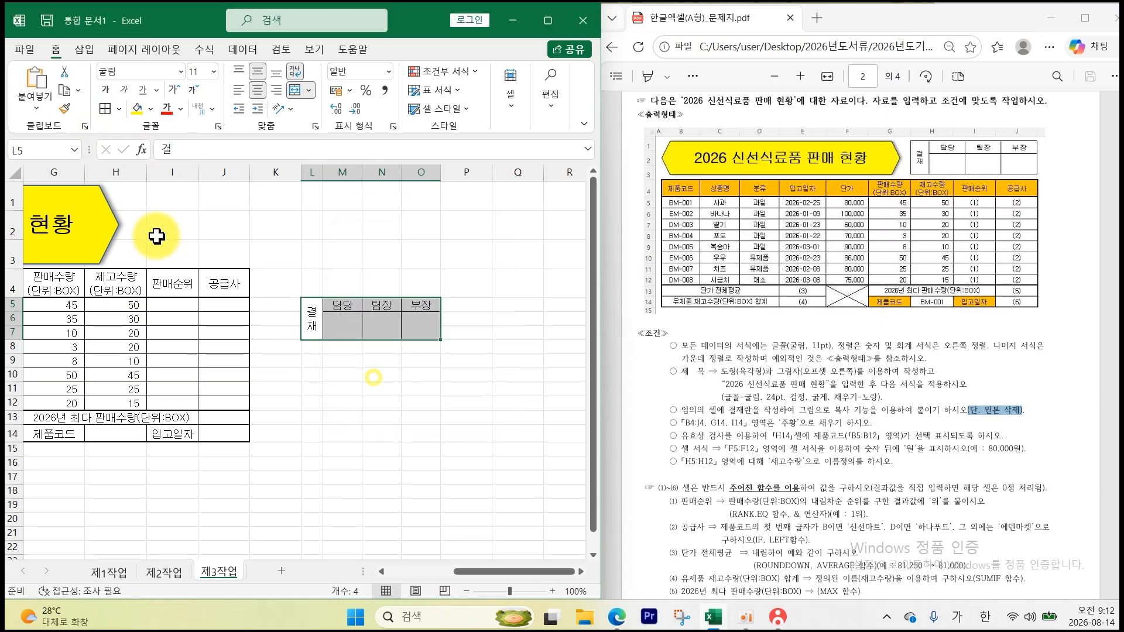
{"action": "left_click", "coordinate": [155, 195]}
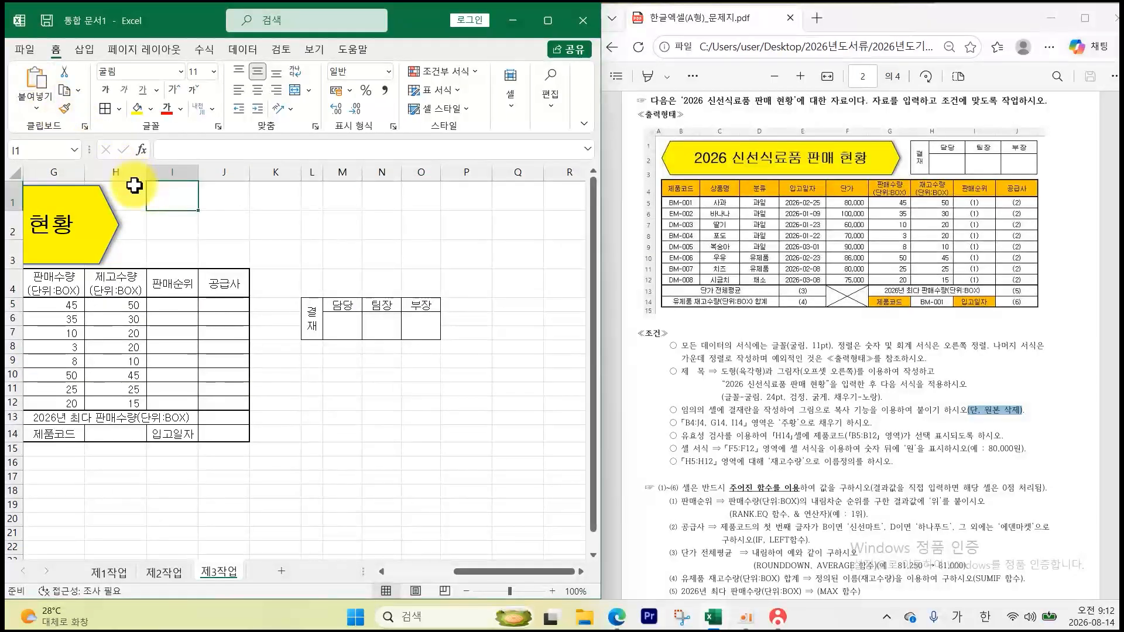
{"action": "left_click", "coordinate": [36, 79]}
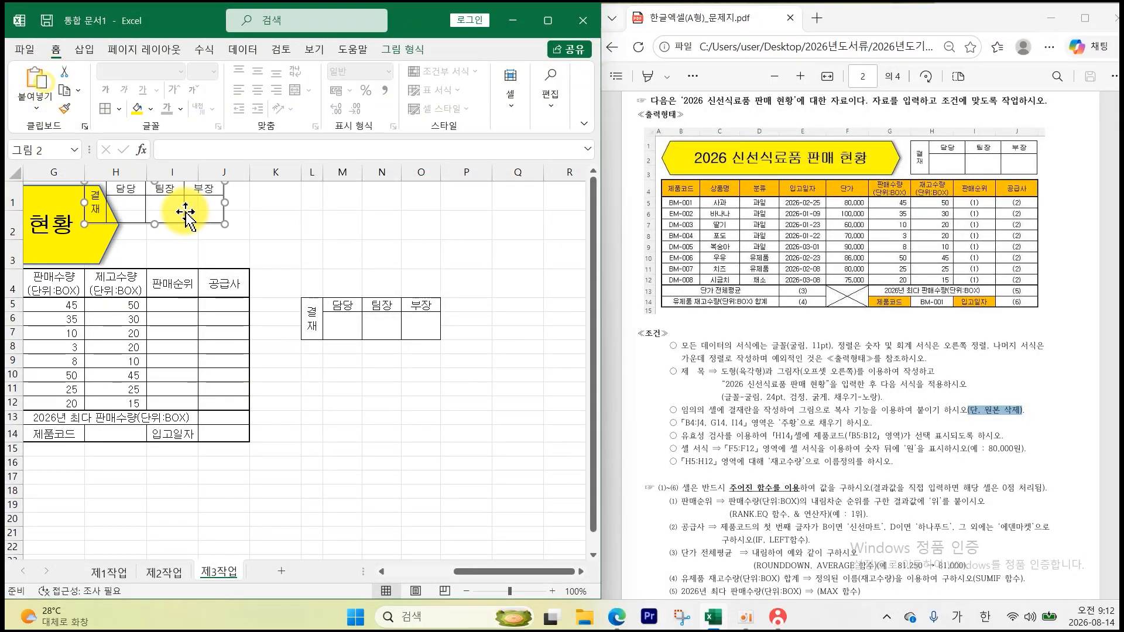
{"action": "left_click_drag", "start_coordinate": [165, 207], "coordinate": [193, 245]}
{"action": "left_click", "coordinate": [260, 242]}
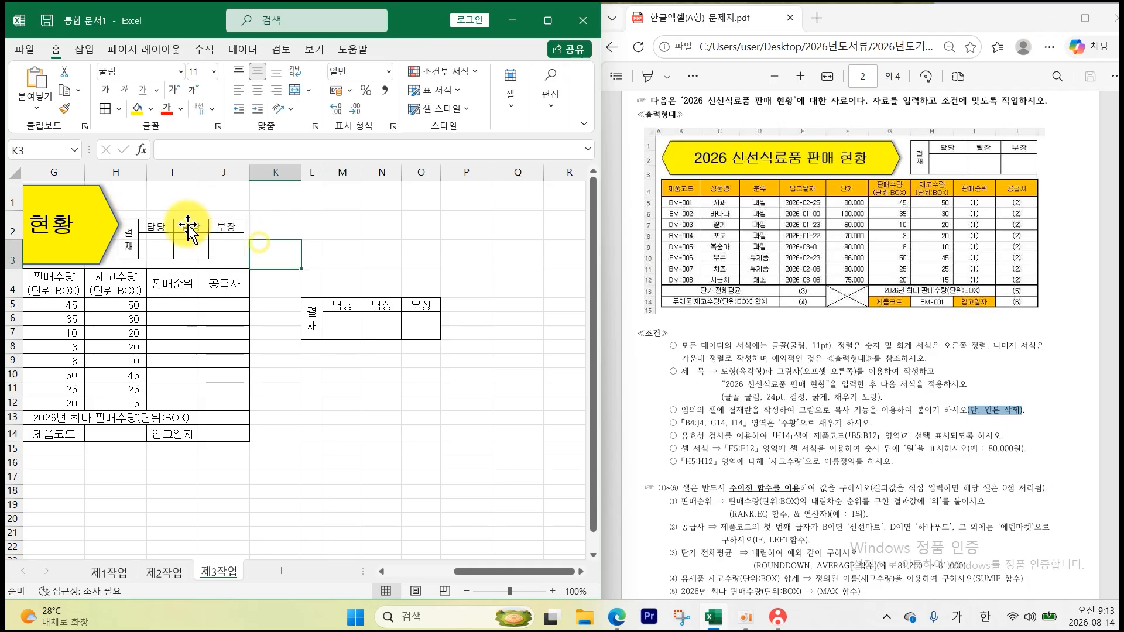
- Delete columns L–O that held the original approval box
{"action": "left_click_drag", "start_coordinate": [312, 172], "coordinate": [427, 170]}
{"action": "right_click", "coordinate": [427, 172]}
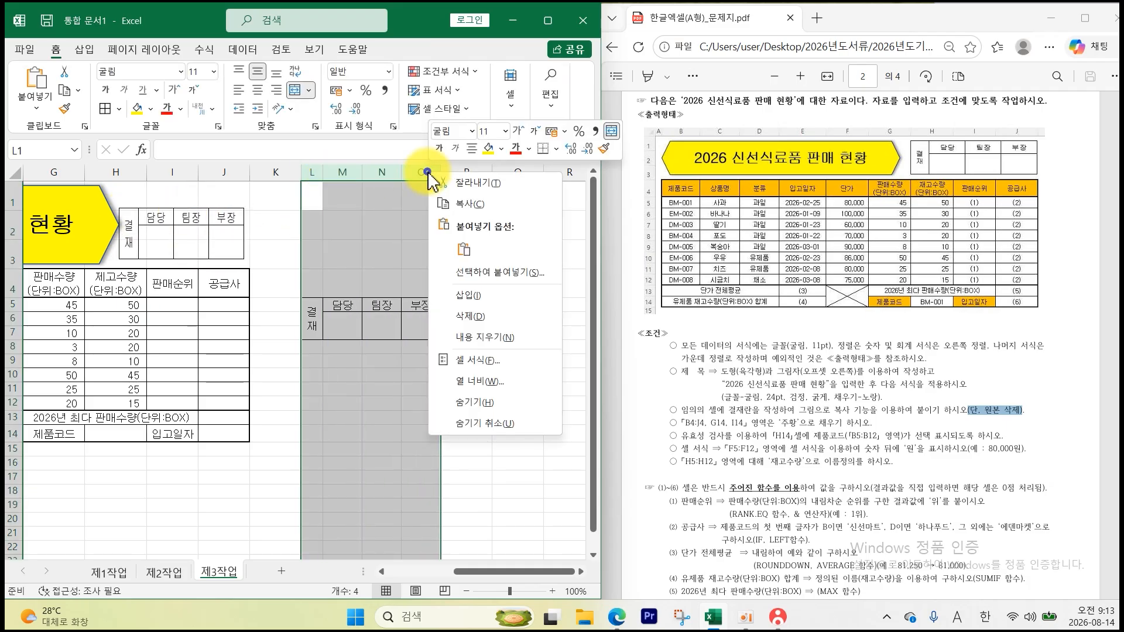
{"action": "left_click", "coordinate": [470, 314]}
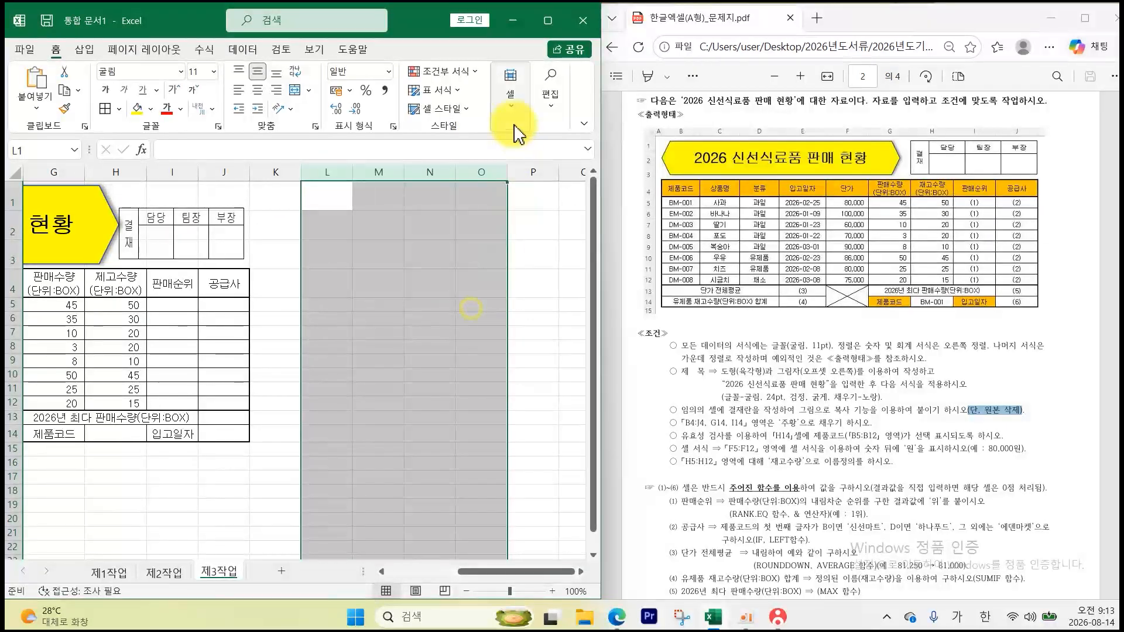
{"action": "left_click", "coordinate": [723, 421]}
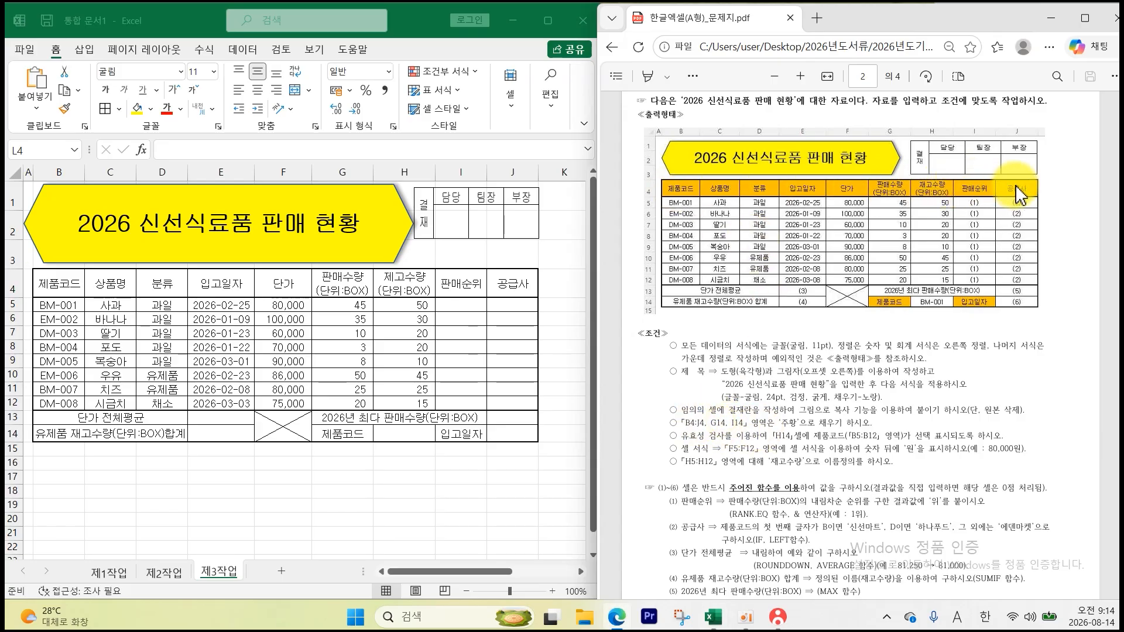
- Fill the header row B4:J4 and the label cells G14 and I14 with orange
{"action": "left_click", "coordinate": [62, 282]}
{"action": "left_click_drag", "start_coordinate": [89, 283], "coordinate": [498, 288]}
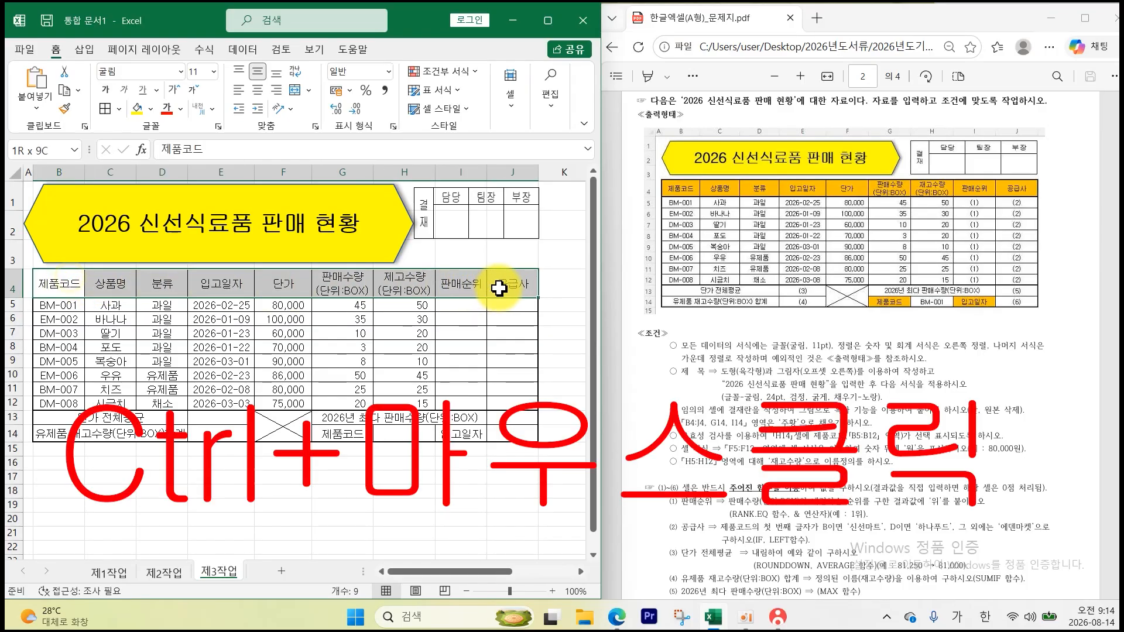
{"action": "left_click", "coordinate": [350, 437], "text": "ctrl"}
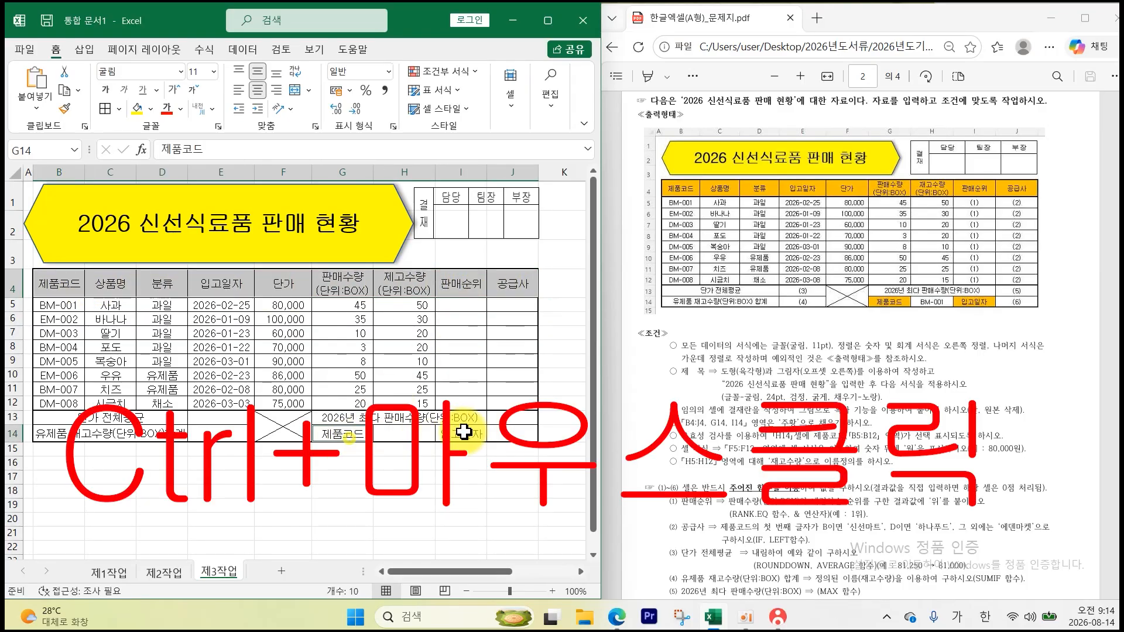
{"action": "left_click", "coordinate": [151, 109]}
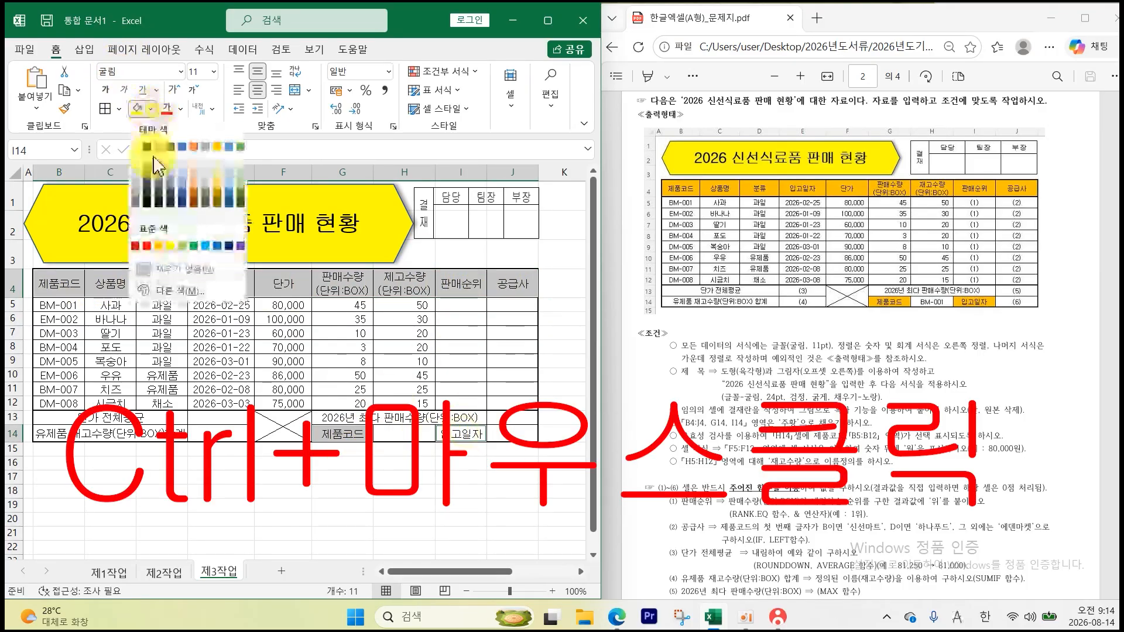
{"action": "left_click", "coordinate": [160, 247]}
{"action": "left_click", "coordinate": [299, 518]}
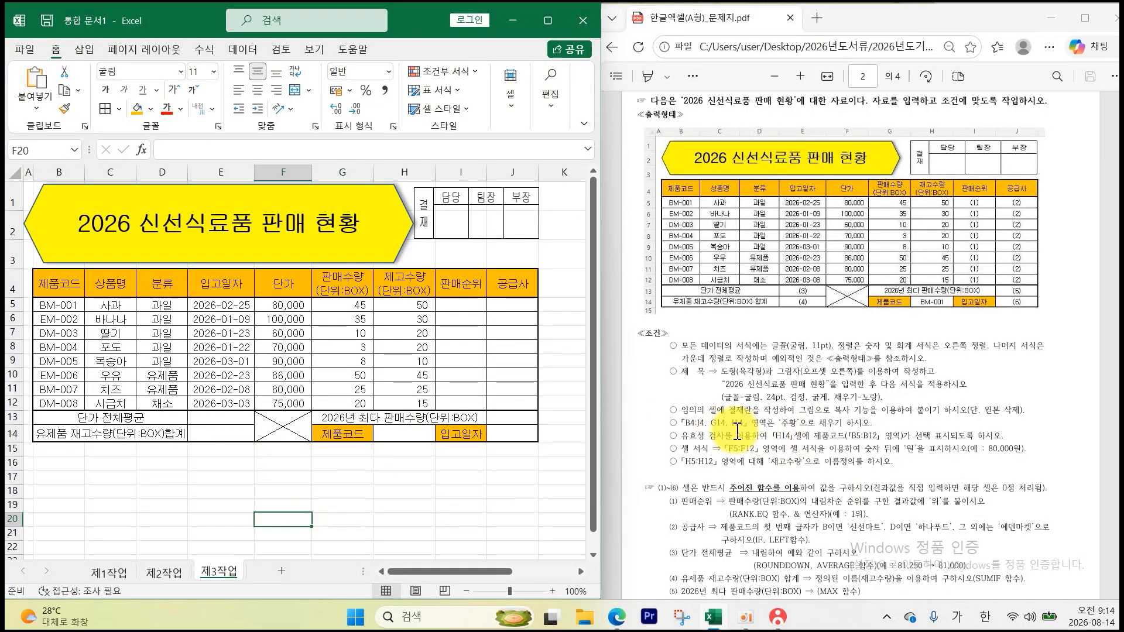
{"action": "left_click", "coordinate": [421, 433]}
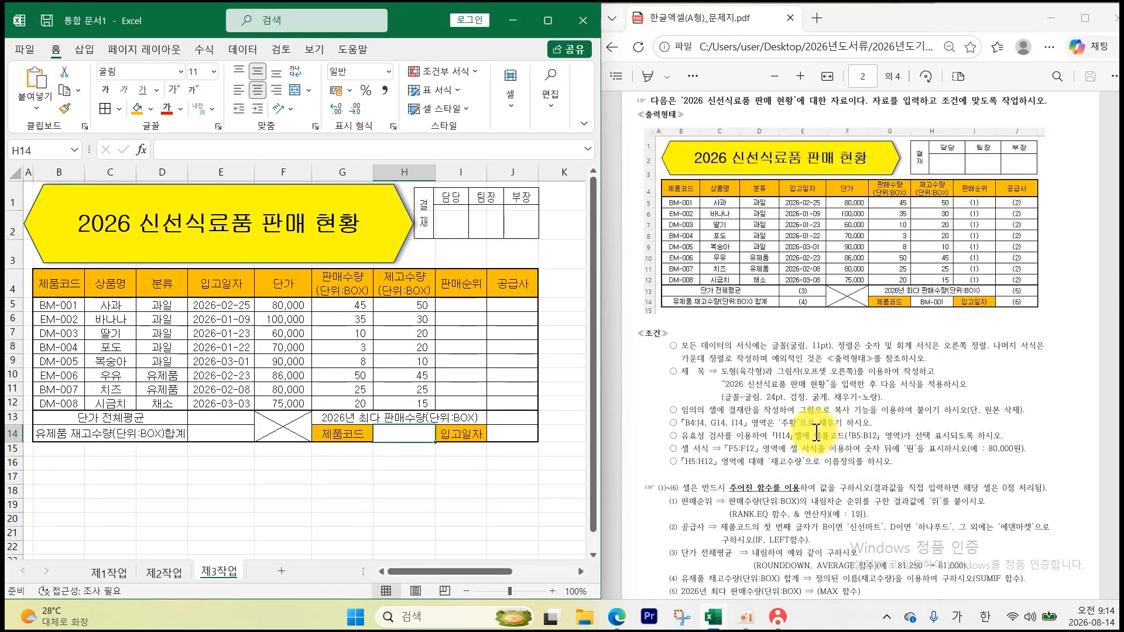
- Add a List data validation to H14 using the product codes in $B$5:$B$12
{"action": "left_click_drag", "start_coordinate": [816, 432], "coordinate": [899, 436]}
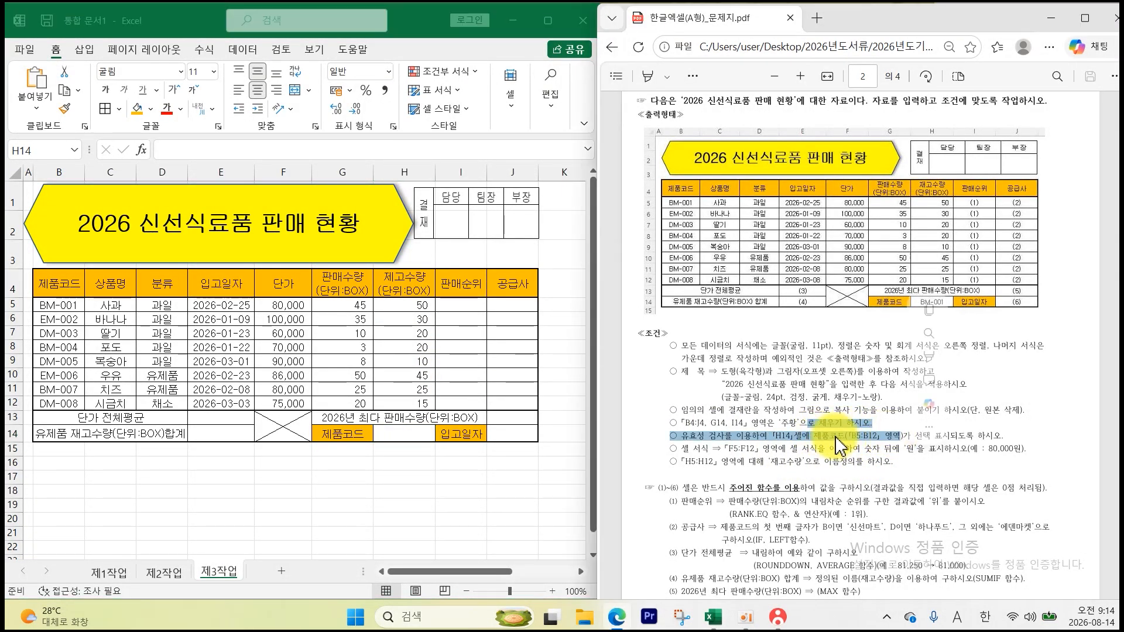
{"action": "left_click", "coordinate": [395, 433]}
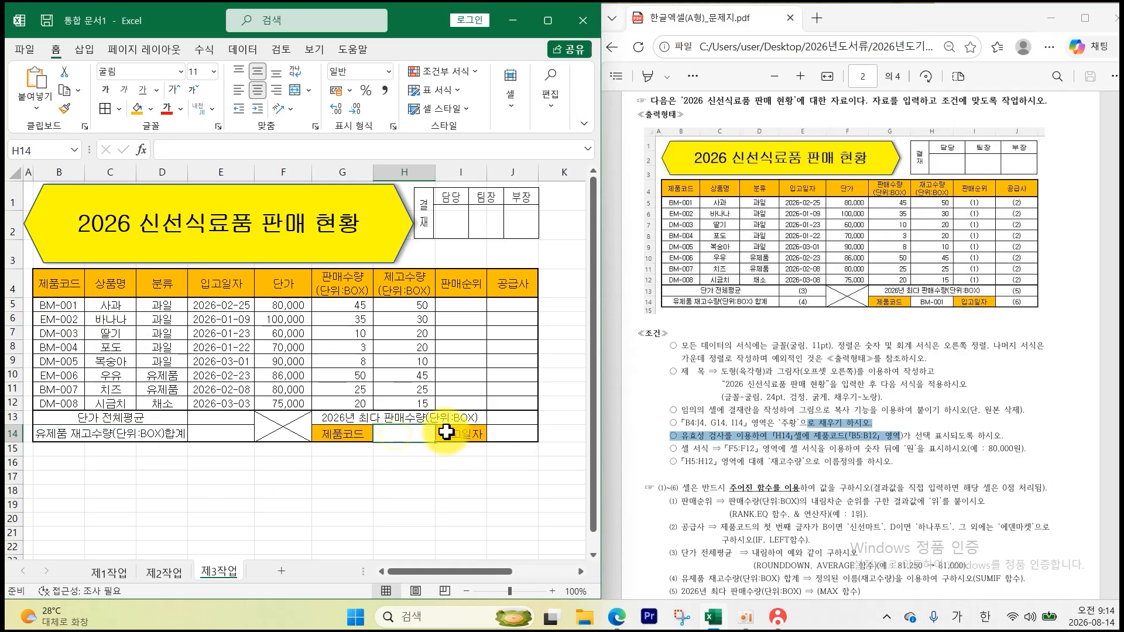
{"action": "left_click", "coordinate": [242, 49]}
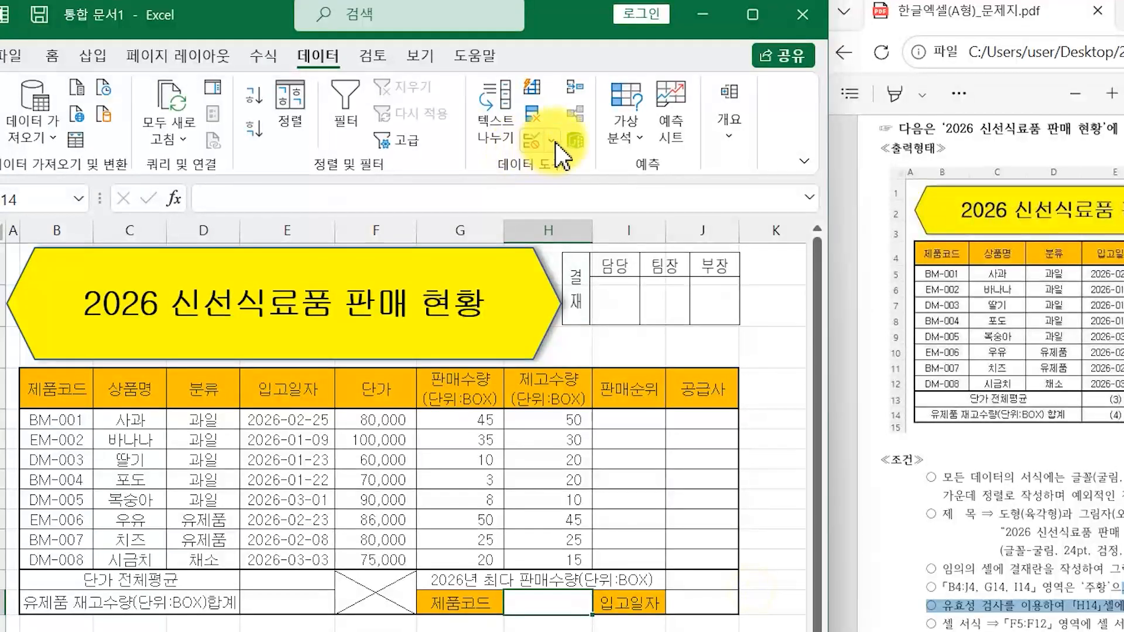
{"action": "left_click", "coordinate": [408, 112]}
{"action": "left_click", "coordinate": [576, 170]}
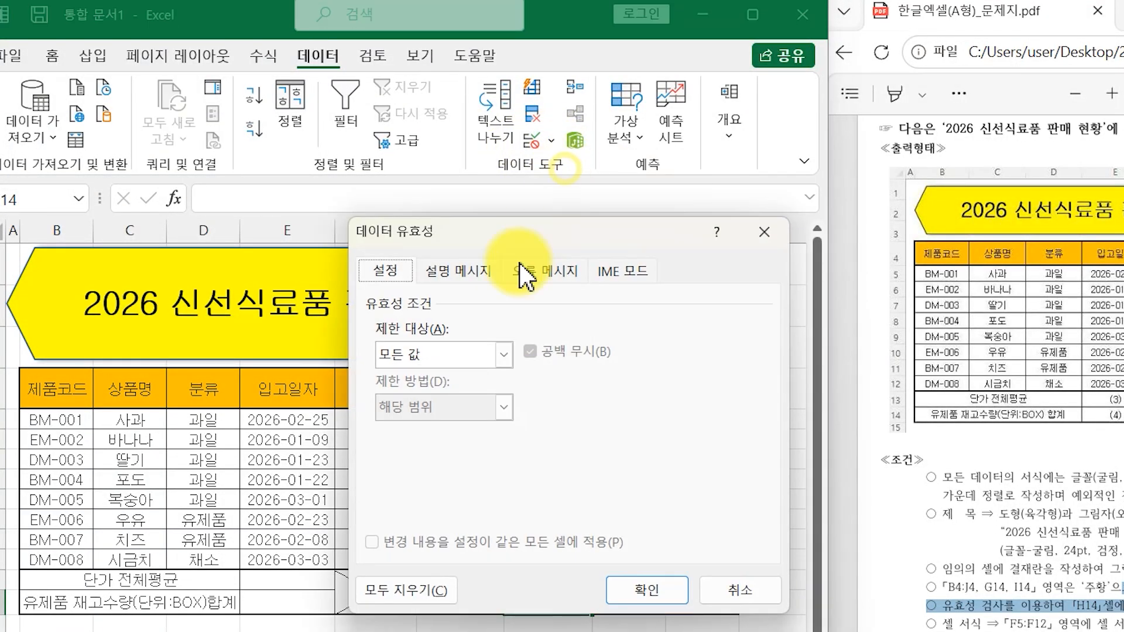
{"action": "left_click", "coordinate": [509, 352]}
{"action": "left_click", "coordinate": [447, 420]}
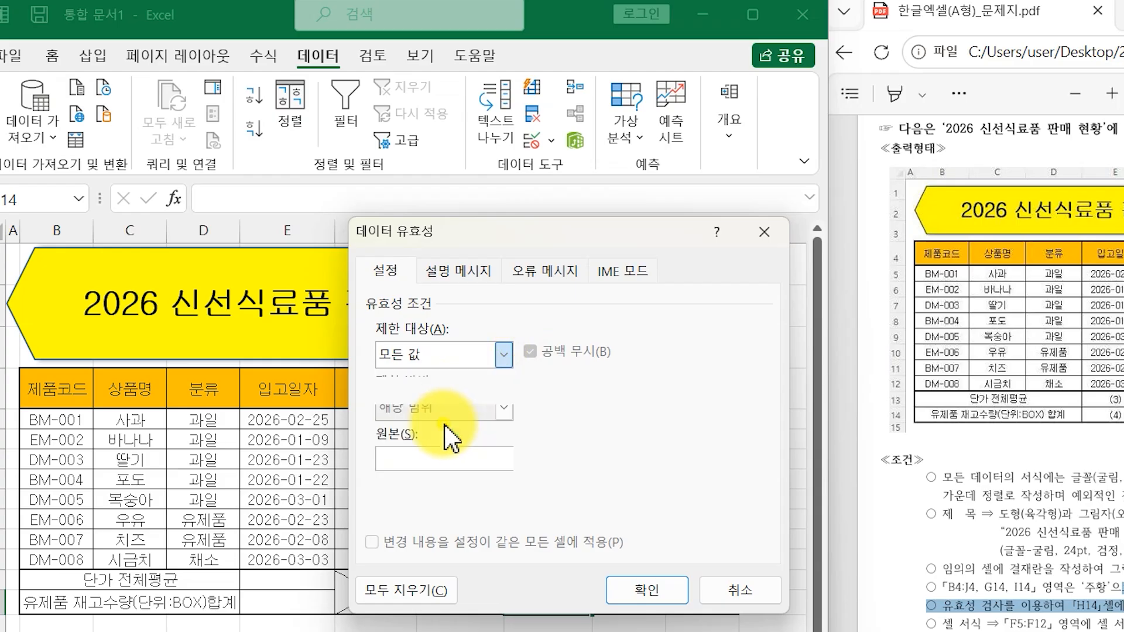
{"action": "left_click", "coordinate": [433, 458]}
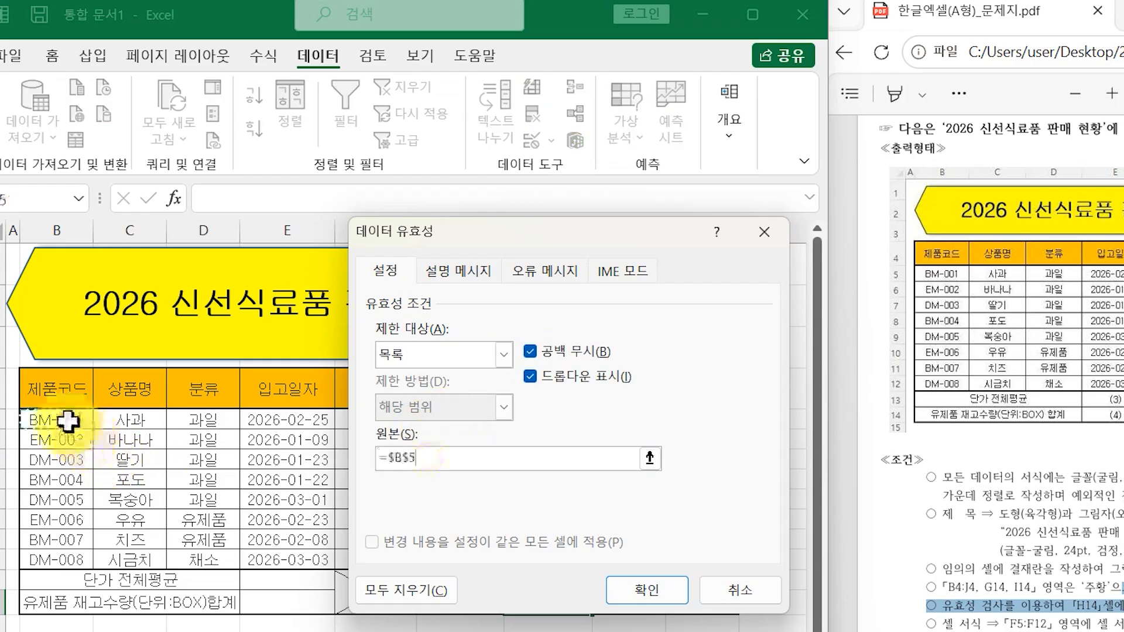
{"action": "left_click_drag", "start_coordinate": [68, 420], "coordinate": [64, 560]}
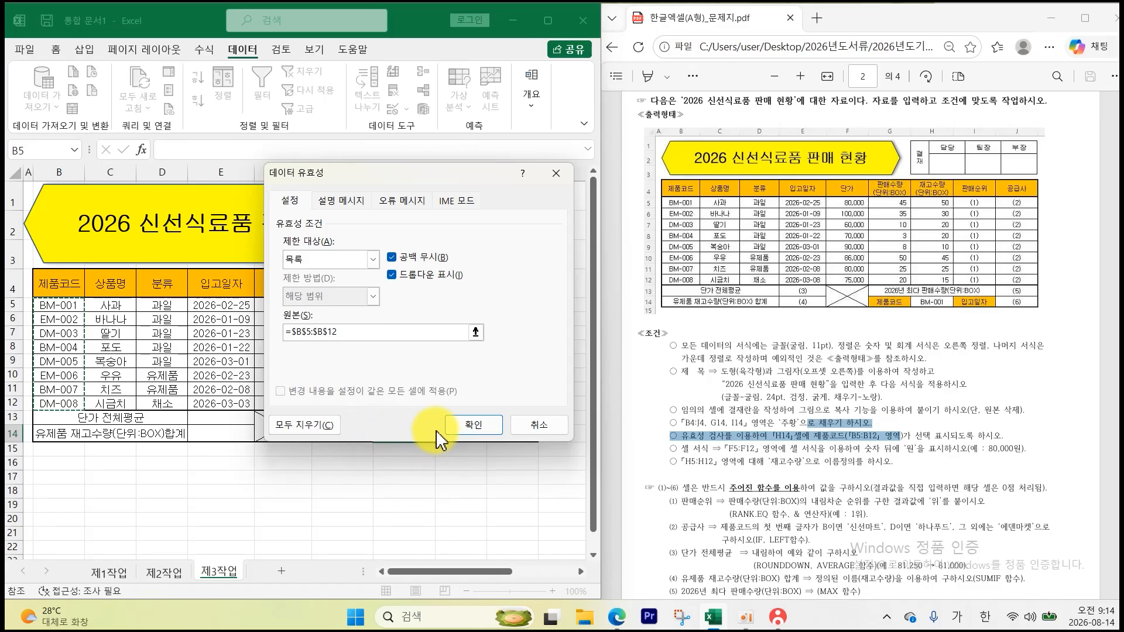
{"action": "left_click", "coordinate": [470, 424]}
- Choose BM-001 from H14's dropdown list
{"action": "left_click", "coordinate": [442, 434]}
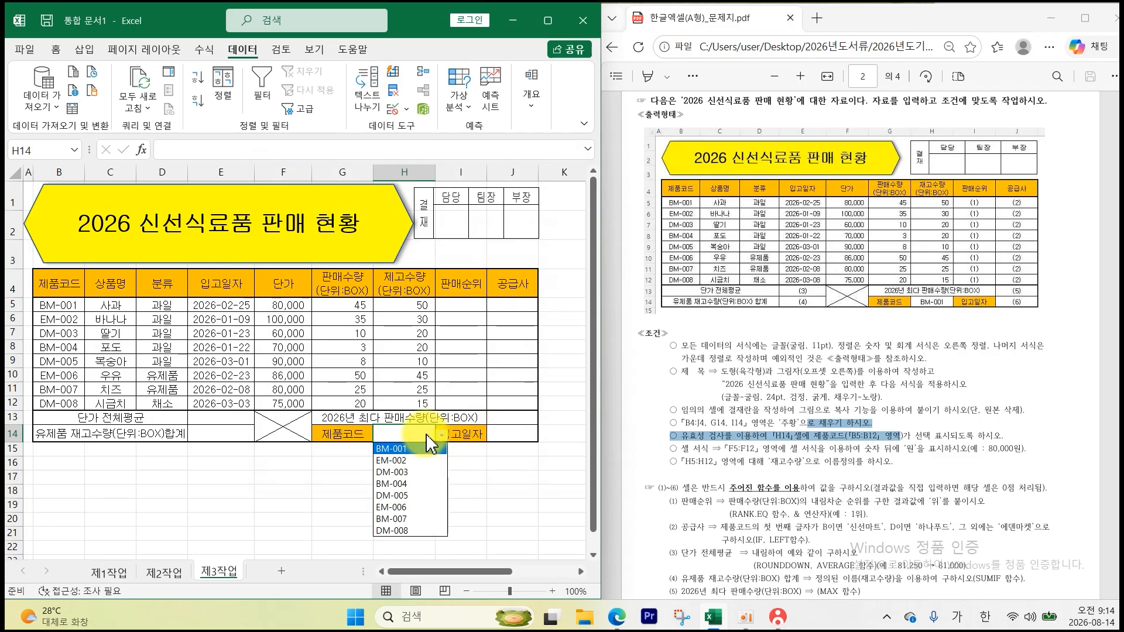
{"action": "left_click", "coordinate": [420, 449]}
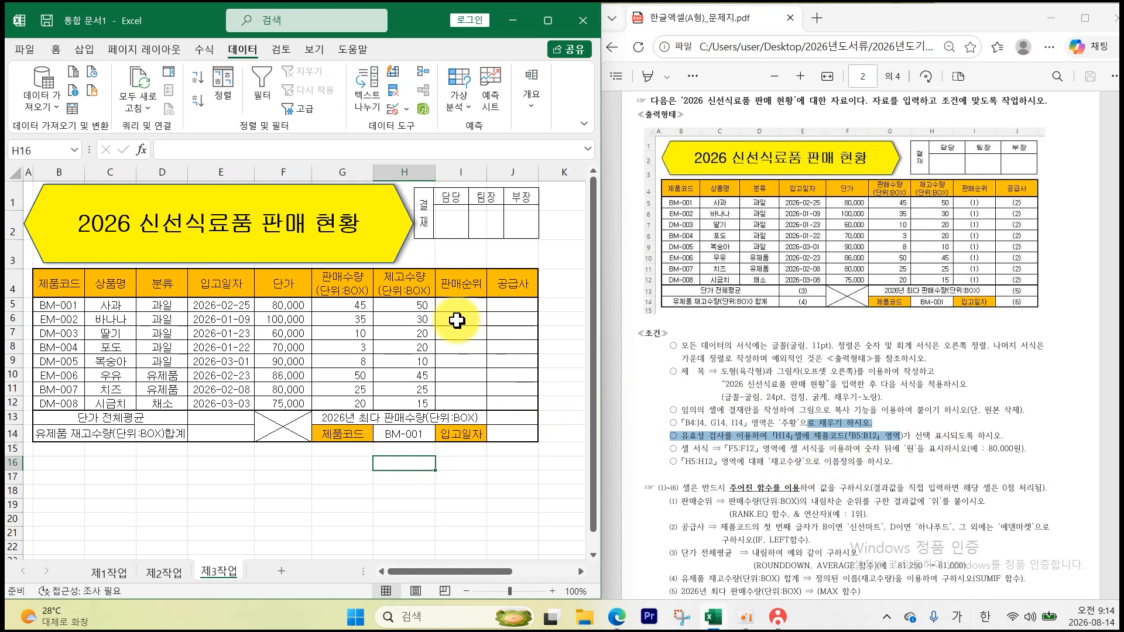
{"action": "left_click_drag", "start_coordinate": [290, 307], "coordinate": [294, 403]}
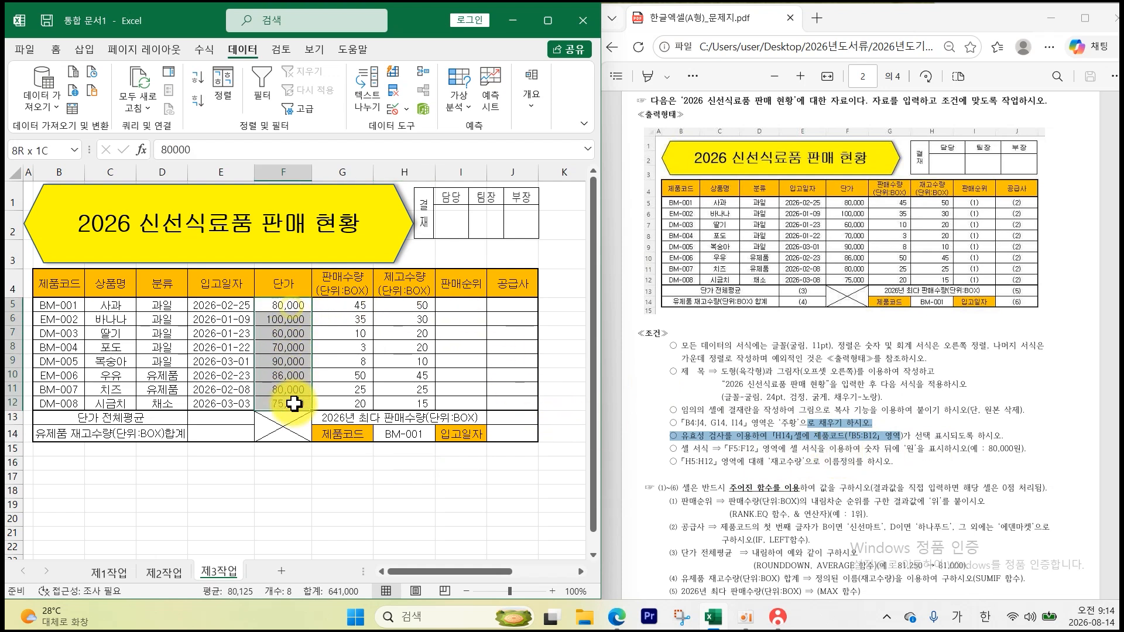
- Apply the custom format #,##0"원" to F5:F12 so prices read like 80,000원
{"action": "right_click", "coordinate": [293, 403]}
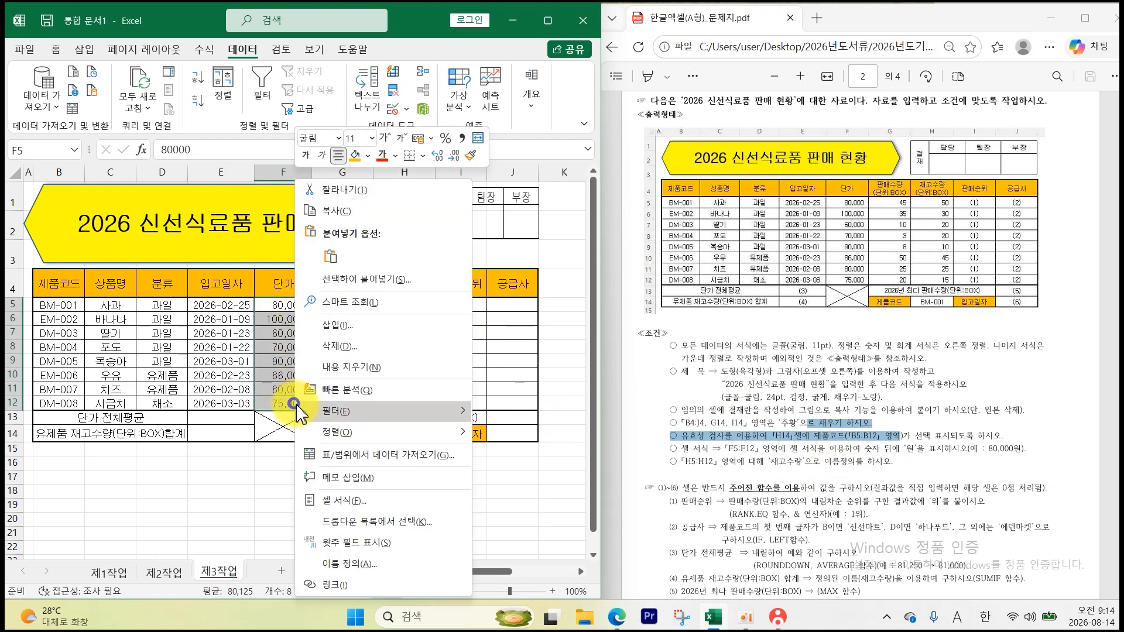
{"action": "left_click", "coordinate": [374, 509]}
{"action": "left_click", "coordinate": [213, 199]}
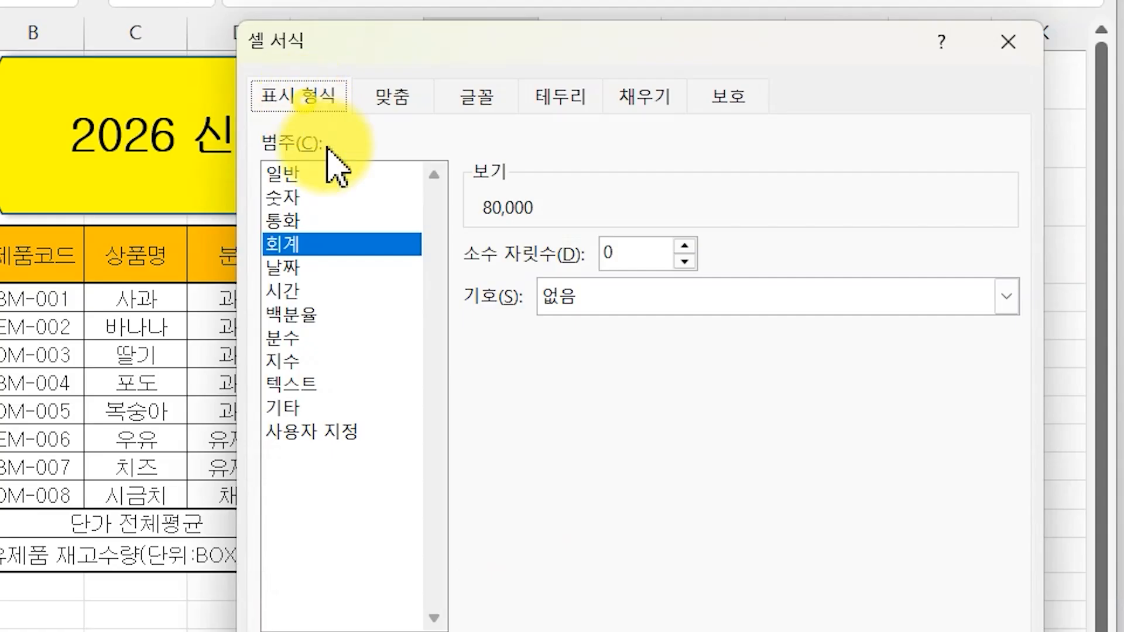
{"action": "left_click", "coordinate": [314, 436]}
{"action": "left_click", "coordinate": [491, 387]}
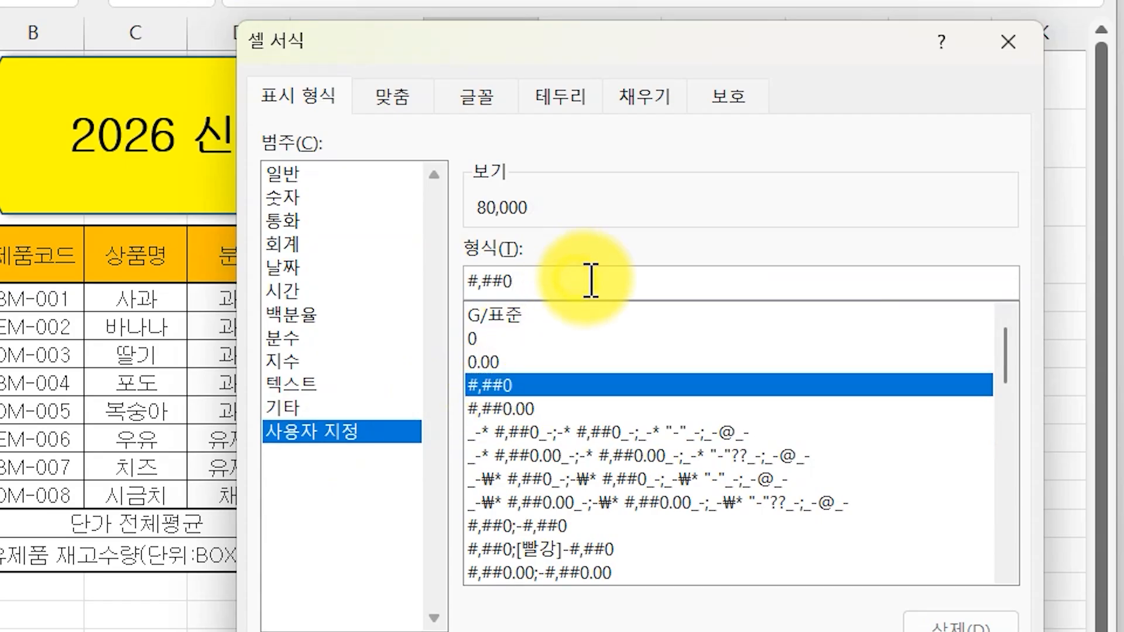
{"action": "type", "text": "\""}
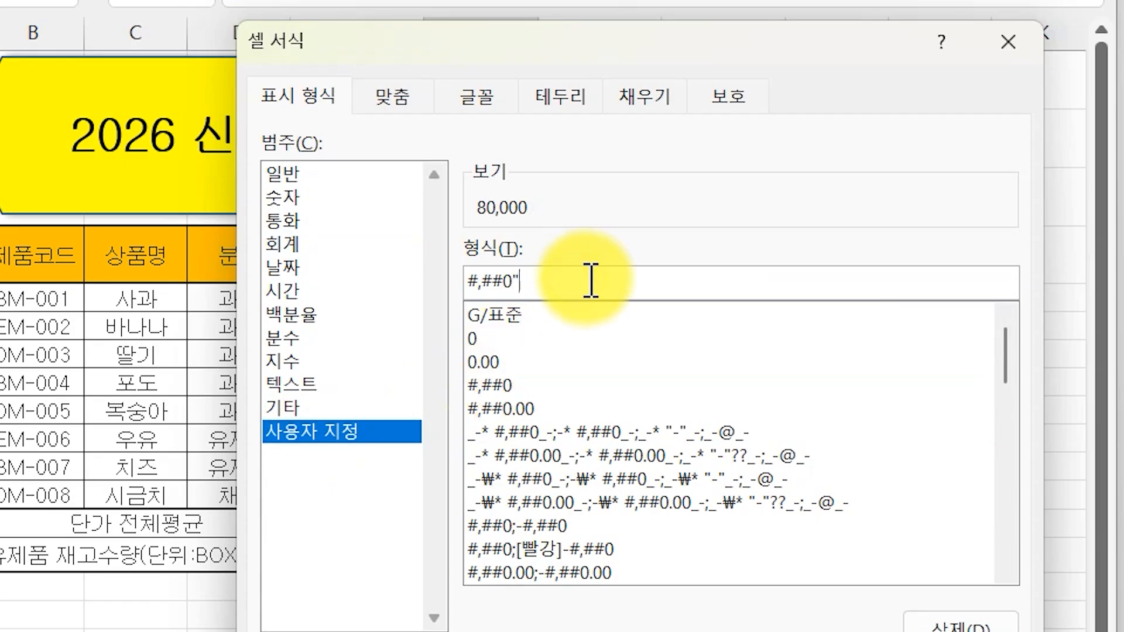
{"action": "type", "text": "ㅇ"}
{"action": "key", "text": "Return"}
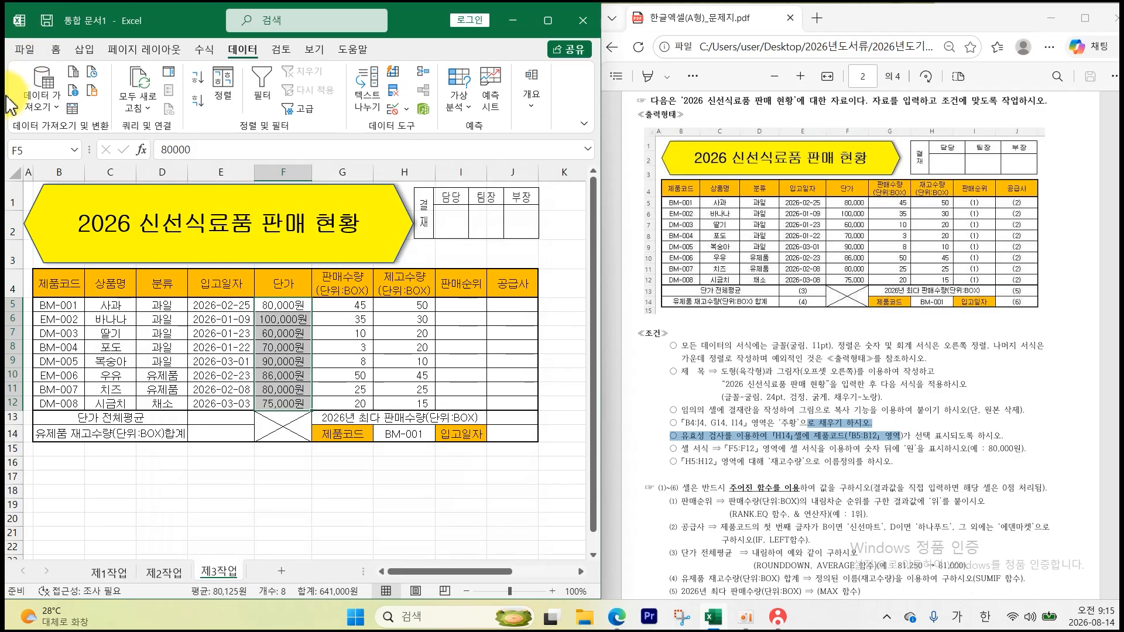
- Right-align the 단가 prices in F5:F12
{"action": "left_click", "coordinate": [56, 49]}
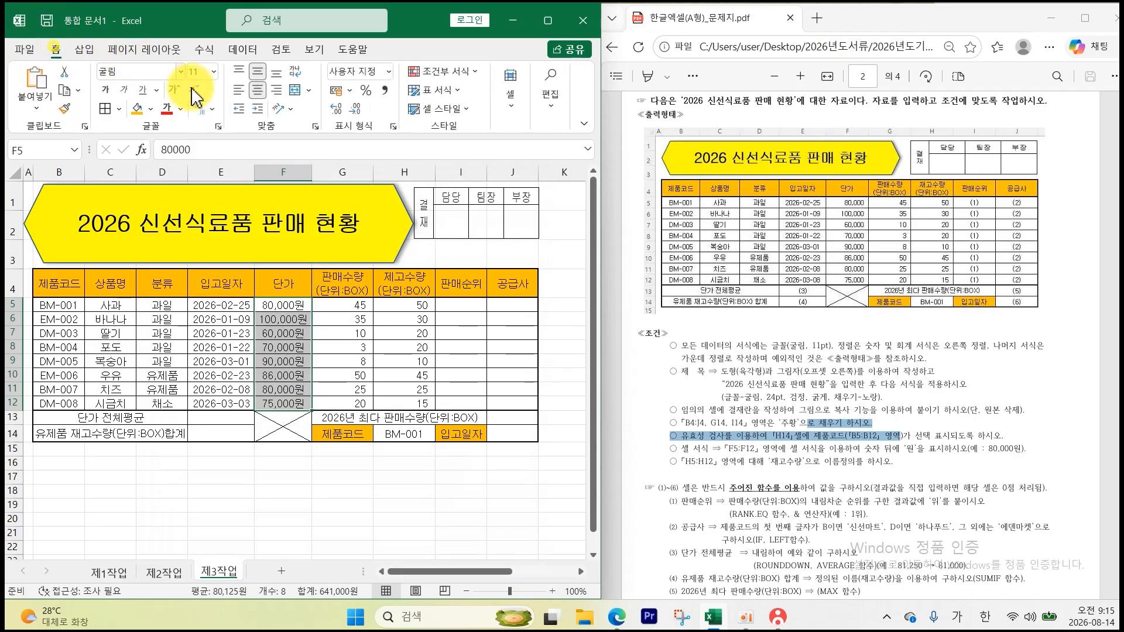
{"action": "left_click", "coordinate": [276, 90]}
{"action": "left_click", "coordinate": [467, 485]}
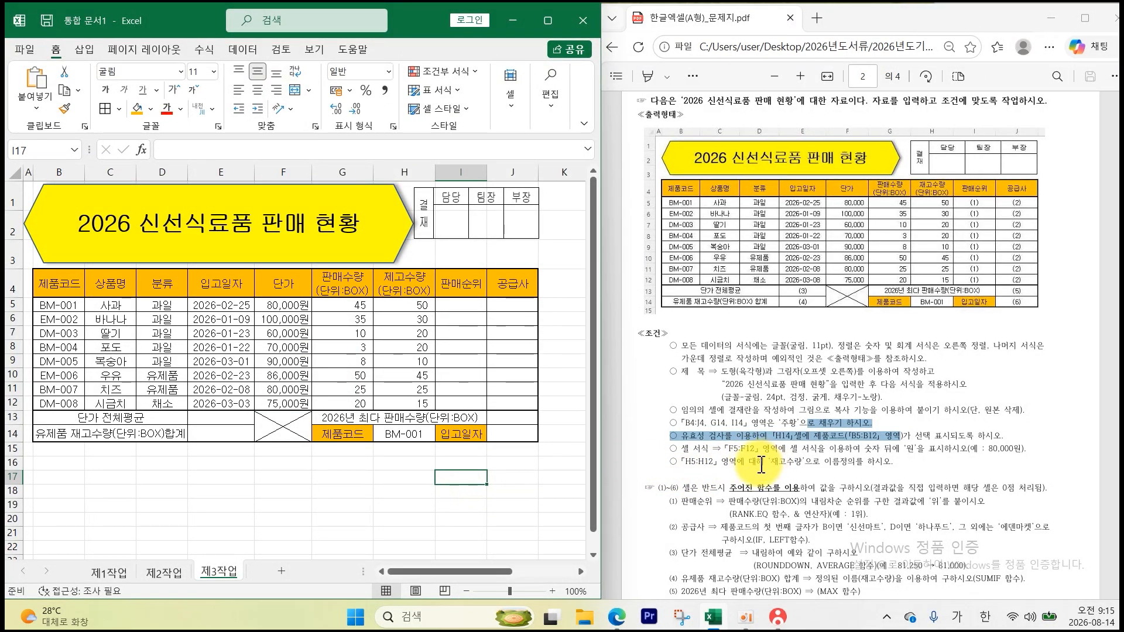
- Define the name 재고수량 for the range H5:H12
{"action": "left_click_drag", "start_coordinate": [686, 462], "coordinate": [864, 461]}
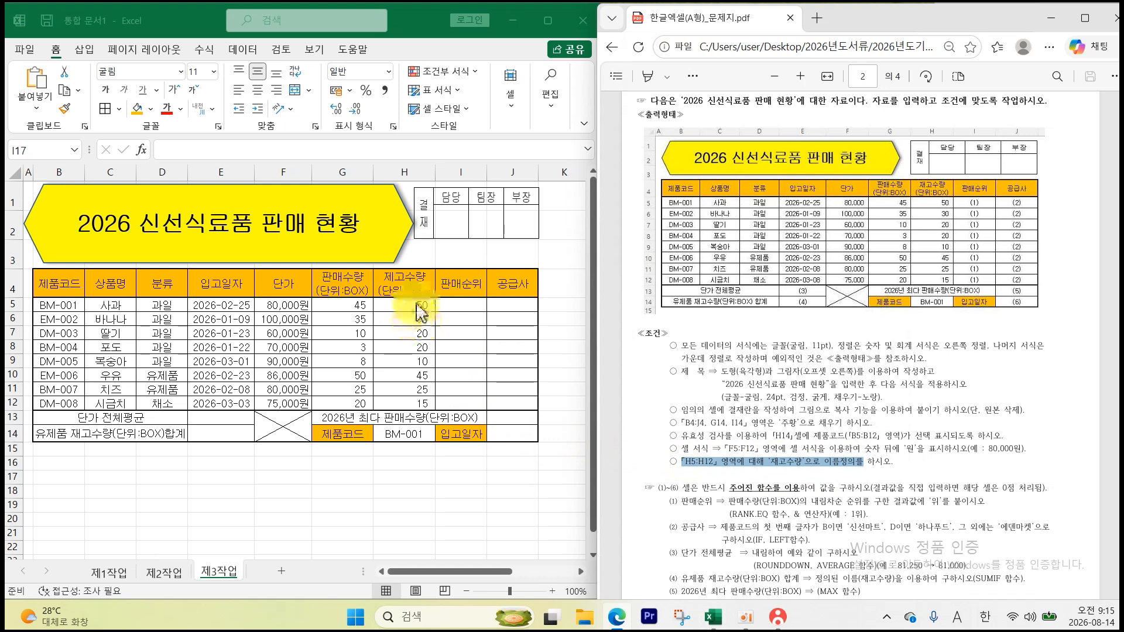
{"action": "left_click_drag", "start_coordinate": [410, 305], "coordinate": [410, 403]}
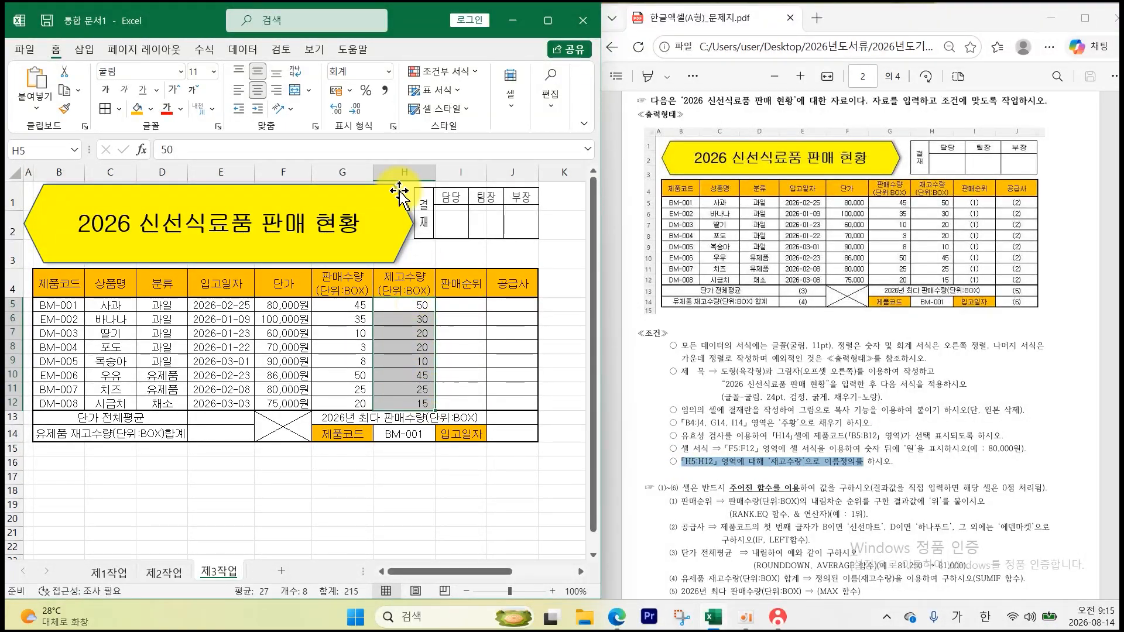
{"action": "left_click", "coordinate": [205, 52]}
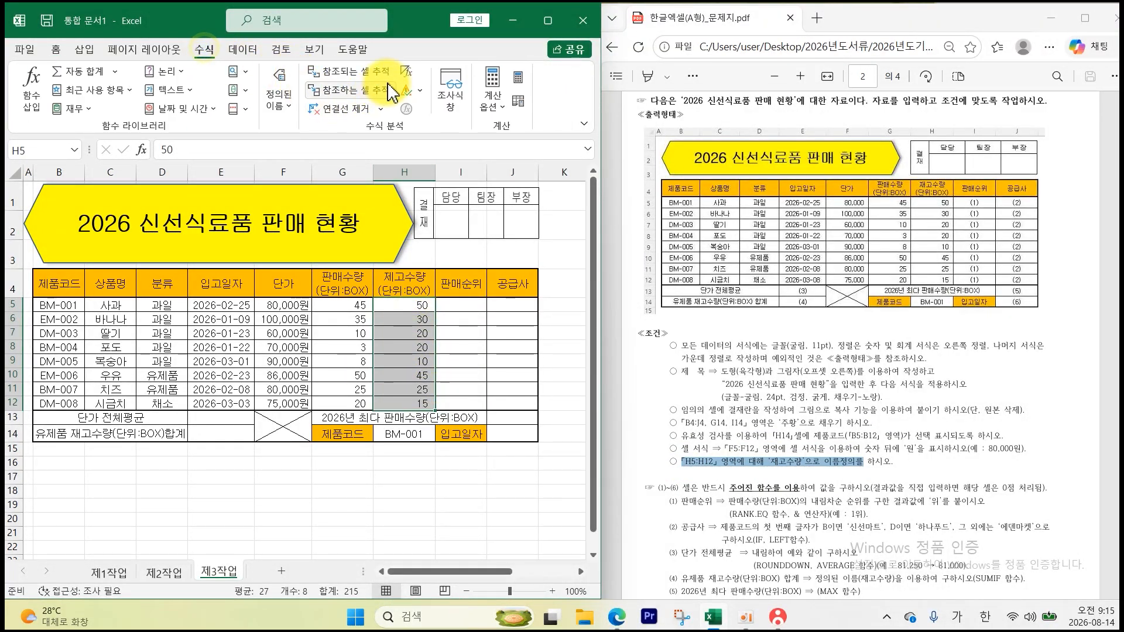
{"action": "left_click", "coordinate": [292, 101]}
{"action": "left_click", "coordinate": [316, 149]}
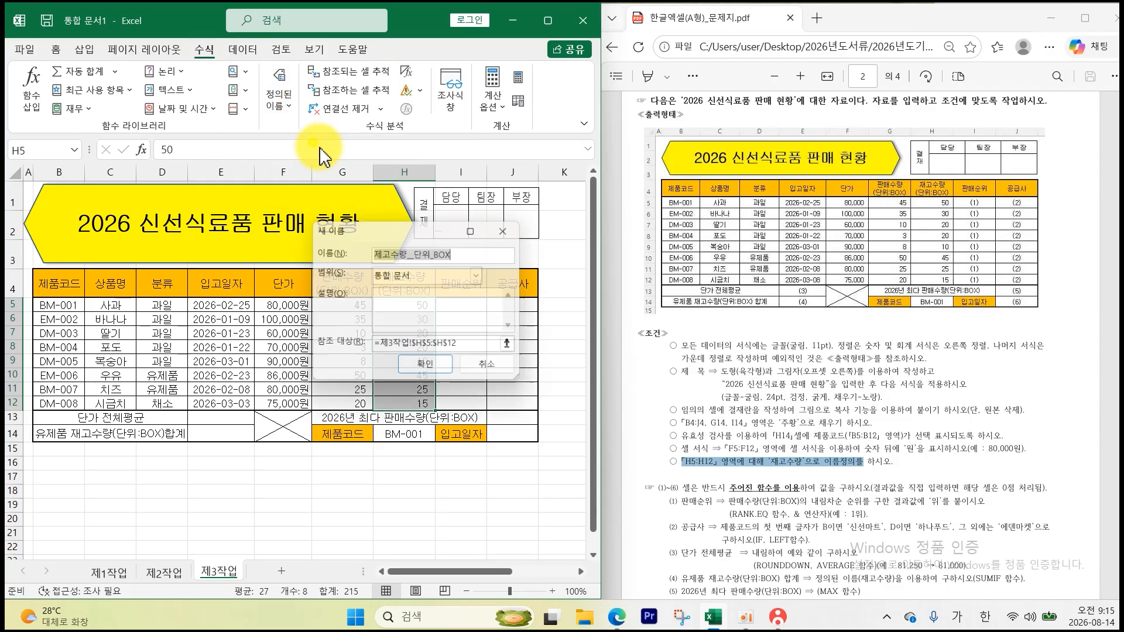
{"action": "left_click", "coordinate": [472, 252]}
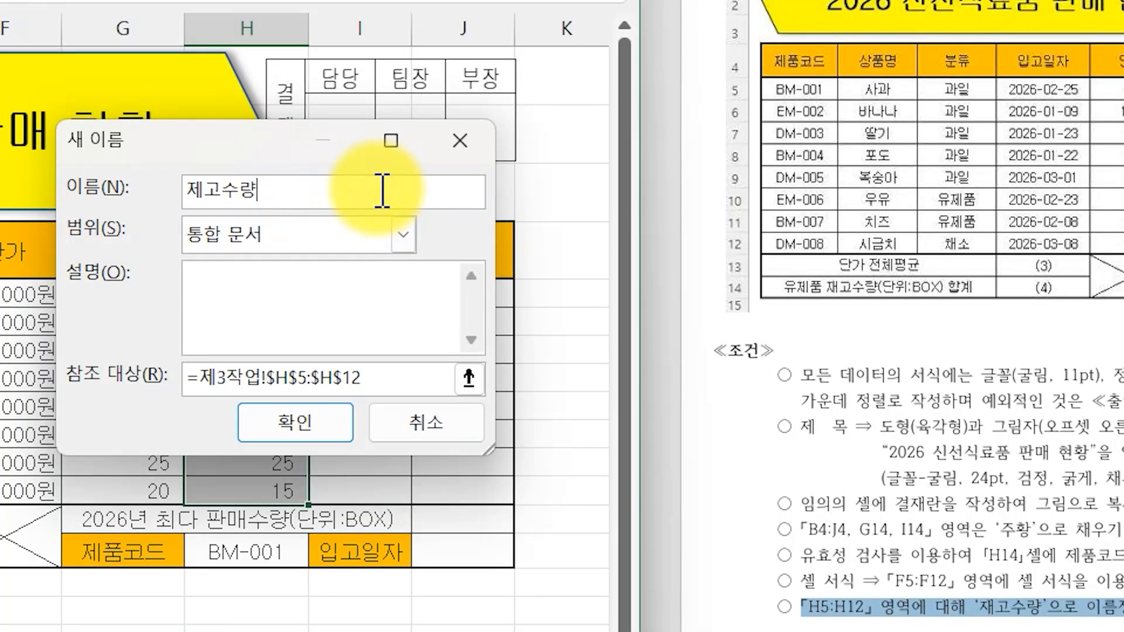
{"action": "key", "text": "Return"}
{"action": "left_click", "coordinate": [405, 507]}
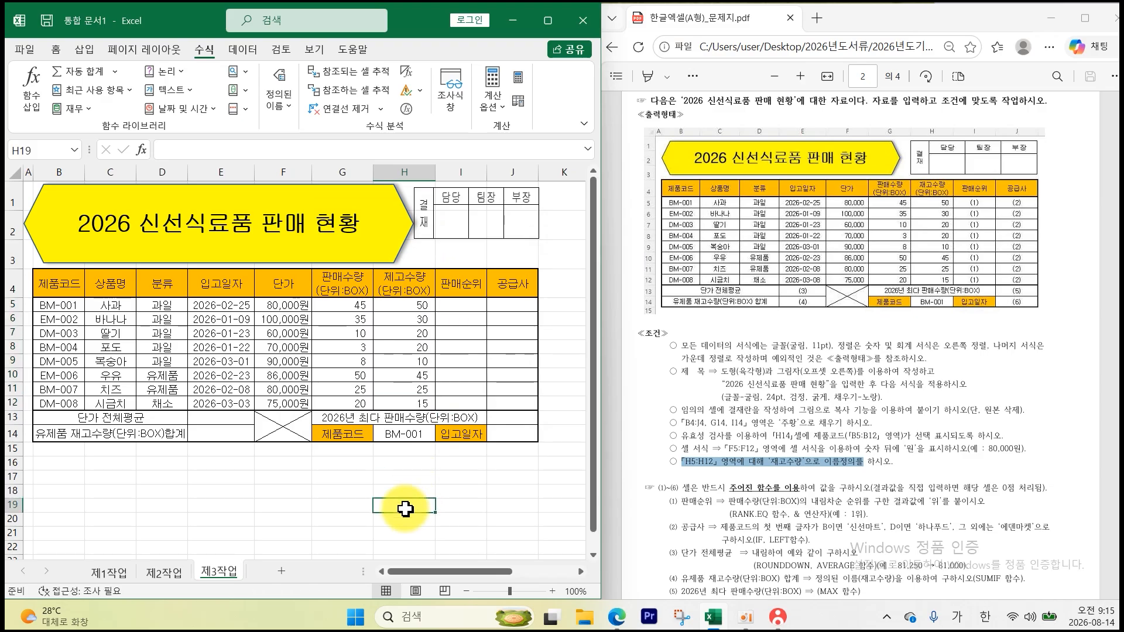
- Save the workbook to Documents\ITQ under the exam-number file name and submit it via KOAS
{"action": "left_click", "coordinate": [25, 58]}
{"action": "left_click", "coordinate": [58, 236]}
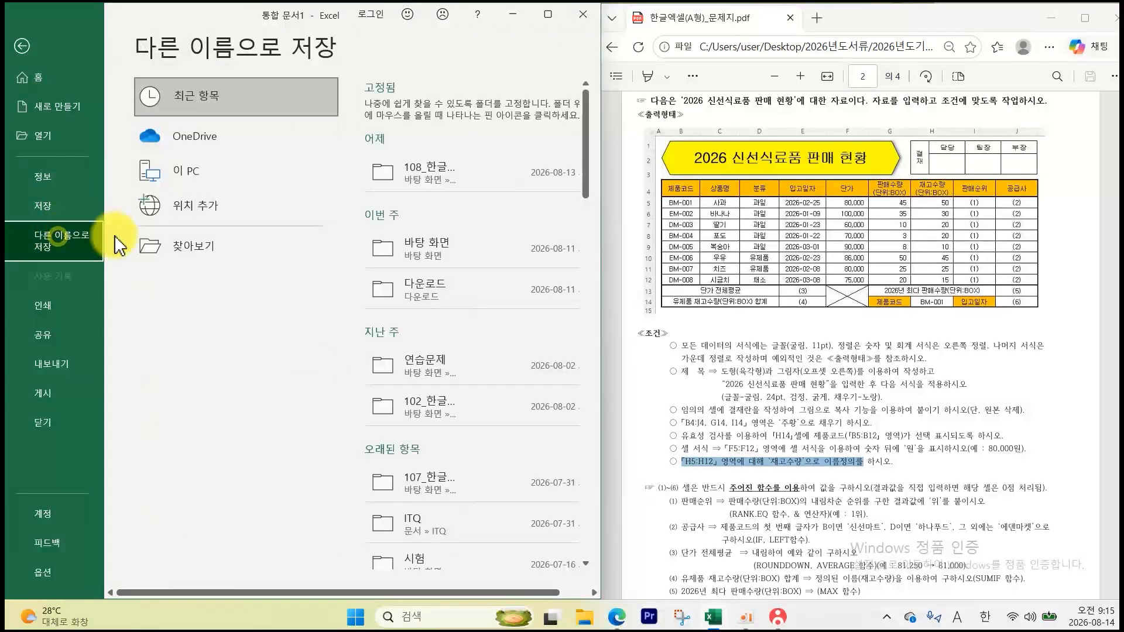
{"action": "left_click", "coordinate": [175, 246]}
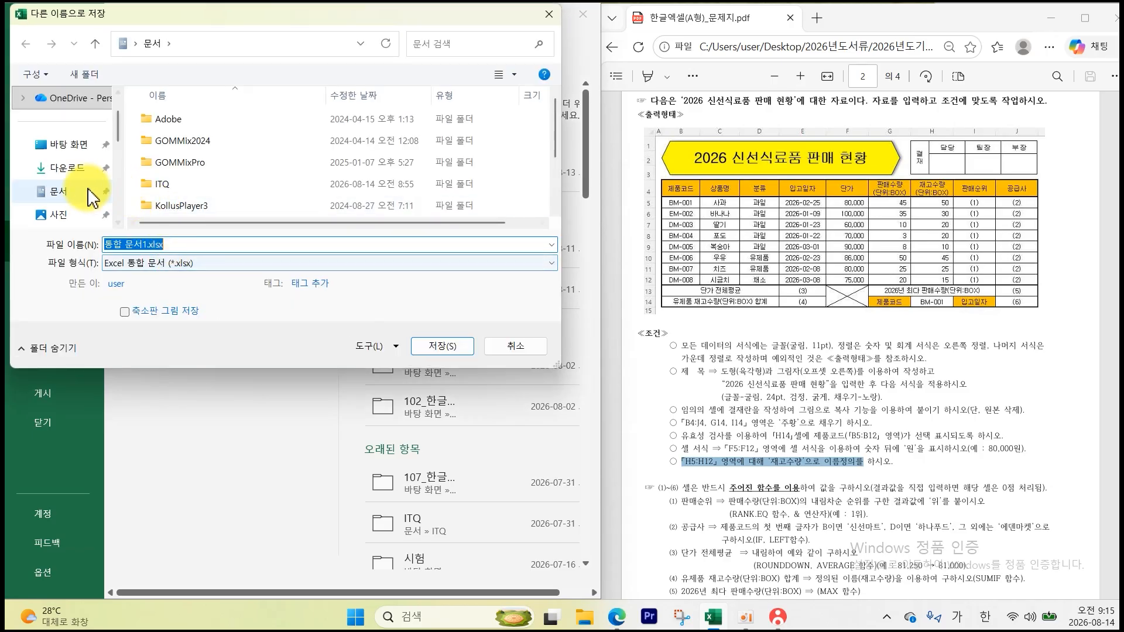
{"action": "left_click", "coordinate": [91, 198]}
{"action": "double_click", "coordinate": [170, 183]}
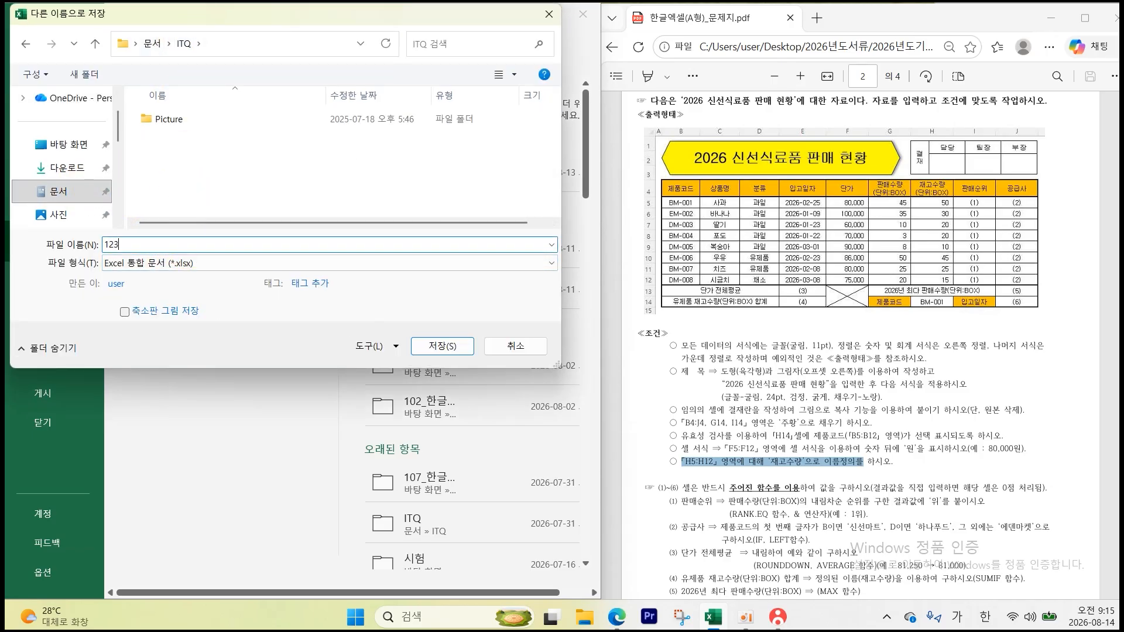
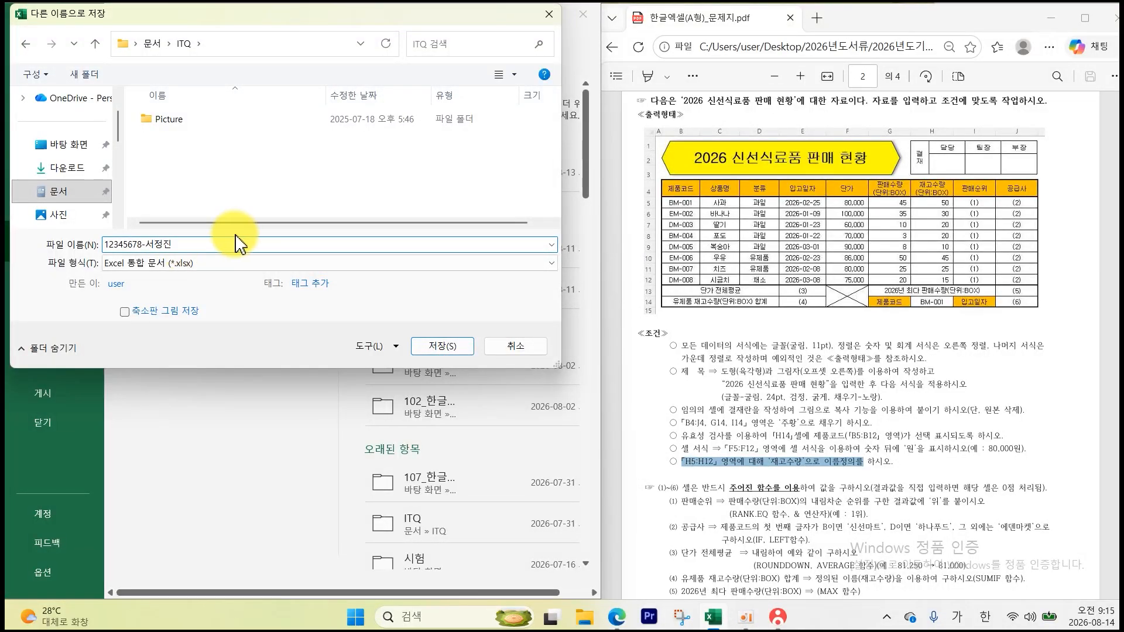
{"action": "left_click", "coordinate": [436, 351]}
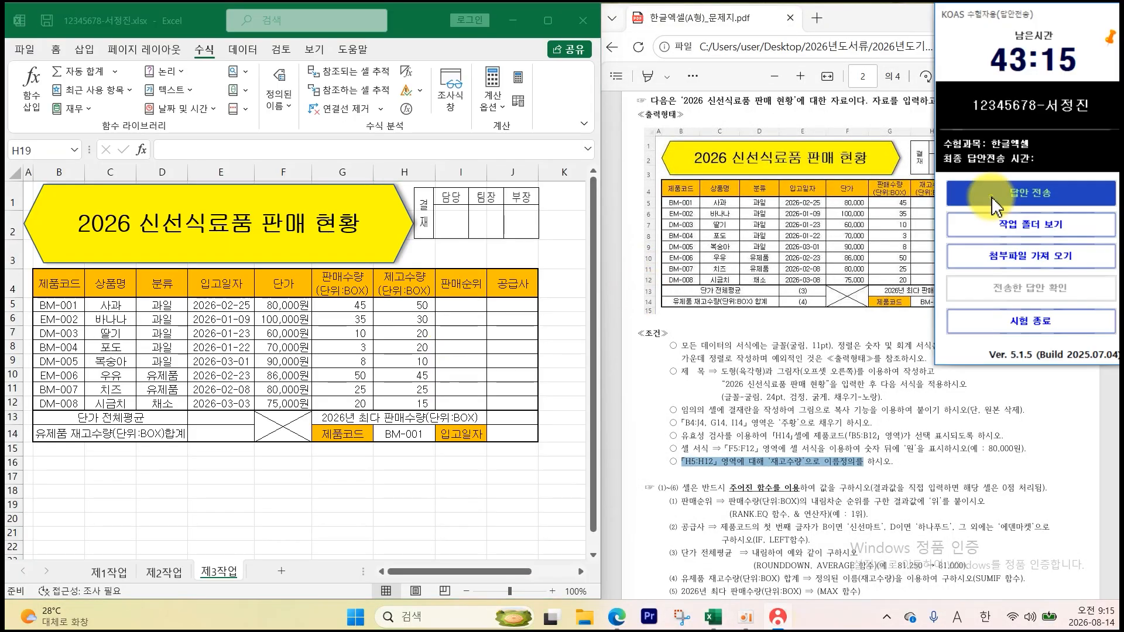
{"action": "left_click", "coordinate": [992, 196]}
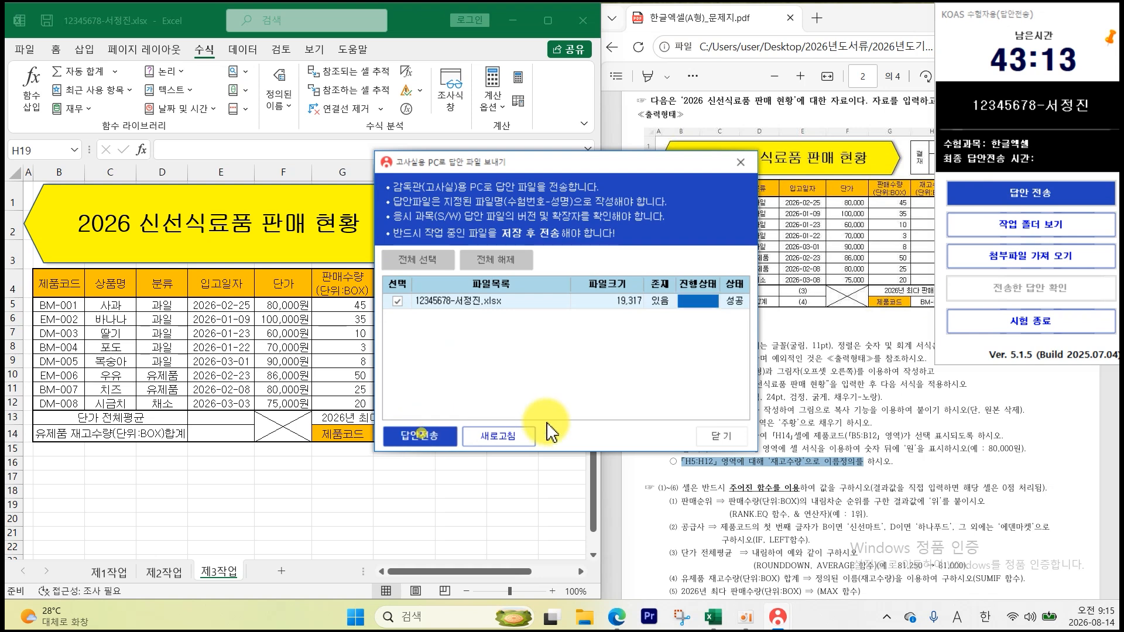
{"action": "left_click", "coordinate": [721, 436]}
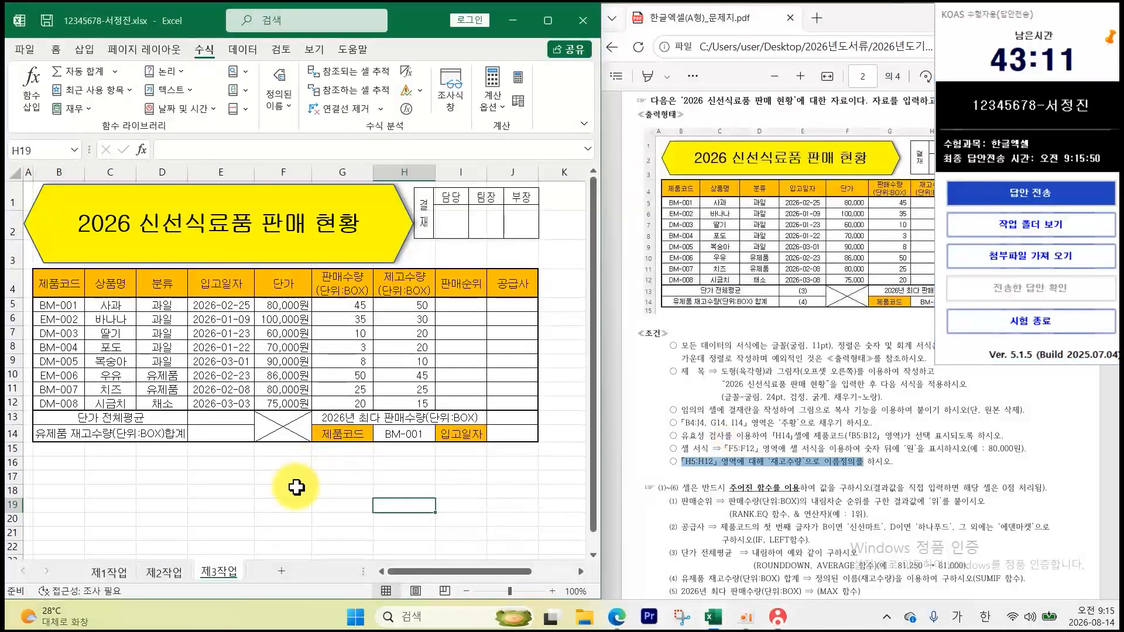
- Fill cell H5, holding the 재고수량 value 50, with red
{"action": "scroll", "coordinate": [878, 410], "scroll_direction": "down", "scroll_amount": 4}
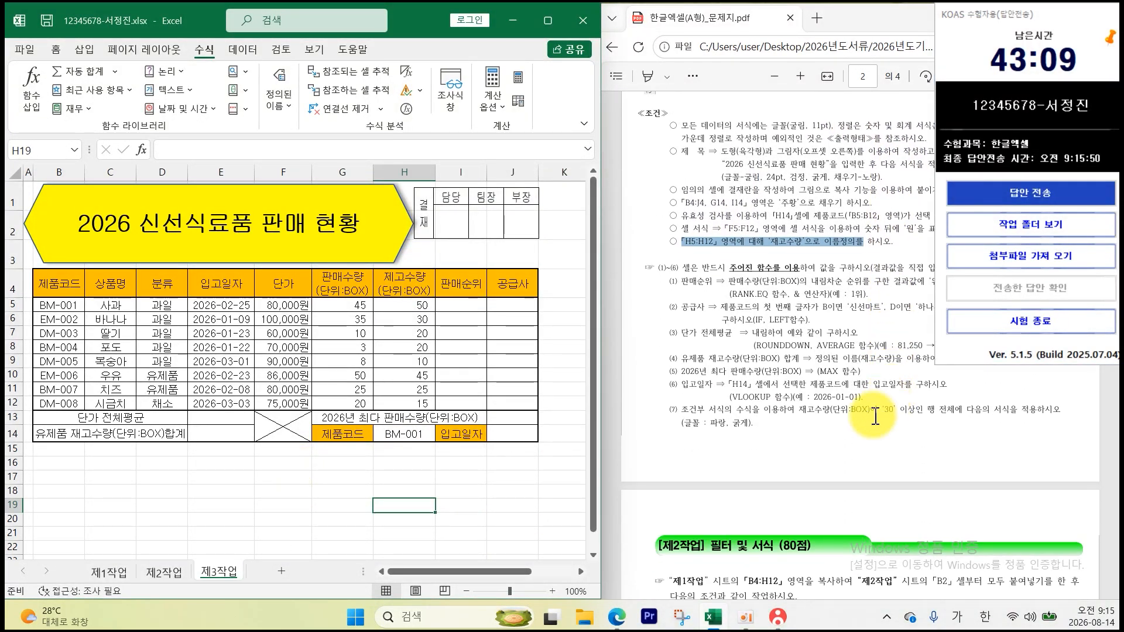
{"action": "left_click", "coordinate": [852, 441]}
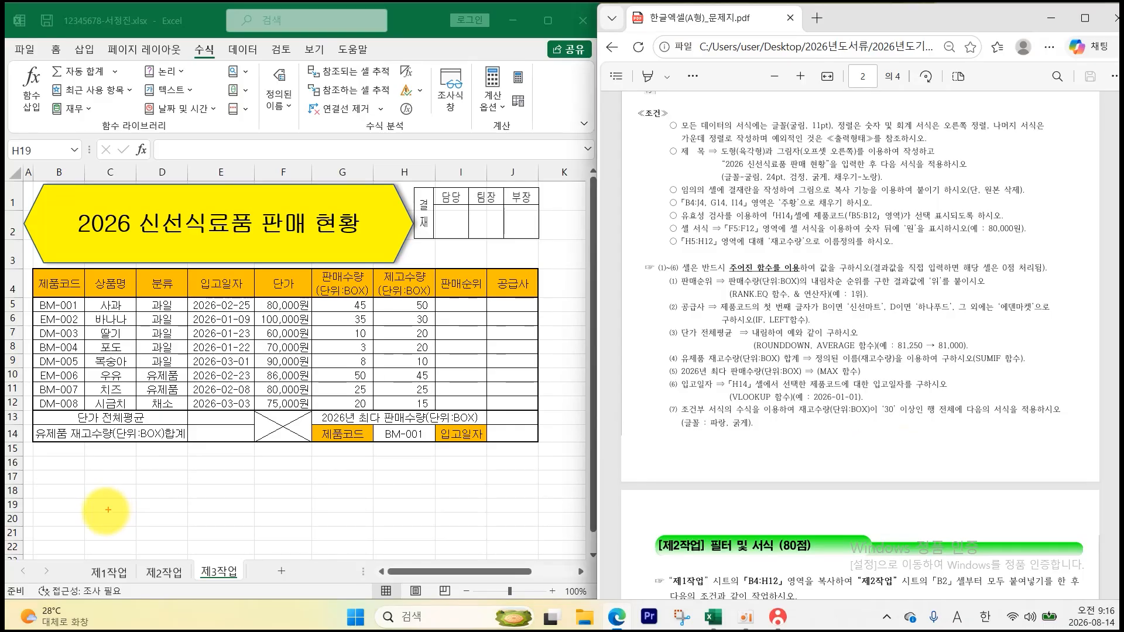
{"action": "left_click", "coordinate": [417, 305]}
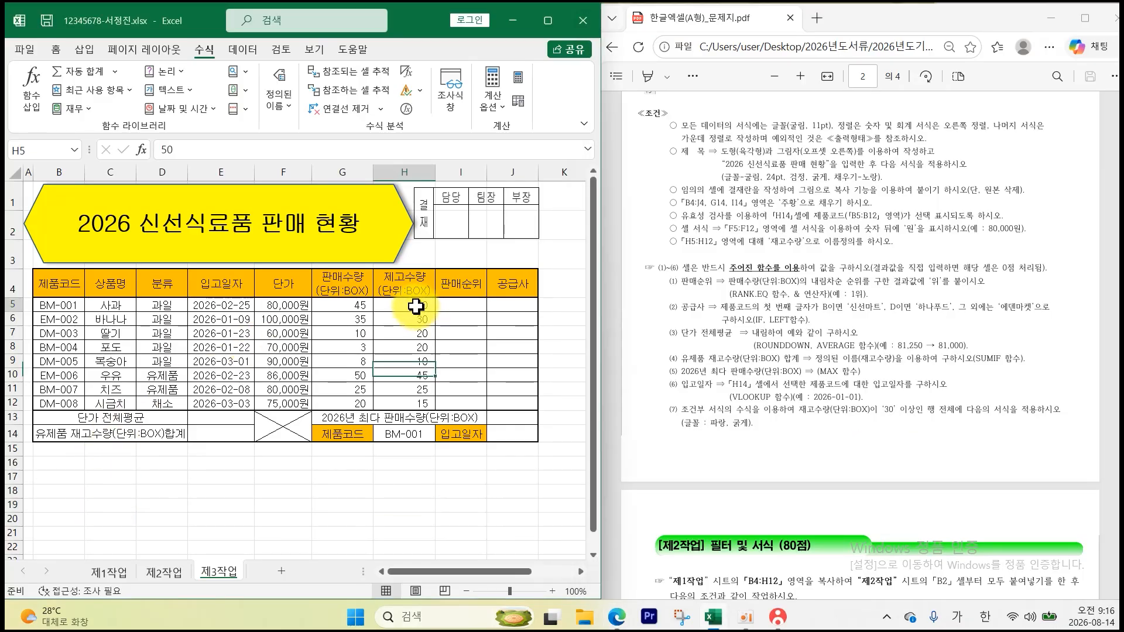
{"action": "left_click", "coordinate": [55, 51]}
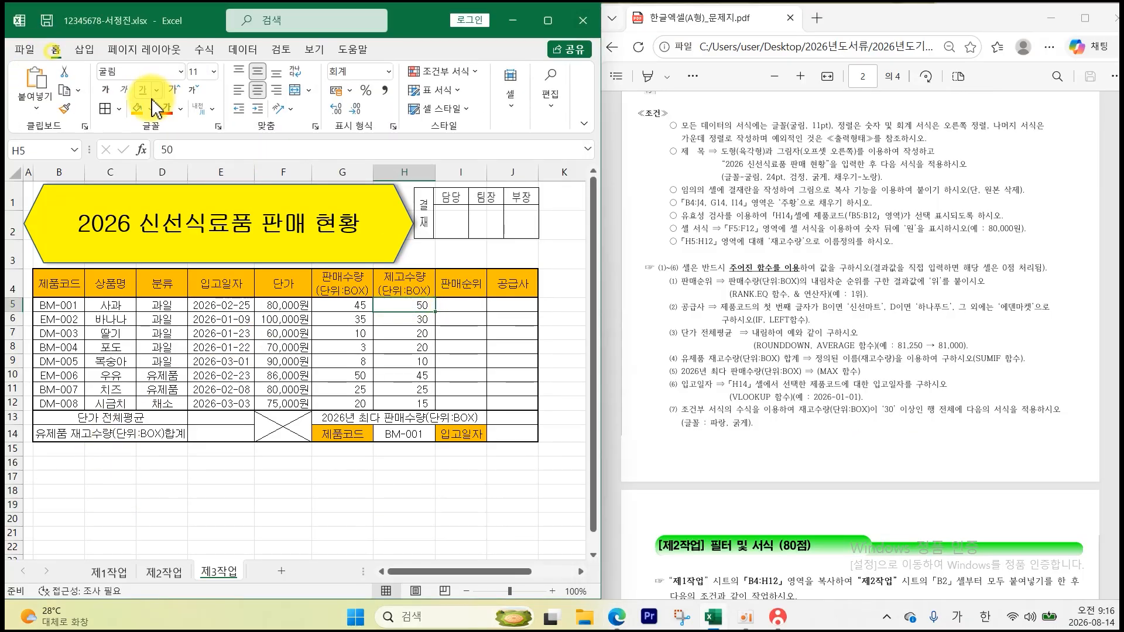
{"action": "left_click", "coordinate": [151, 109]}
{"action": "left_click", "coordinate": [144, 237]}
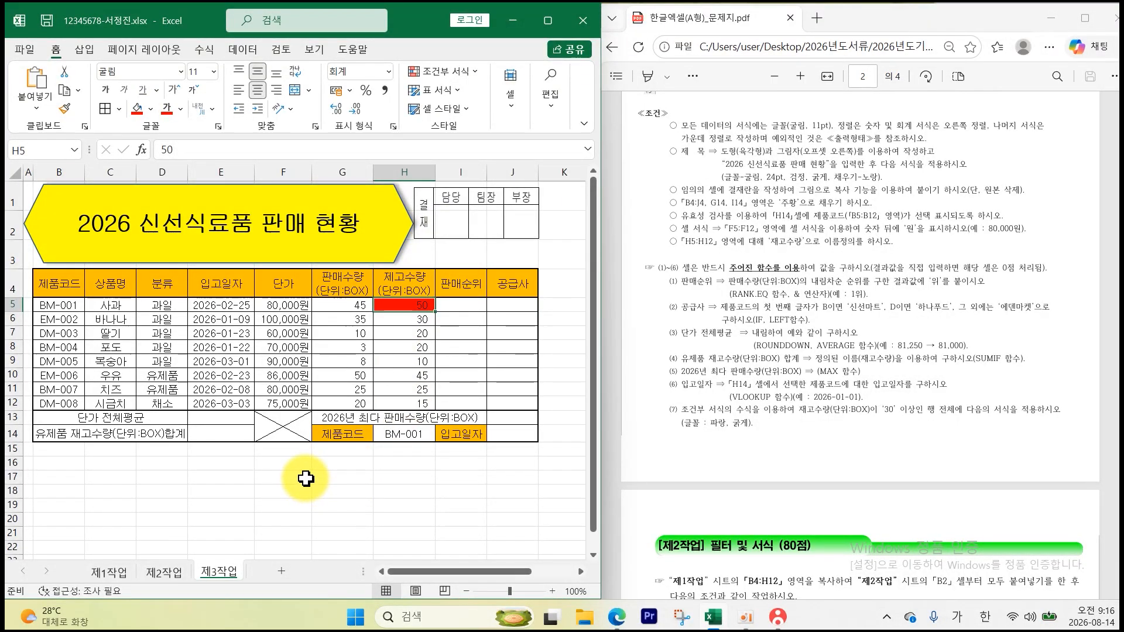
- Sketch the mixed reference $H5 as an on-screen pen note, then clear it
{"action": "mouse_move", "coordinate": [311, 468]}
{"action": "left_mouse_down"}
{"action": "mouse_move", "coordinate": [390, 468]}
{"action": "mouse_move", "coordinate": [368, 500]}
{"action": "left_mouse_up"}
{"action": "left_click_drag", "start_coordinate": [394, 461], "coordinate": [396, 496]}
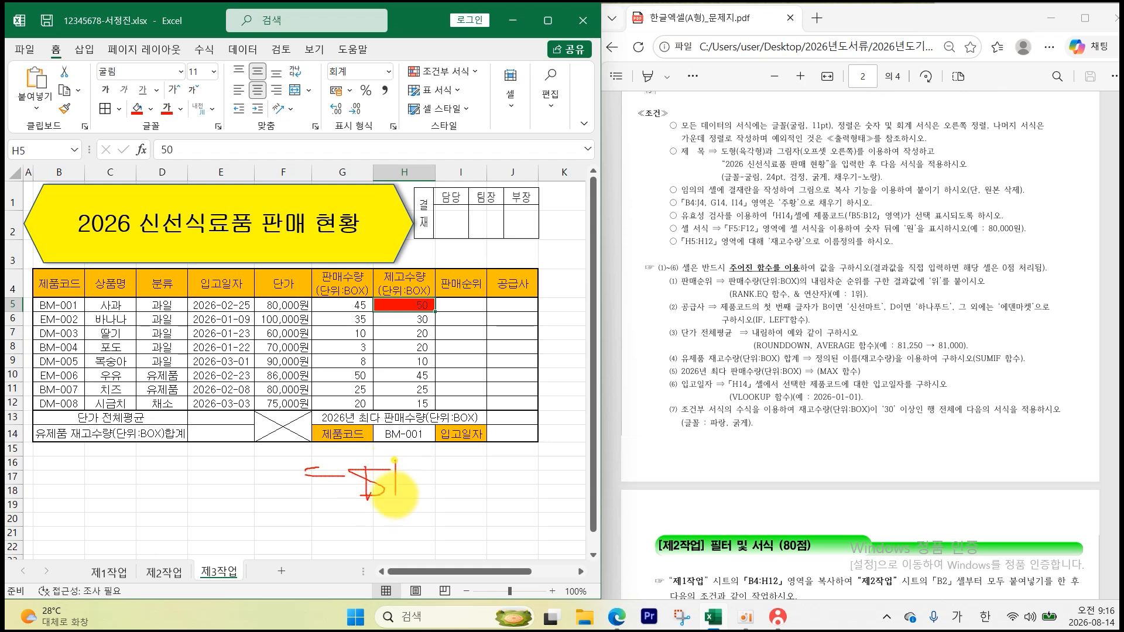
{"action": "left_click_drag", "start_coordinate": [421, 451], "coordinate": [422, 513]}
{"action": "left_click_drag", "start_coordinate": [448, 472], "coordinate": [466, 510]}
{"action": "mouse_move", "coordinate": [490, 469]}
{"action": "left_mouse_down"}
{"action": "mouse_move", "coordinate": [489, 508]}
{"action": "mouse_move", "coordinate": [522, 469]}
{"action": "left_mouse_up"}
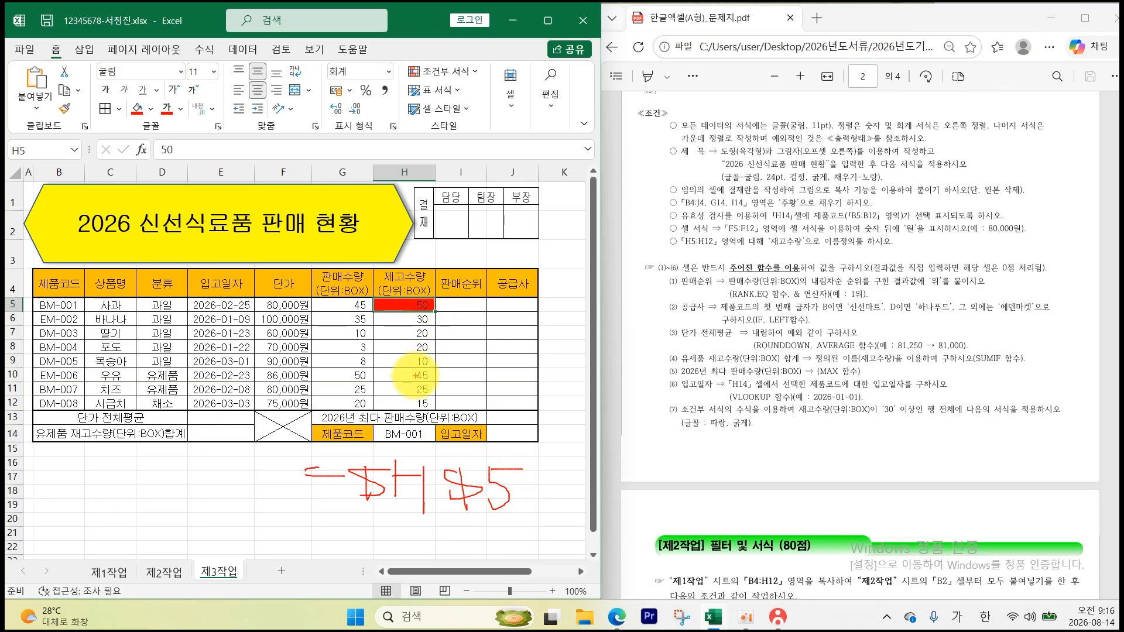
{"action": "mouse_move", "coordinate": [469, 463]}
{"action": "left_mouse_down"}
{"action": "mouse_move", "coordinate": [449, 510]}
{"action": "mouse_move", "coordinate": [472, 504]}
{"action": "left_mouse_up"}
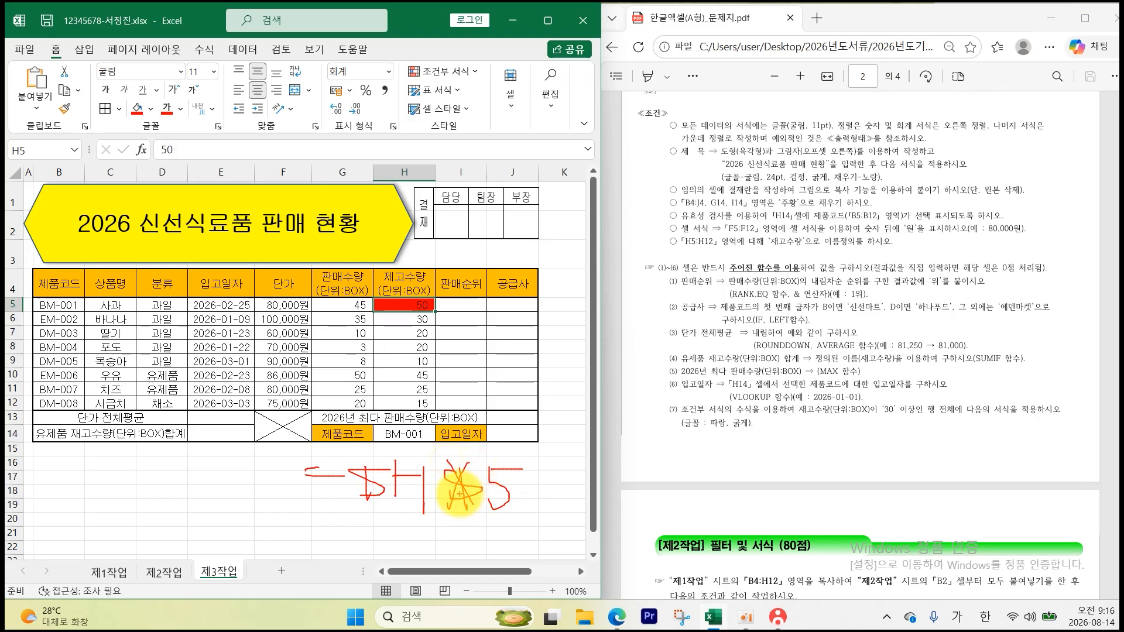
{"action": "mouse_move", "coordinate": [381, 515]}
{"action": "left_mouse_down"}
{"action": "mouse_move", "coordinate": [418, 511]}
{"action": "mouse_move", "coordinate": [403, 522]}
{"action": "left_mouse_up"}
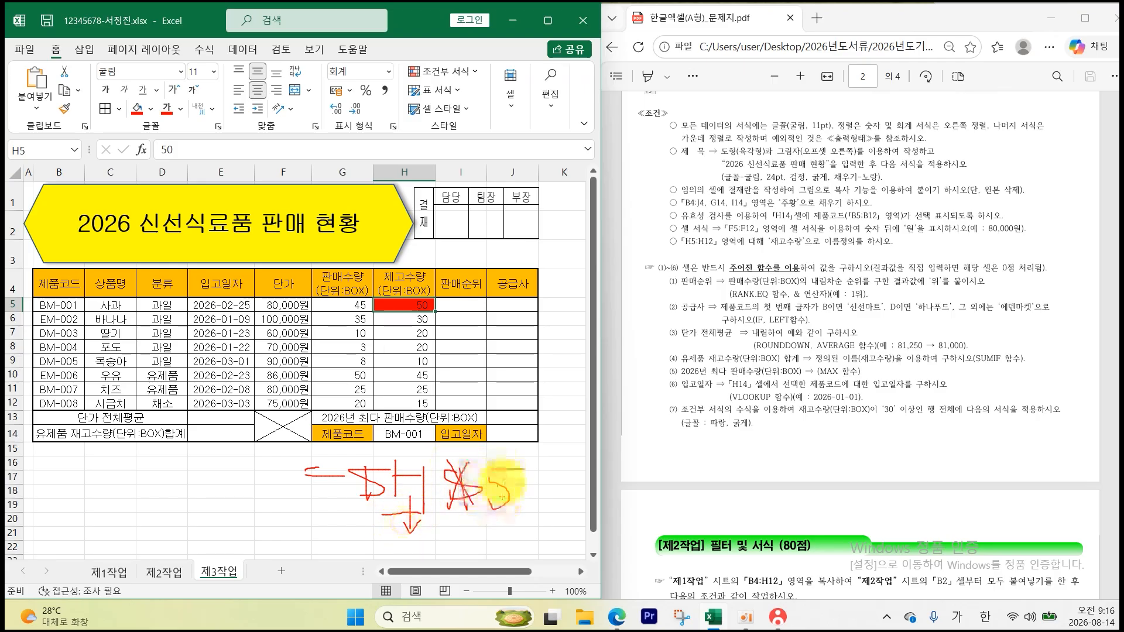
{"action": "key", "text": "Escape"}
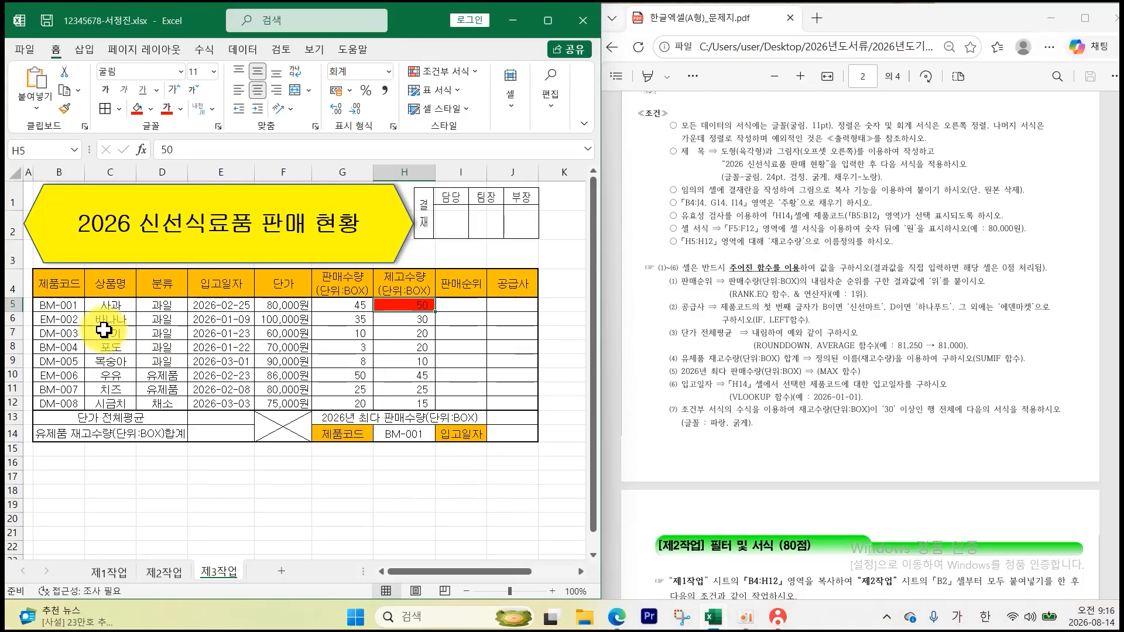
{"action": "mouse_move", "coordinate": [75, 309]}
{"action": "left_mouse_down"}
{"action": "mouse_move", "coordinate": [96, 328]}
{"action": "mouse_move", "coordinate": [476, 343]}
{"action": "mouse_move", "coordinate": [504, 397]}
{"action": "left_mouse_up"}
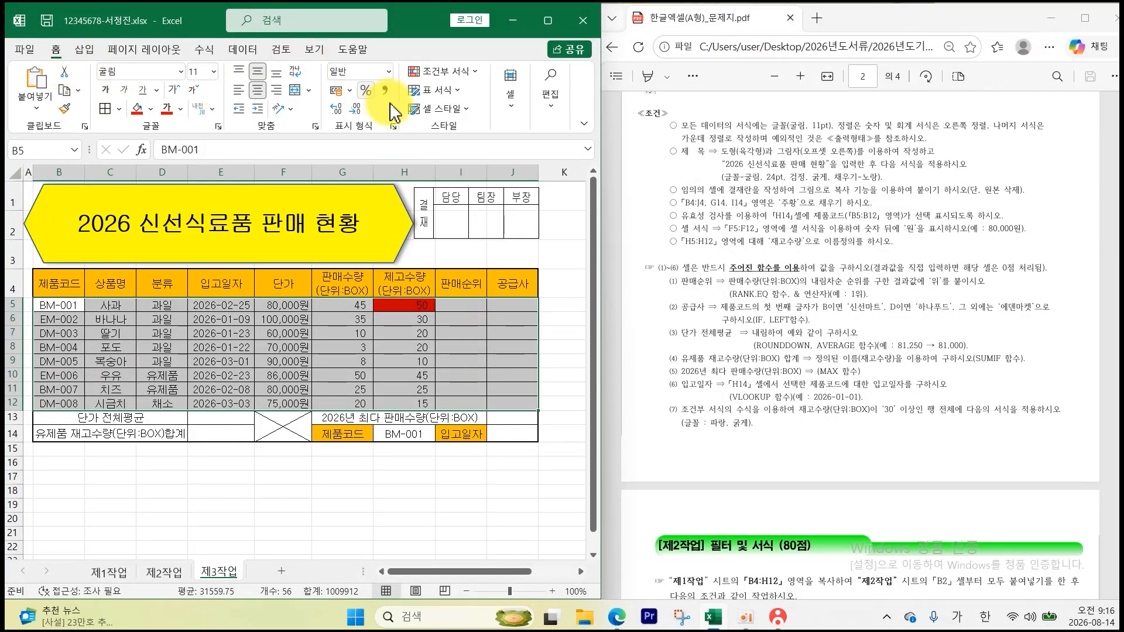
- Create a formula-based conditional formatting rule =$H5>=30 for rows B5:J12
{"action": "left_click", "coordinate": [443, 75]}
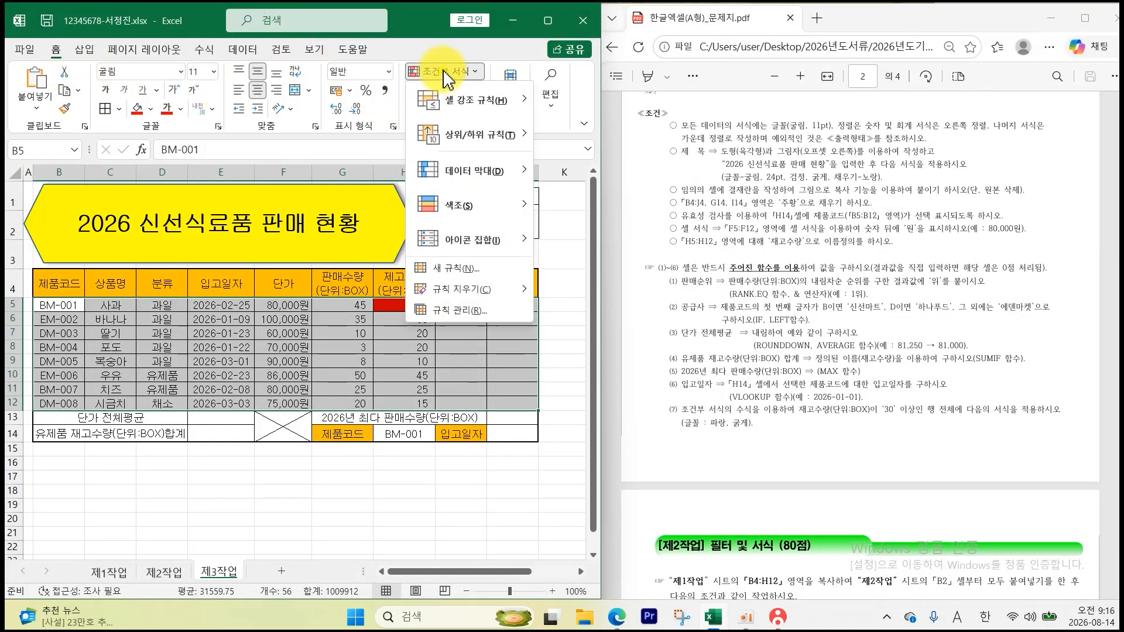
{"action": "left_click", "coordinate": [448, 275]}
{"action": "left_click", "coordinate": [309, 300]}
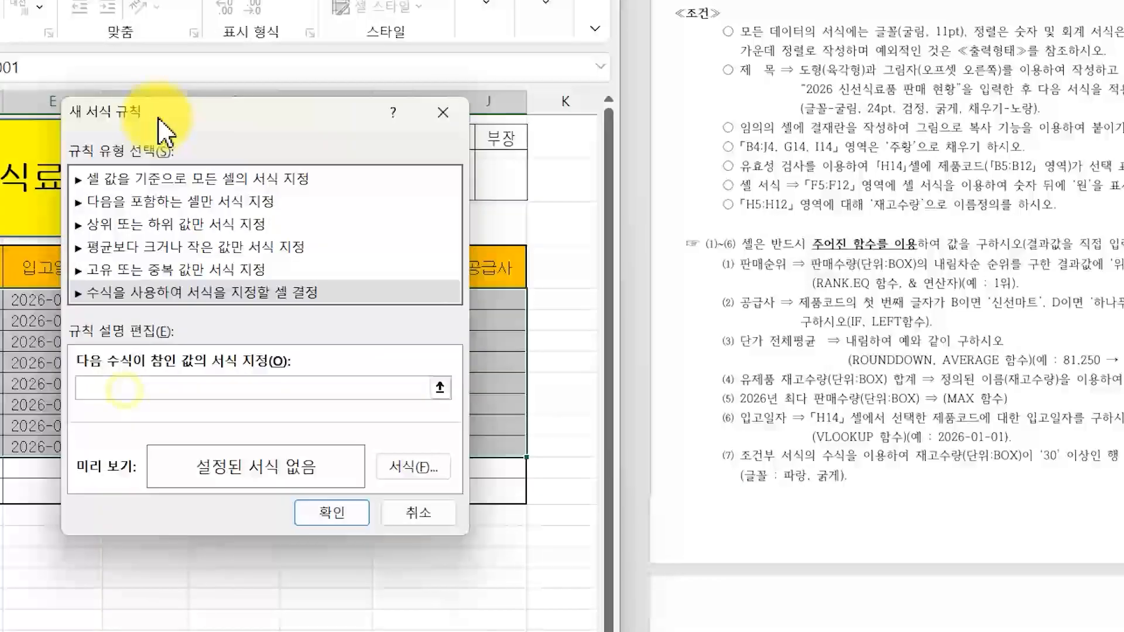
{"action": "left_click_drag", "start_coordinate": [272, 180], "coordinate": [519, 211]}
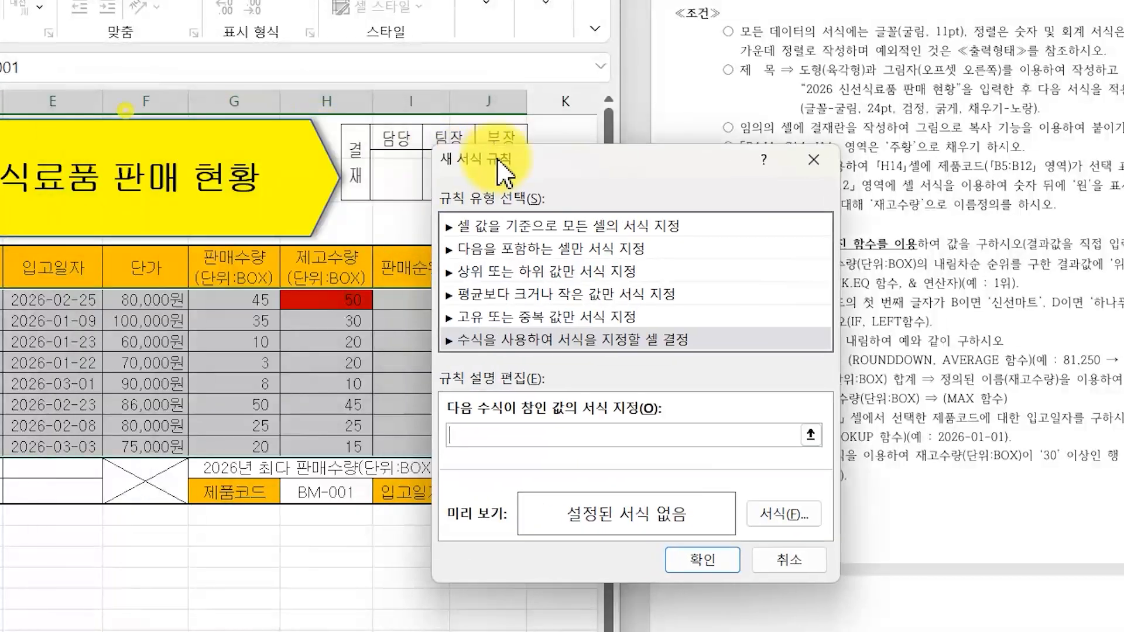
{"action": "left_click_drag", "start_coordinate": [505, 173], "coordinate": [498, 125]}
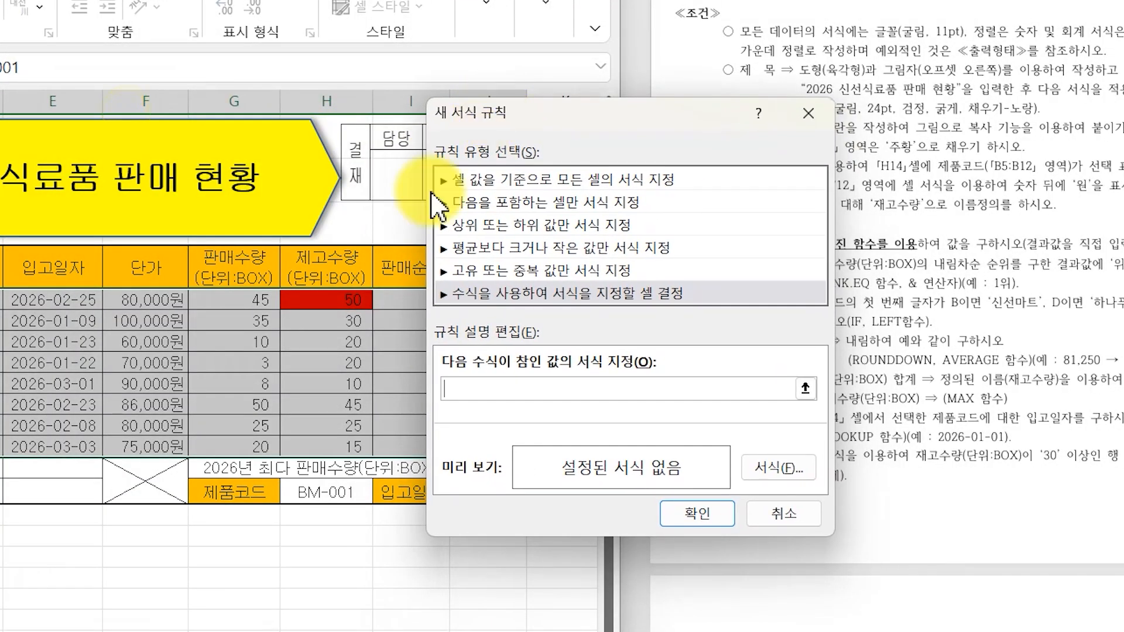
{"action": "left_click", "coordinate": [332, 302]}
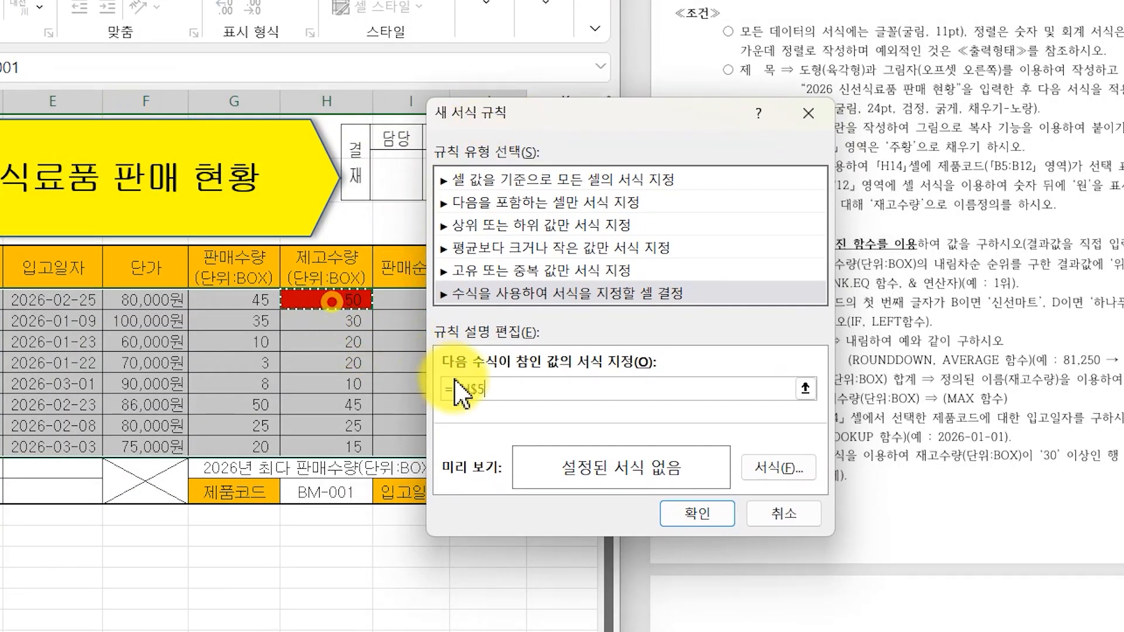
{"action": "left_click", "coordinate": [497, 391]}
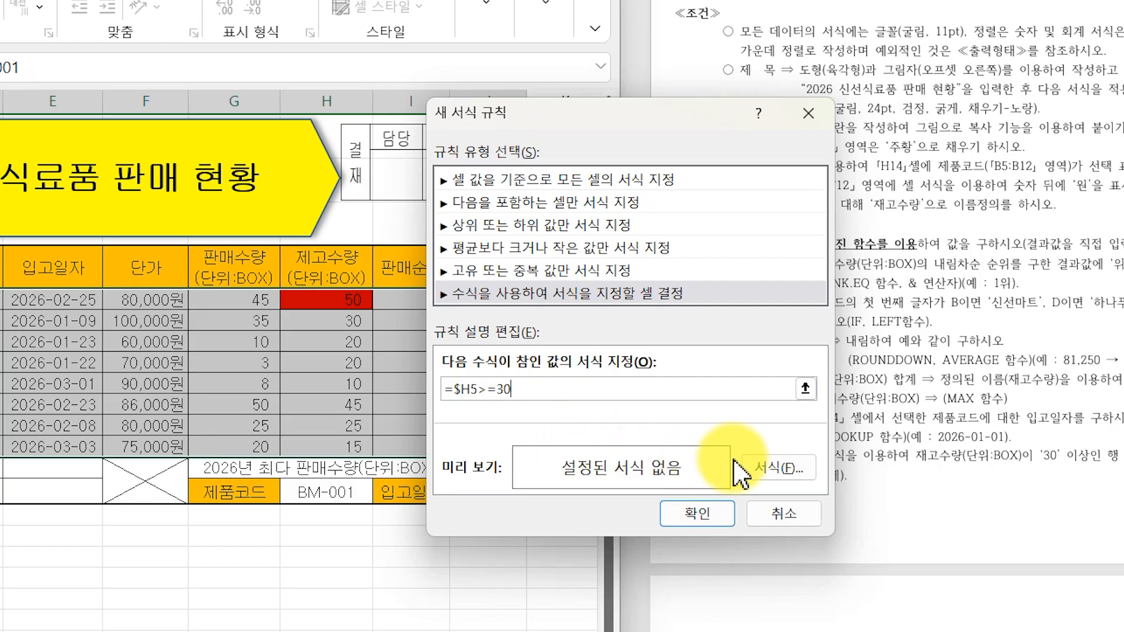
- Give the rule a bold blue font and apply it
{"action": "left_click", "coordinate": [758, 468]}
{"action": "left_click", "coordinate": [386, 128]}
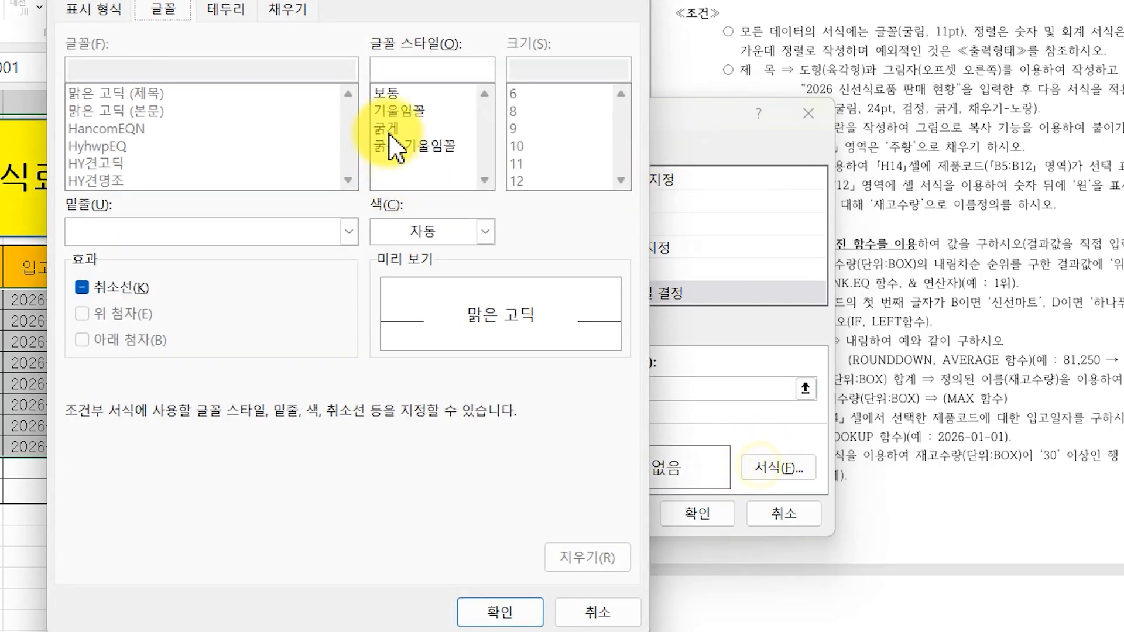
{"action": "left_click", "coordinate": [481, 230]}
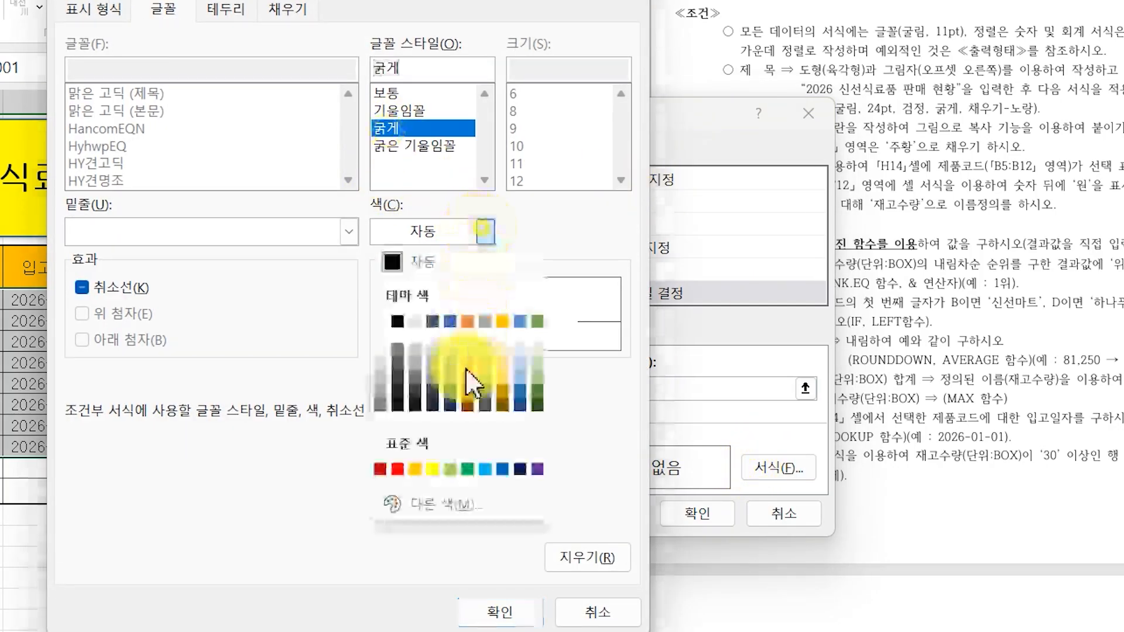
{"action": "left_click", "coordinate": [502, 468]}
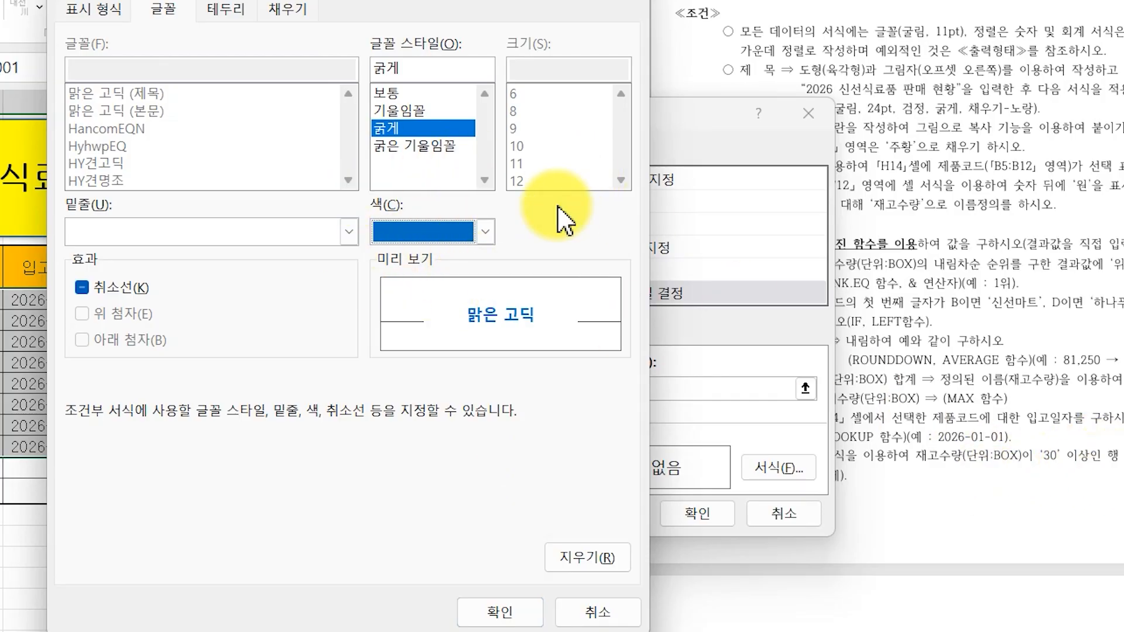
{"action": "left_click", "coordinate": [501, 612]}
{"action": "left_click", "coordinate": [694, 515]}
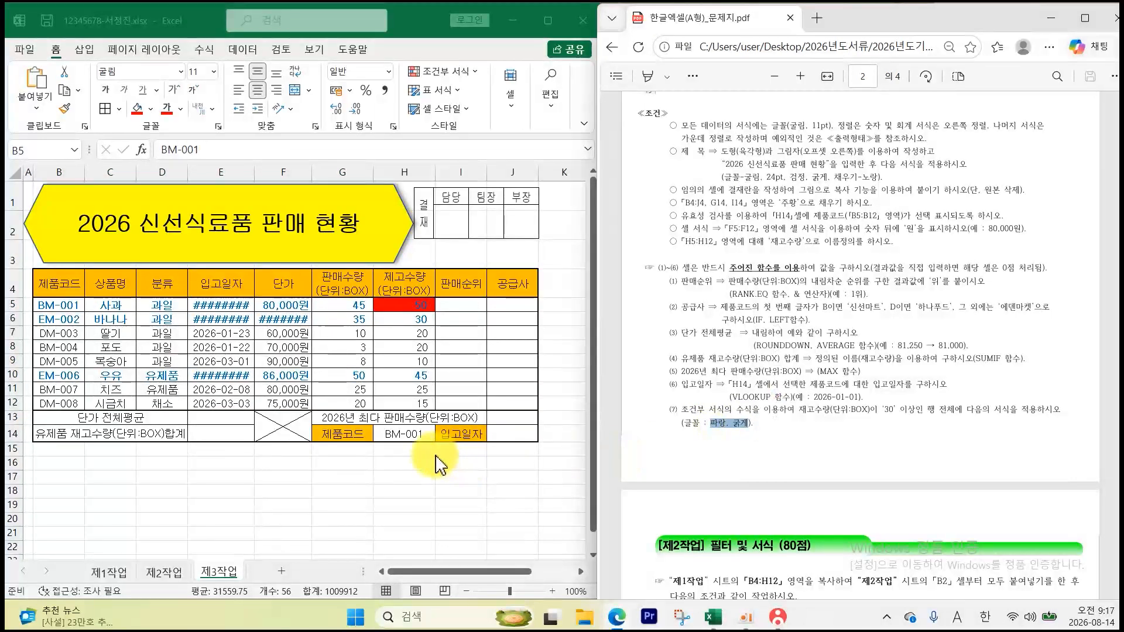
- Auto-fit columns E and F so dates and 원 prices show in full
{"action": "double_click", "coordinate": [253, 172]}
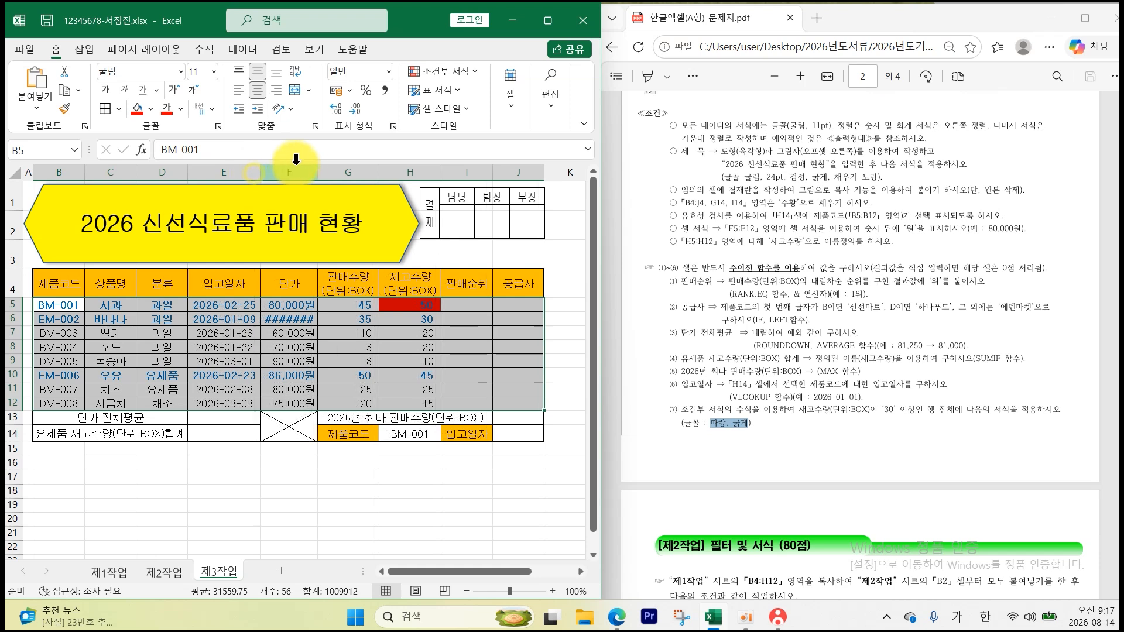
{"action": "double_click", "coordinate": [321, 174]}
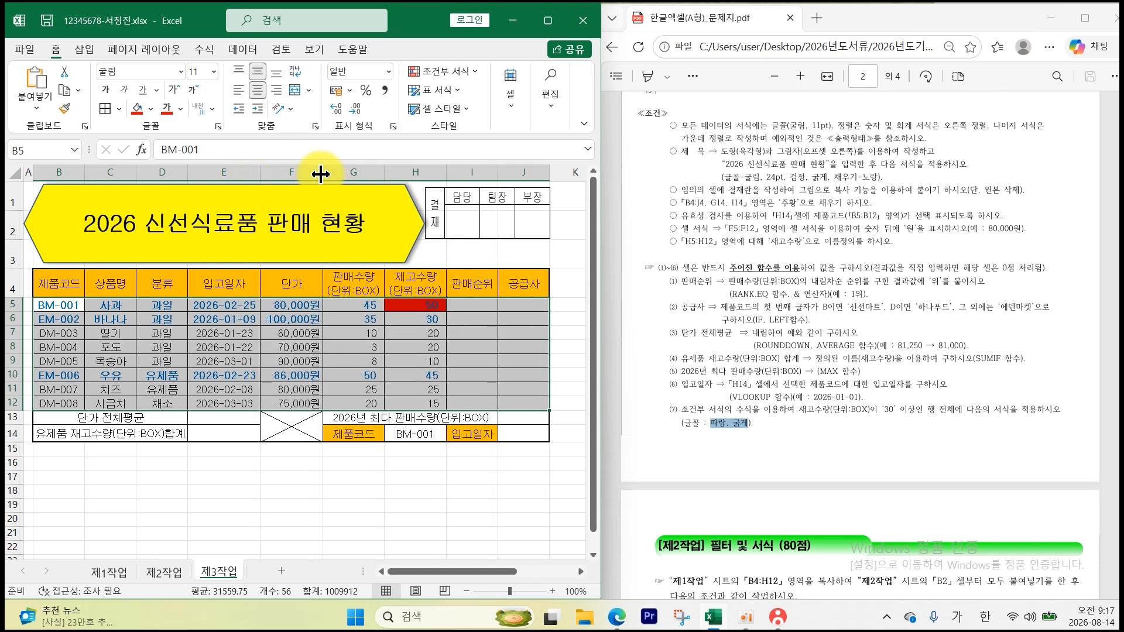
{"action": "left_click", "coordinate": [332, 485]}
- Remove the red fill from cell H5
{"action": "left_click", "coordinate": [416, 304]}
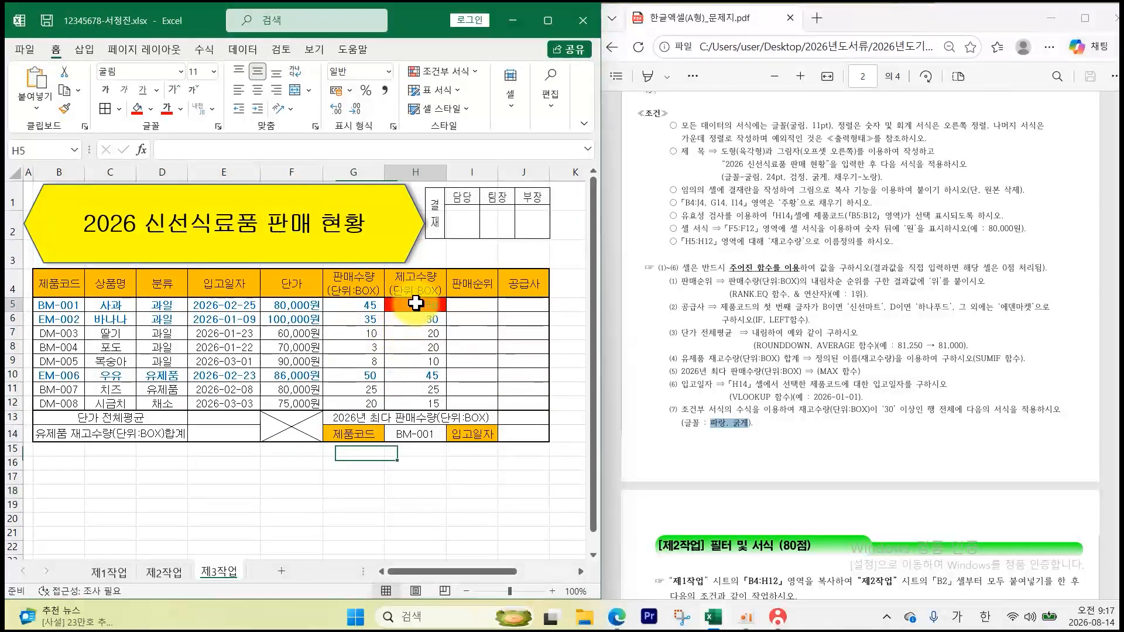
{"action": "left_click", "coordinate": [151, 109]}
{"action": "left_click", "coordinate": [176, 284]}
{"action": "left_click", "coordinate": [218, 508]}
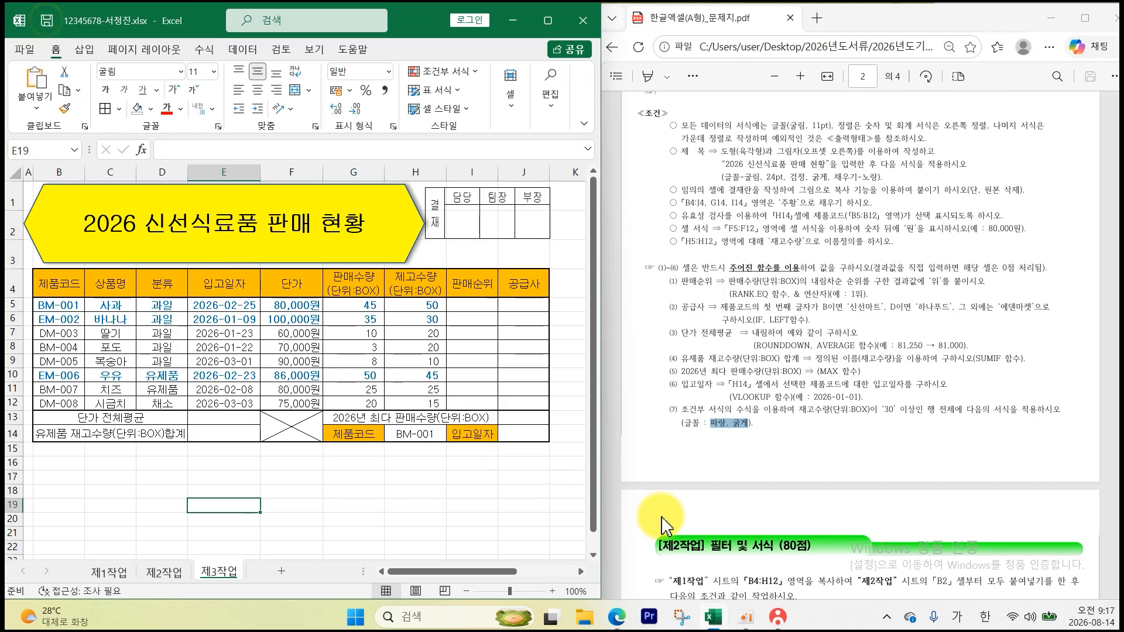
- Send the answer file from KOAS, then show page 3's 제2작업 conditions beside the 제2작업 sheet
{"action": "left_click", "coordinate": [777, 616]}
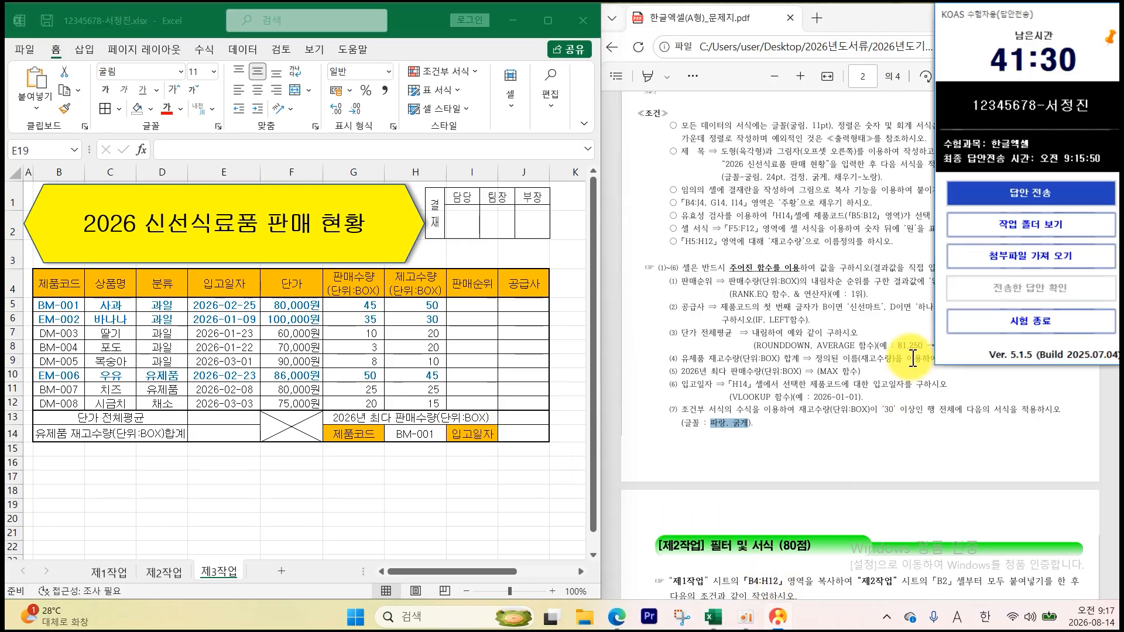
{"action": "left_click", "coordinate": [971, 195]}
{"action": "left_click", "coordinate": [419, 436]}
{"action": "left_click", "coordinate": [720, 436]}
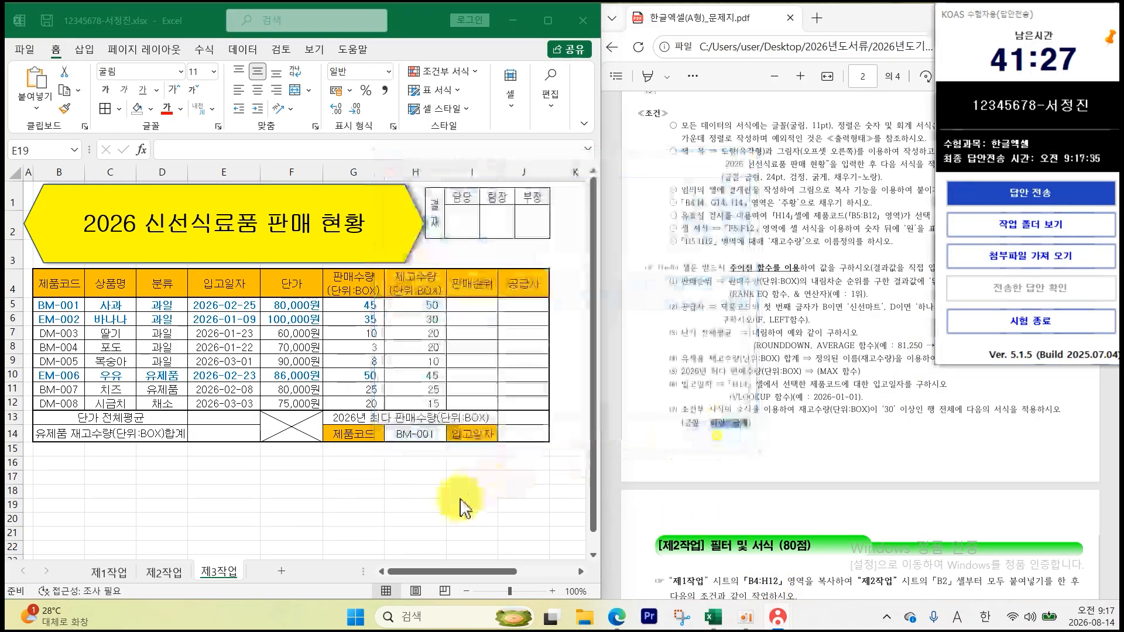
{"action": "scroll", "coordinate": [657, 494], "scroll_direction": "down", "scroll_amount": 6}
{"action": "left_click", "coordinate": [673, 389]}
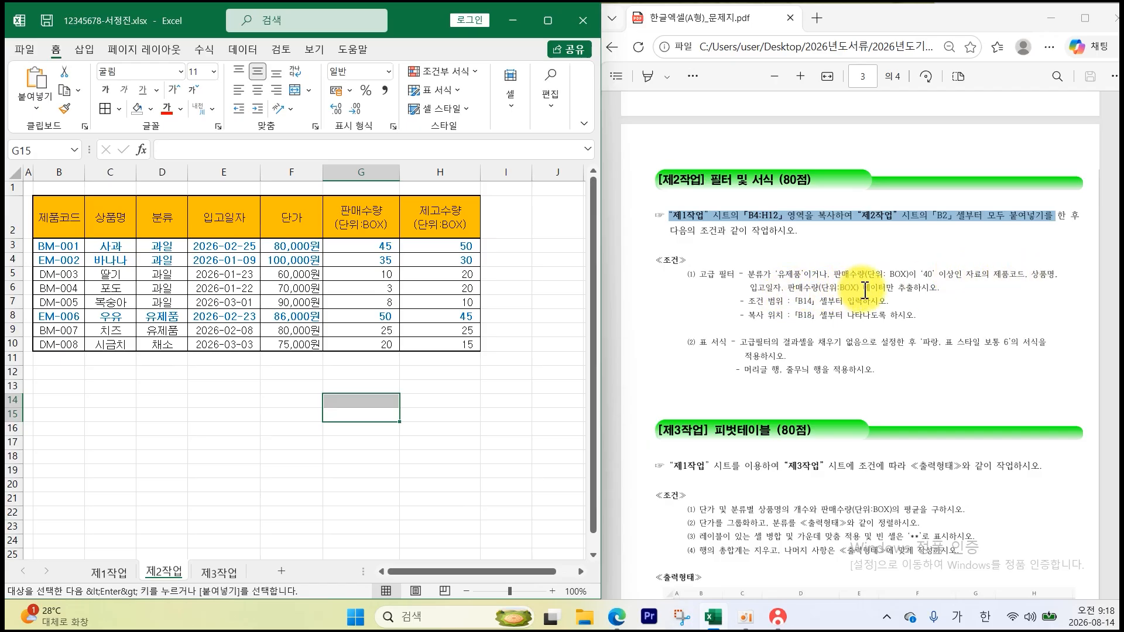
- Copy the 분류 header into B14 and 유제품 into B15 as filter criteria
{"action": "left_click", "coordinate": [804, 303]}
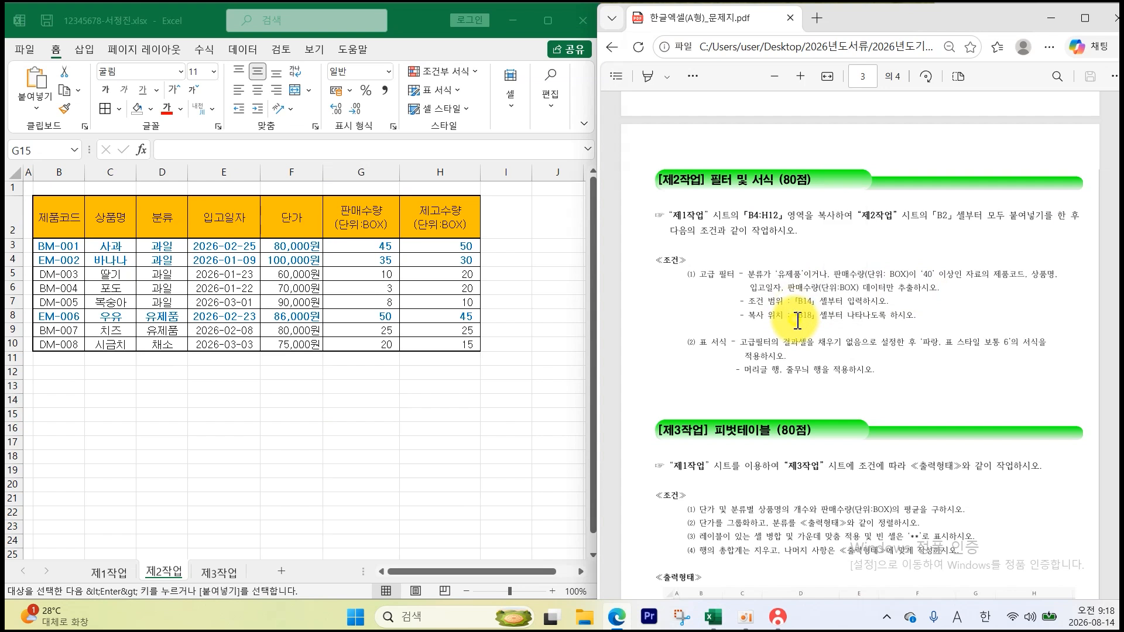
{"action": "left_click", "coordinate": [794, 321]}
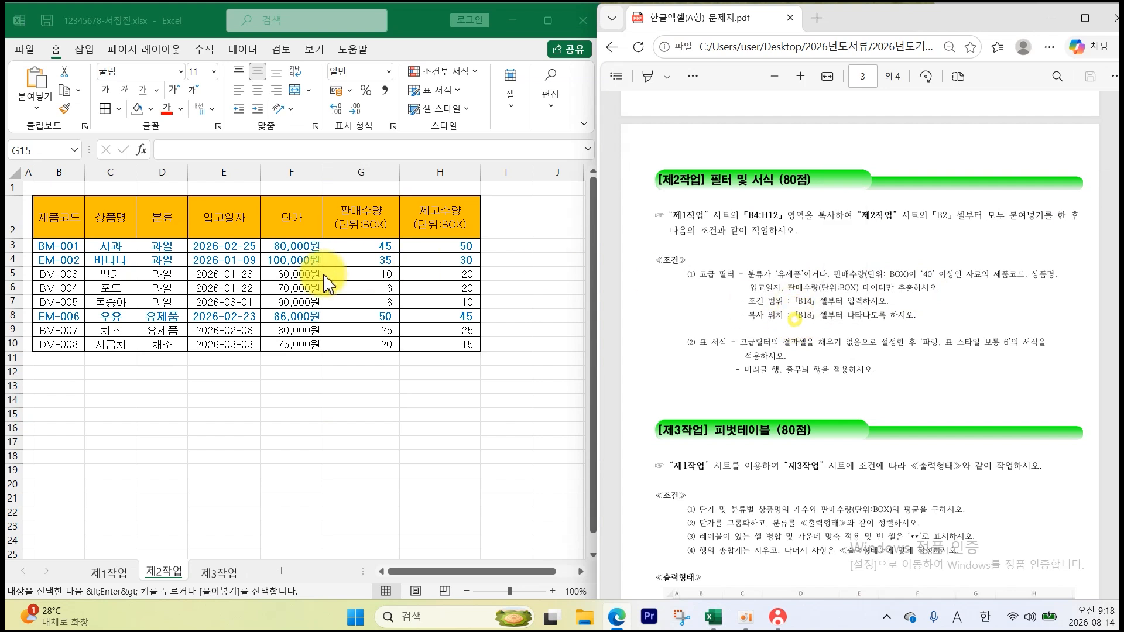
{"action": "left_click", "coordinate": [162, 218]}
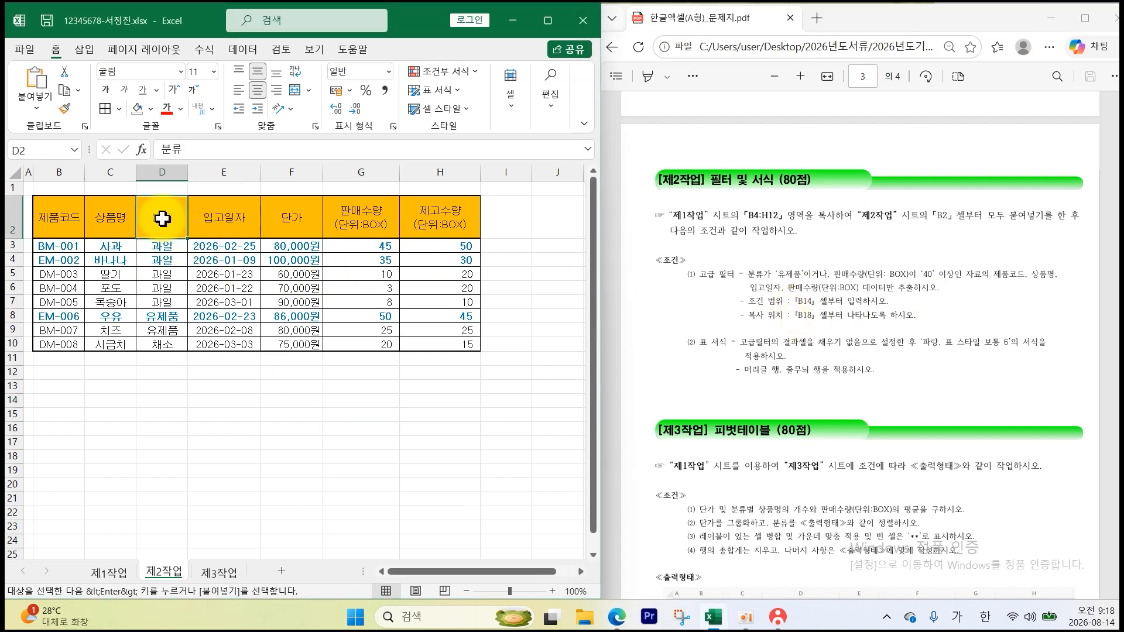
{"action": "key", "text": "ctrl+c"}
{"action": "left_click", "coordinate": [69, 401]}
{"action": "key", "text": "ctrl+v"}
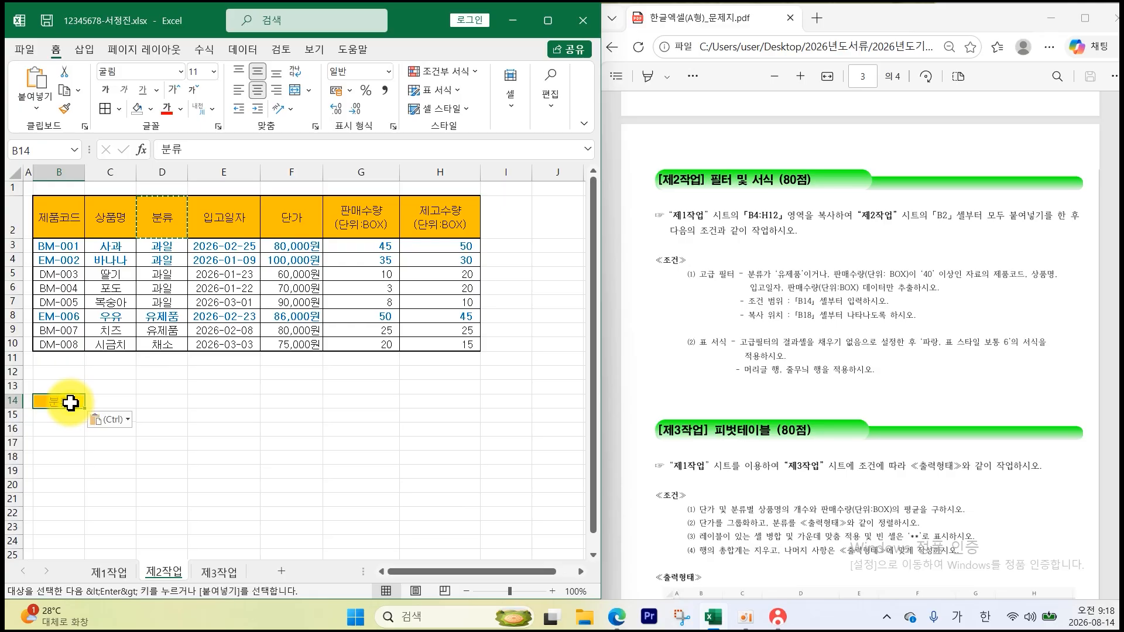
{"action": "left_click", "coordinate": [164, 331]}
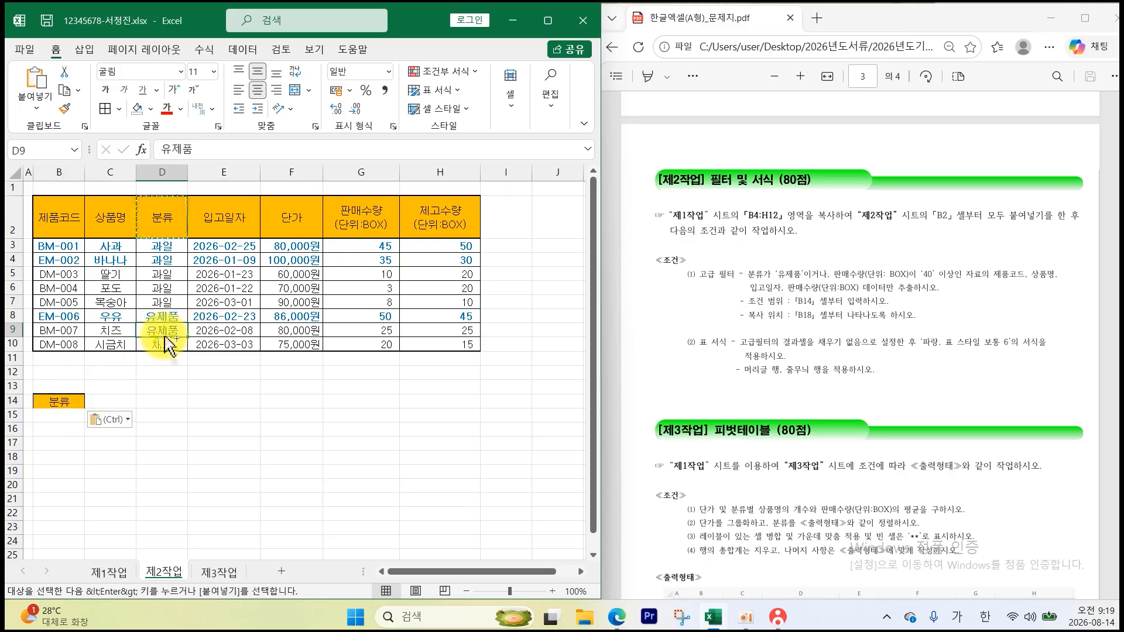
{"action": "key", "text": "ctrl+c"}
{"action": "left_click", "coordinate": [62, 416]}
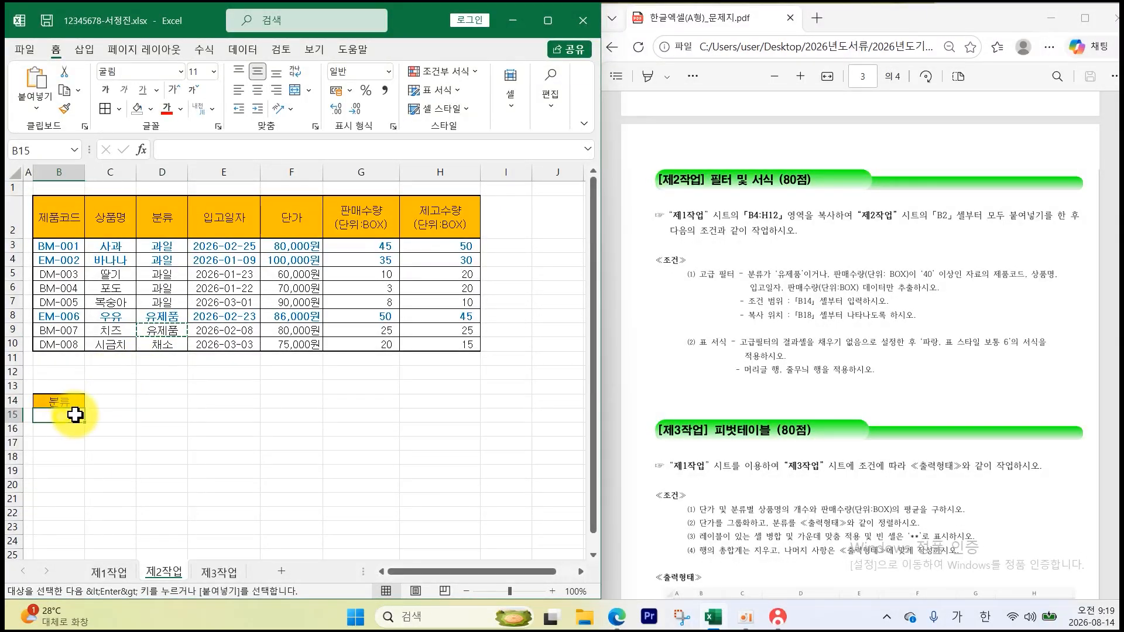
{"action": "key", "text": "ctrl+v"}
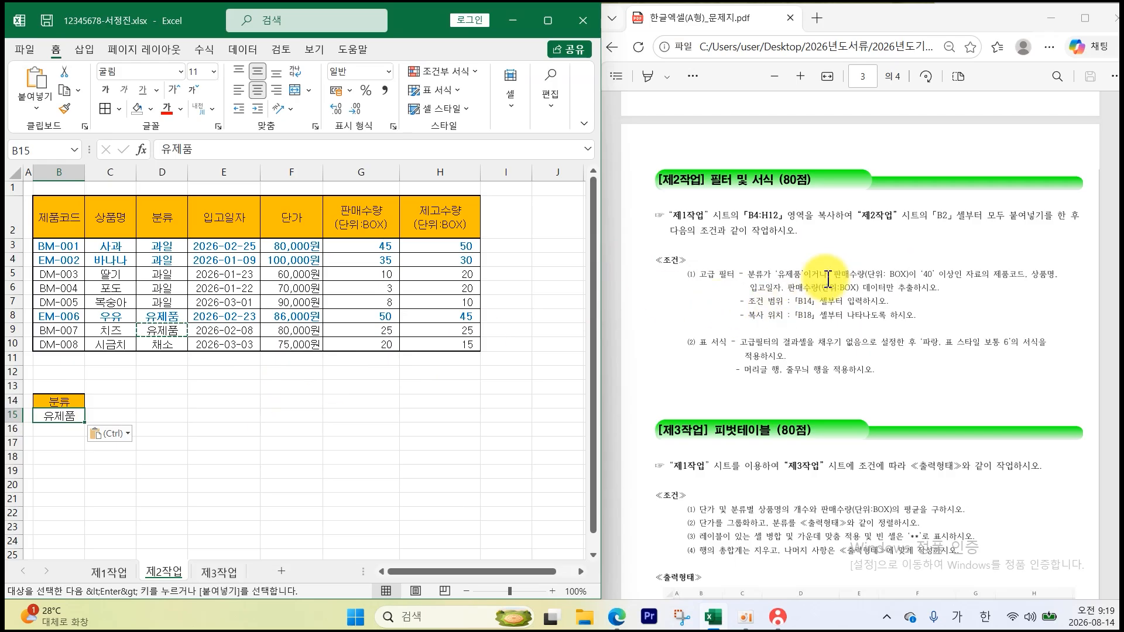
- Put the 판매수량(단위:BOX) header in C14, widen column C, and enter >=40 in C16
{"action": "left_click", "coordinate": [382, 226]}
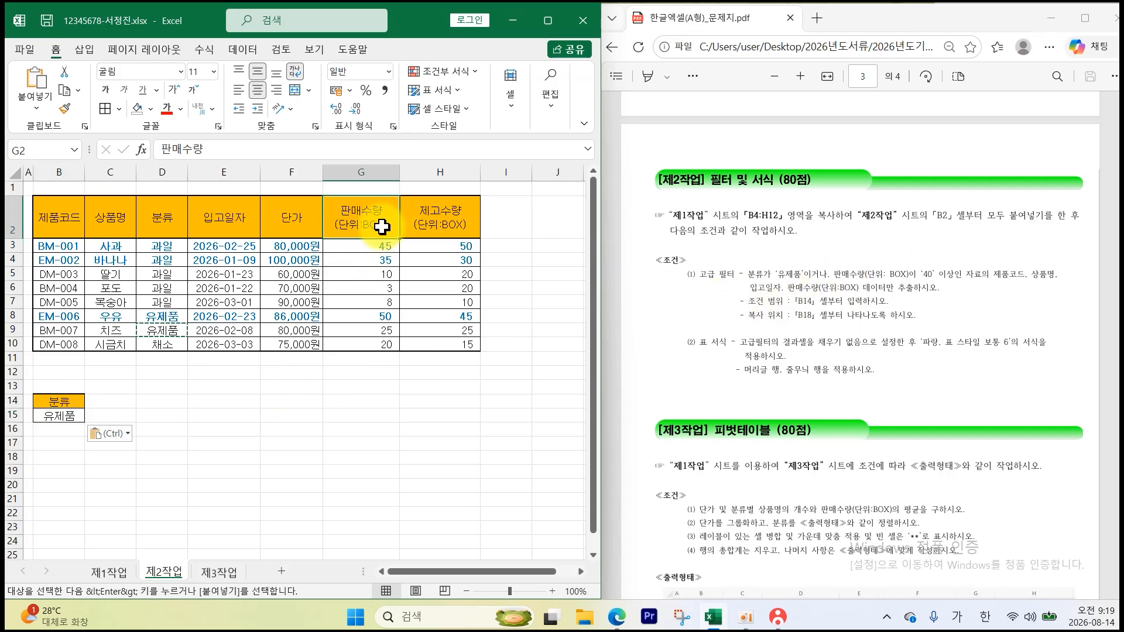
{"action": "key", "text": "ctrl+c"}
{"action": "left_click", "coordinate": [123, 402]}
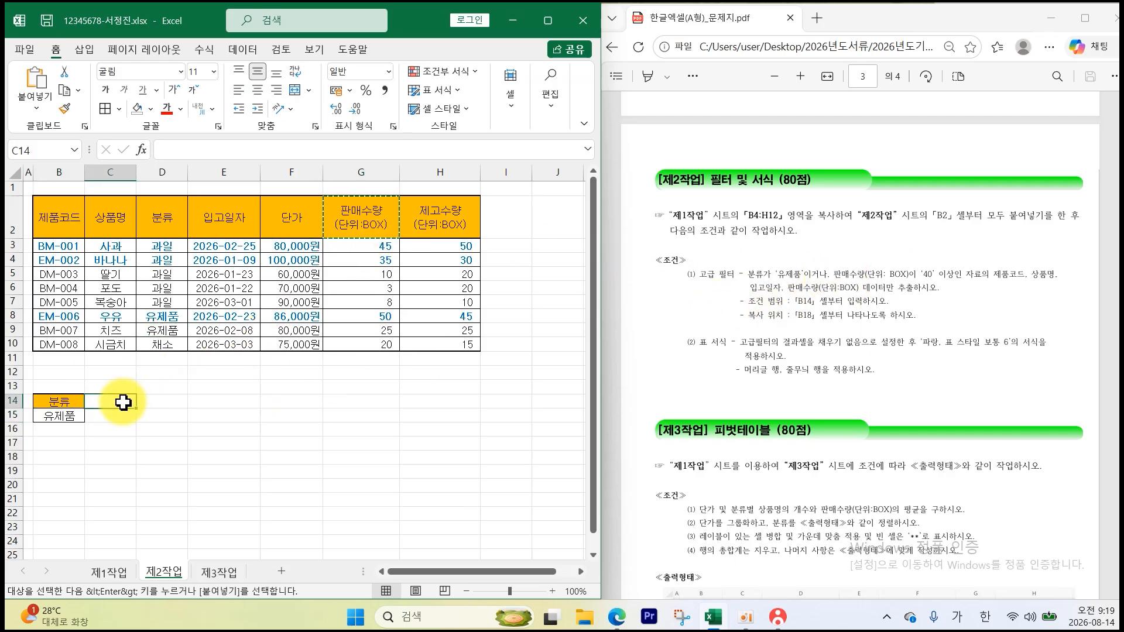
{"action": "key", "text": "ctrl+v"}
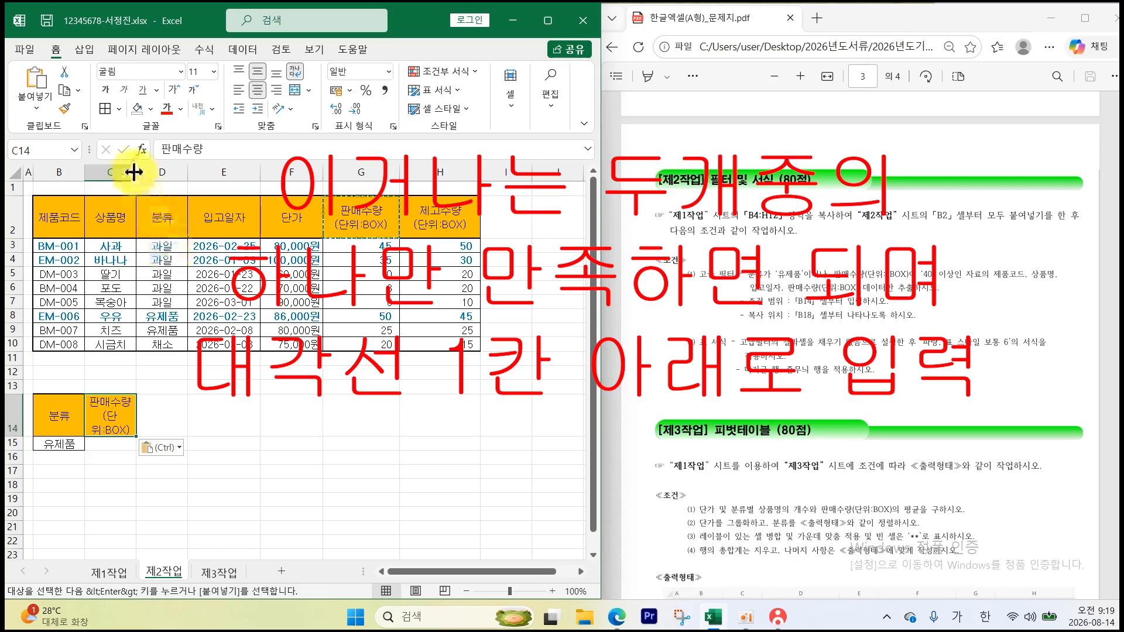
{"action": "left_click_drag", "start_coordinate": [136, 172], "coordinate": [145, 171]}
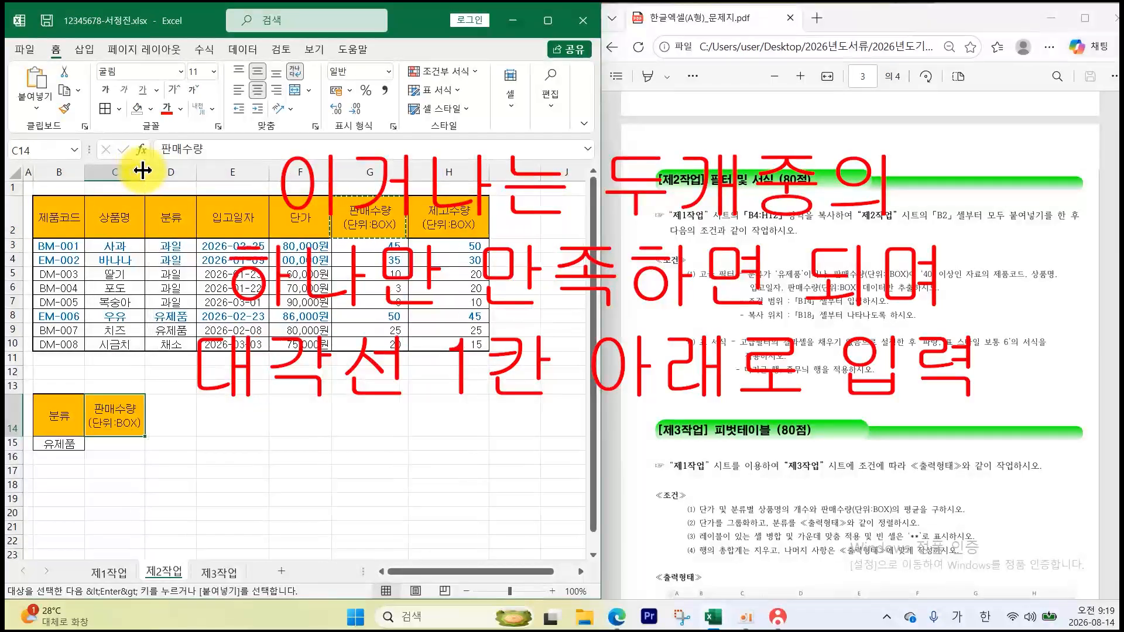
{"action": "left_click", "coordinate": [121, 455]}
{"action": "left_click", "coordinate": [121, 456]}
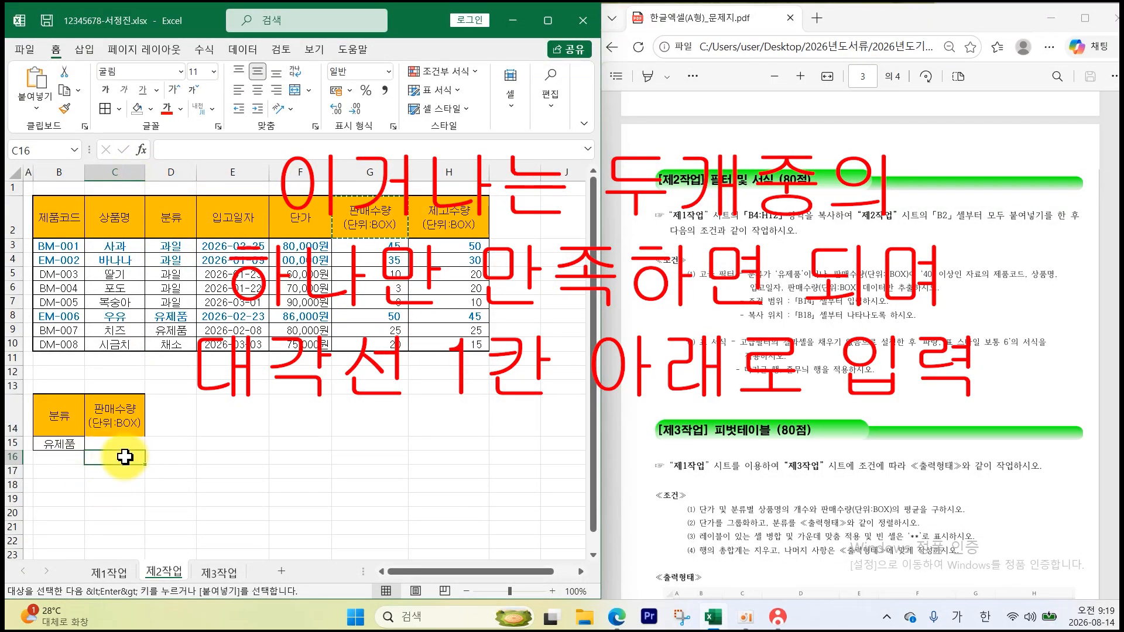
{"action": "type", "text": ">=40"}
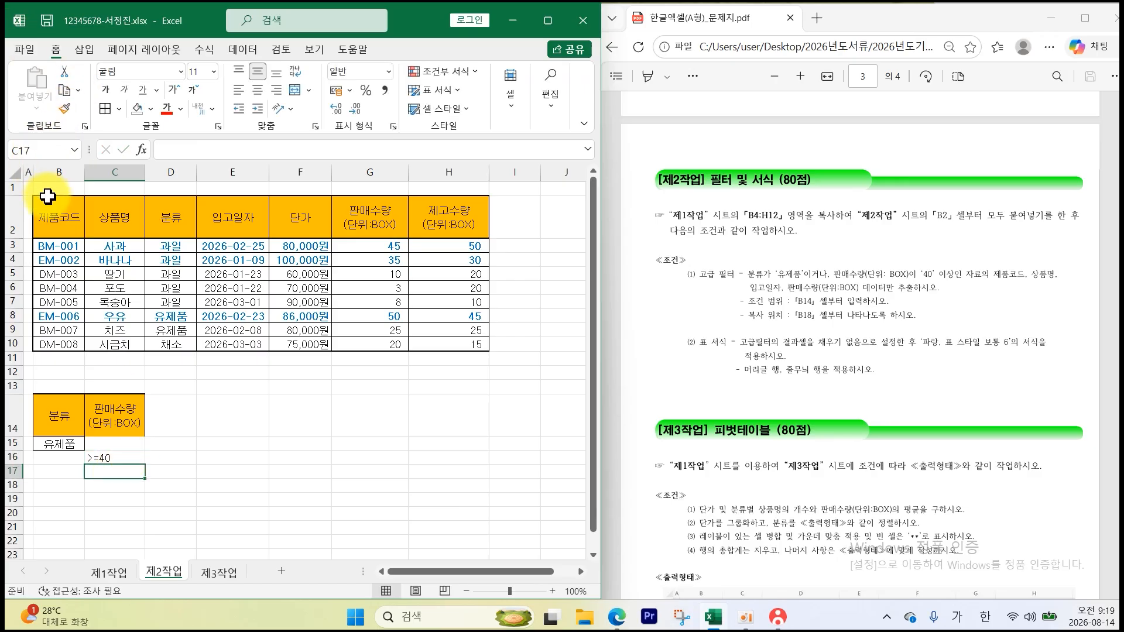
{"action": "left_click_drag", "start_coordinate": [56, 216], "coordinate": [446, 345]}
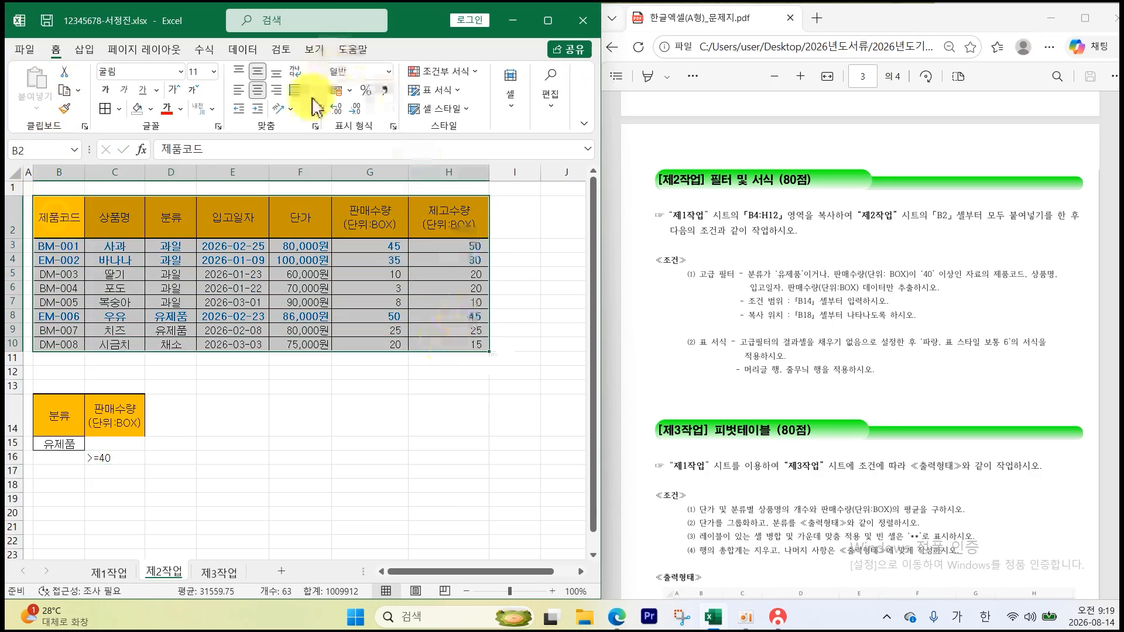
- Run Advanced Filter with criteria B14:C16, copying matches to B18 (BM-001, EM-006, BM-007)
{"action": "left_click", "coordinate": [240, 50]}
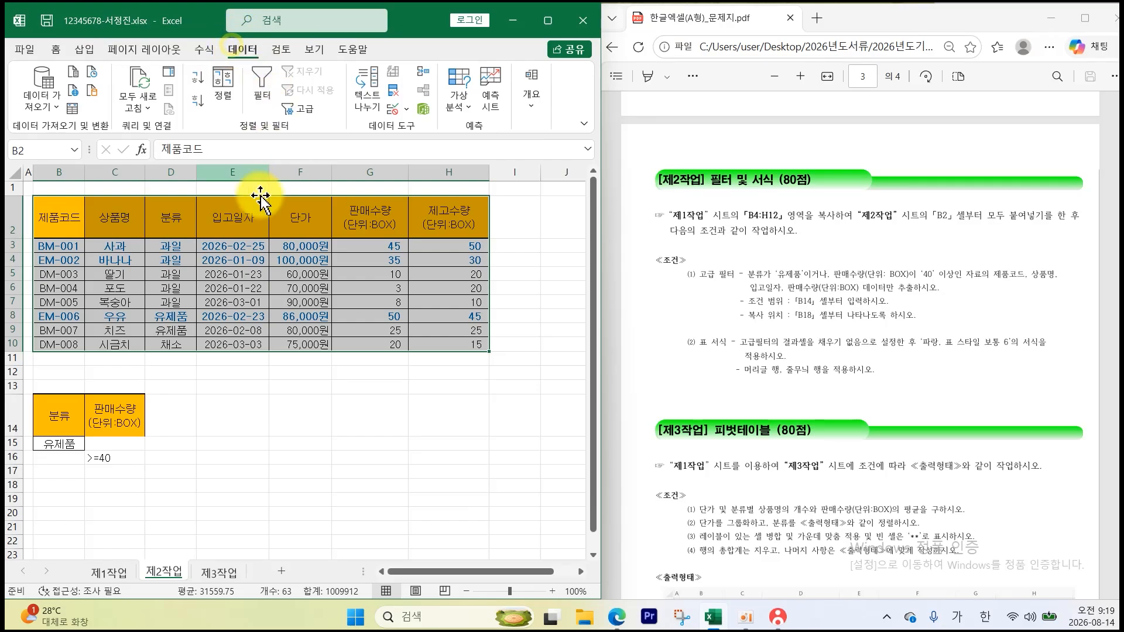
{"action": "left_click", "coordinate": [298, 108]}
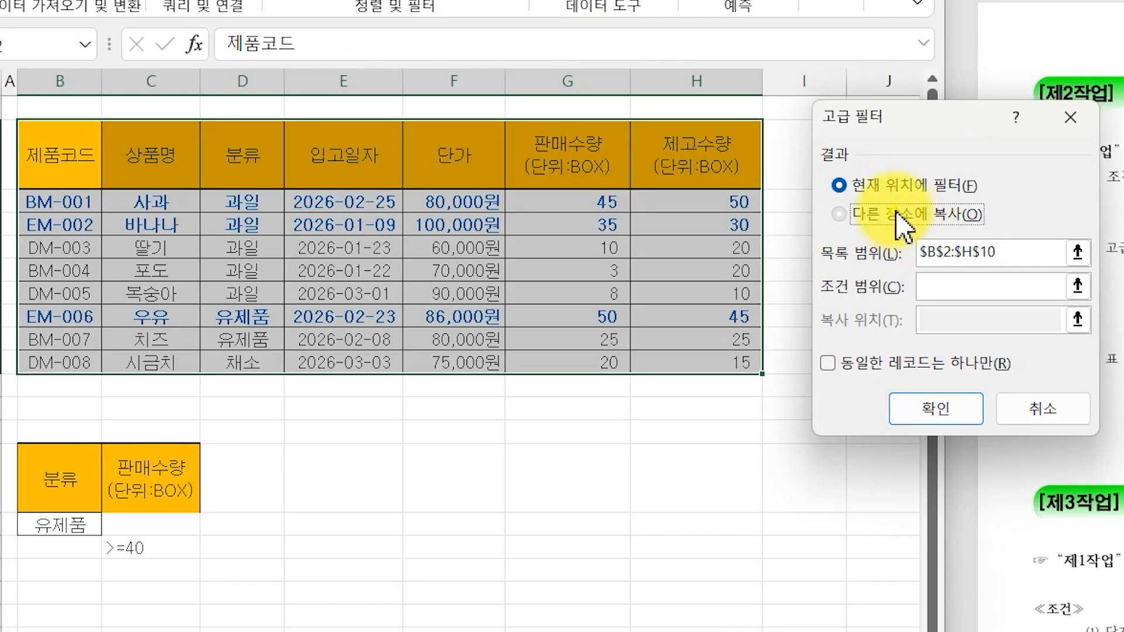
{"action": "left_click", "coordinate": [602, 253]}
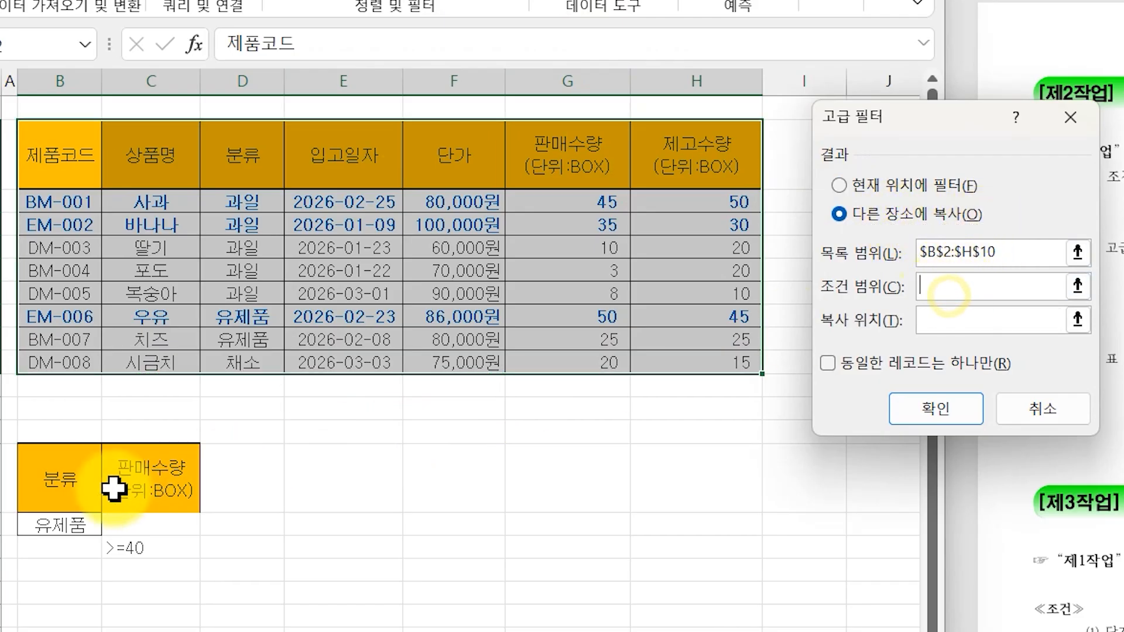
{"action": "left_click_drag", "start_coordinate": [70, 480], "coordinate": [151, 547]}
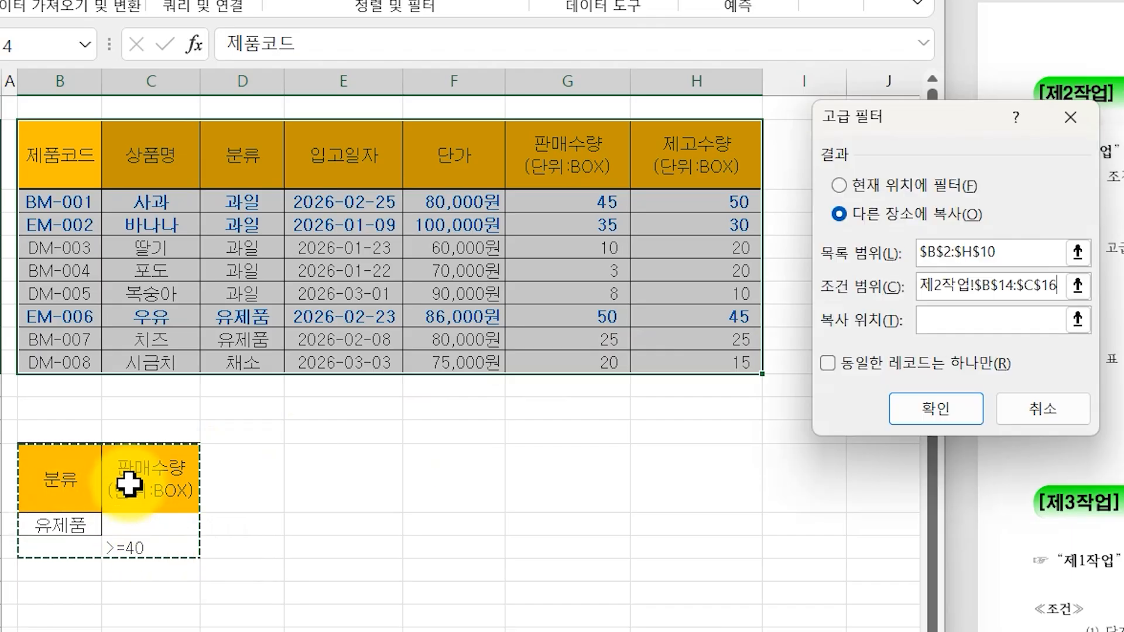
{"action": "left_click", "coordinate": [942, 322]}
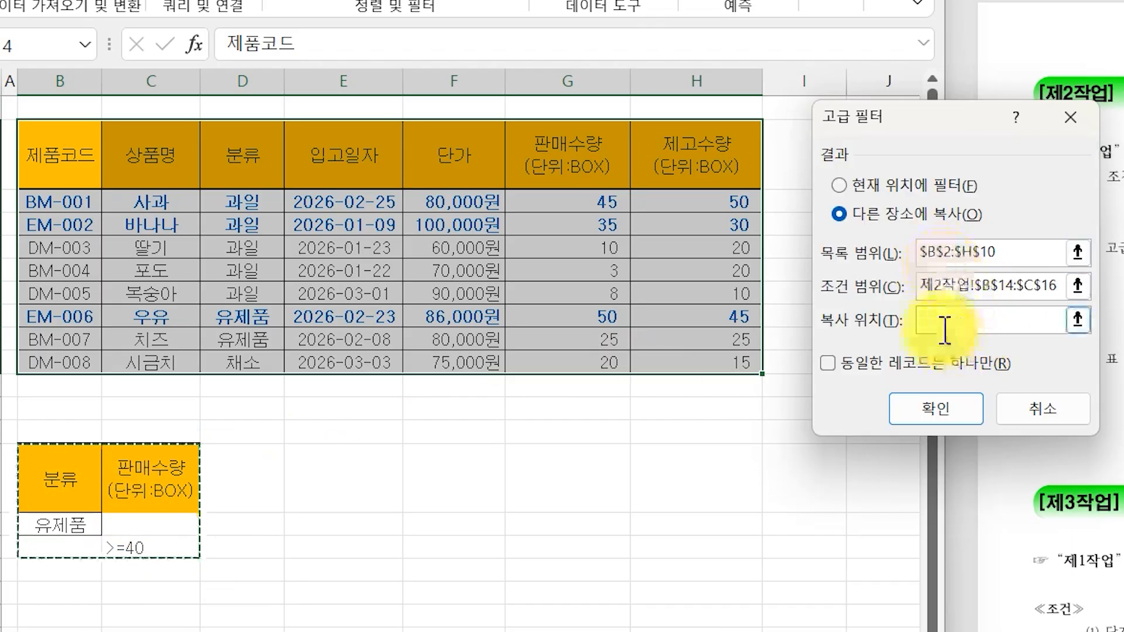
{"action": "left_click", "coordinate": [85, 595]}
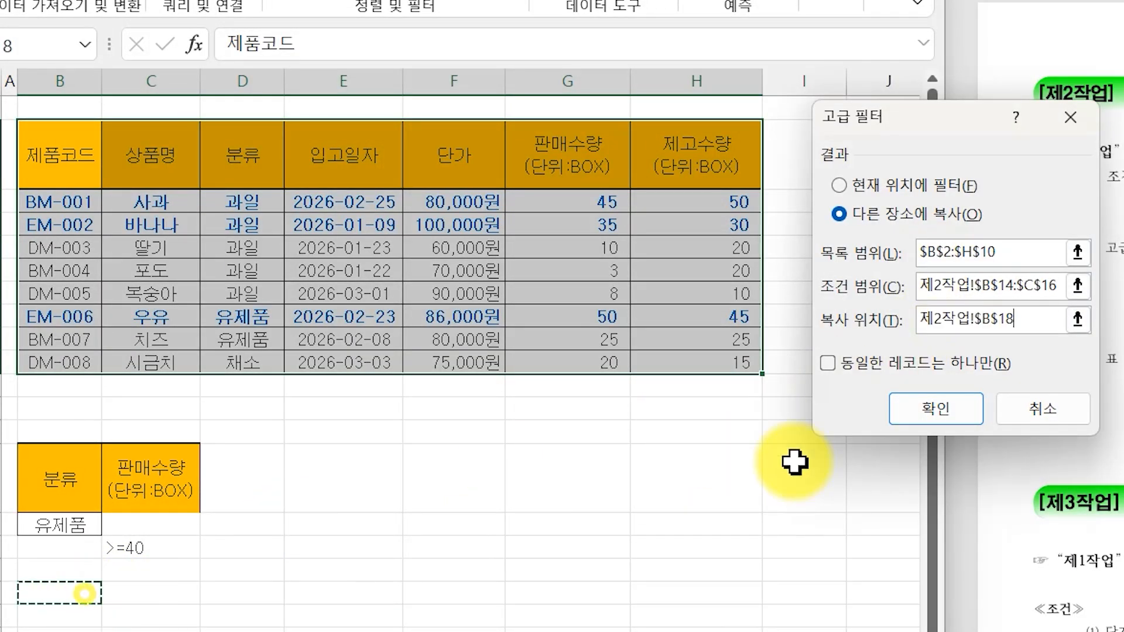
{"action": "left_click", "coordinate": [934, 409]}
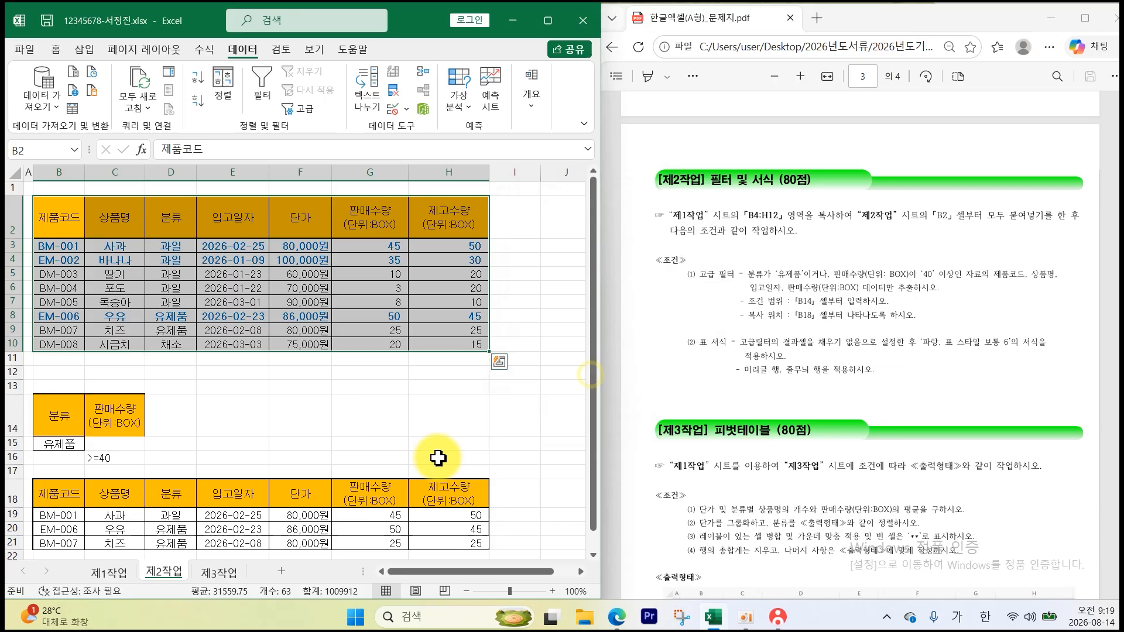
{"action": "scroll", "coordinate": [438, 457], "scroll_direction": "down", "scroll_amount": 1}
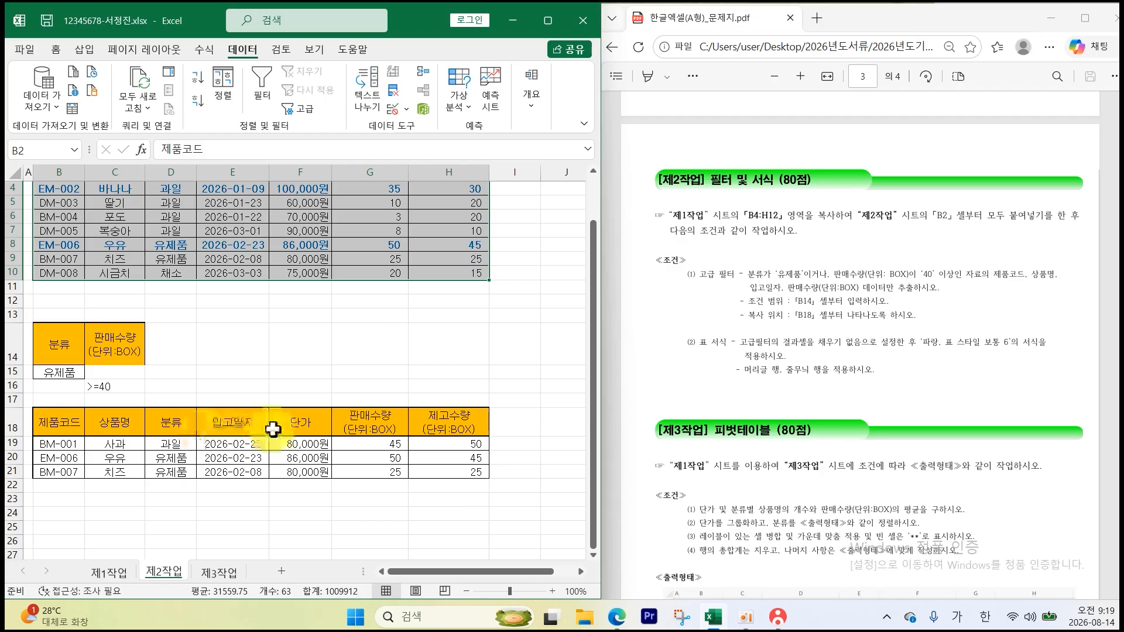
- Delete the 분류, 단가 and 재고수량 result columns, shifting cells left
{"action": "left_click_drag", "start_coordinate": [178, 426], "coordinate": [181, 468]}
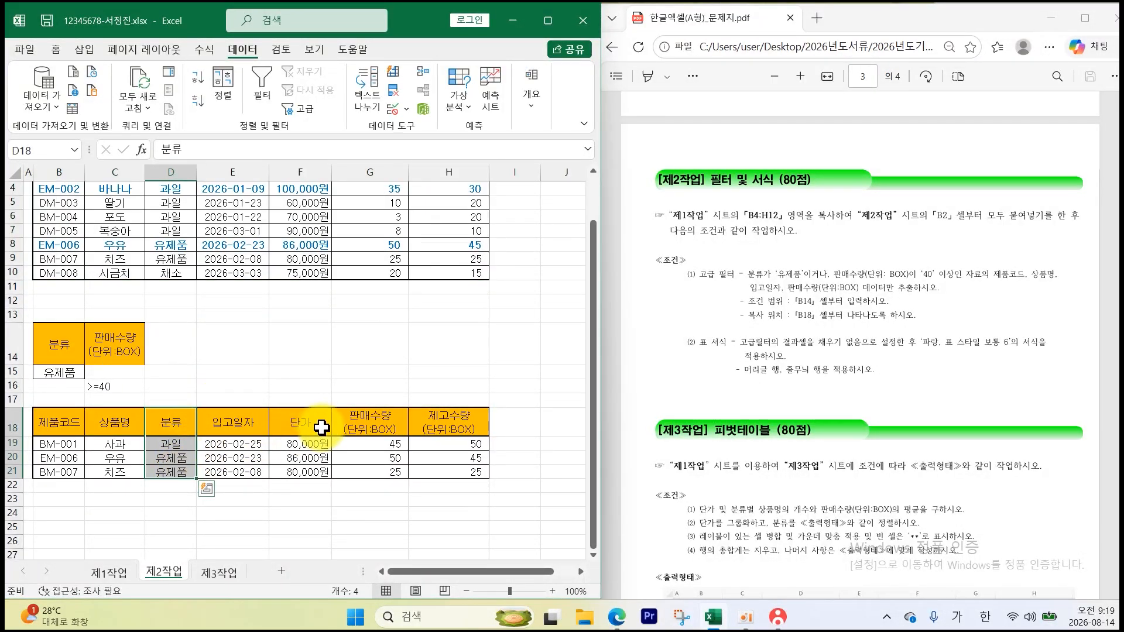
{"action": "left_click_drag", "start_coordinate": [305, 420], "coordinate": [309, 457]}
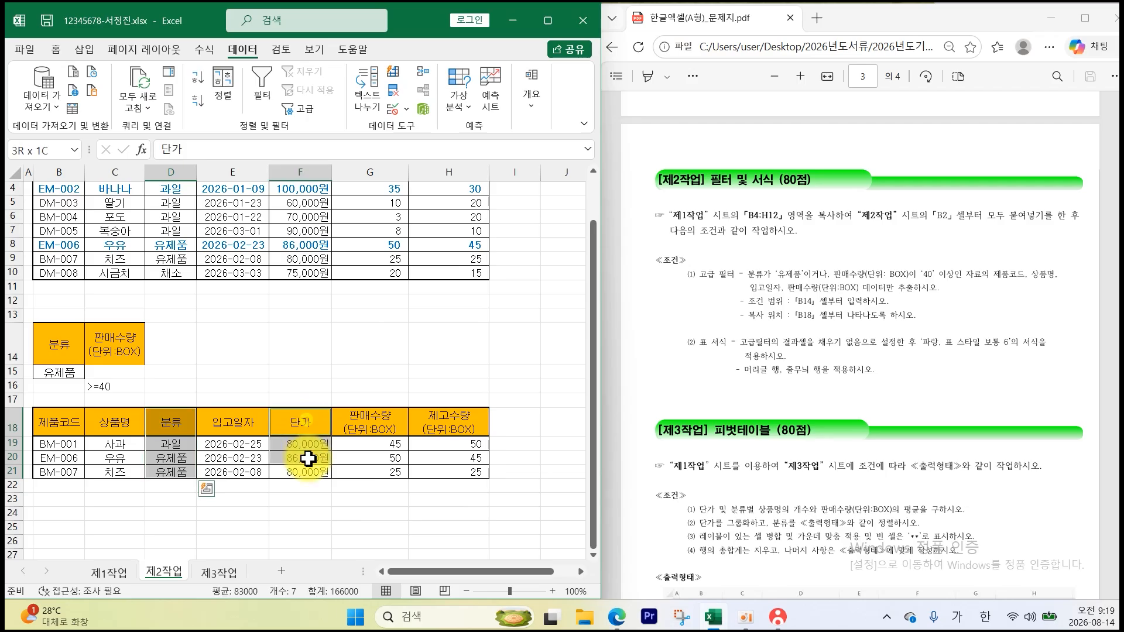
{"action": "left_click_drag", "start_coordinate": [439, 422], "coordinate": [442, 474]}
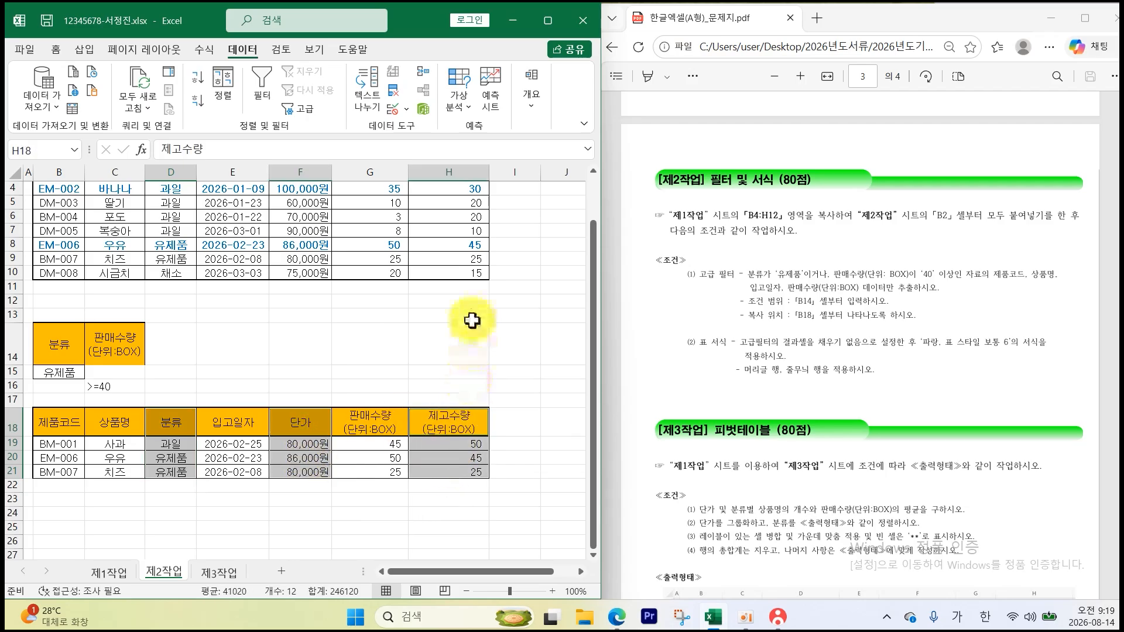
{"action": "right_click", "coordinate": [463, 422]}
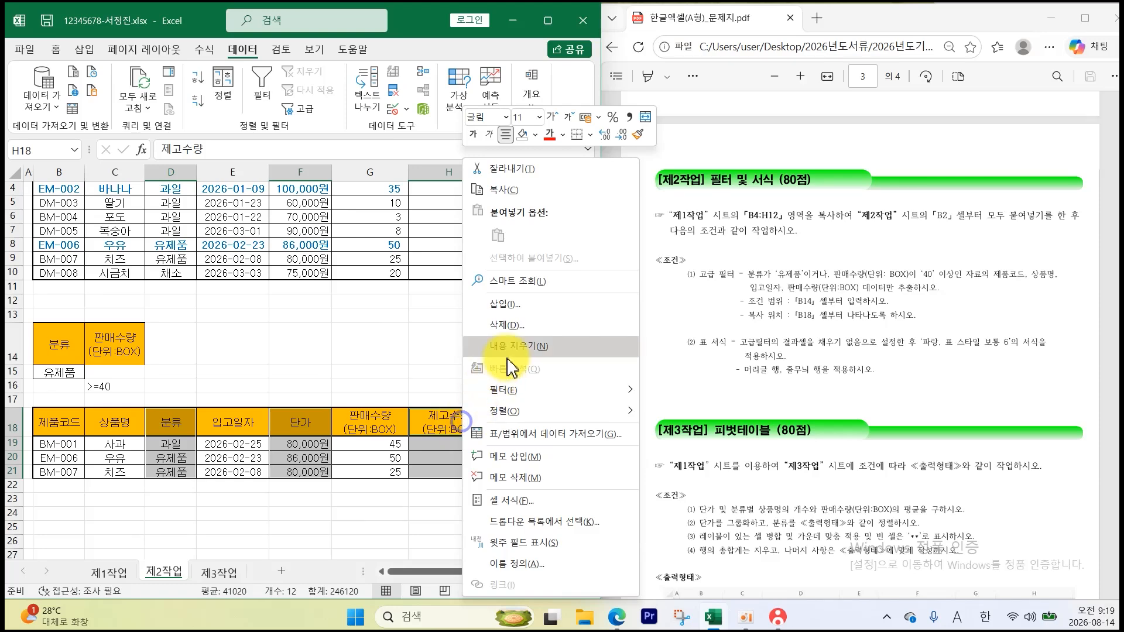
{"action": "left_click", "coordinate": [508, 325]}
{"action": "left_click", "coordinate": [481, 381]}
{"action": "key", "text": "ctrl+Page_Up"}
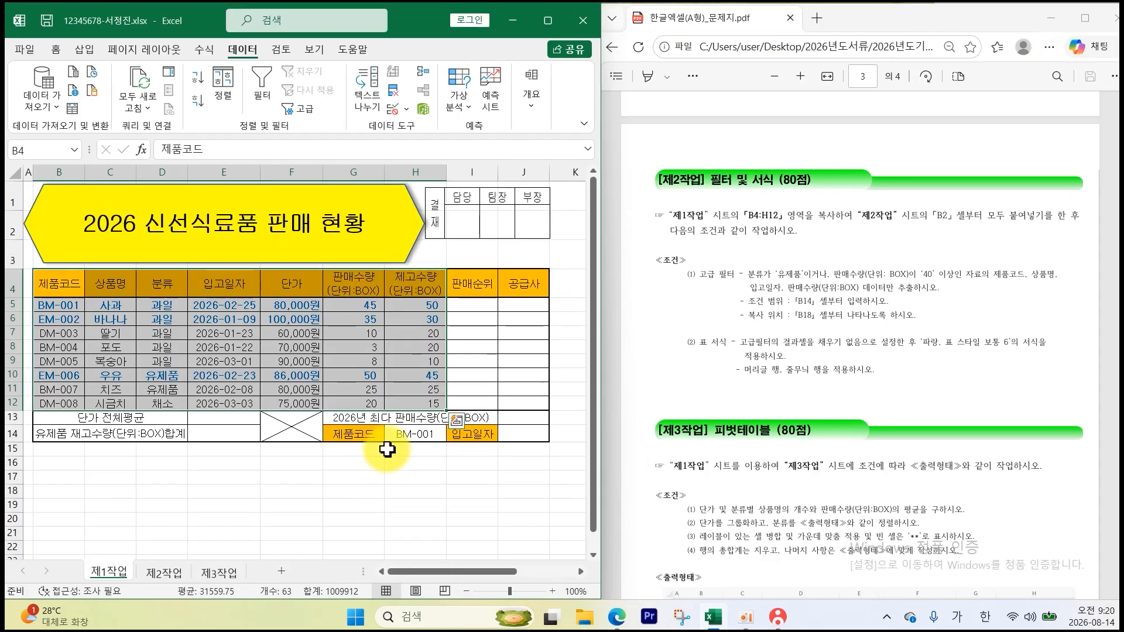
- Correct 제고수량 to 재고수량 in 제1작업 H4 and 제2작업 H2, and autofit column D
{"action": "left_click", "coordinate": [414, 281]}
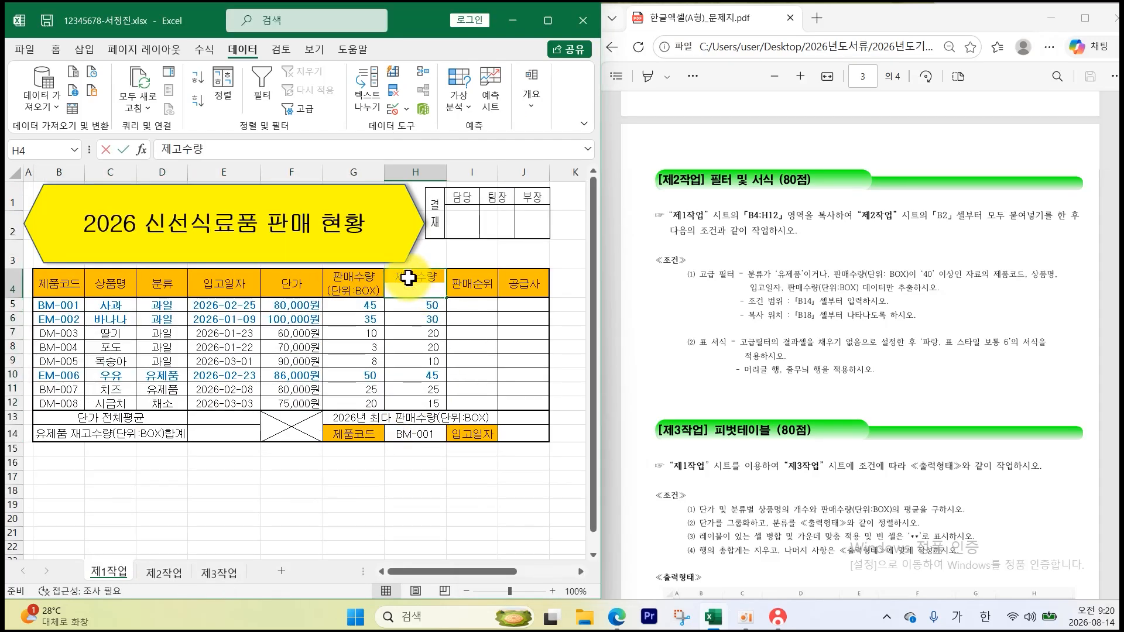
{"action": "double_click", "coordinate": [409, 279]}
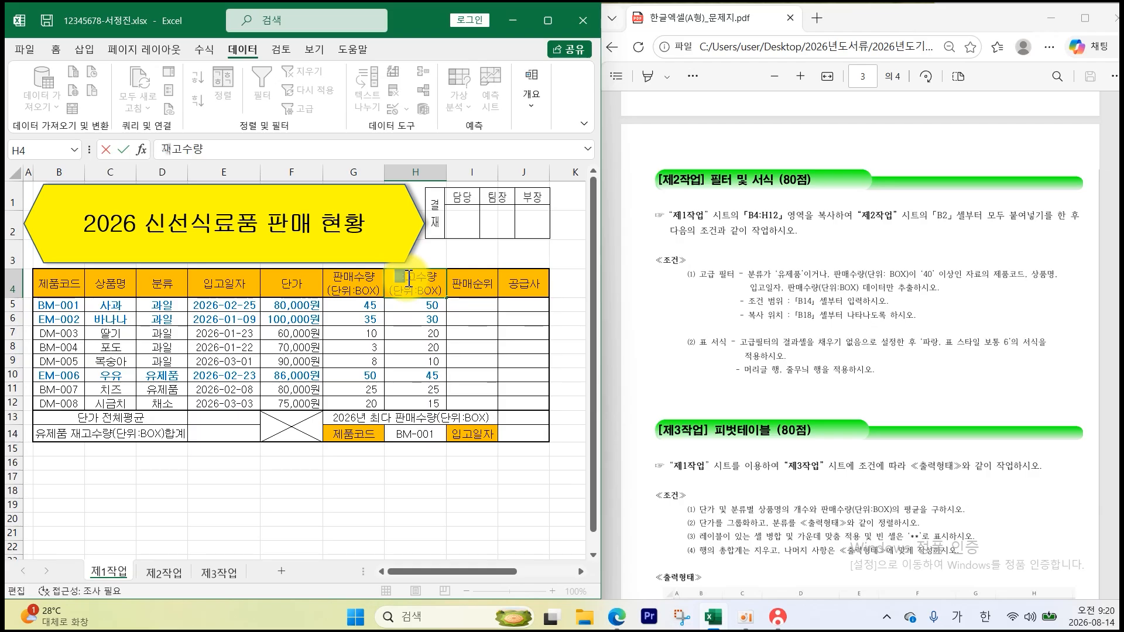
{"action": "key", "text": "Return"}
{"action": "left_click", "coordinate": [159, 573]}
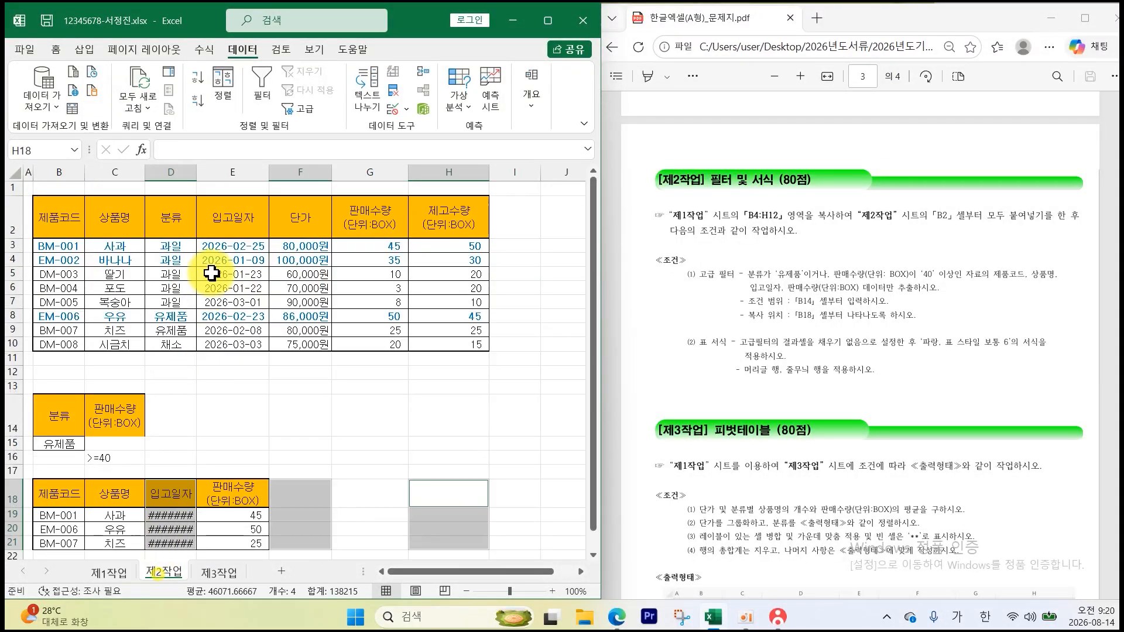
{"action": "double_click", "coordinate": [443, 213]}
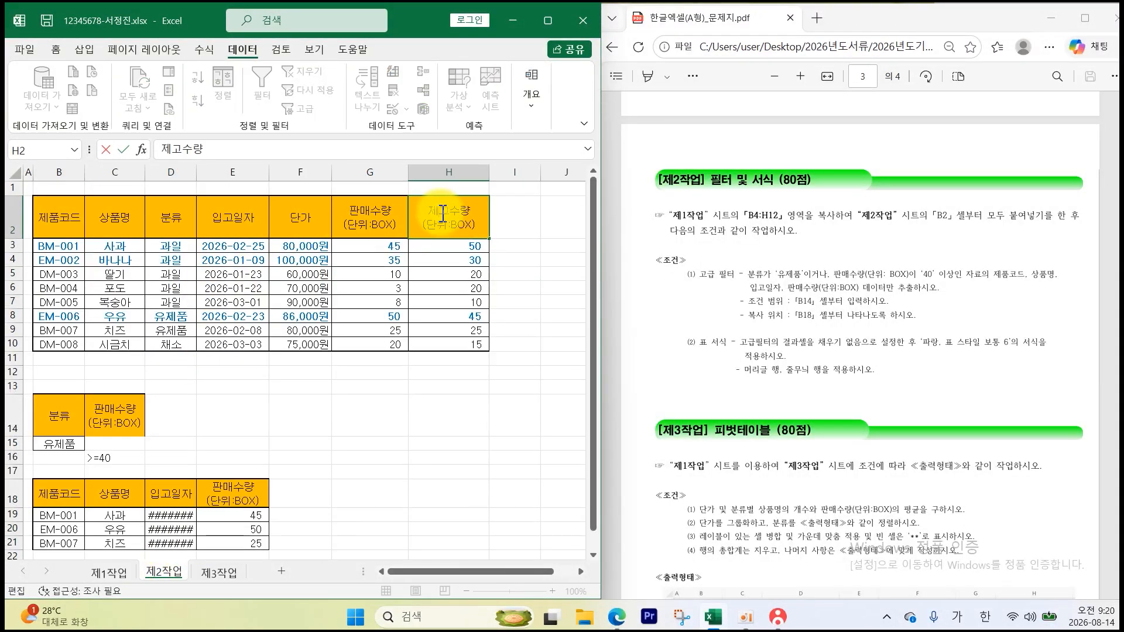
{"action": "key", "text": "Return"}
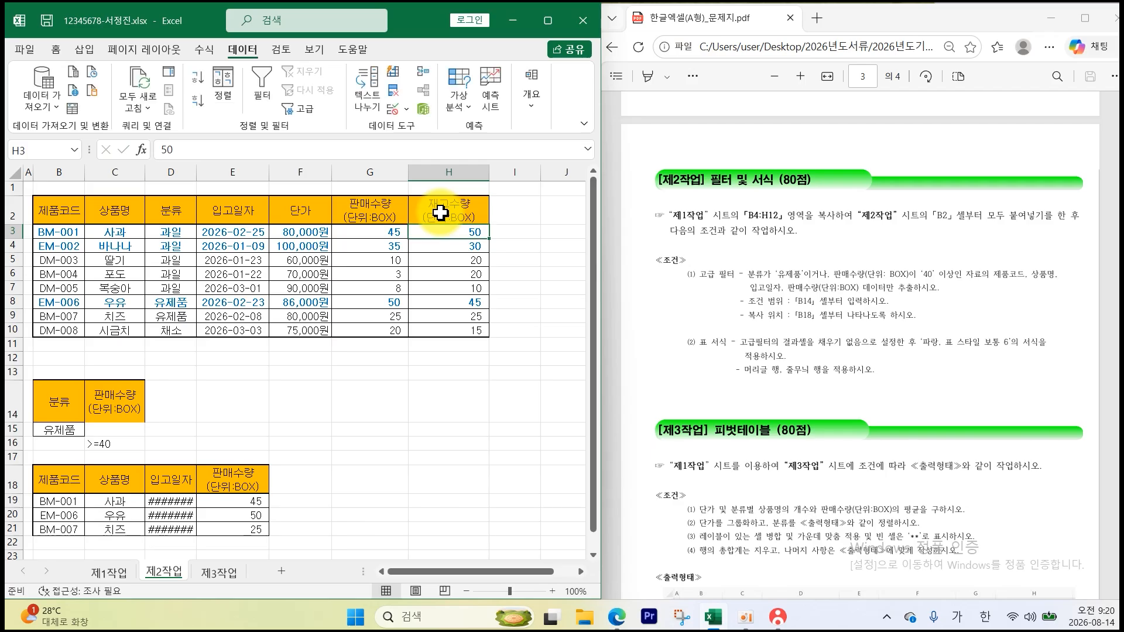
{"action": "left_click", "coordinate": [423, 396]}
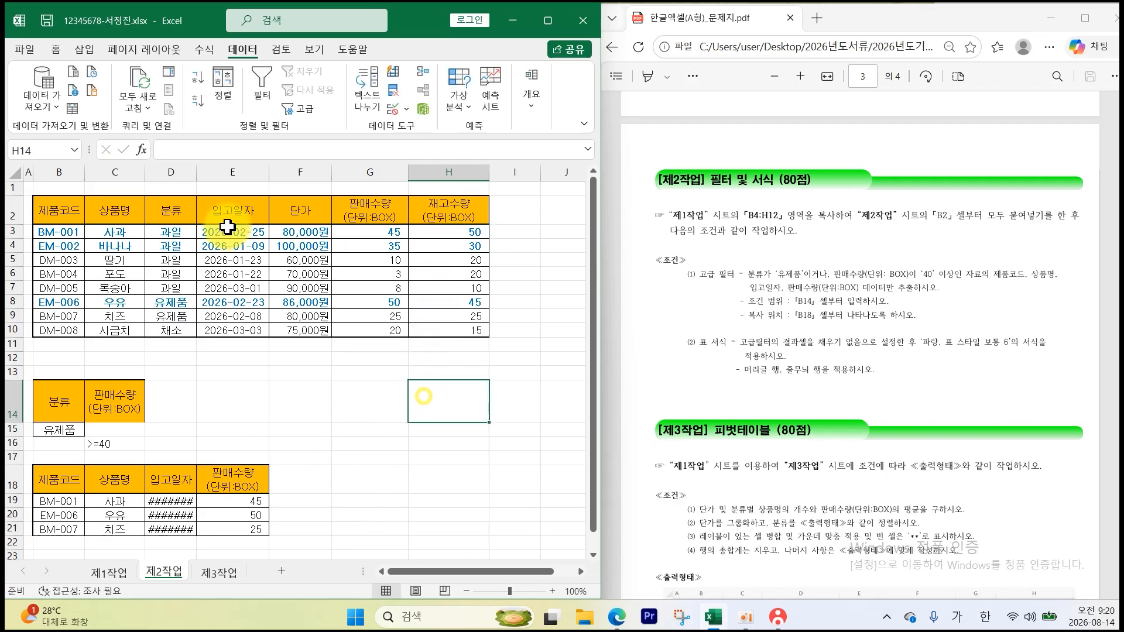
{"action": "double_click", "coordinate": [197, 171]}
{"action": "left_click", "coordinate": [371, 396]}
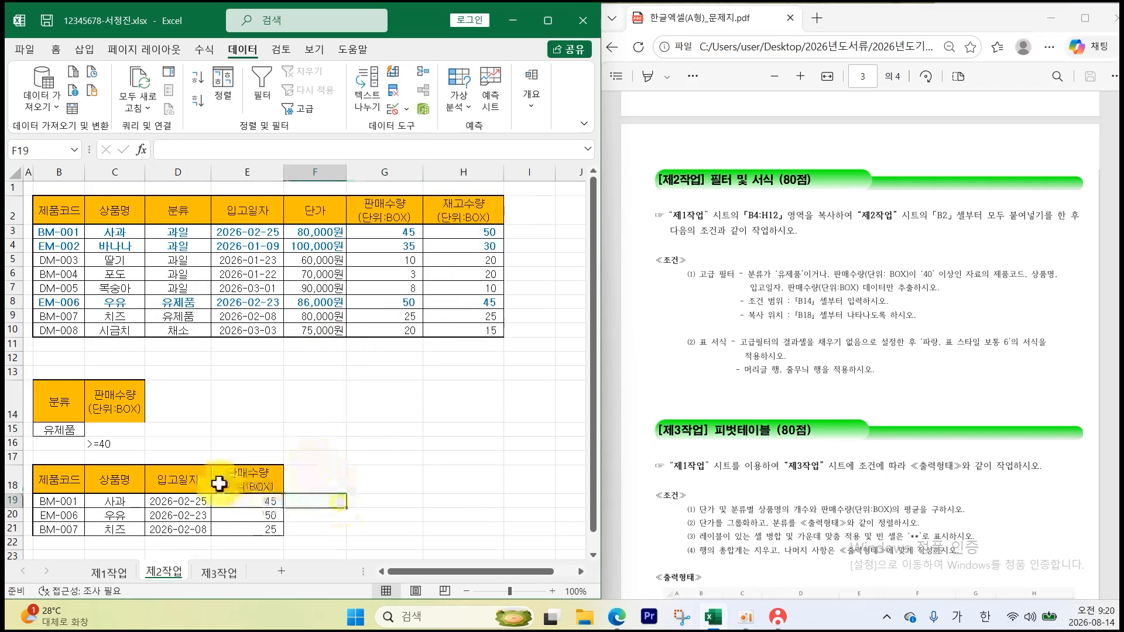
{"action": "left_click_drag", "start_coordinate": [75, 476], "coordinate": [234, 530]}
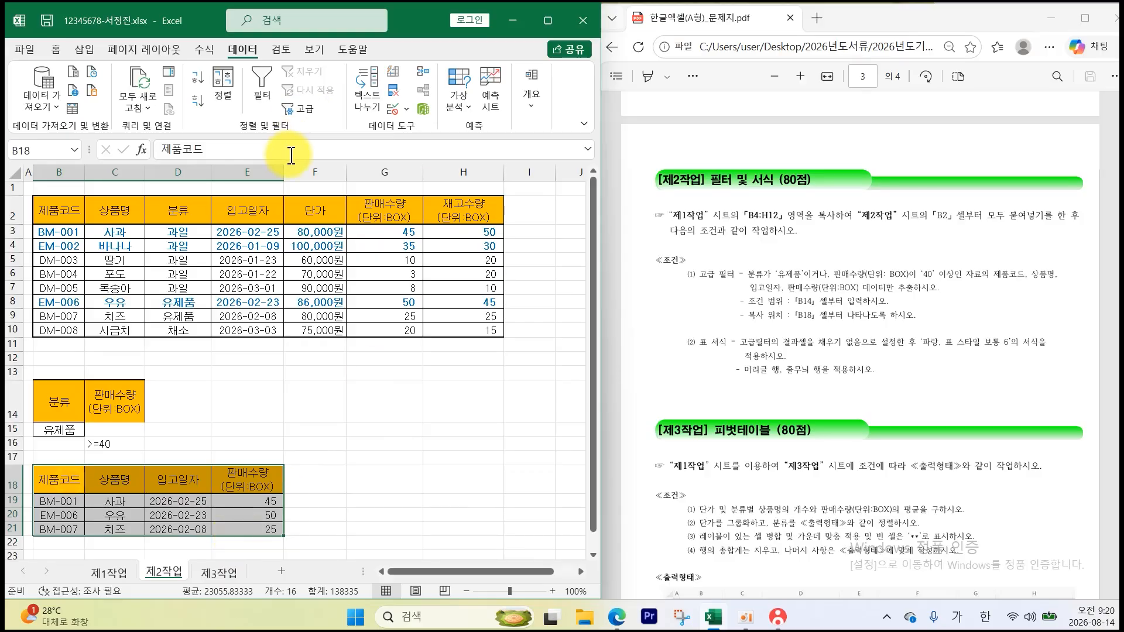
- Apply a border style to the filter results
{"action": "left_click", "coordinate": [55, 51]}
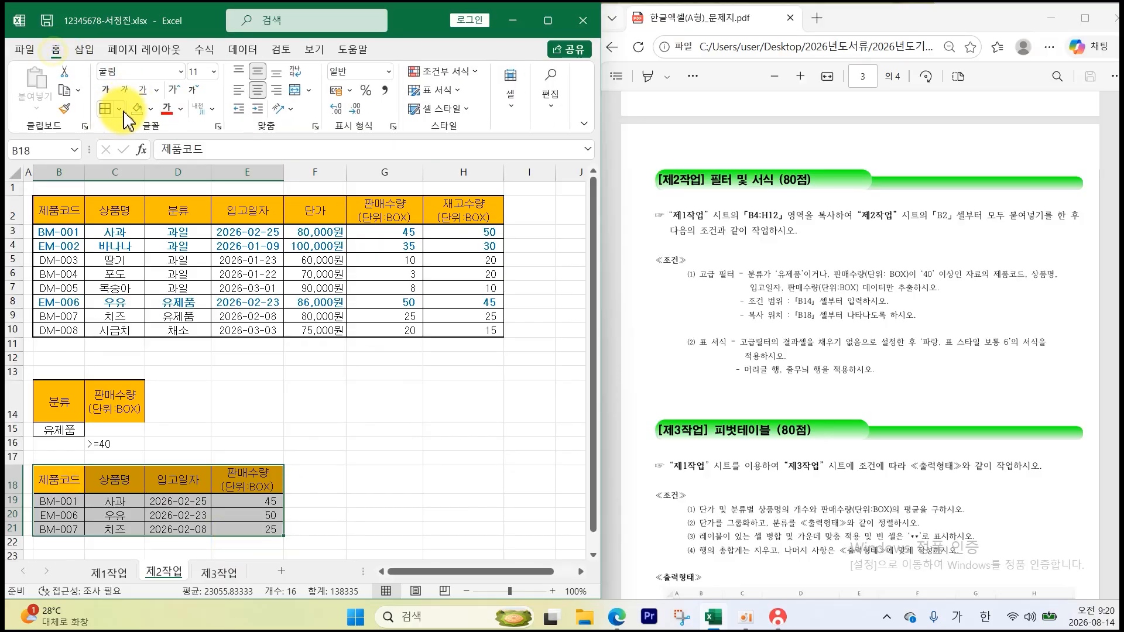
{"action": "left_click", "coordinate": [124, 113]}
{"action": "left_click", "coordinate": [160, 296]}
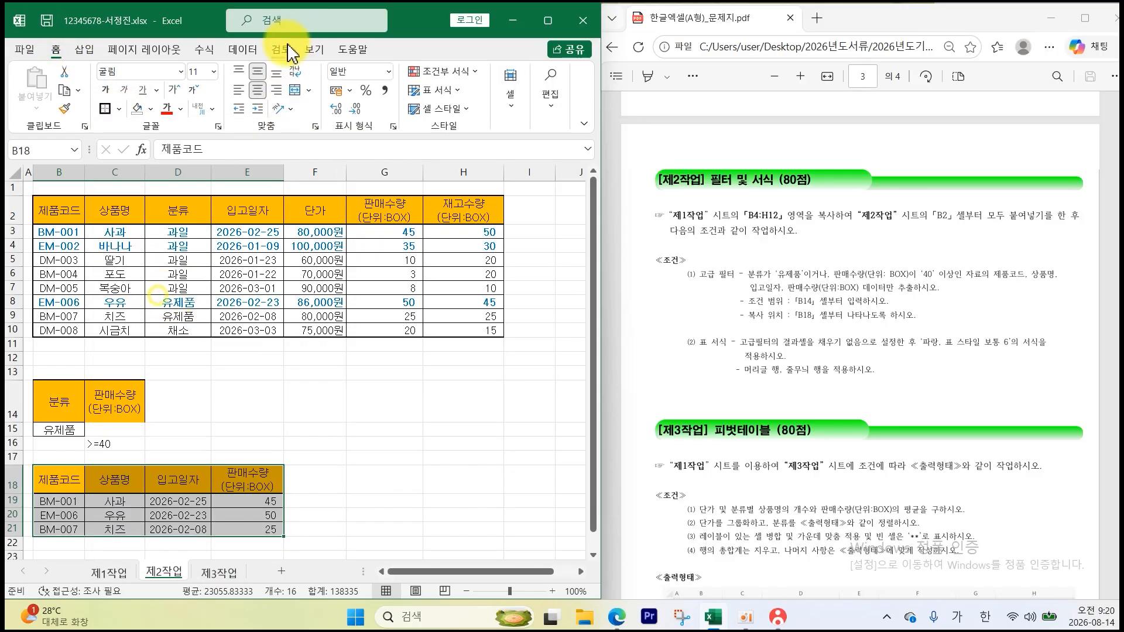
- Turn off 눈금선 gridlines on the 제1작업 sheet from the 보기 tab
{"action": "left_click", "coordinate": [314, 50]}
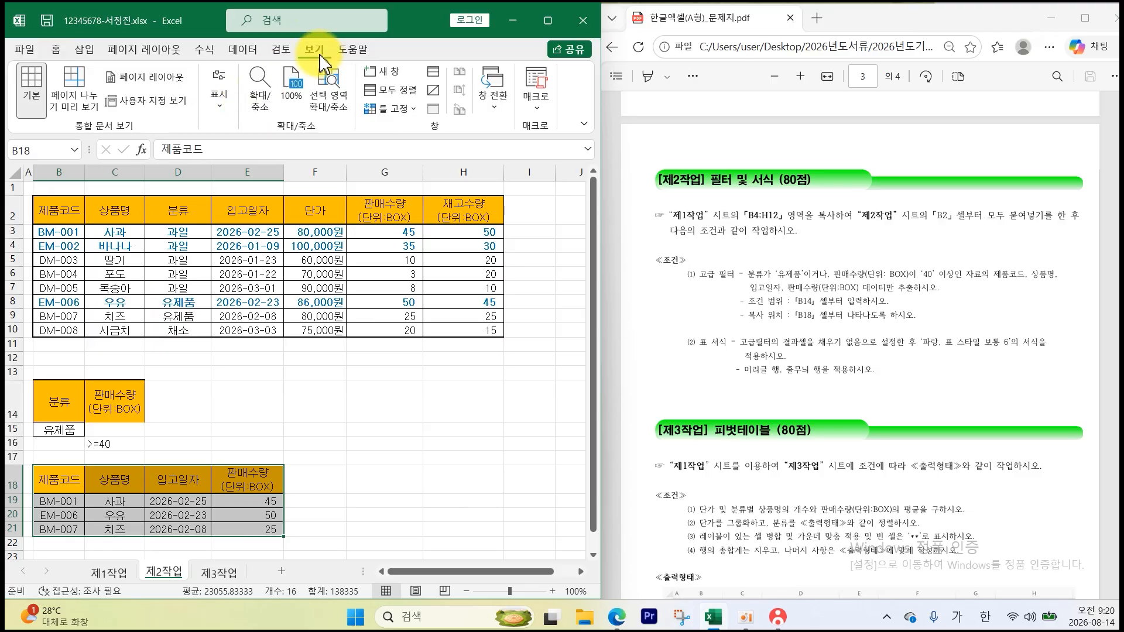
{"action": "left_click", "coordinate": [219, 93]}
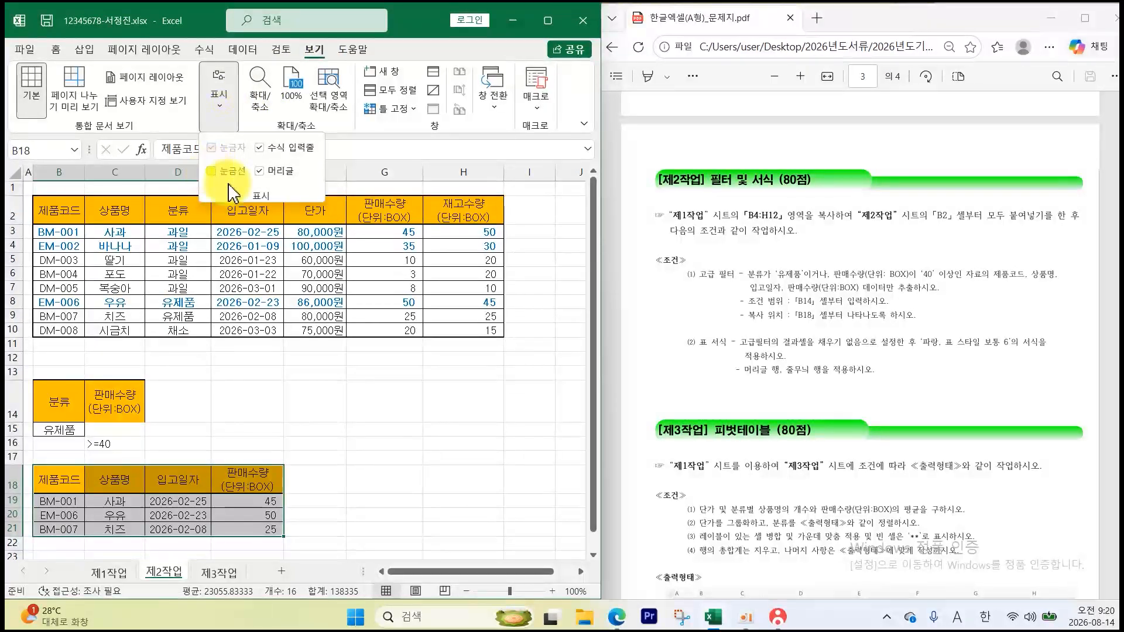
{"action": "left_click", "coordinate": [229, 175]}
{"action": "left_click", "coordinate": [109, 572]}
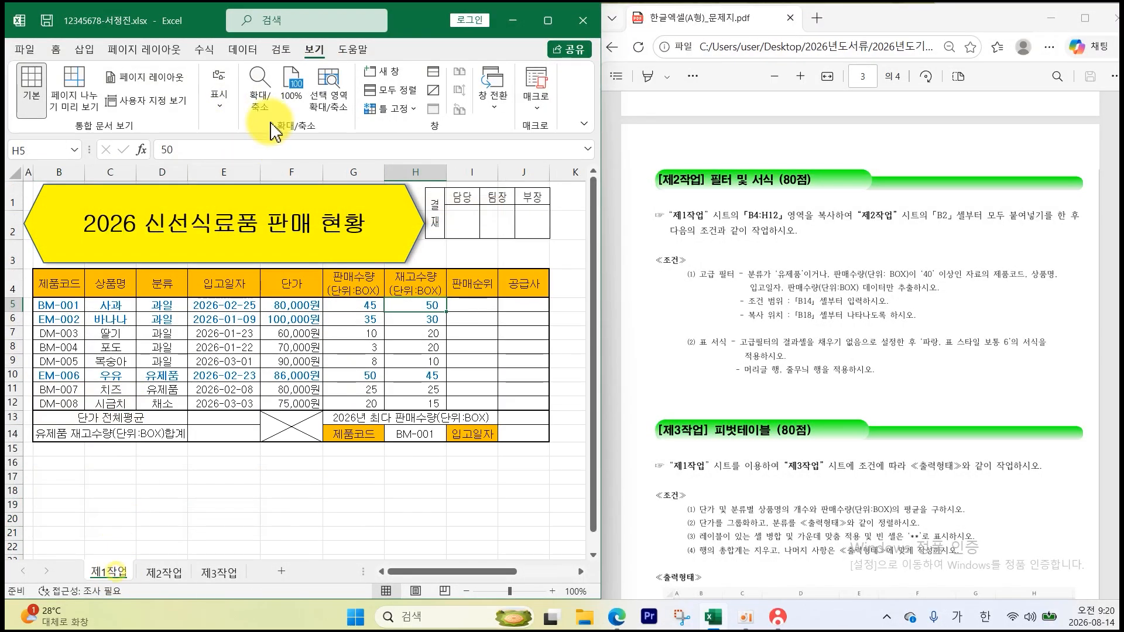
{"action": "left_click", "coordinate": [220, 102]}
{"action": "left_click", "coordinate": [230, 182]}
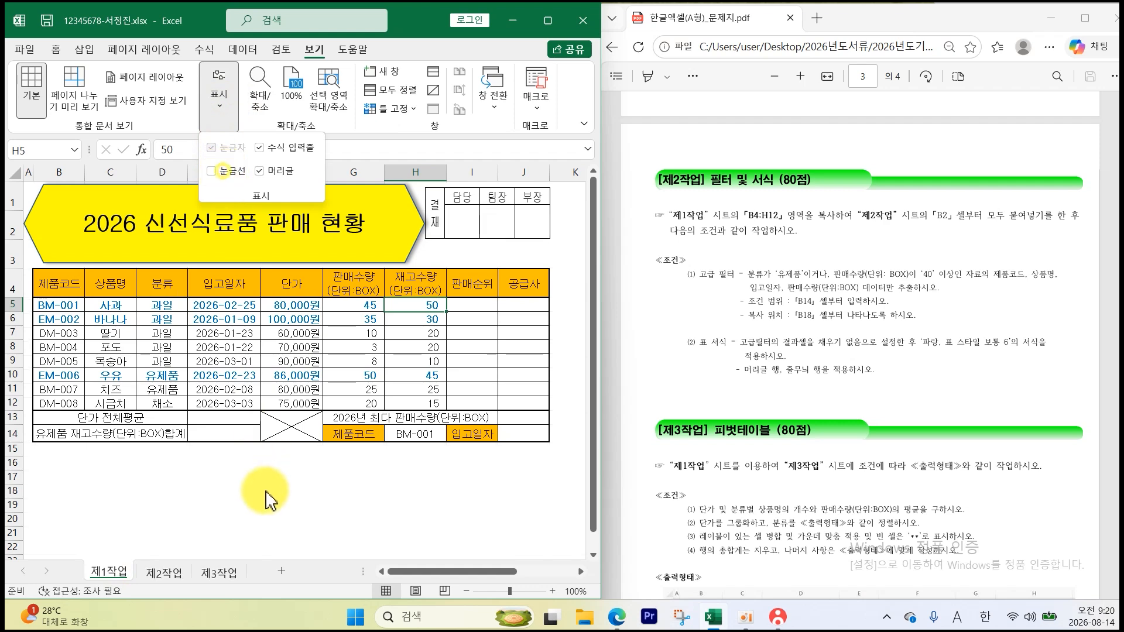
{"action": "left_click", "coordinate": [264, 502]}
- Check the PDF's table-format instruction and select the 제2작업 result range B18:E21
{"action": "left_click", "coordinate": [167, 572]}
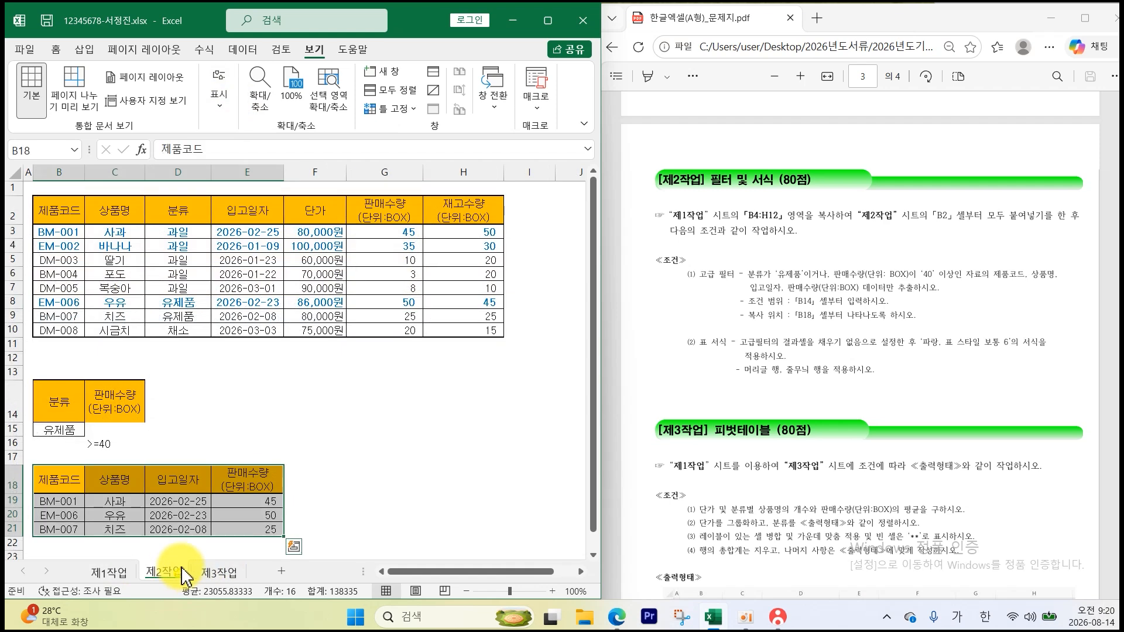
{"action": "left_click", "coordinate": [749, 349]}
{"action": "left_click_drag", "start_coordinate": [749, 349], "coordinate": [864, 347]}
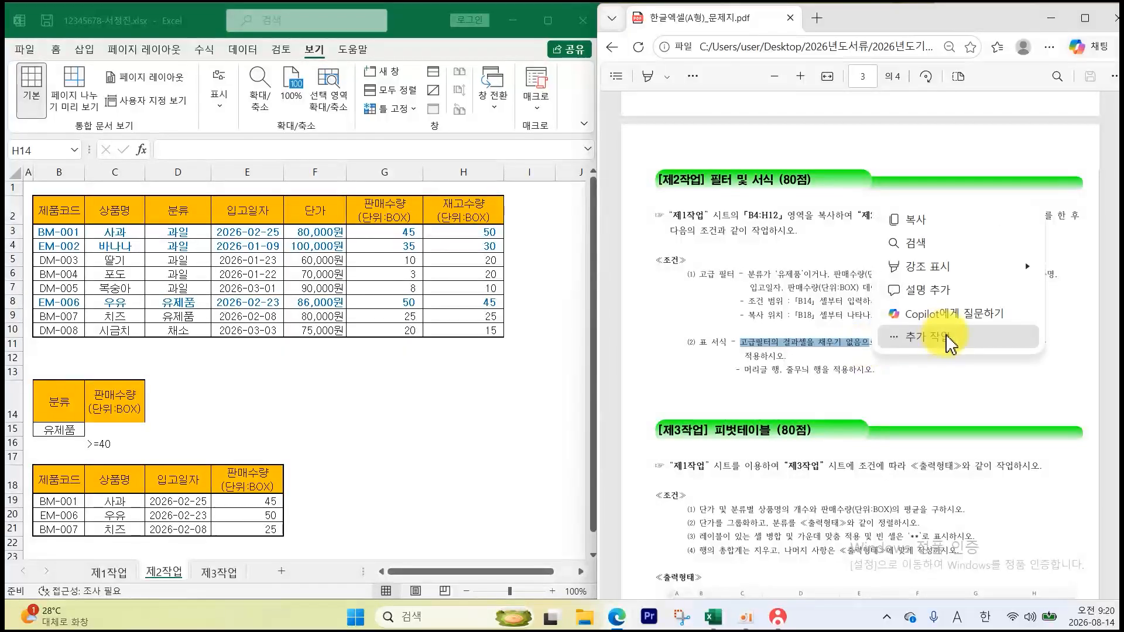
{"action": "left_click", "coordinate": [948, 373]}
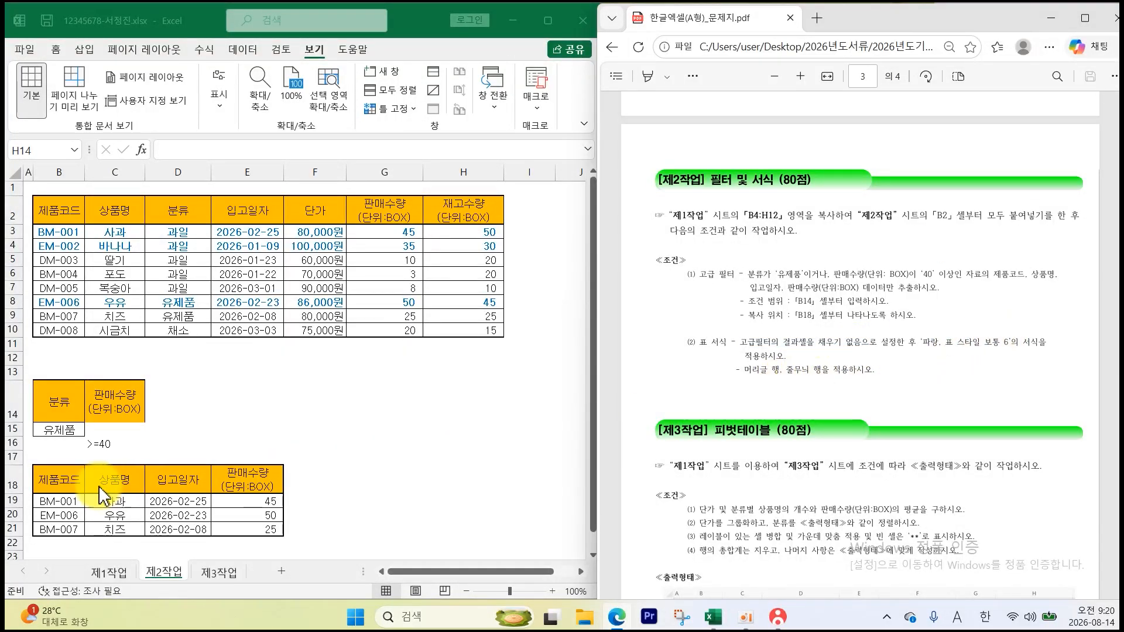
{"action": "left_click_drag", "start_coordinate": [55, 490], "coordinate": [252, 529]}
- Set the B18:E21 fill to 채우기 없음 and apply a blue medium table style with headers
{"action": "left_click", "coordinate": [53, 50]}
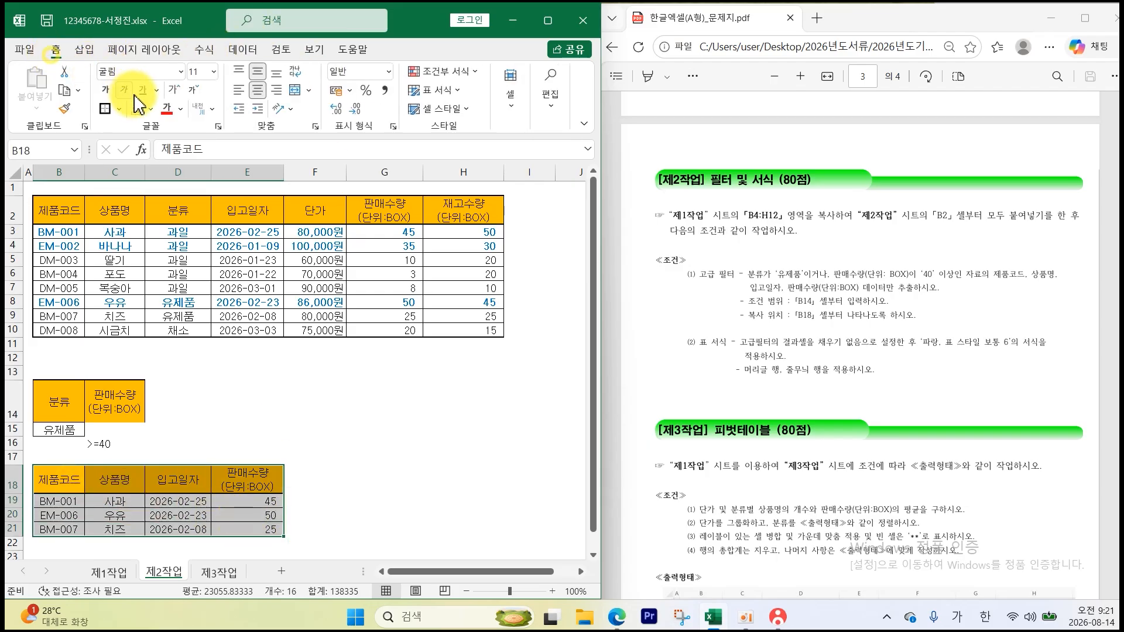
{"action": "left_click", "coordinate": [153, 109]}
{"action": "left_click", "coordinate": [182, 280]}
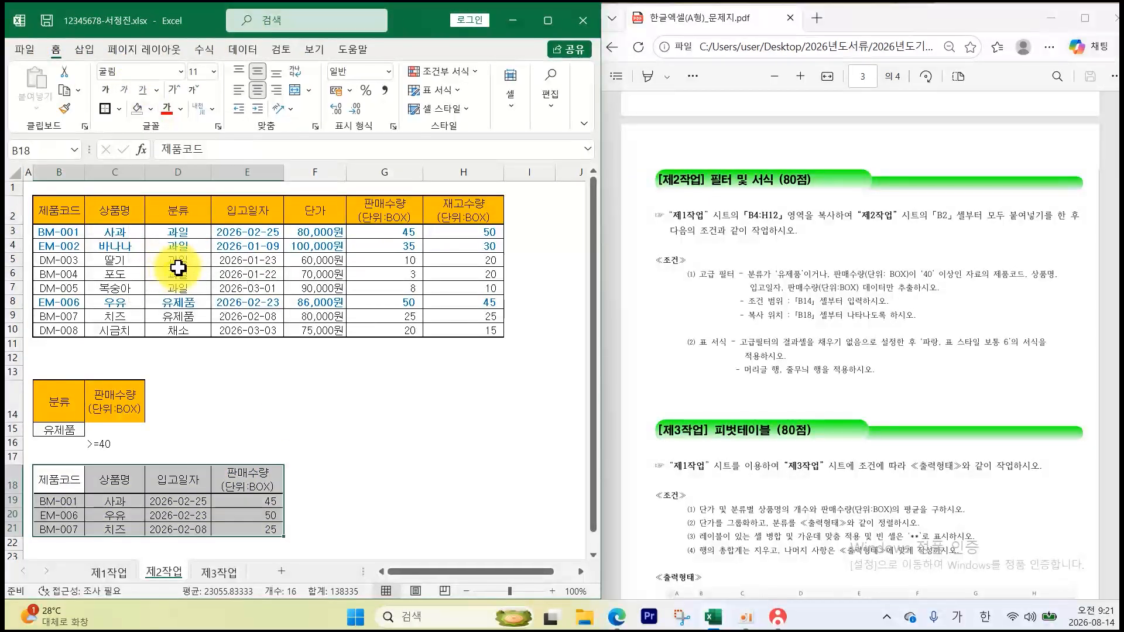
{"action": "left_click", "coordinate": [439, 91]}
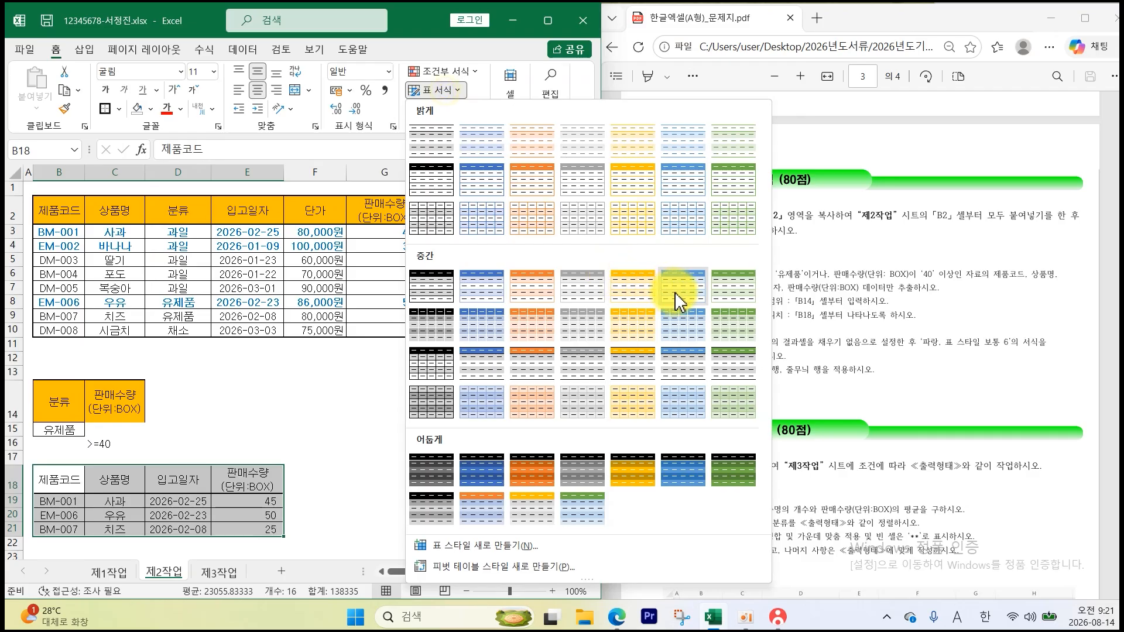
{"action": "left_click", "coordinate": [674, 291]}
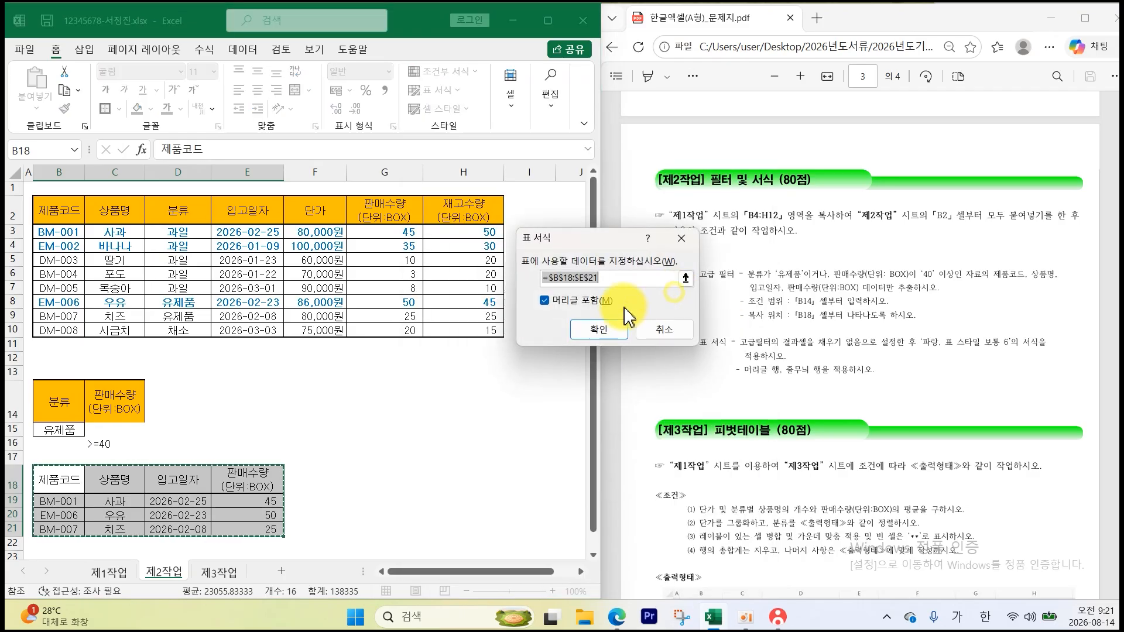
{"action": "left_click", "coordinate": [598, 332]}
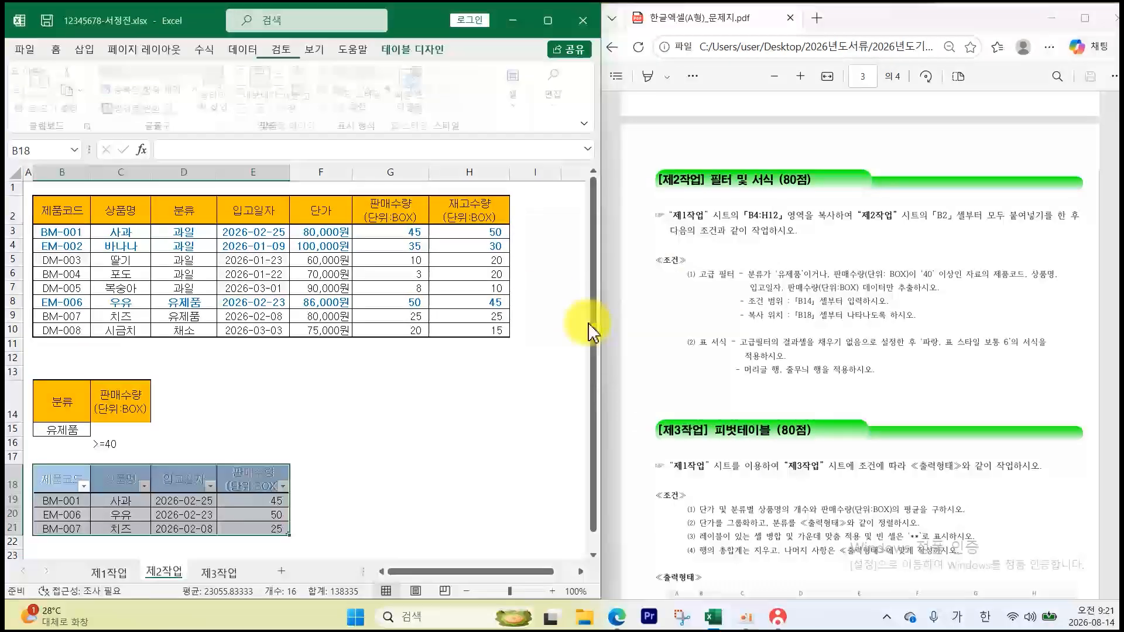
{"action": "left_click", "coordinate": [389, 405]}
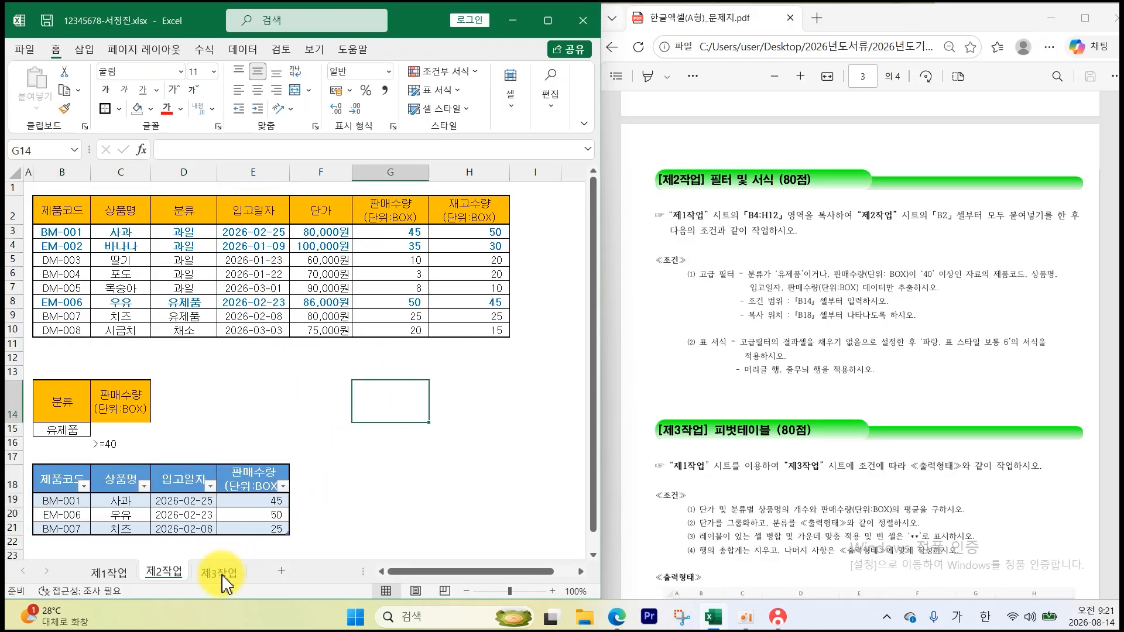
- Select the 제1작업 source data B4:H12
{"action": "scroll", "coordinate": [731, 507], "scroll_direction": "down", "scroll_amount": 4}
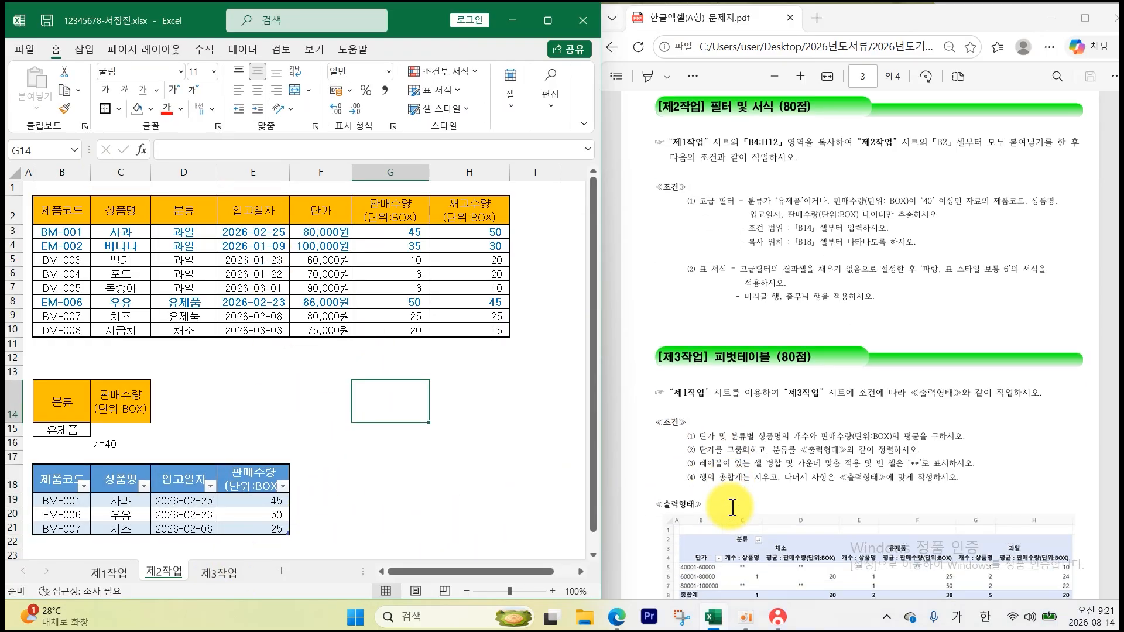
{"action": "scroll", "coordinate": [731, 507], "scroll_direction": "down", "scroll_amount": 1}
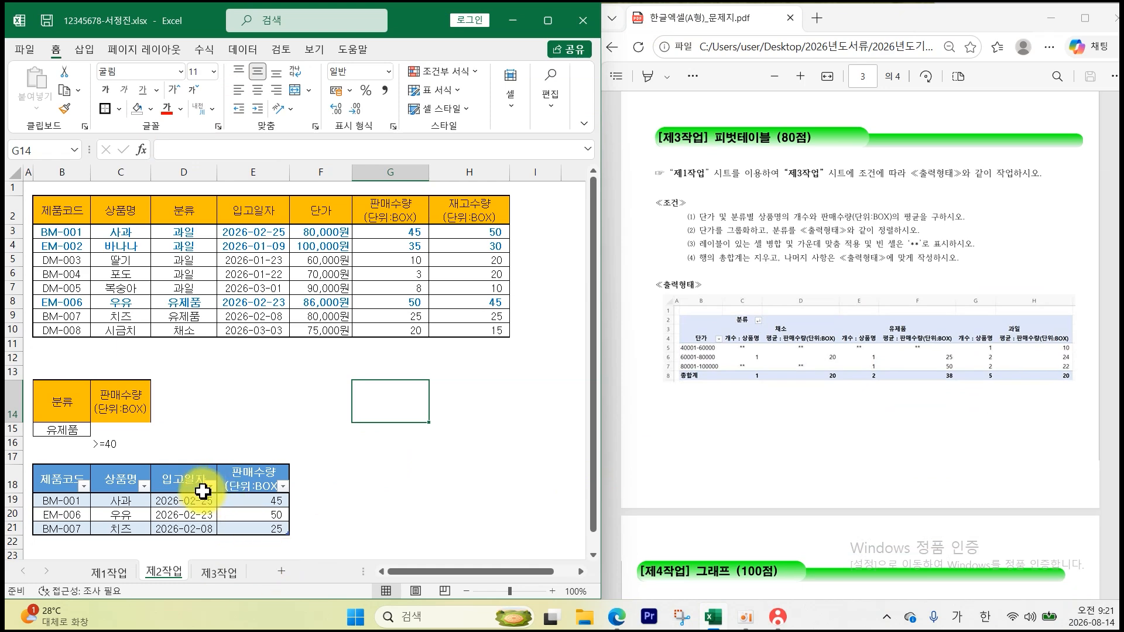
{"action": "left_click", "coordinate": [113, 578]}
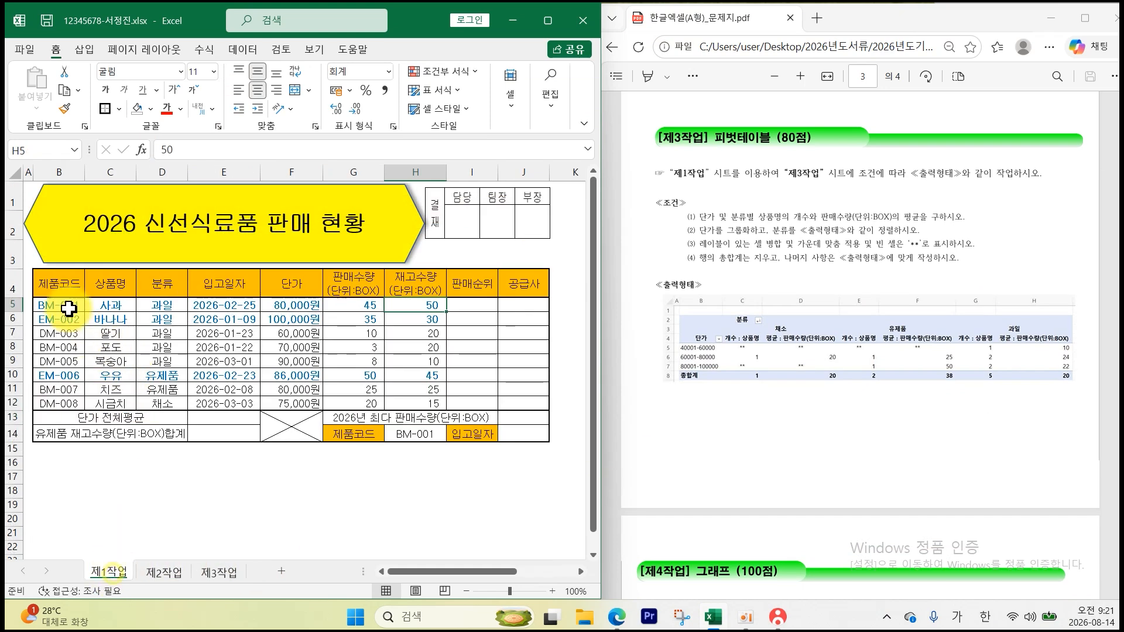
{"action": "left_click", "coordinate": [59, 286]}
{"action": "mouse_move", "coordinate": [59, 286]}
{"action": "left_mouse_down"}
{"action": "mouse_move", "coordinate": [368, 371]}
{"action": "mouse_move", "coordinate": [413, 404]}
{"action": "left_mouse_up"}
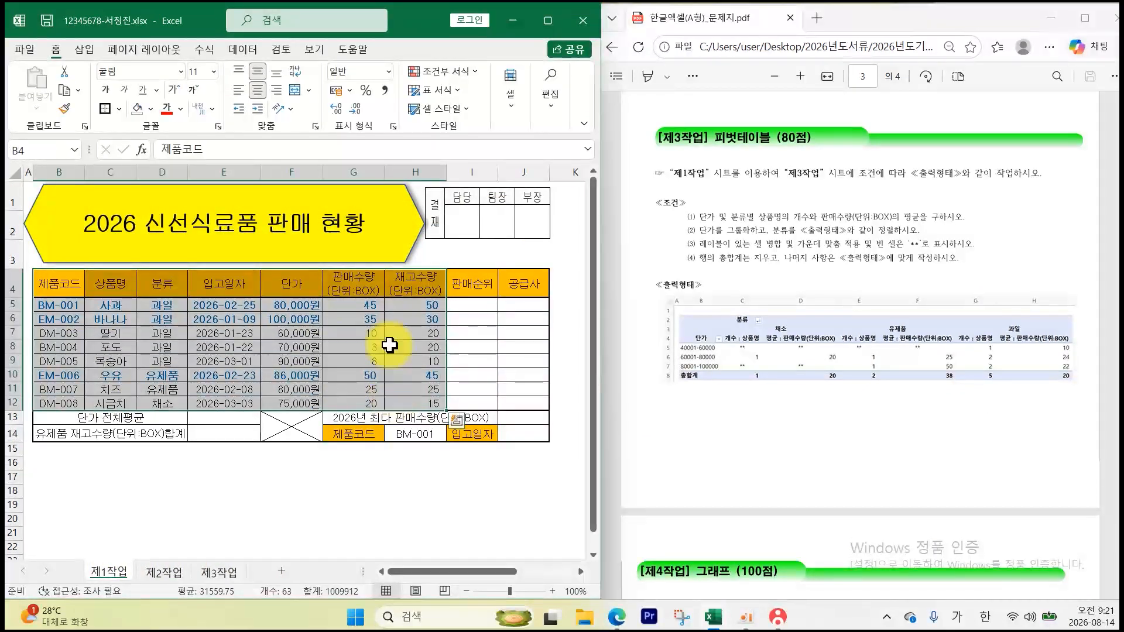
- Insert a pivot table on the existing 제3작업 sheet at cell B2
{"action": "left_click", "coordinate": [243, 50]}
{"action": "left_click", "coordinate": [85, 51]}
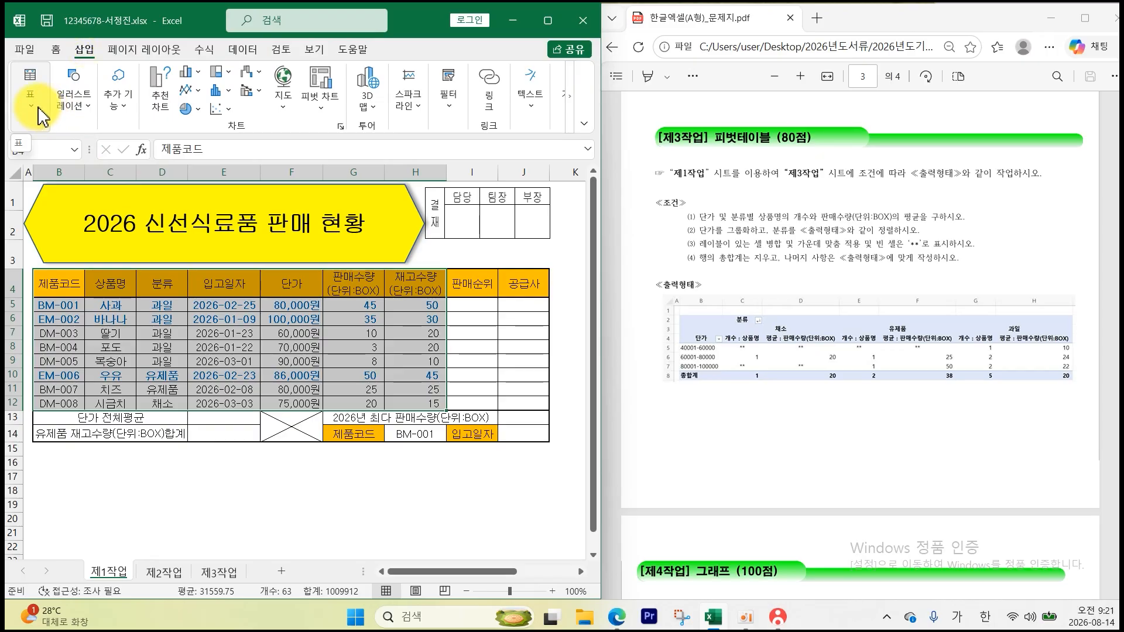
{"action": "left_click", "coordinate": [41, 115]}
{"action": "left_click", "coordinate": [28, 159]}
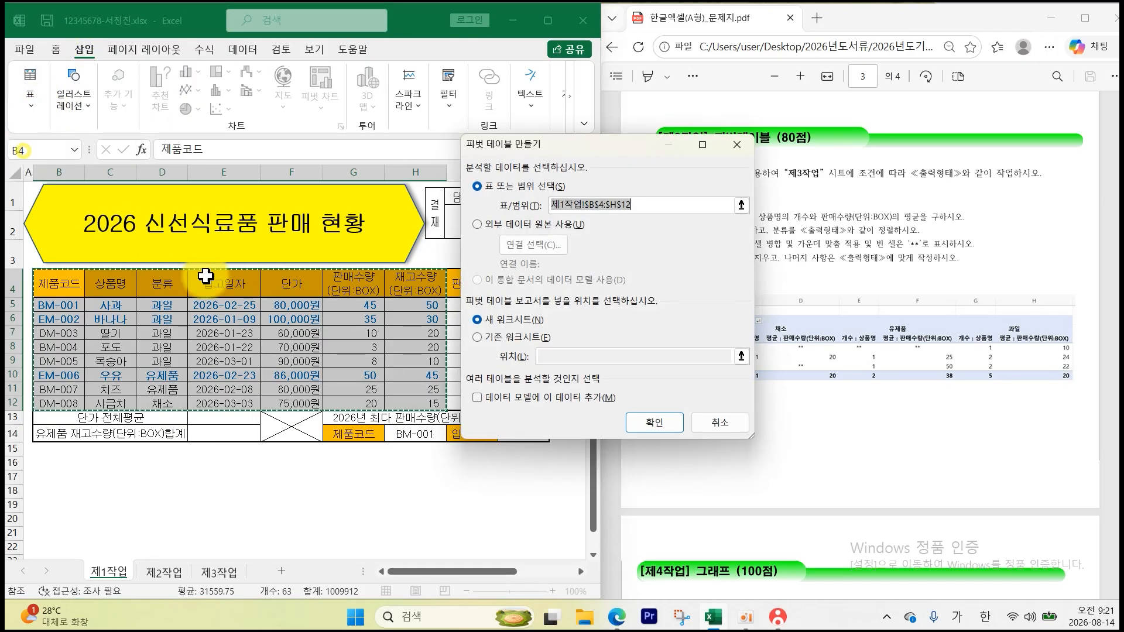
{"action": "left_click", "coordinate": [523, 338]}
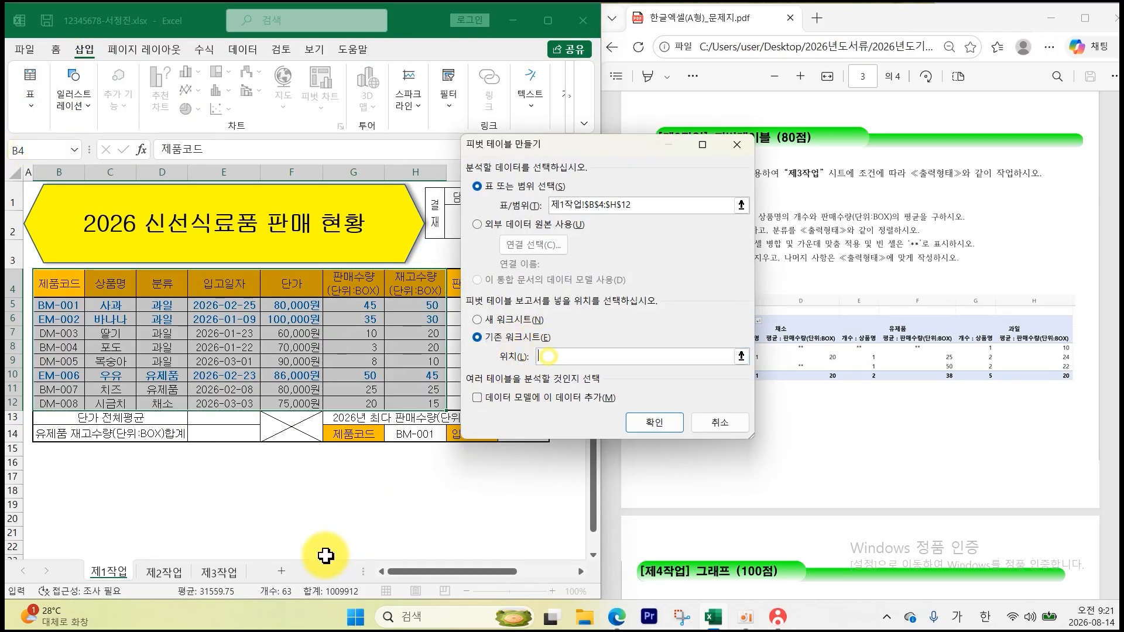
{"action": "left_click", "coordinate": [222, 572]}
{"action": "left_click", "coordinate": [70, 204]}
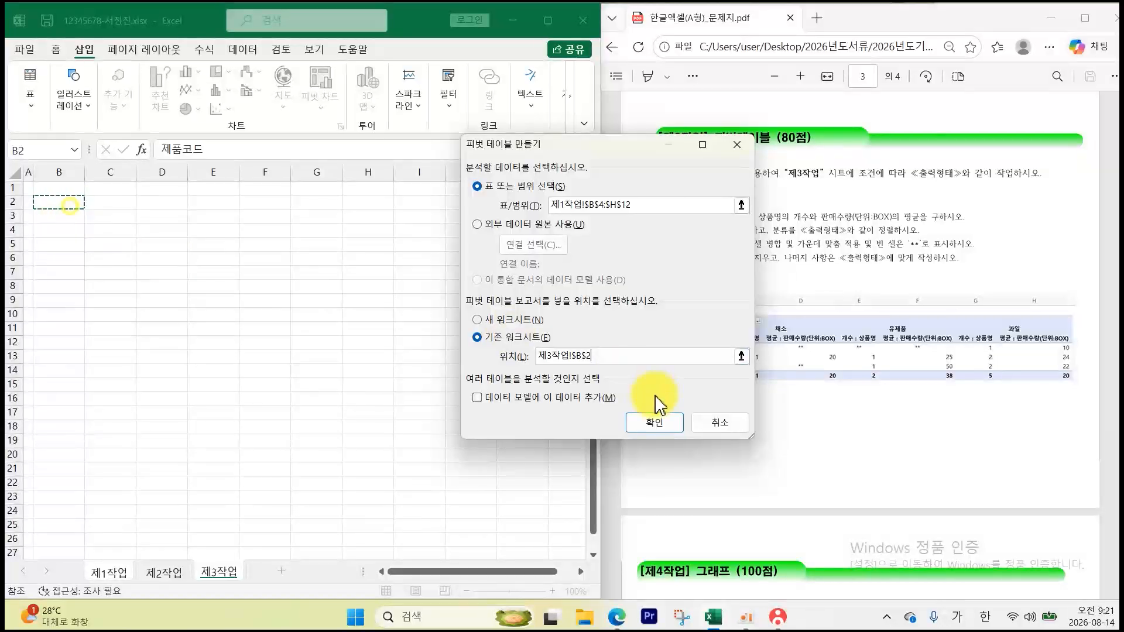
{"action": "left_click", "coordinate": [654, 423]}
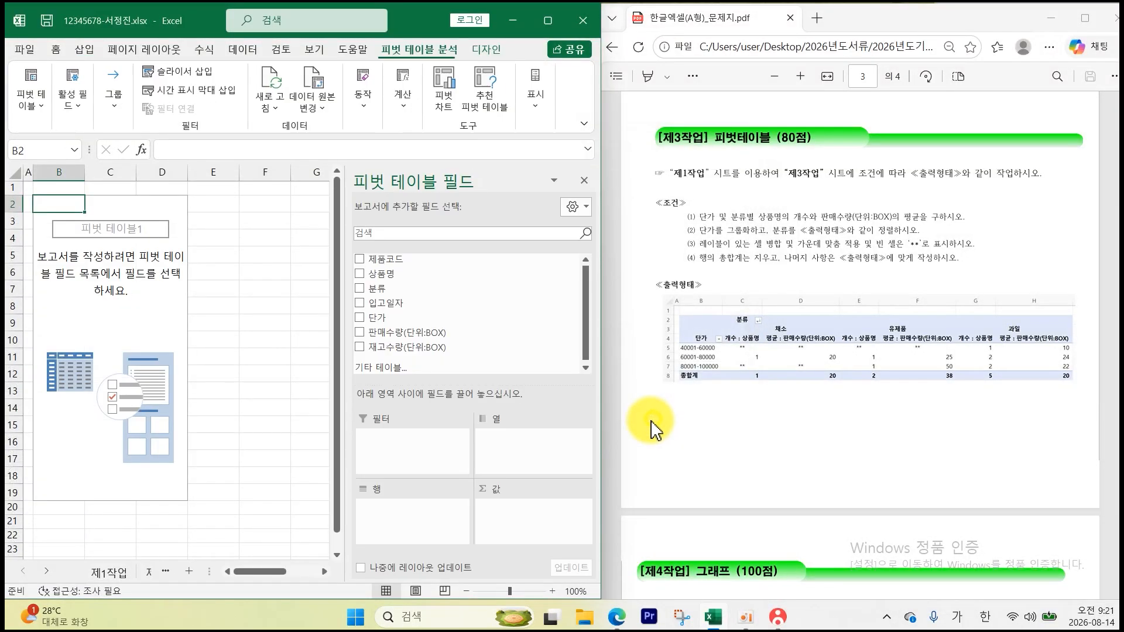
{"action": "left_click", "coordinate": [175, 301]}
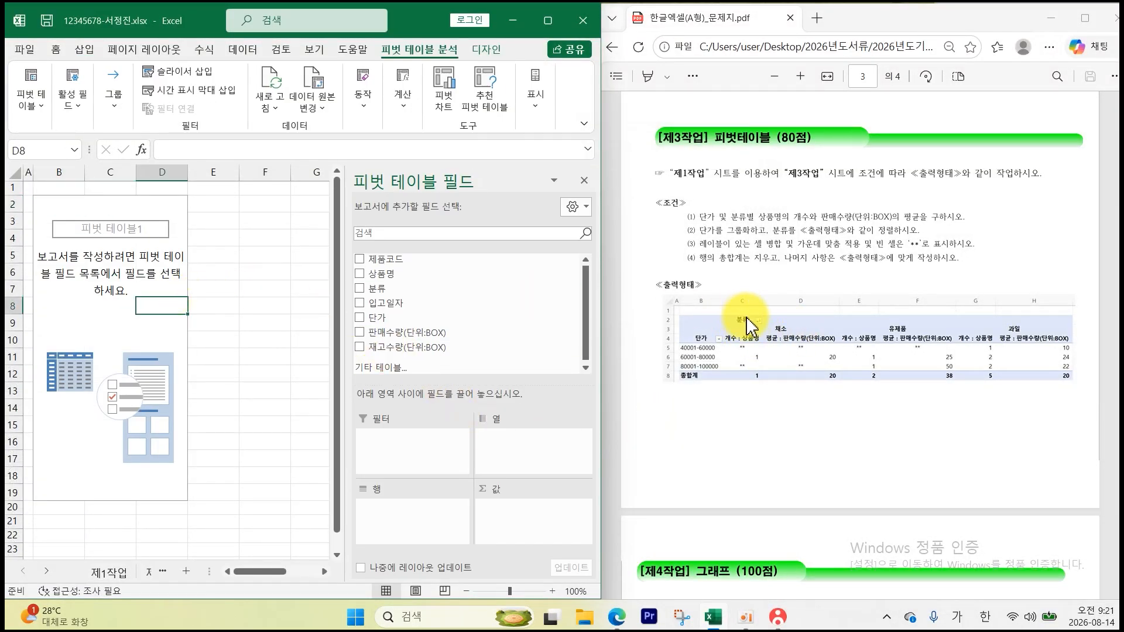
- Place 분류 in columns, 단가 in rows, and 상품명 and 판매수량 in values
{"action": "left_click_drag", "start_coordinate": [379, 288], "coordinate": [512, 436]}
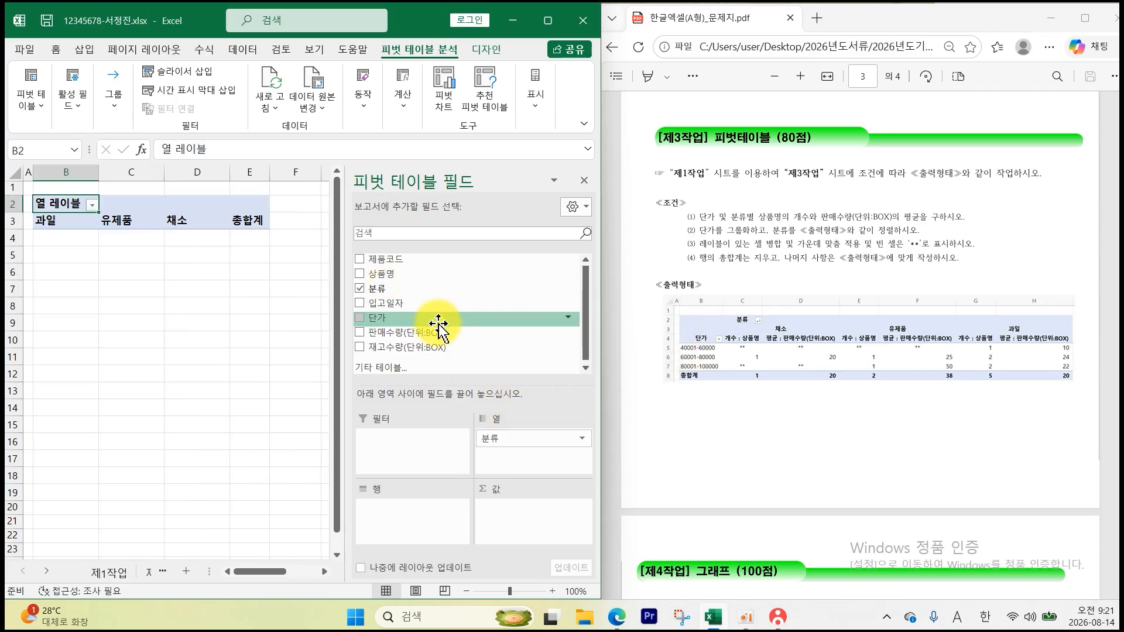
{"action": "left_click_drag", "start_coordinate": [438, 323], "coordinate": [403, 517]}
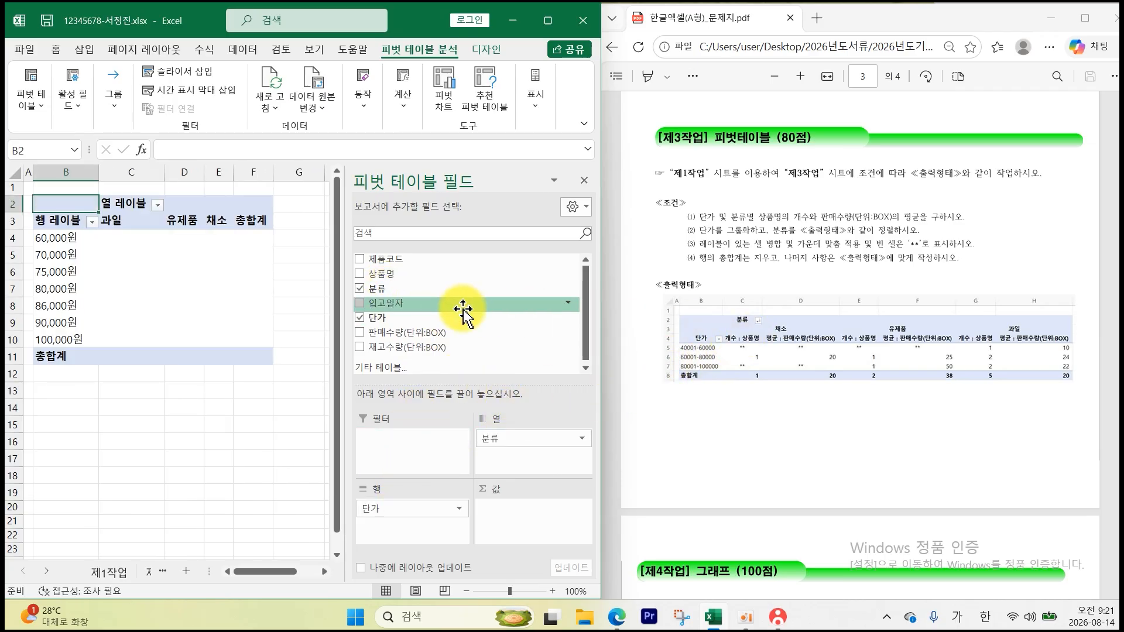
{"action": "left_click_drag", "start_coordinate": [410, 274], "coordinate": [533, 524]}
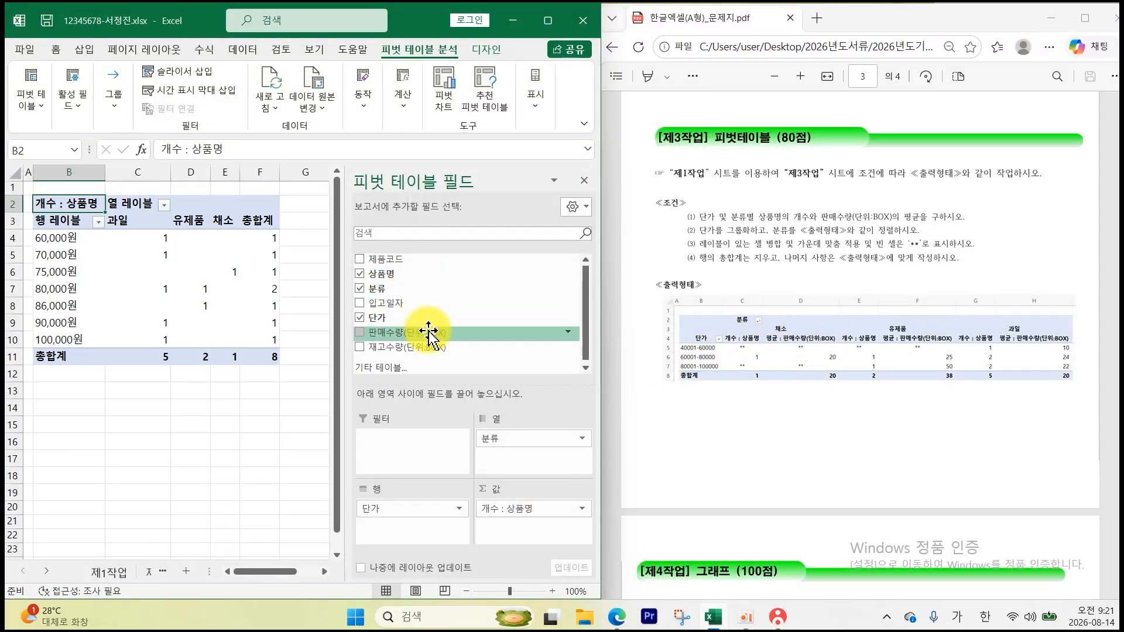
{"action": "left_click_drag", "start_coordinate": [426, 332], "coordinate": [524, 530]}
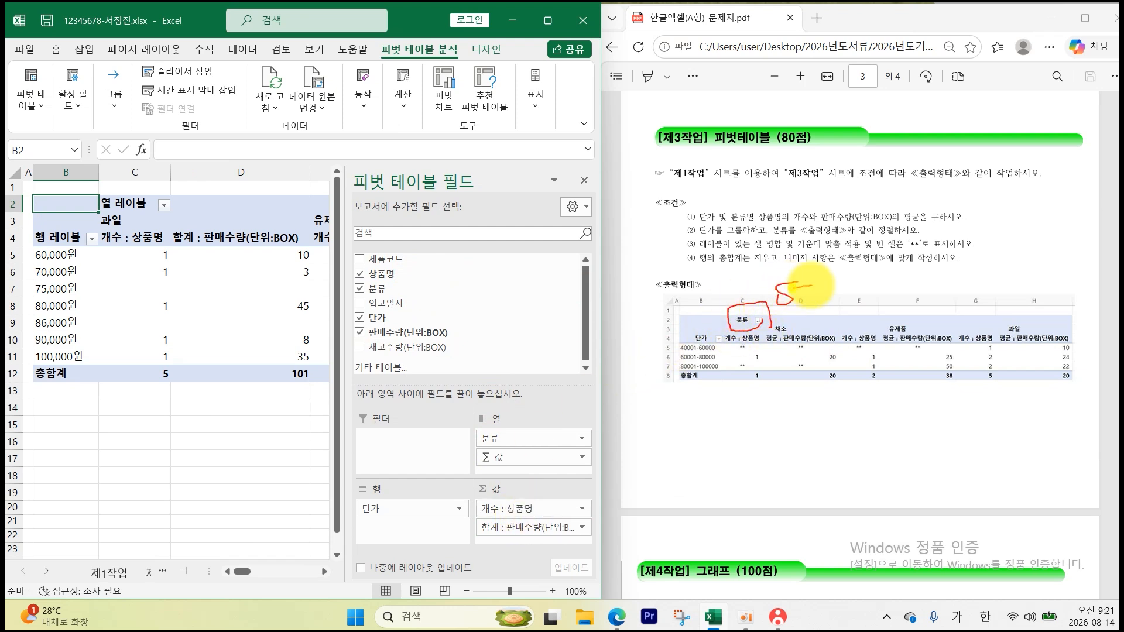
- Mark up the example output's count and average columns, then open 판매수량's value field settings
{"action": "left_click_drag", "start_coordinate": [724, 359], "coordinate": [694, 332]}
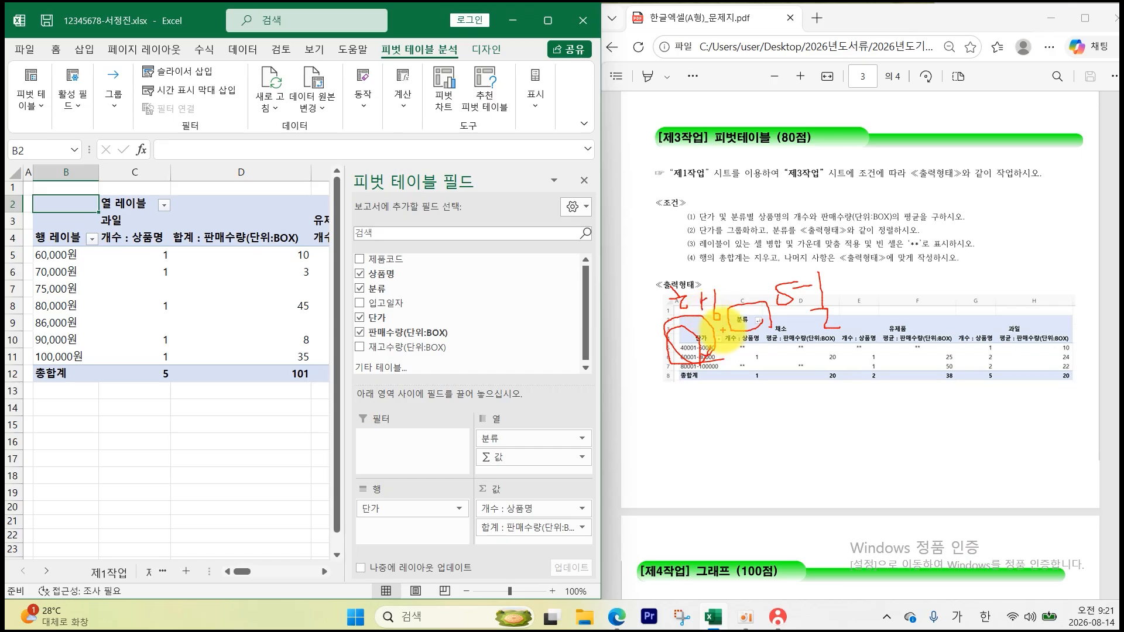
{"action": "left_click_drag", "start_coordinate": [755, 352], "coordinate": [943, 351]}
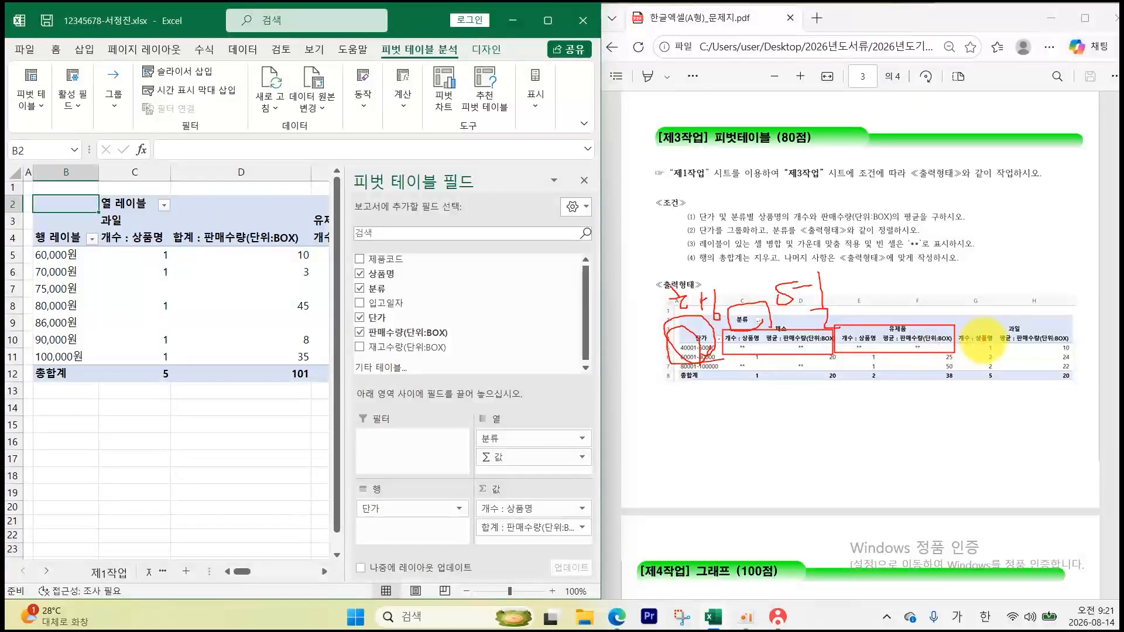
{"action": "left_click_drag", "start_coordinate": [958, 330], "coordinate": [1048, 358]}
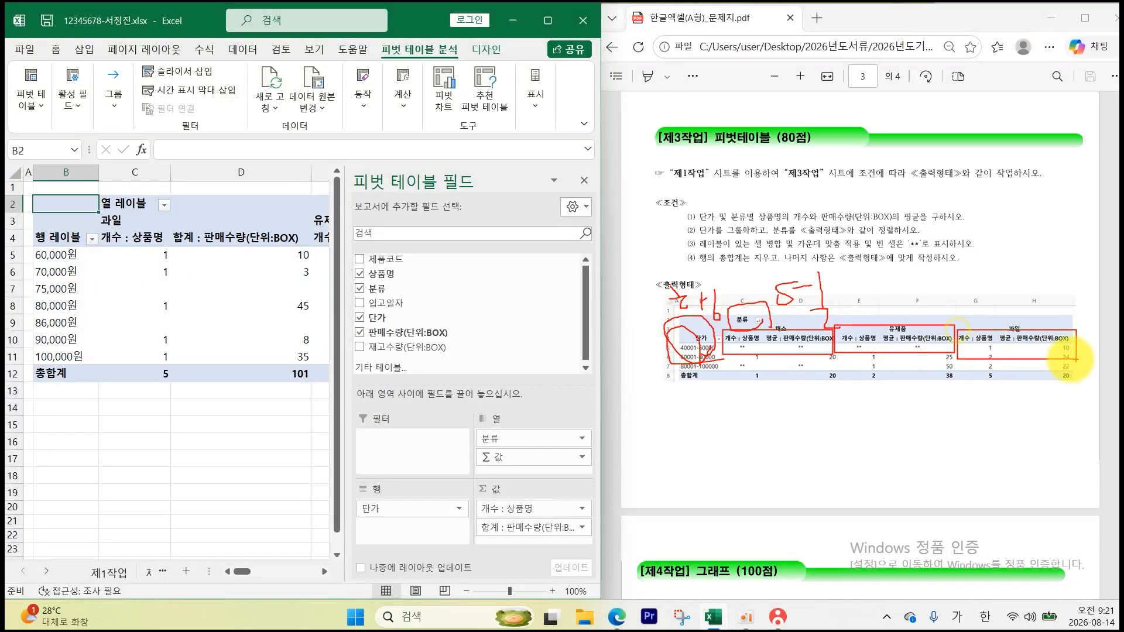
{"action": "mouse_move", "coordinate": [806, 351]}
{"action": "left_mouse_down"}
{"action": "mouse_move", "coordinate": [857, 378]}
{"action": "mouse_move", "coordinate": [985, 346]}
{"action": "left_mouse_up"}
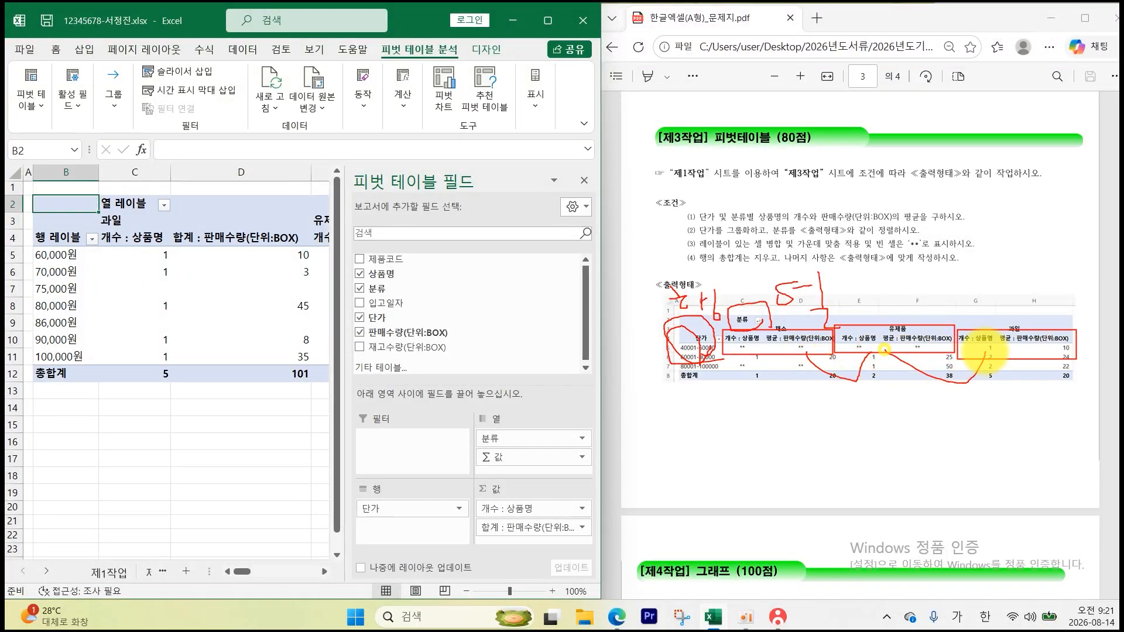
{"action": "left_click_drag", "start_coordinate": [788, 383], "coordinate": [799, 404]}
{"action": "mouse_move", "coordinate": [799, 394]}
{"action": "left_mouse_down"}
{"action": "mouse_move", "coordinate": [833, 386]}
{"action": "mouse_move", "coordinate": [806, 429]}
{"action": "mouse_move", "coordinate": [842, 420]}
{"action": "left_mouse_up"}
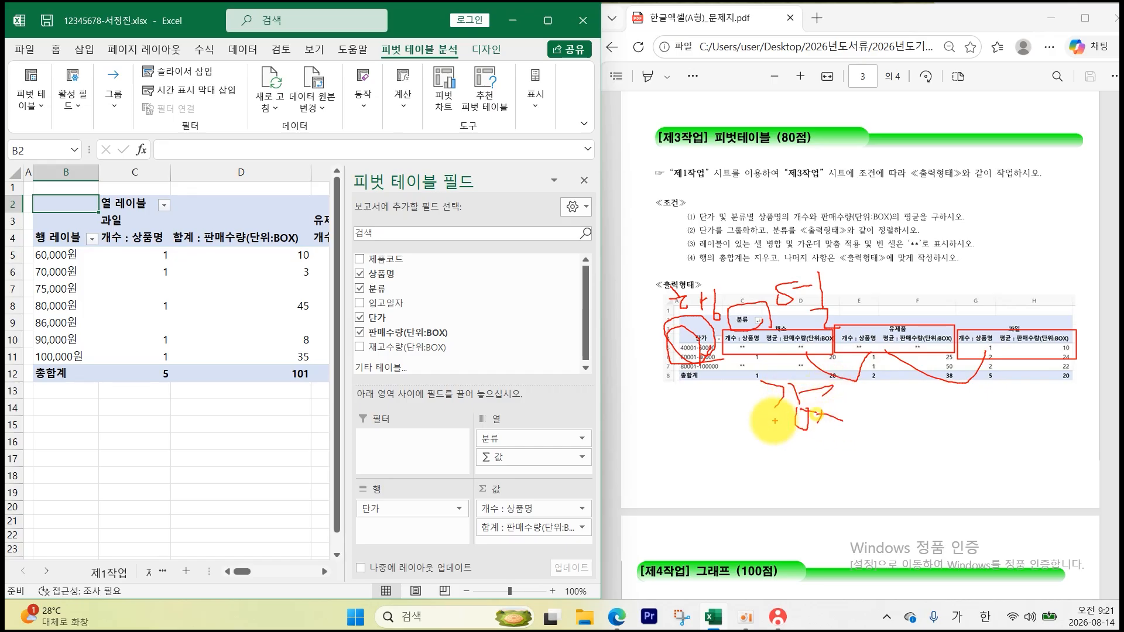
{"action": "key", "text": "Escape"}
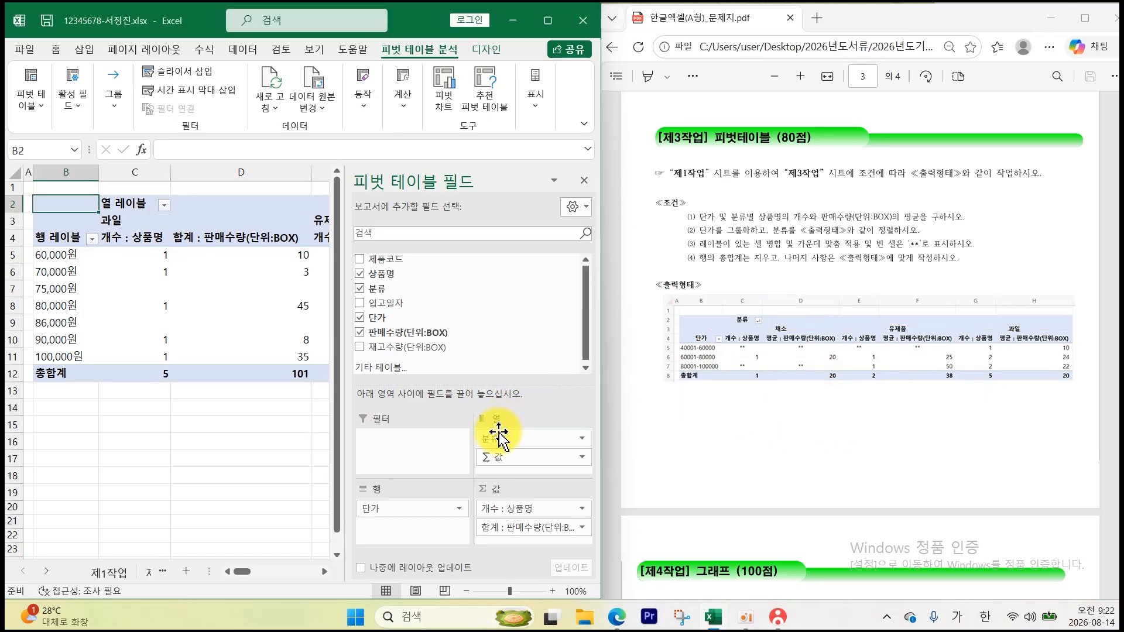
{"action": "left_click", "coordinate": [511, 530]}
{"action": "left_click", "coordinate": [509, 517]}
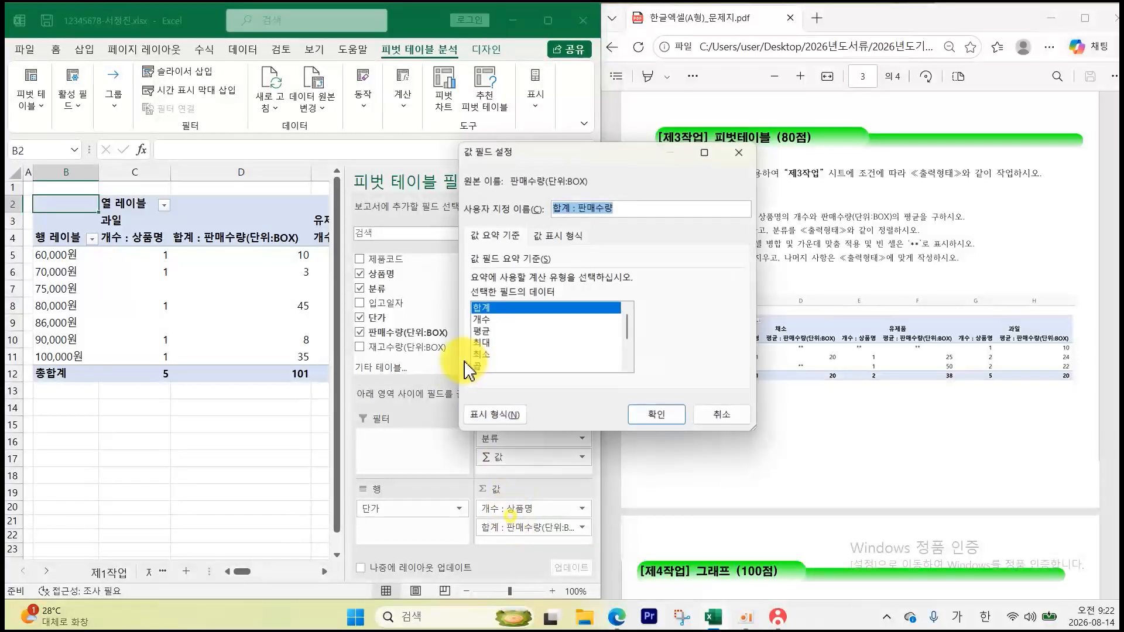
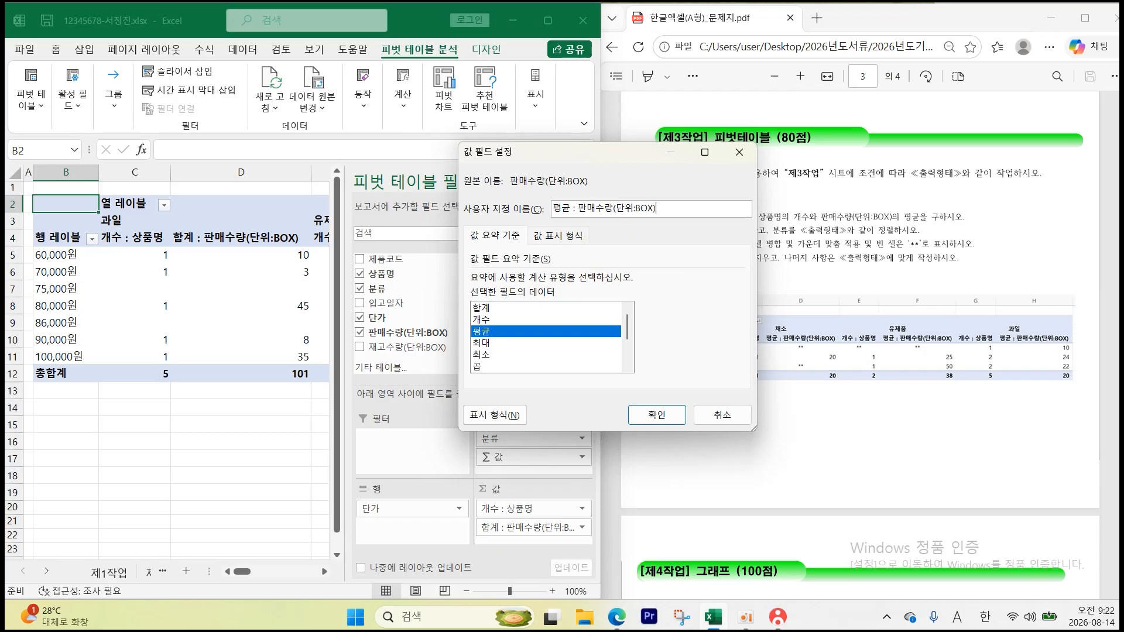
- Average 판매수량 instead of summing it, close the field list, and mark the price grouping condition
{"action": "key", "text": "Return"}
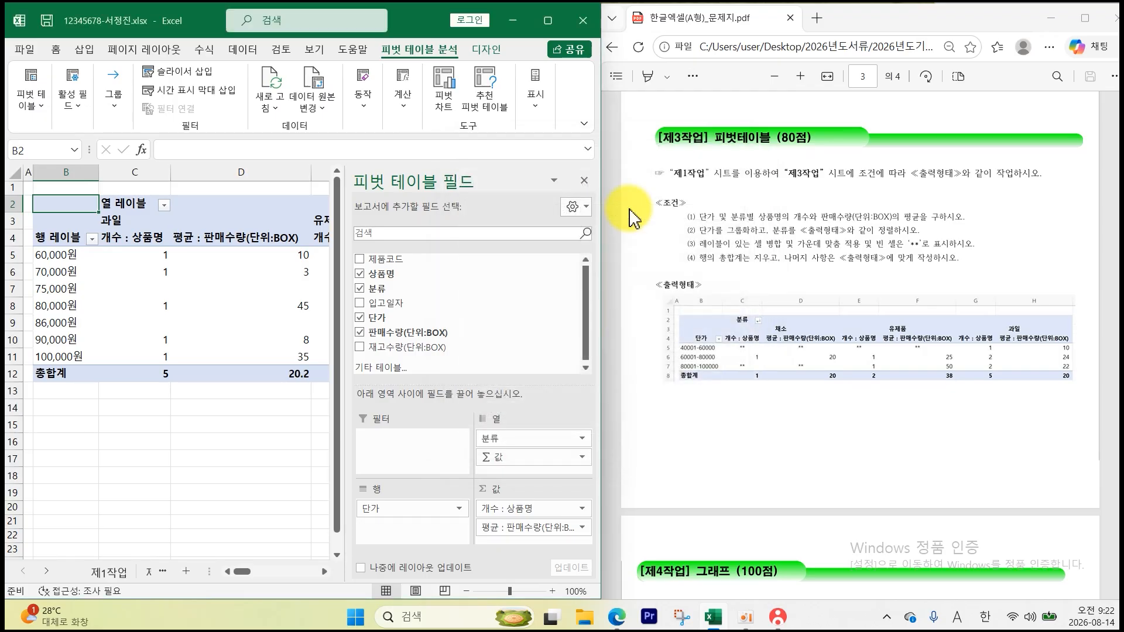
{"action": "left_click", "coordinate": [584, 181]}
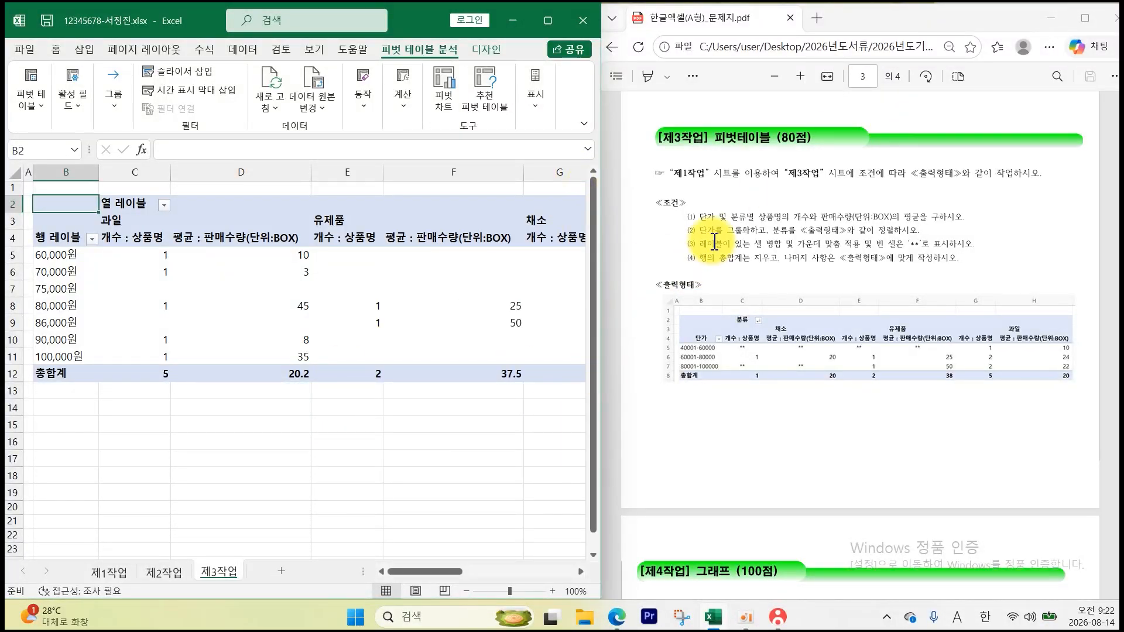
{"action": "left_click_drag", "start_coordinate": [699, 231], "coordinate": [764, 231]}
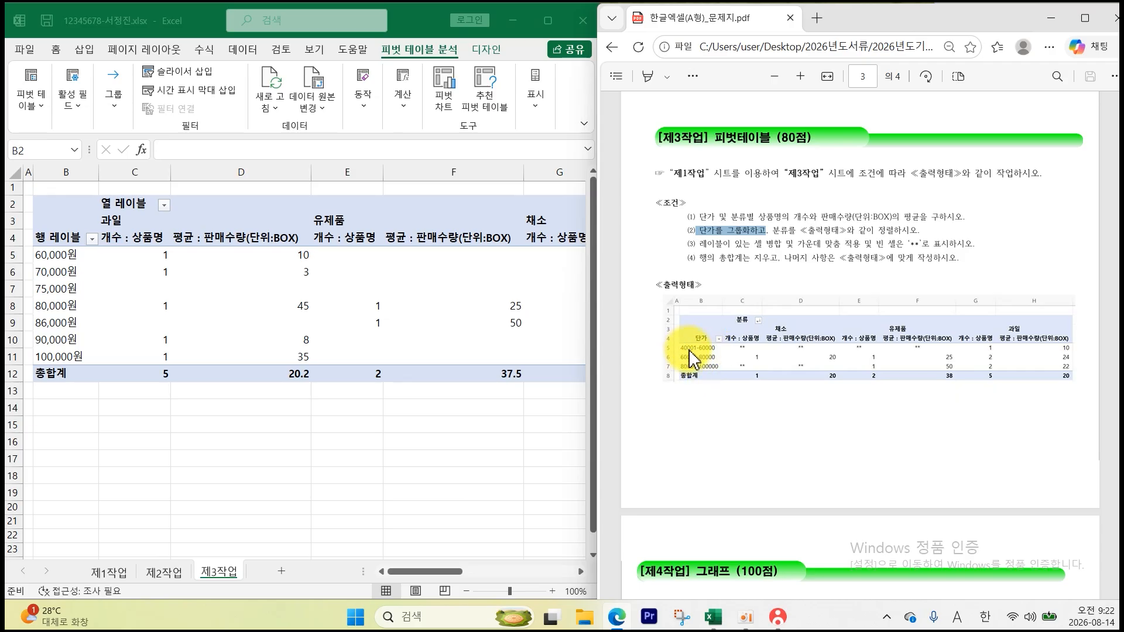
- Replace the 열 레이블 header in C2 with 분류 and the 행 레이블 header in B4 with 단가
{"action": "left_click", "coordinate": [146, 204]}
{"action": "type", "text": "QNS"}
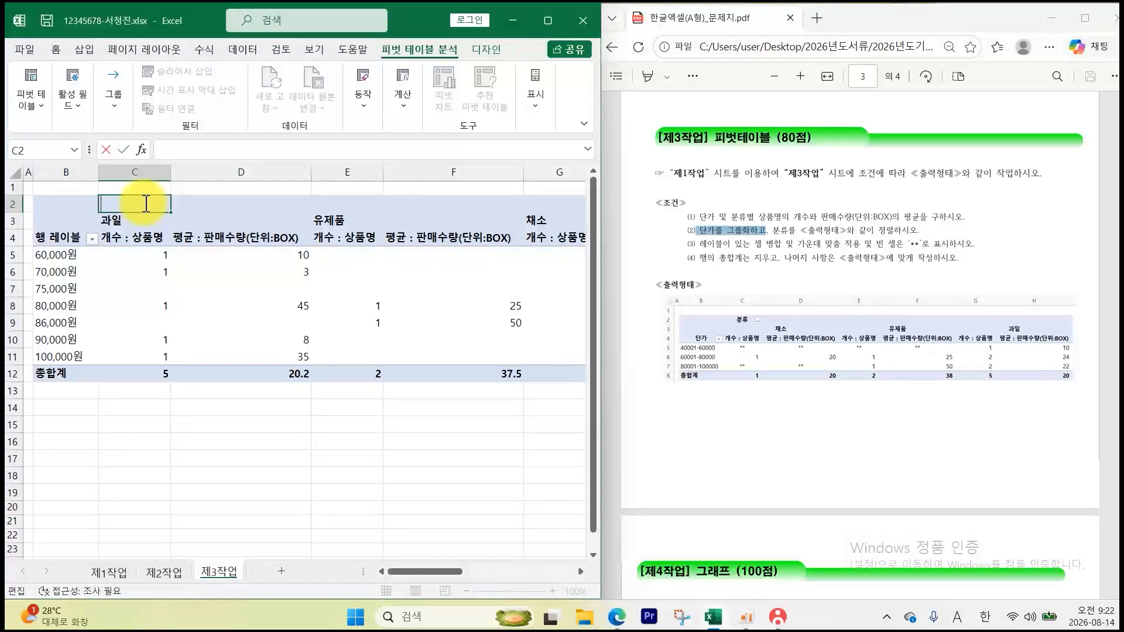
{"action": "type", "text": "fb"}
{"action": "key", "text": "Return"}
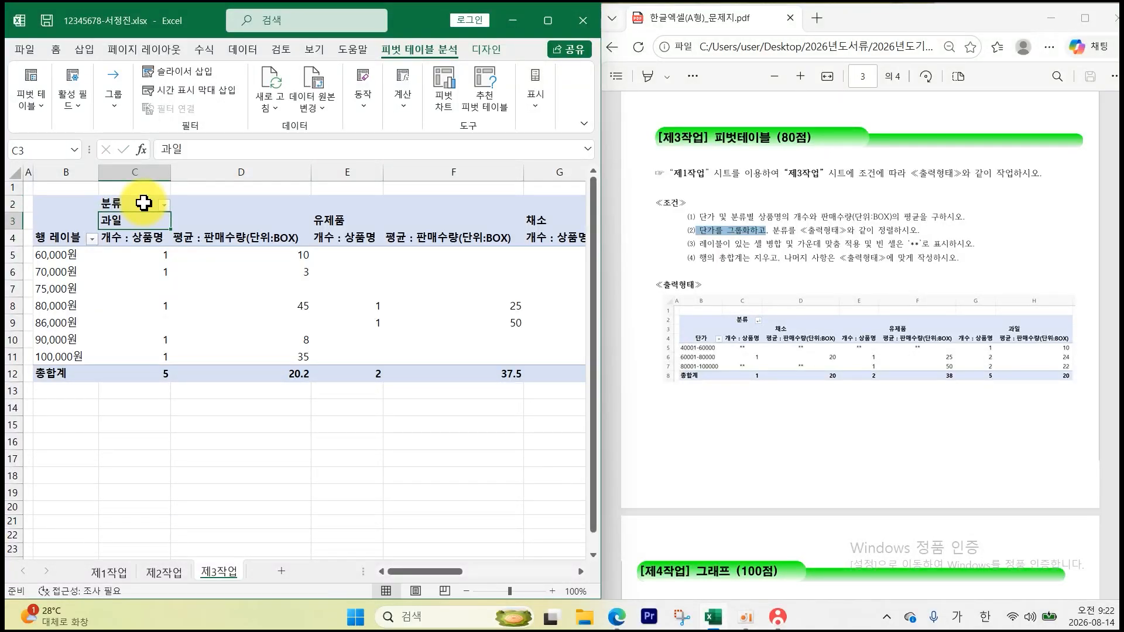
{"action": "double_click", "coordinate": [75, 237]}
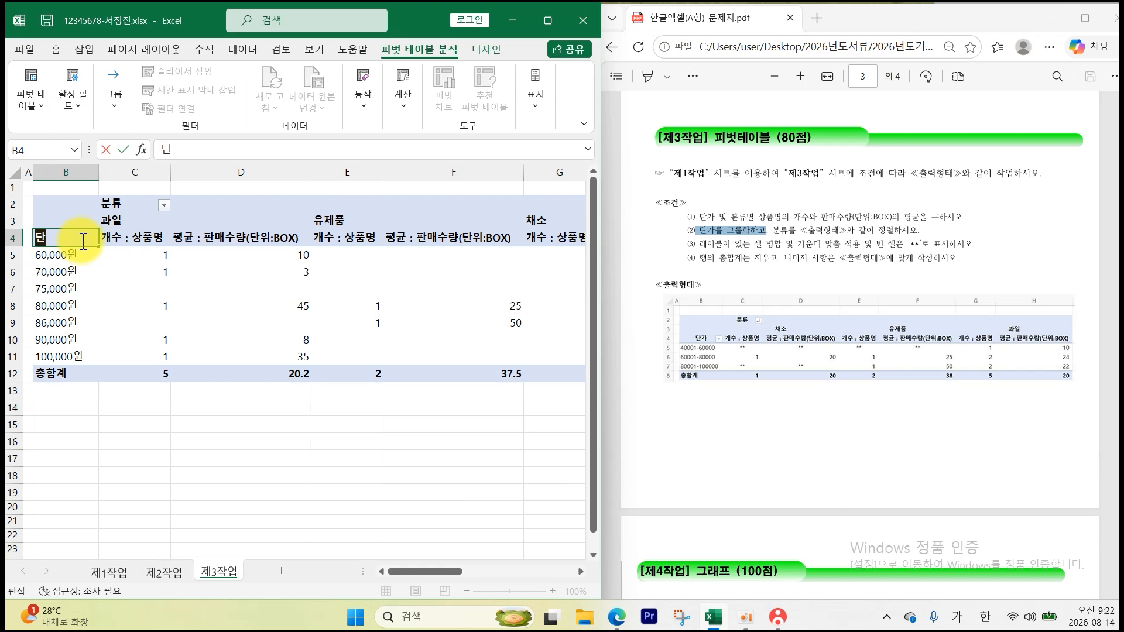
{"action": "key", "text": "Return"}
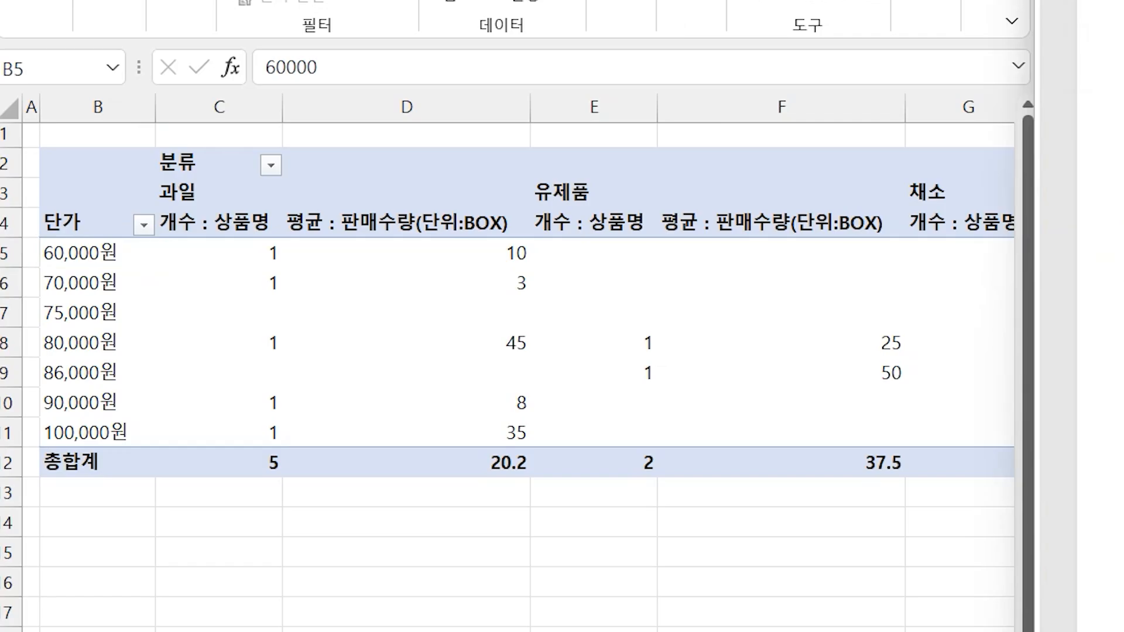
- Group the 단가 rows starting at 40001, ending at 100000, in steps of 20000
{"action": "left_click", "coordinate": [90, 251]}
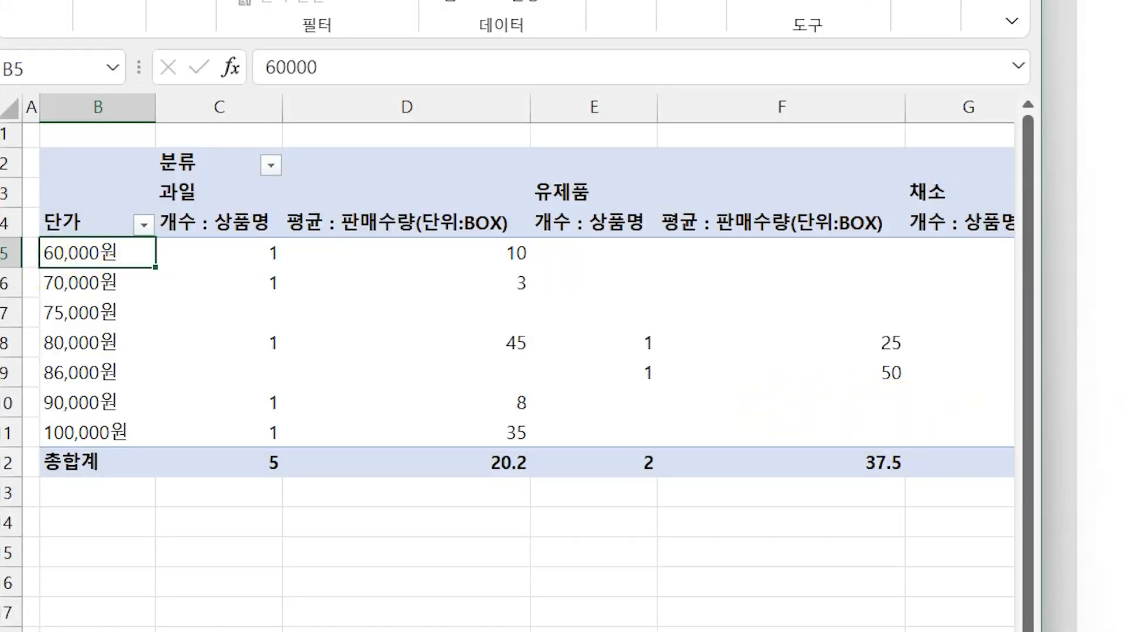
{"action": "right_click", "coordinate": [98, 262]}
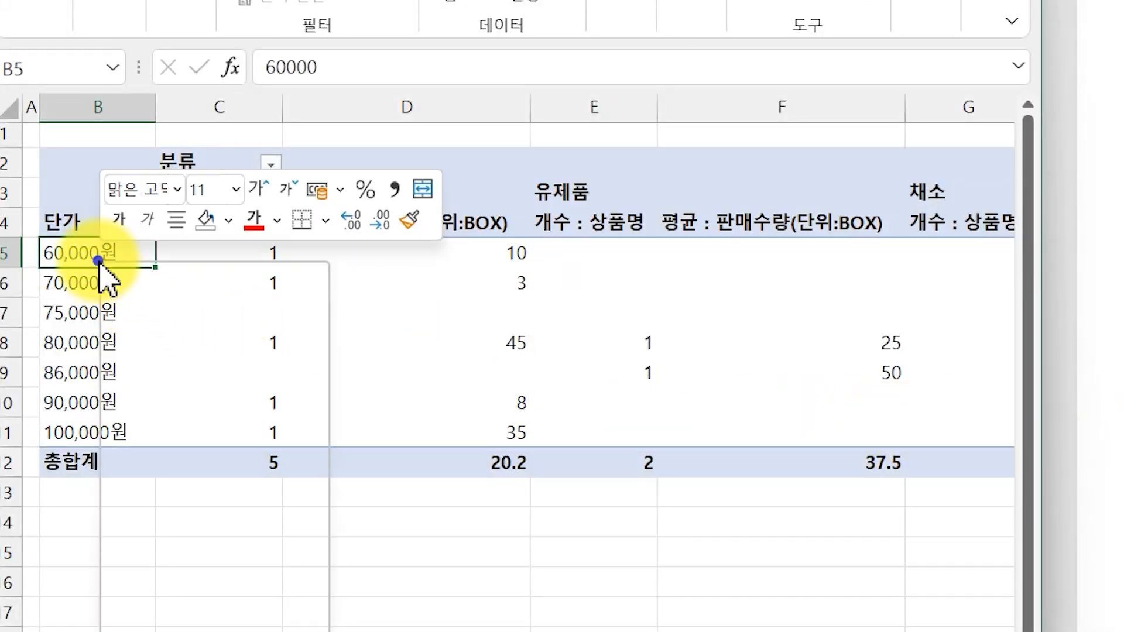
{"action": "left_click", "coordinate": [241, 565]}
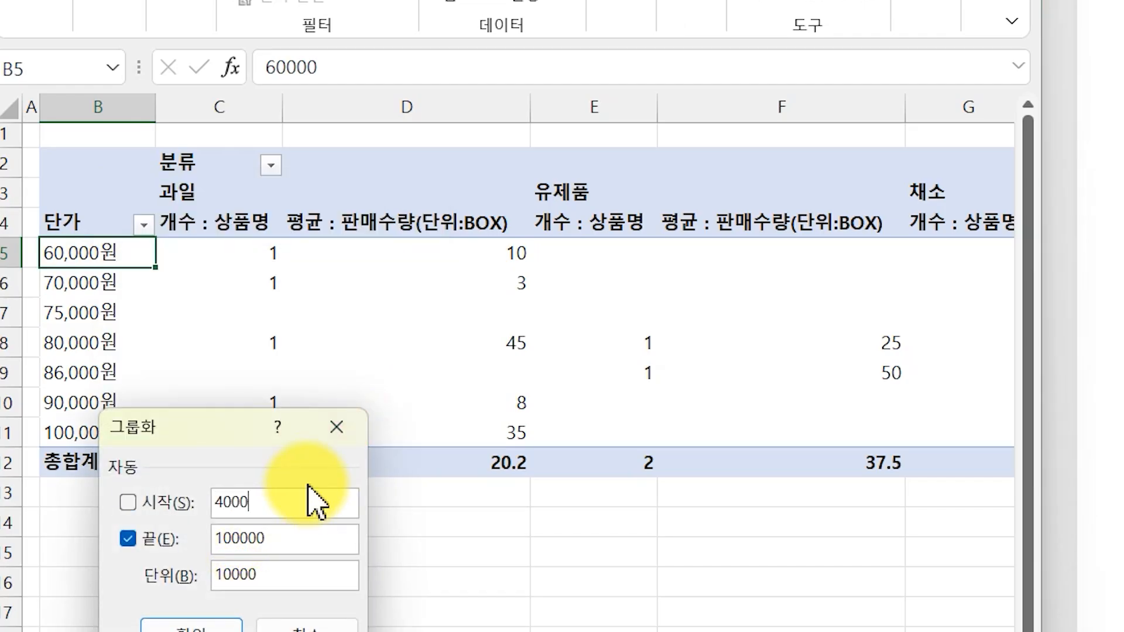
{"action": "left_click", "coordinate": [305, 537]}
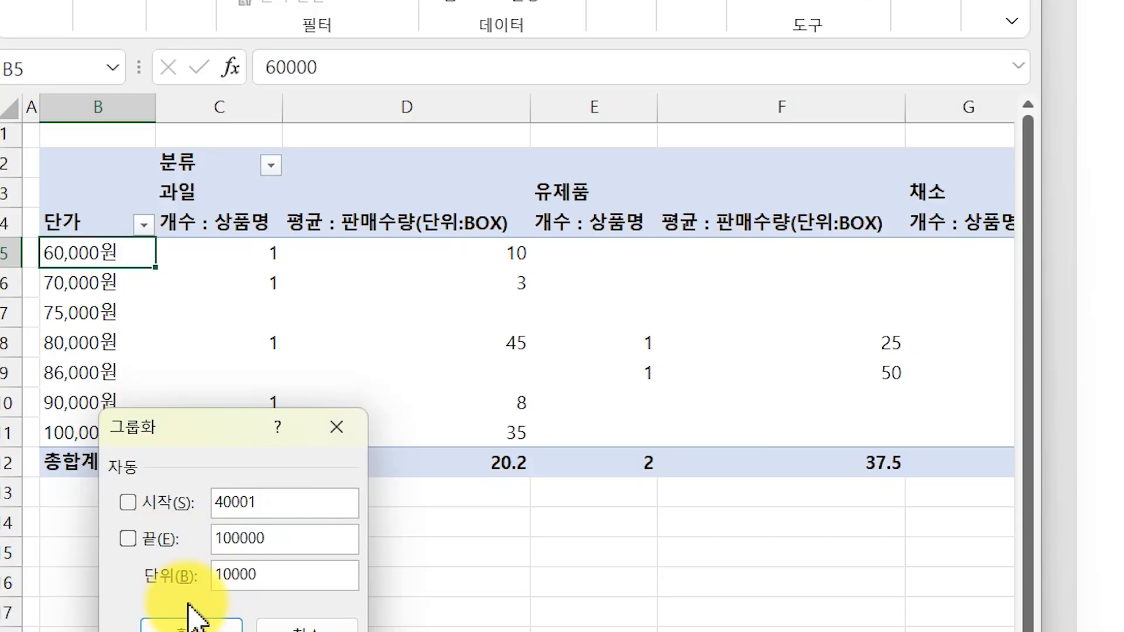
{"action": "left_click", "coordinate": [272, 574]}
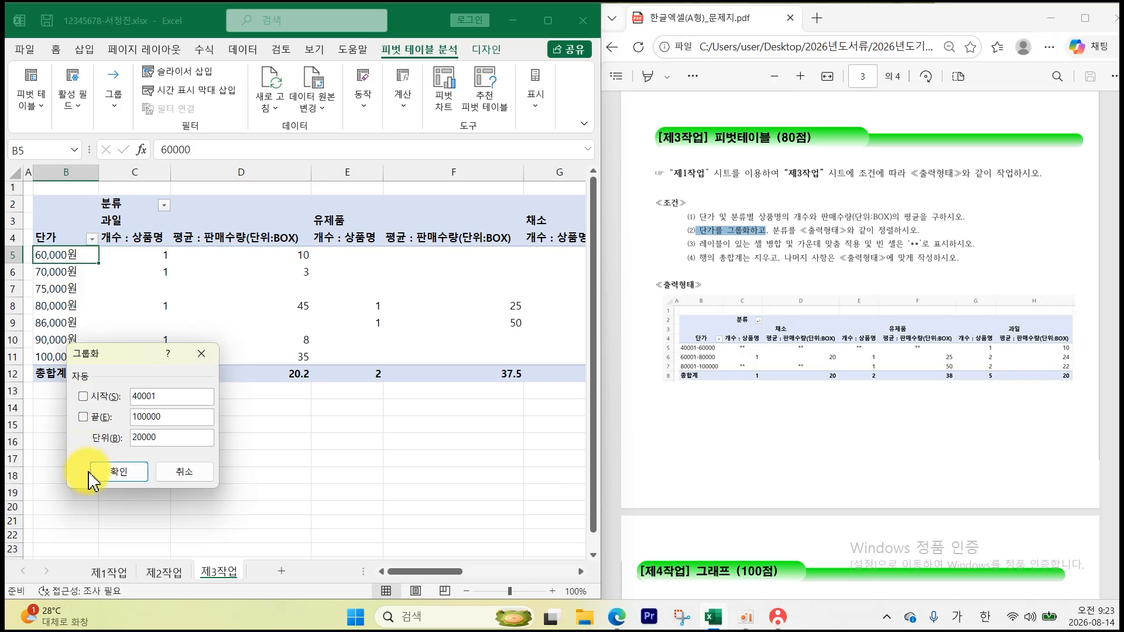
{"action": "left_click", "coordinate": [153, 627]}
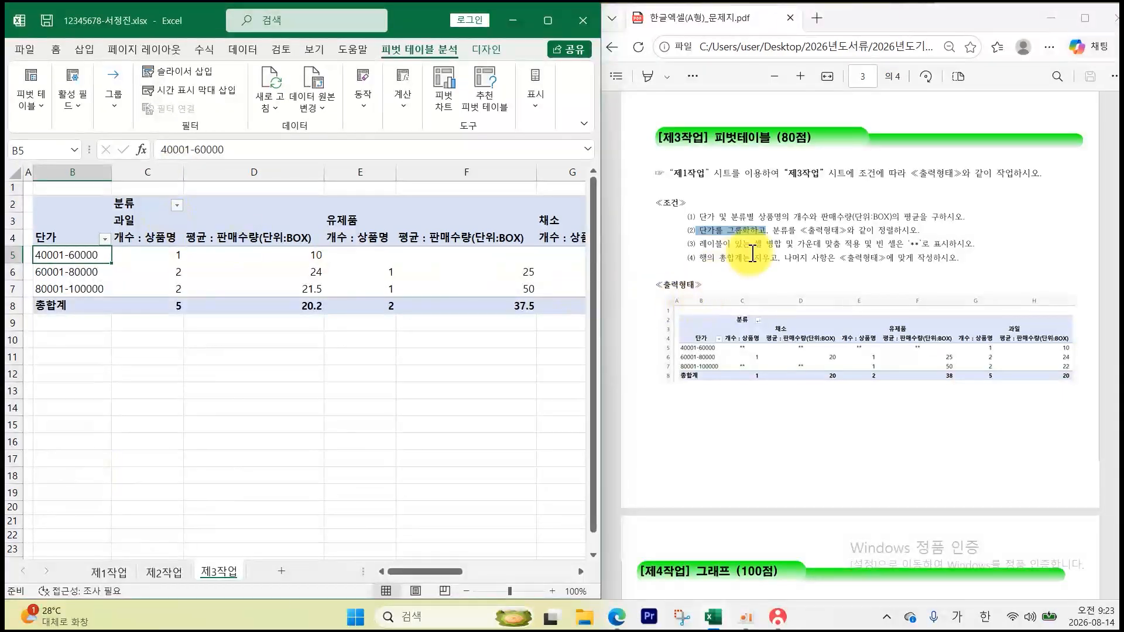
- Sort the 분류 columns in descending text order to read 채소, 유제품, 과일
{"action": "left_click_drag", "start_coordinate": [772, 230], "coordinate": [919, 231]}
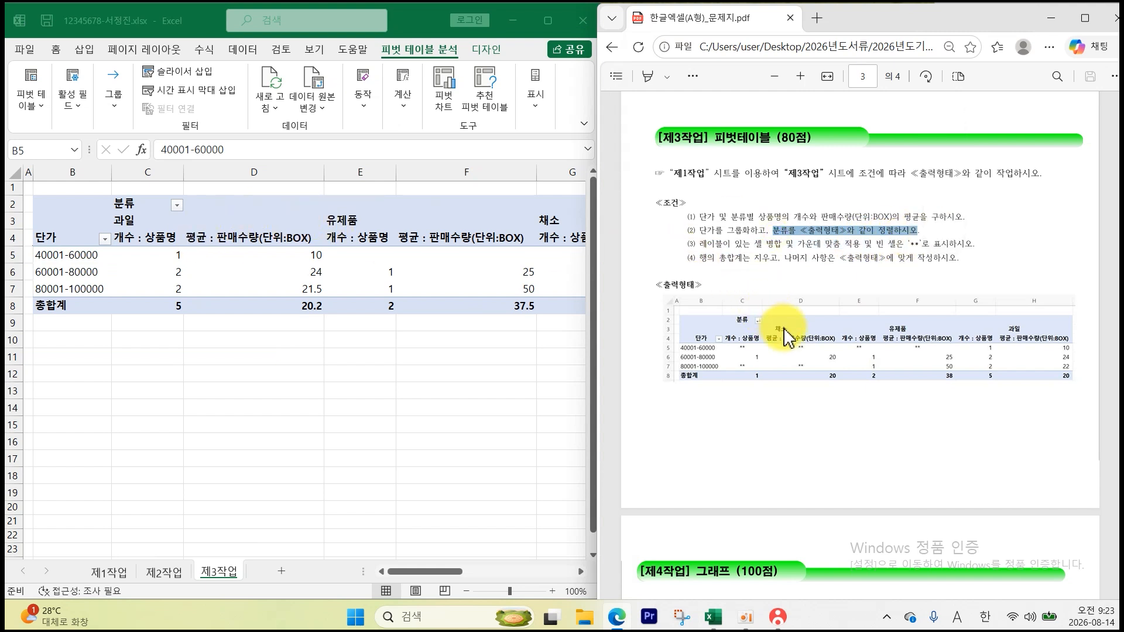
{"action": "left_click", "coordinate": [176, 206]}
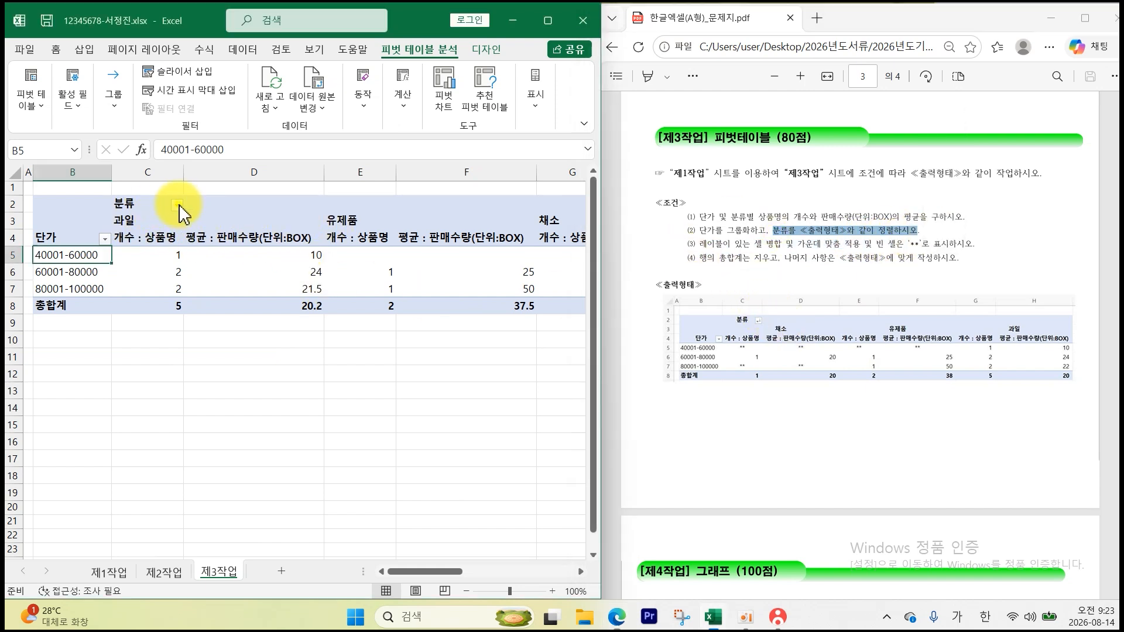
{"action": "left_click", "coordinate": [176, 206]}
{"action": "left_click", "coordinate": [129, 239]}
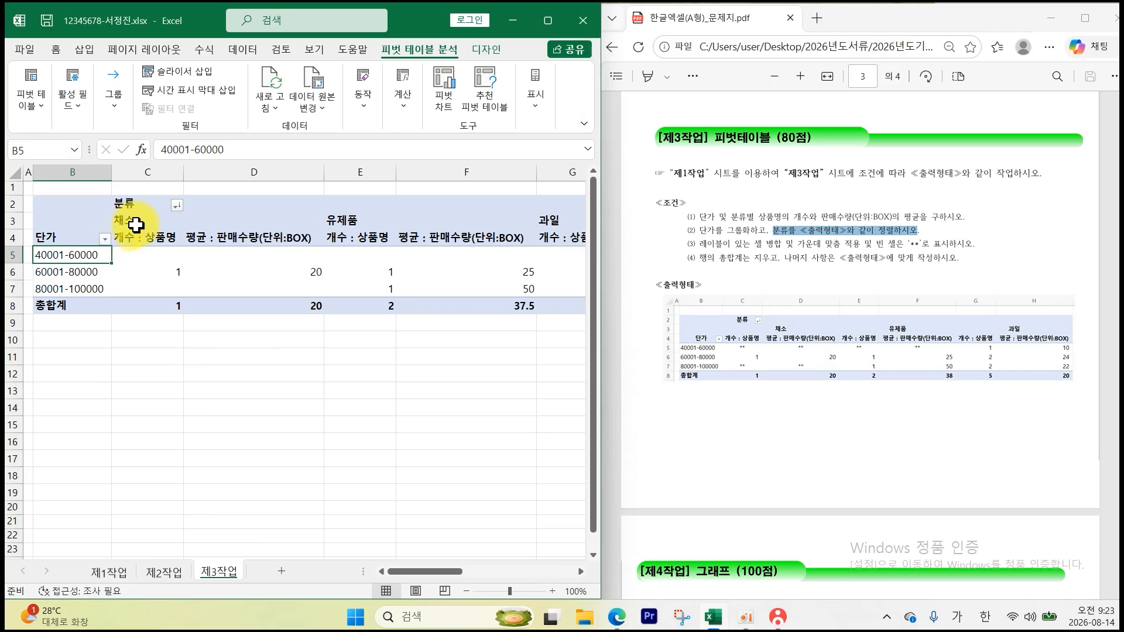
{"action": "left_click_drag", "start_coordinate": [701, 245], "coordinate": [962, 248]}
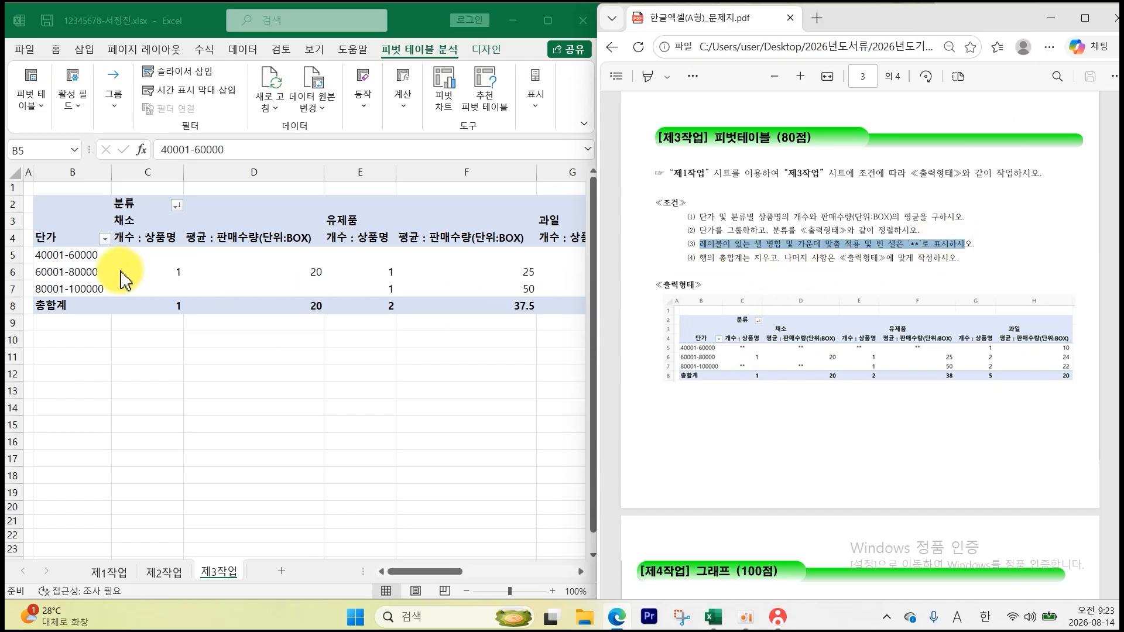
{"action": "left_click", "coordinate": [136, 256]}
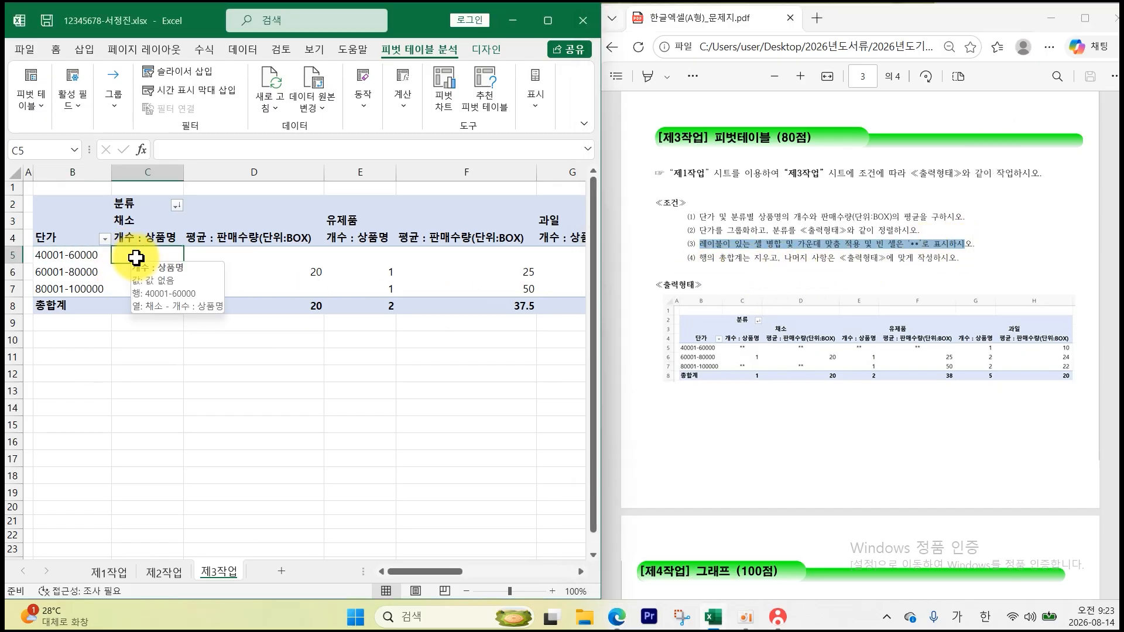
- In PivotTable Options, merge and centre labels, show ** in empty cells, and drop row grand totals
{"action": "right_click", "coordinate": [119, 254]}
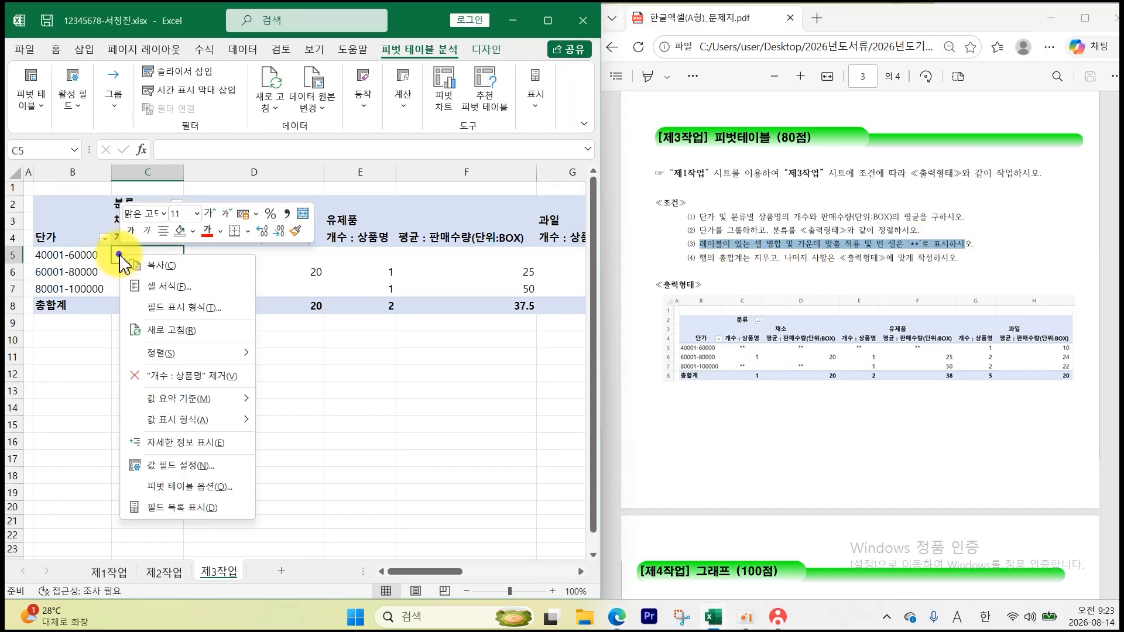
{"action": "left_click", "coordinate": [206, 487]}
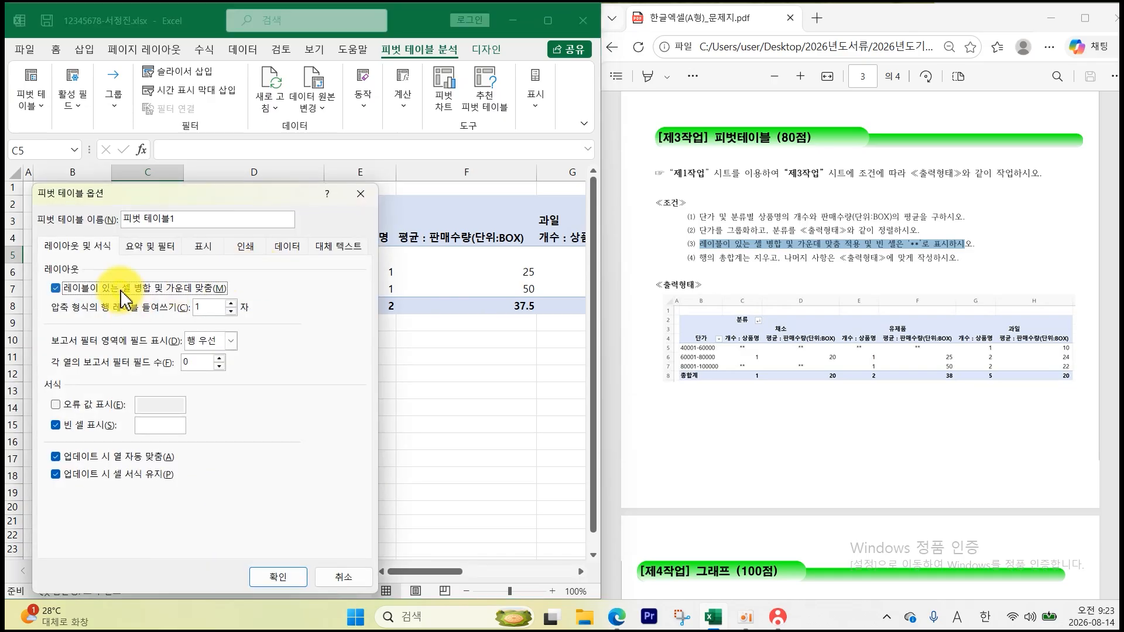
{"action": "left_click", "coordinate": [157, 427]}
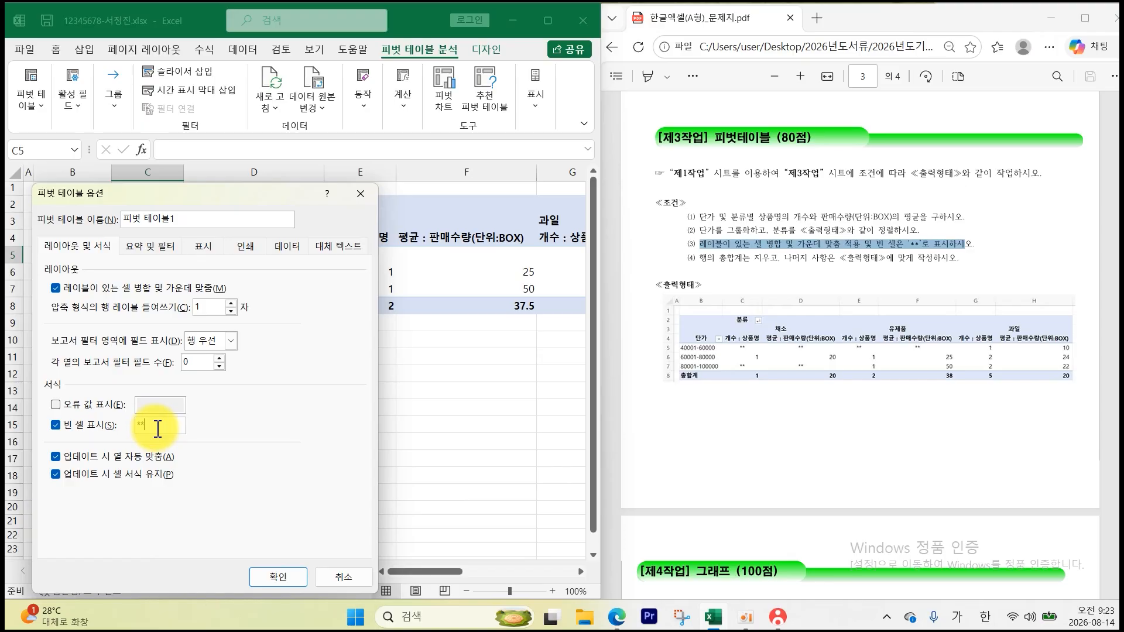
{"action": "left_click", "coordinate": [150, 245]}
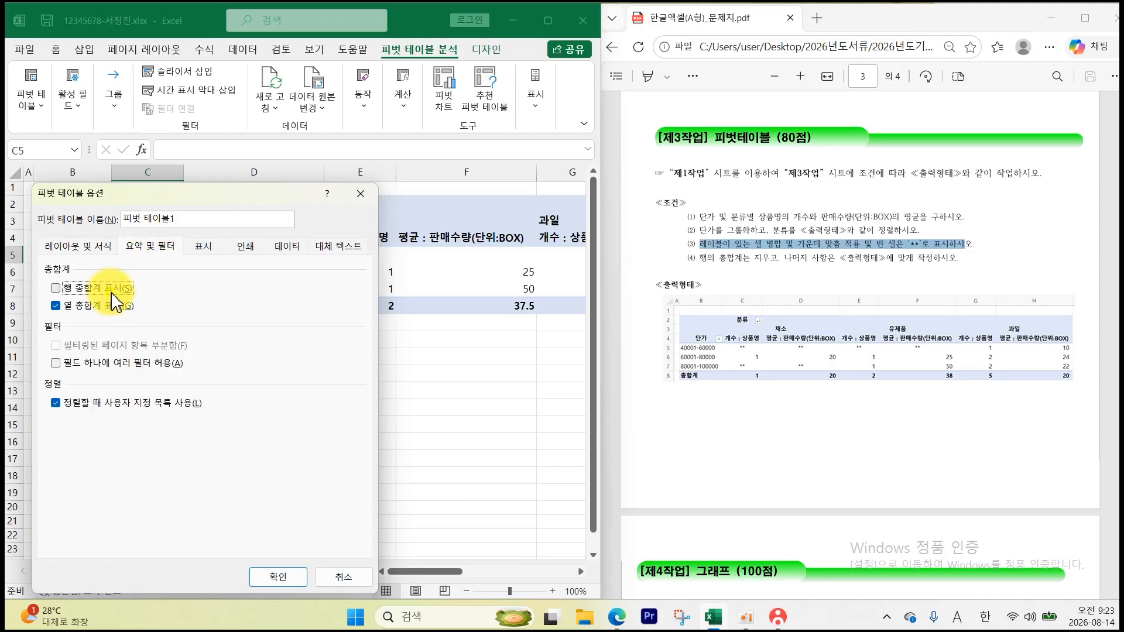
{"action": "left_click", "coordinate": [278, 576]}
{"action": "left_click", "coordinate": [359, 459]}
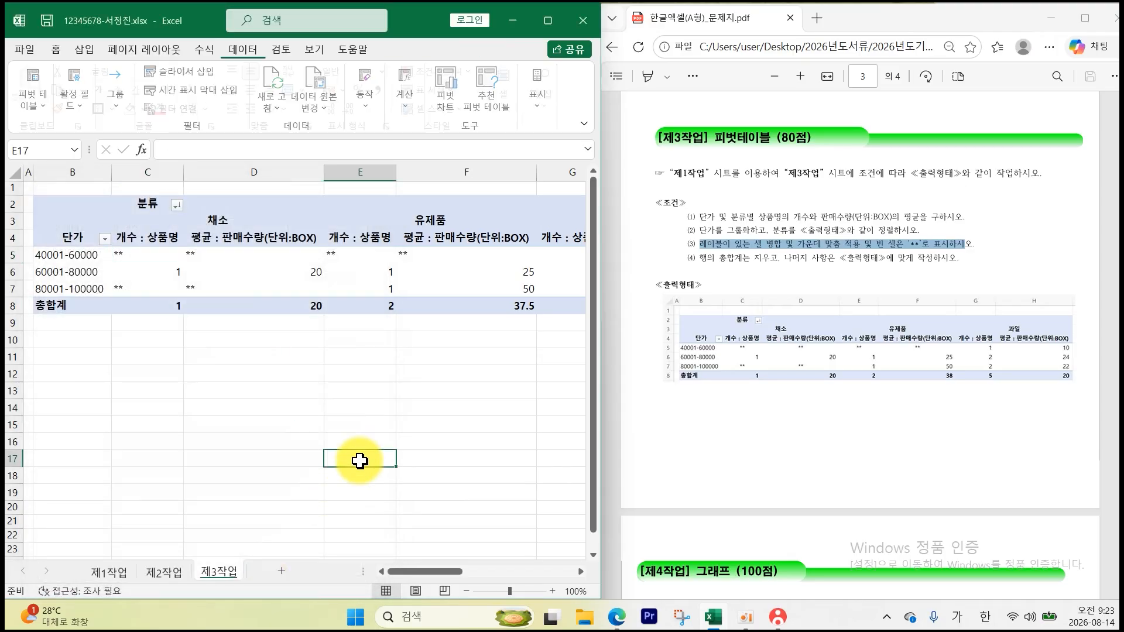
- Apply comma style to pivot values C5:H8 so they display as whole numbers
{"action": "left_click", "coordinate": [465, 593]}
{"action": "left_click", "coordinate": [465, 593]}
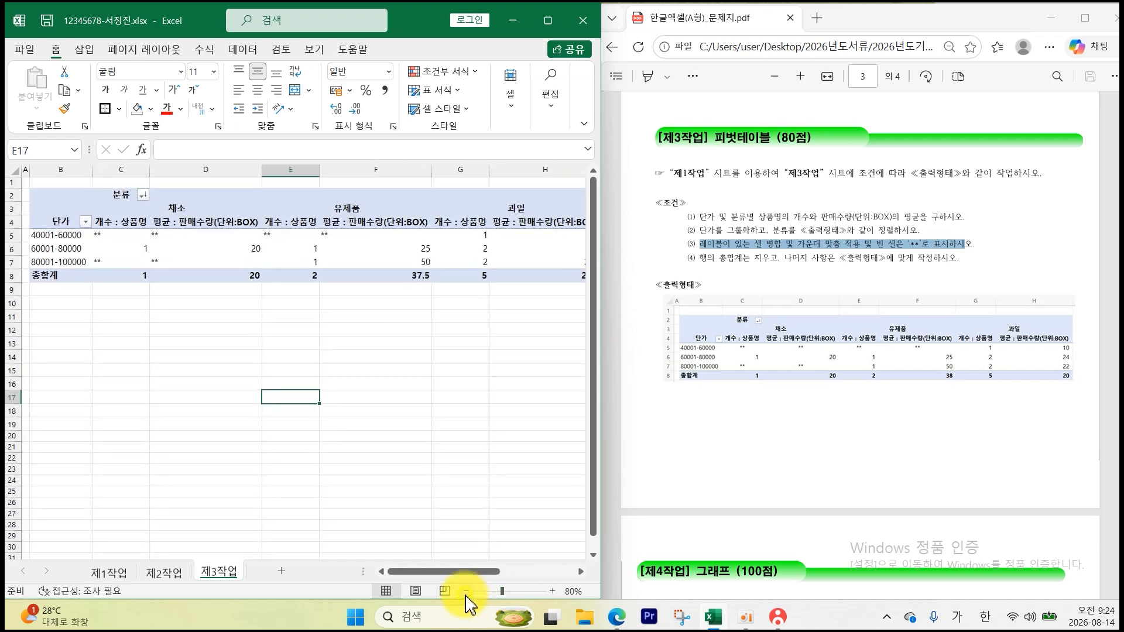
{"action": "left_click", "coordinate": [466, 593]}
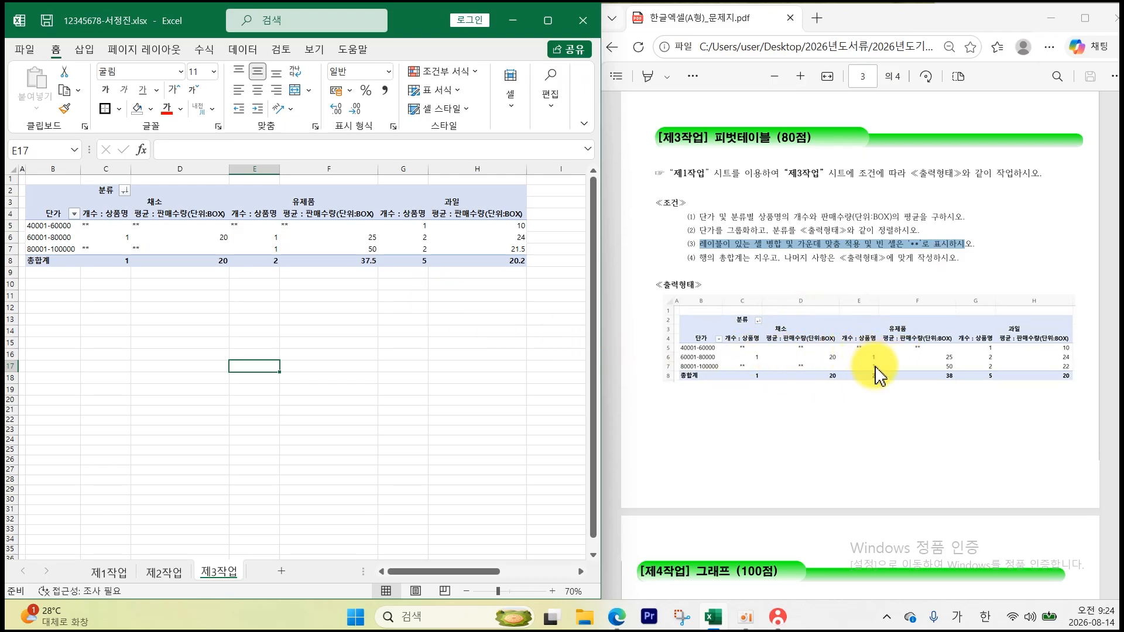
{"action": "left_click_drag", "start_coordinate": [110, 225], "coordinate": [478, 261]}
{"action": "left_click", "coordinate": [384, 89]}
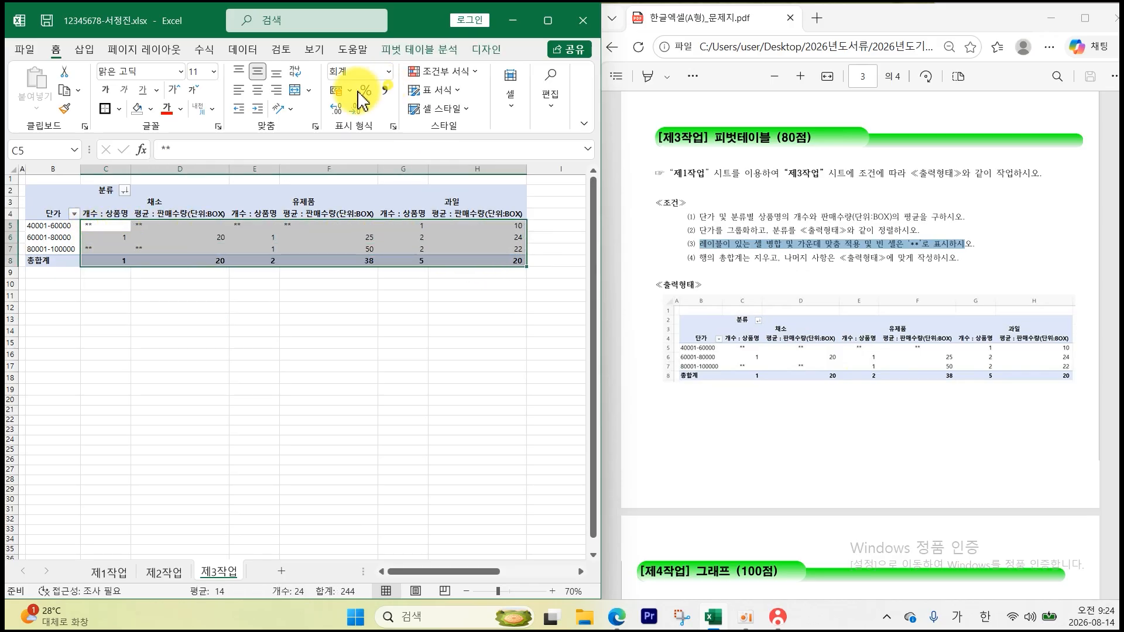
{"action": "left_click", "coordinate": [246, 331]}
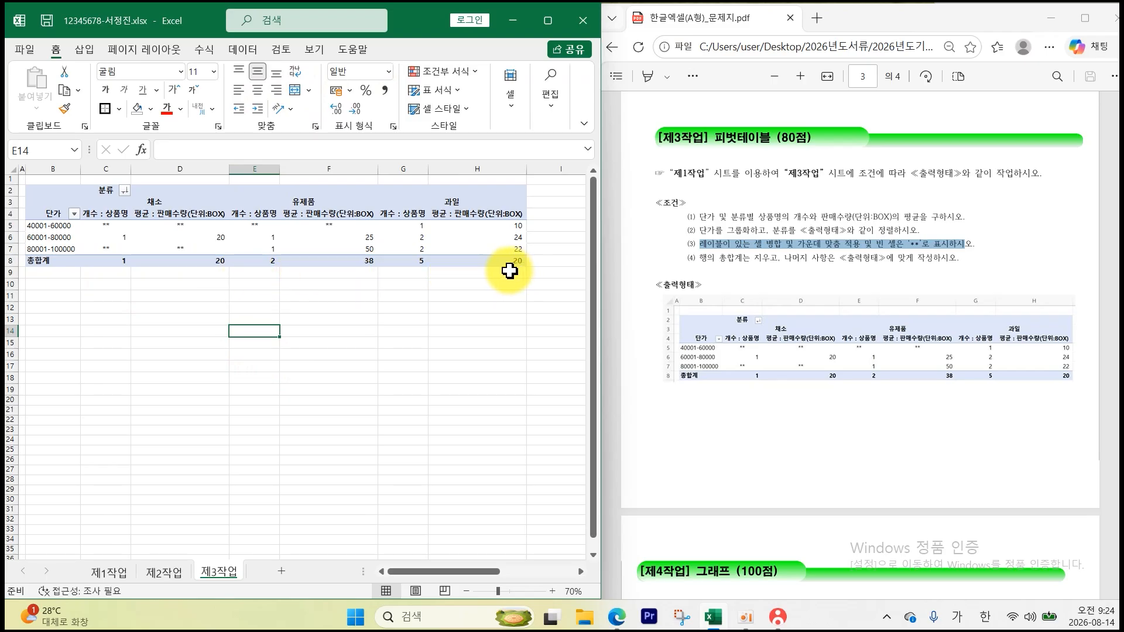
- Hide the gridlines on the 제3작업 sheet
{"action": "left_click", "coordinate": [305, 51]}
{"action": "left_click", "coordinate": [226, 114]}
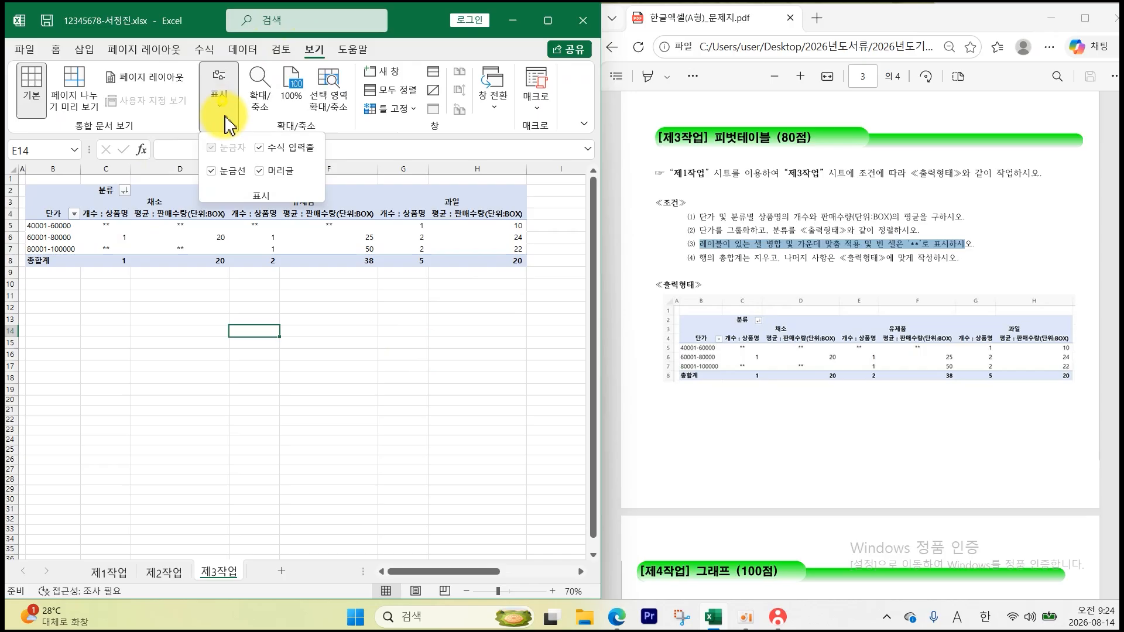
{"action": "left_click", "coordinate": [236, 174]}
{"action": "left_click", "coordinate": [155, 334]}
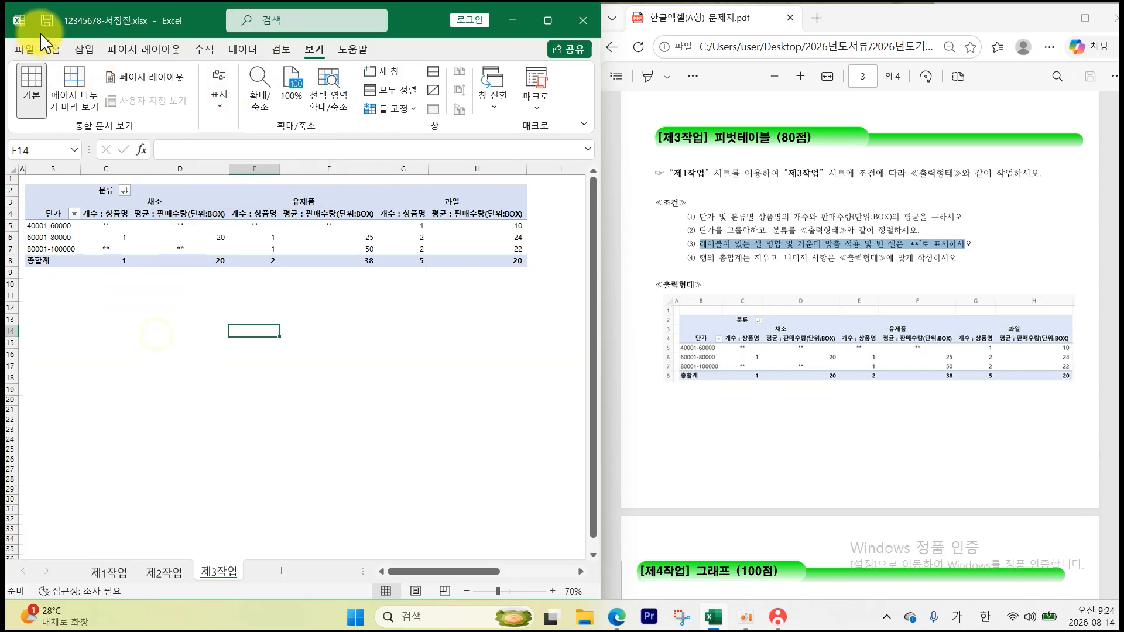
- Submit the workbook as the answer file in KOAS, updating the last-sent time to 9:24:31
{"action": "left_click", "coordinate": [777, 616]}
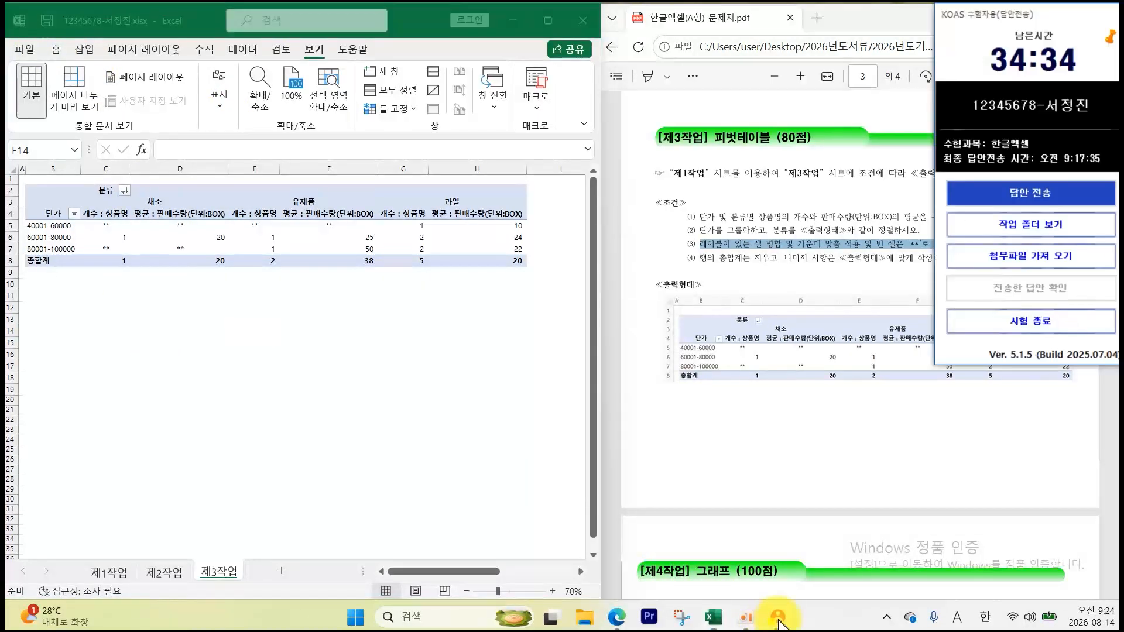
{"action": "left_click", "coordinate": [974, 197]}
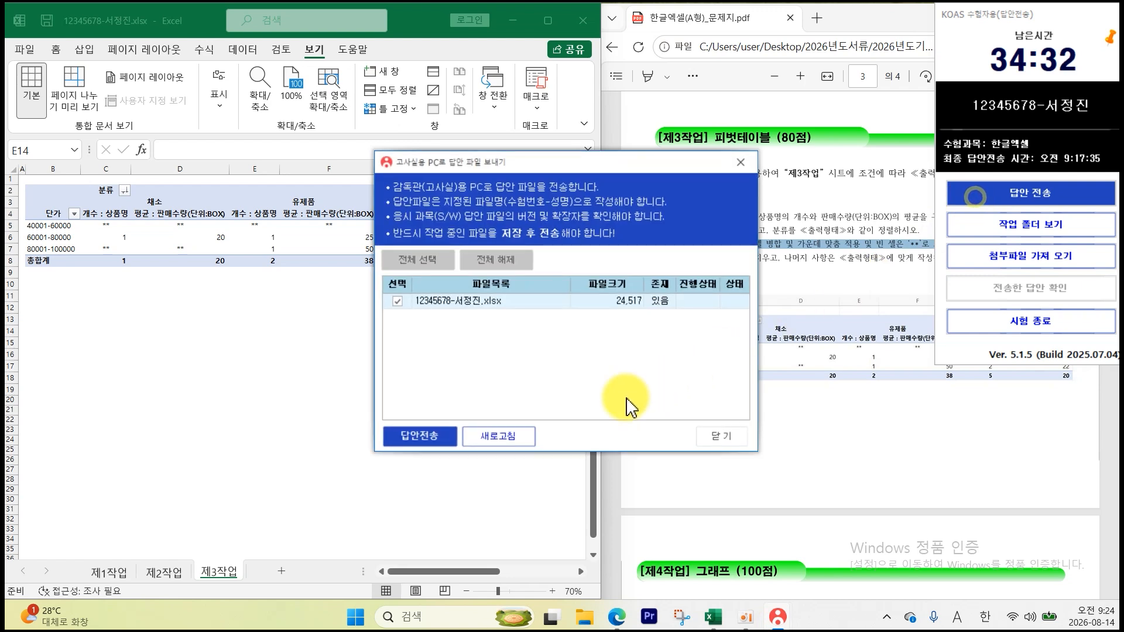
{"action": "left_click", "coordinate": [444, 440]}
{"action": "left_click", "coordinate": [709, 439]}
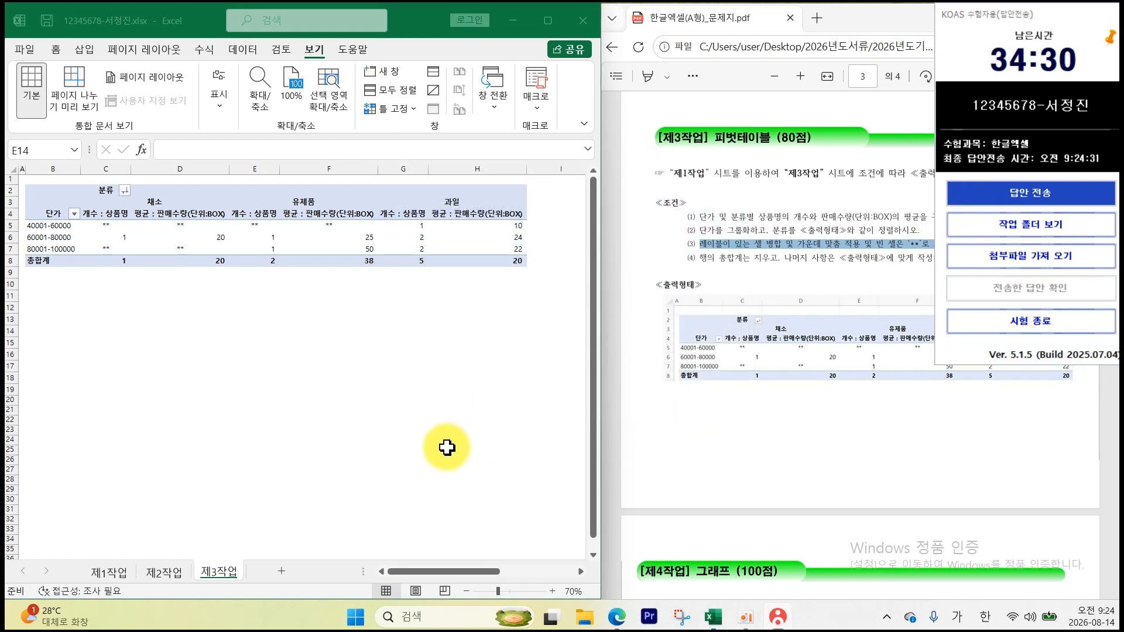
{"action": "scroll", "coordinate": [732, 468], "scroll_direction": "down", "scroll_amount": 10}
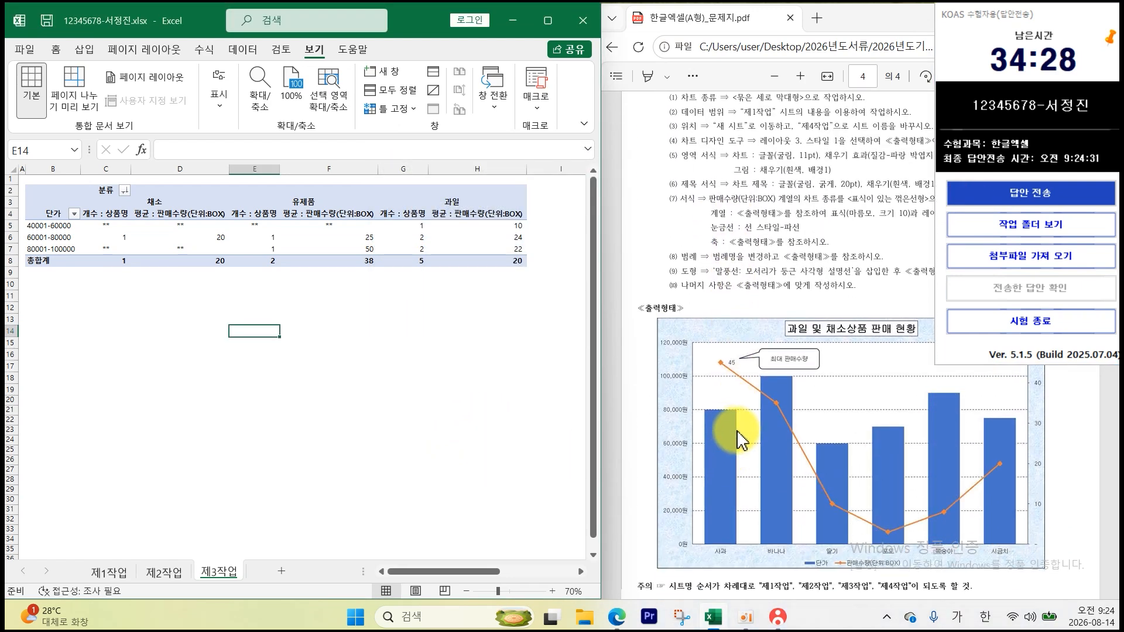
- Review the chart task in the exam PDF, then bring up the 제1작업 sheet in Excel
{"action": "left_click", "coordinate": [717, 410]}
{"action": "scroll", "coordinate": [714, 412], "scroll_direction": "up", "scroll_amount": 3}
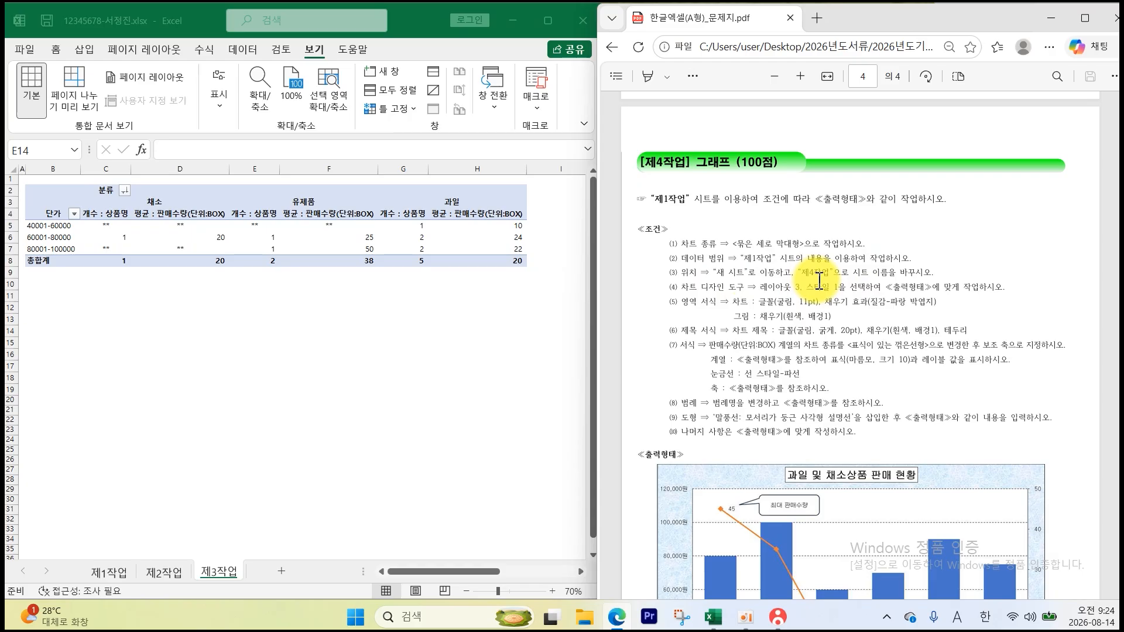
{"action": "scroll", "coordinate": [854, 337], "scroll_direction": "down", "scroll_amount": 3}
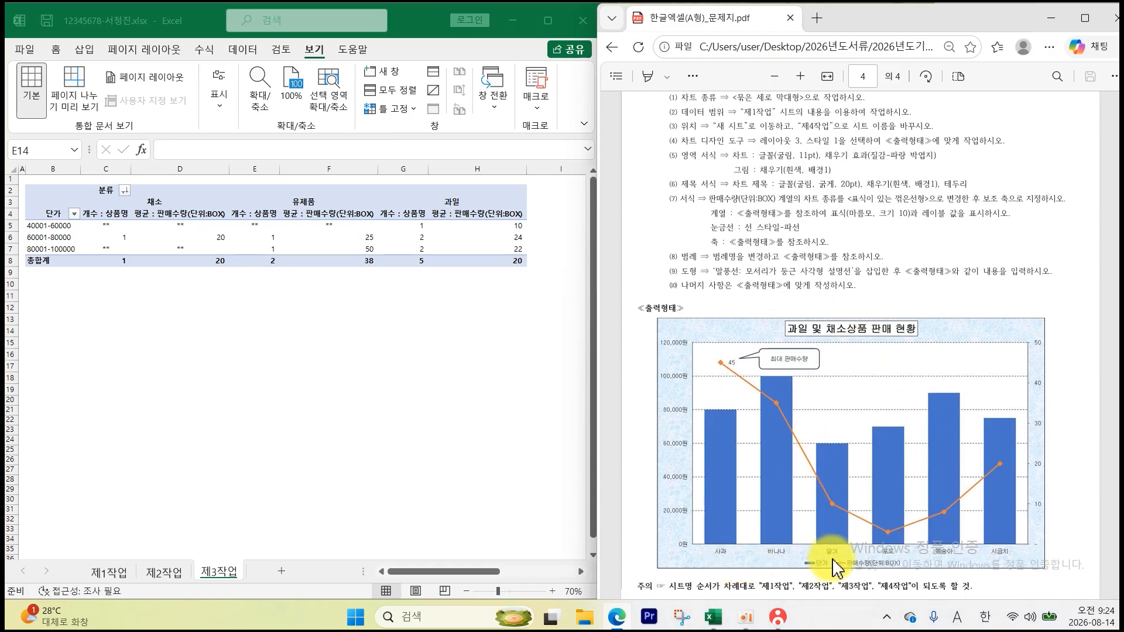
{"action": "left_click", "coordinate": [110, 575]}
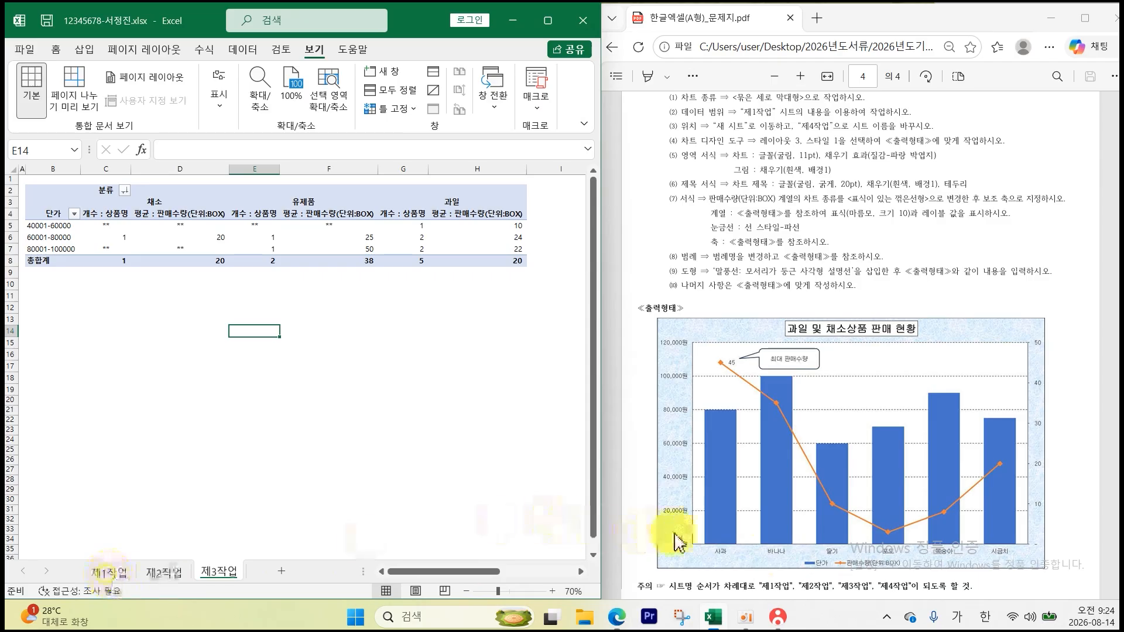
{"action": "left_click", "coordinate": [111, 574]}
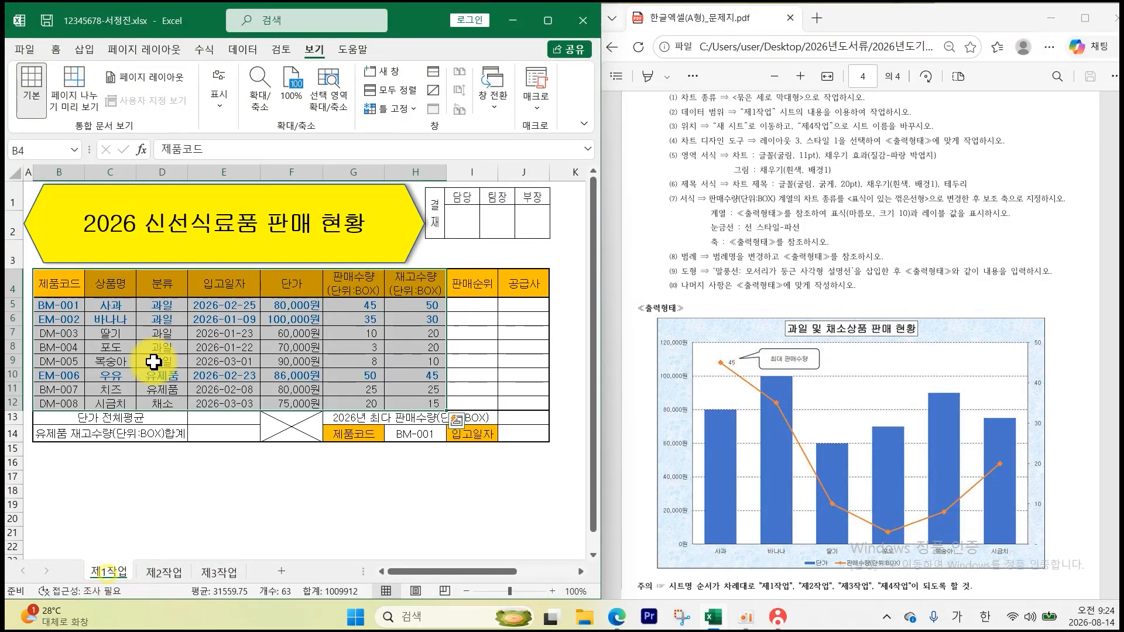
- Fill the 상품명 cells C4:C12 and the 단가 and 판매수량 cells F4:G12 red
{"action": "left_click_drag", "start_coordinate": [145, 446], "coordinate": [144, 436]}
{"action": "left_click", "coordinate": [114, 282]}
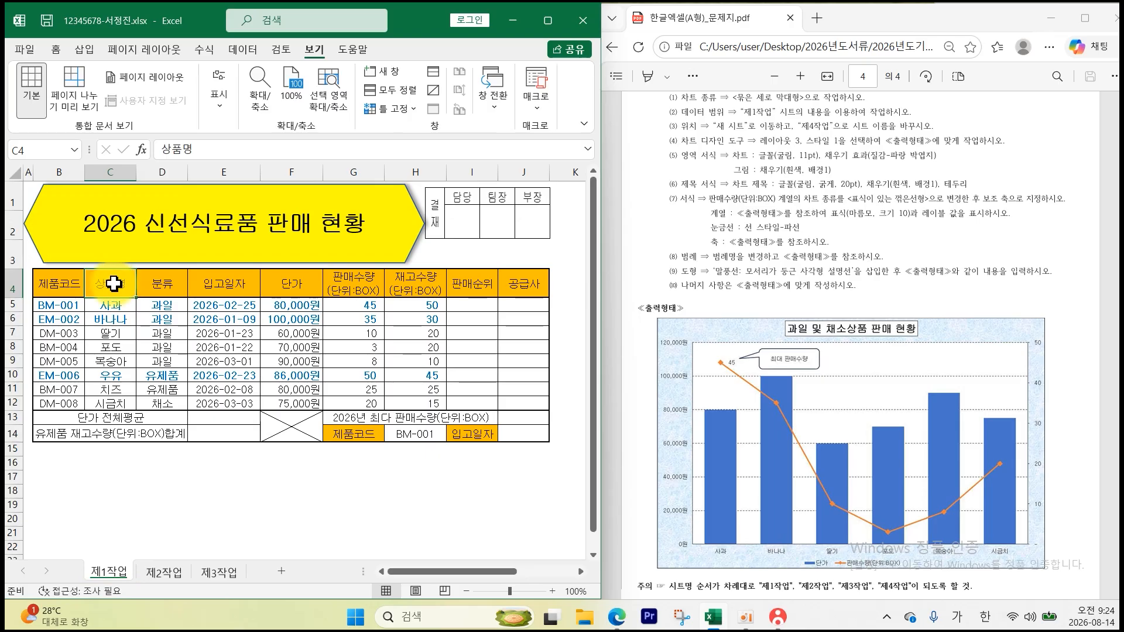
{"action": "left_click_drag", "start_coordinate": [118, 280], "coordinate": [111, 403]}
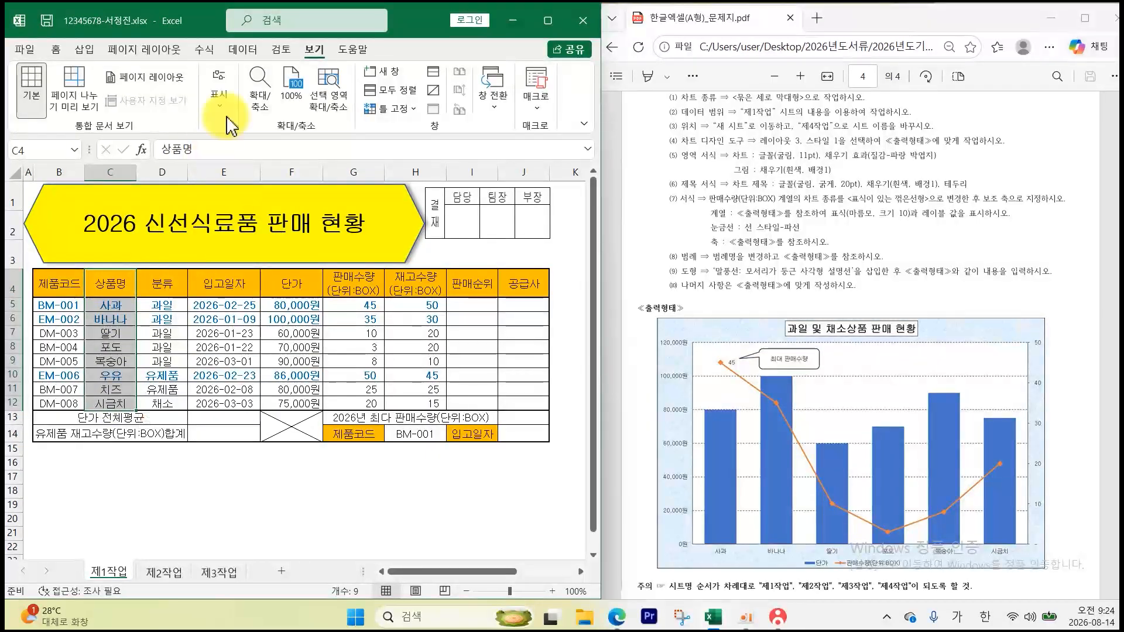
{"action": "left_click", "coordinate": [54, 50]}
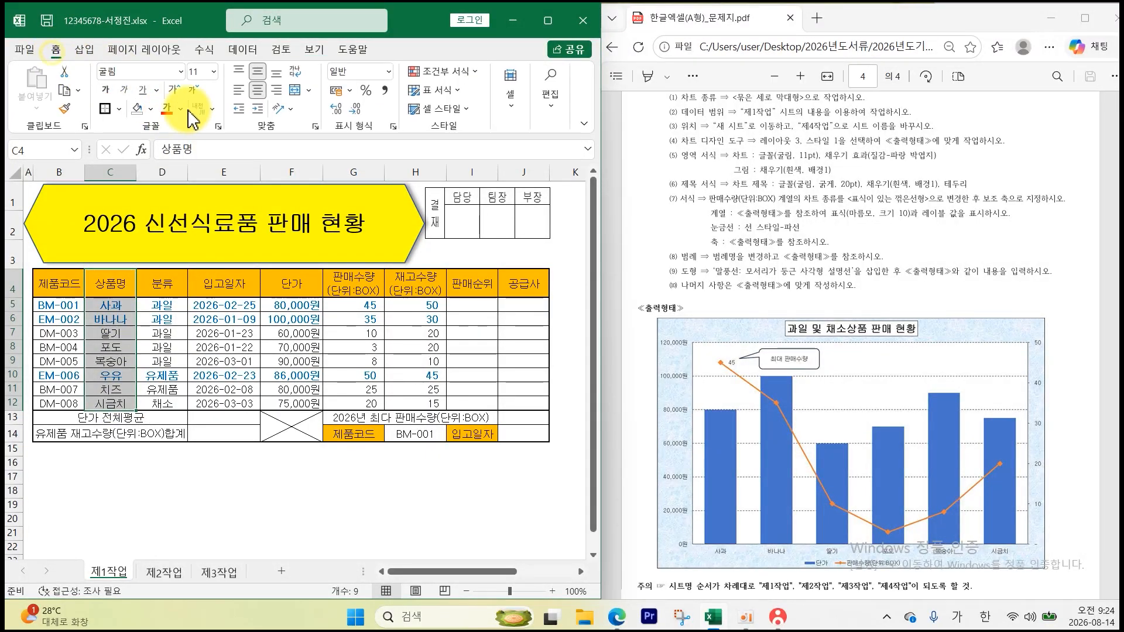
{"action": "left_click", "coordinate": [152, 111]}
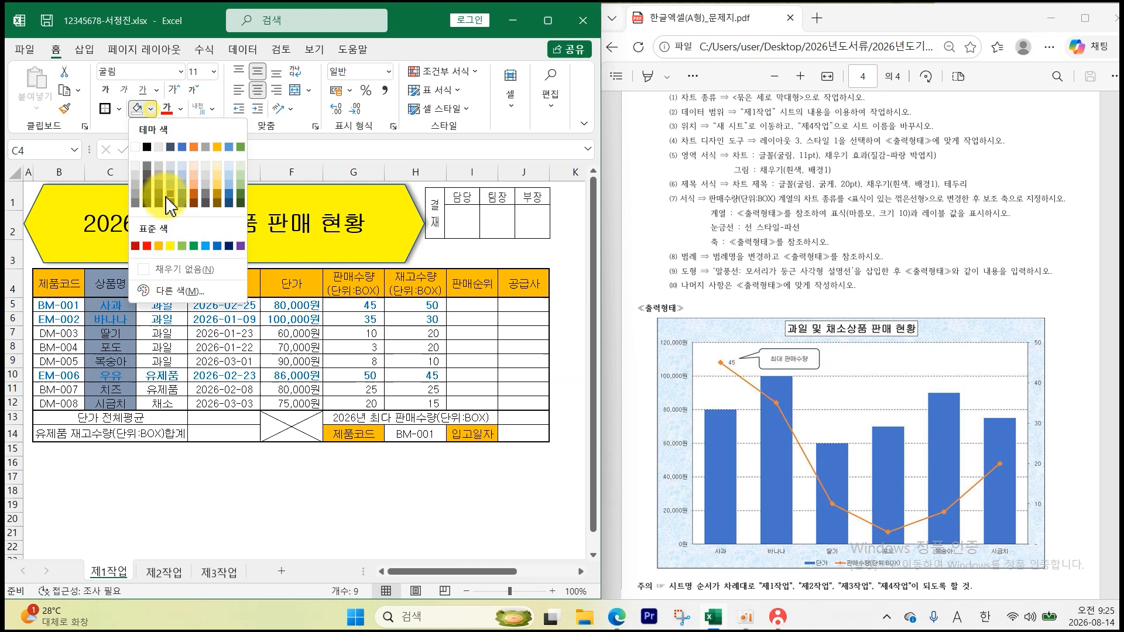
{"action": "left_click", "coordinate": [152, 230]}
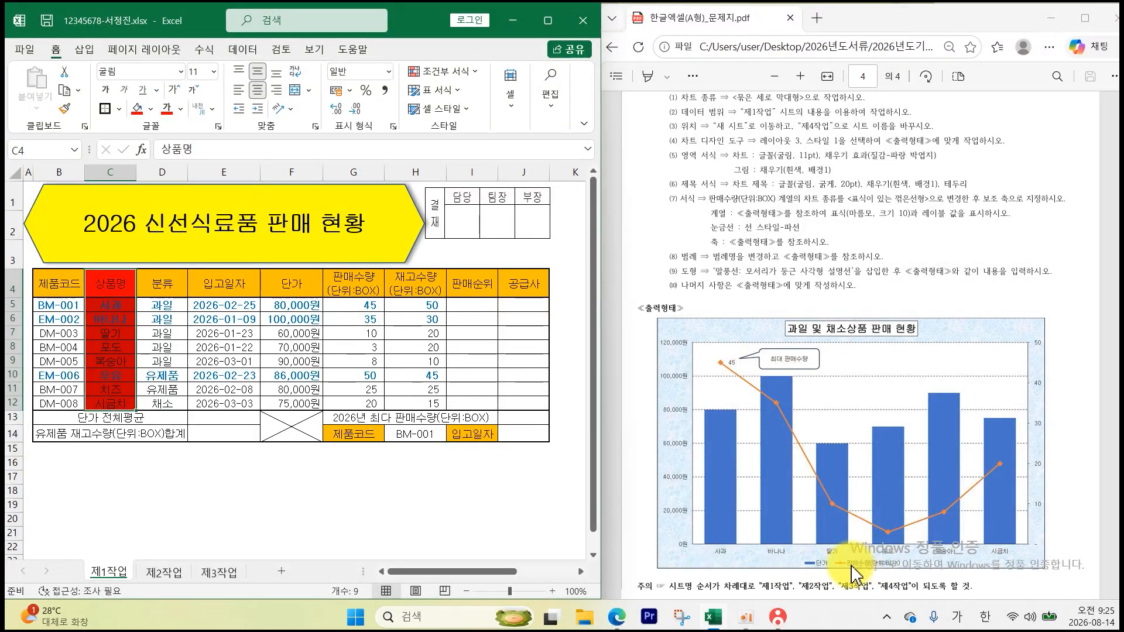
{"action": "left_click_drag", "start_coordinate": [297, 283], "coordinate": [367, 404]}
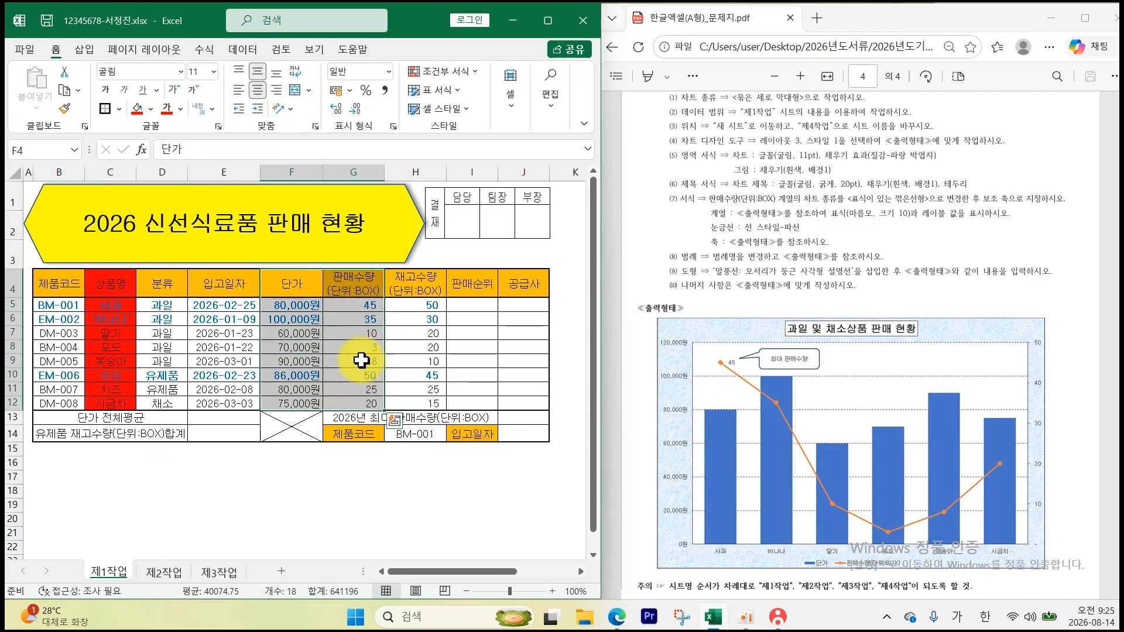
{"action": "left_click", "coordinate": [138, 109]}
{"action": "left_click", "coordinate": [232, 493]}
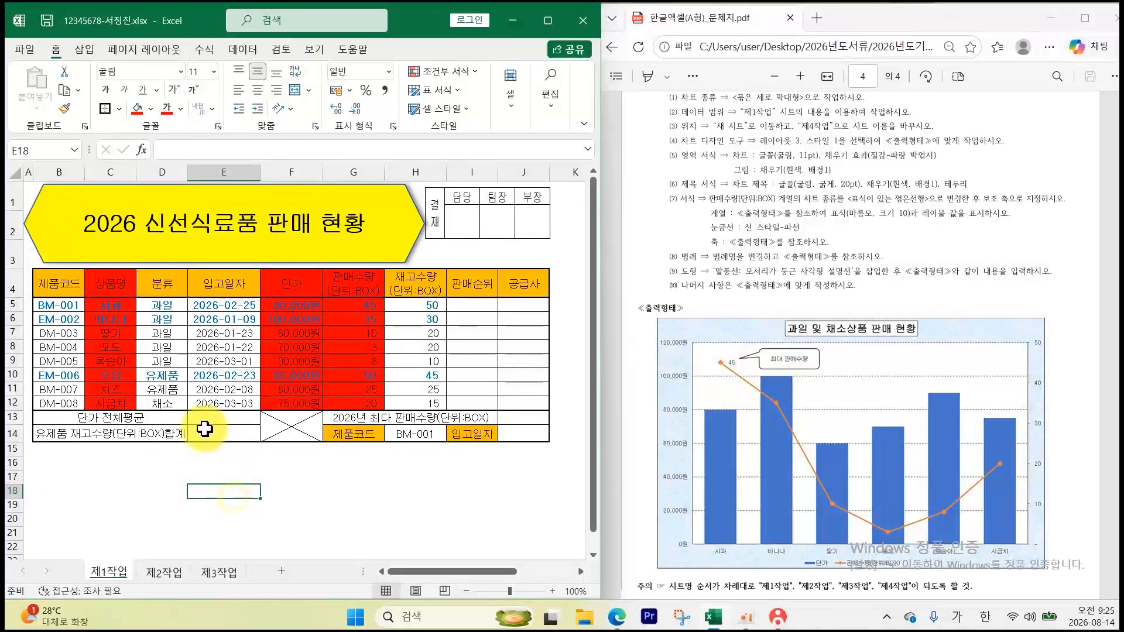
- Insert a clustered column chart from C4:C12 and F4:G12
{"action": "left_click_drag", "start_coordinate": [110, 283], "coordinate": [119, 400]}
{"action": "left_click_drag", "start_coordinate": [282, 283], "coordinate": [347, 398]}
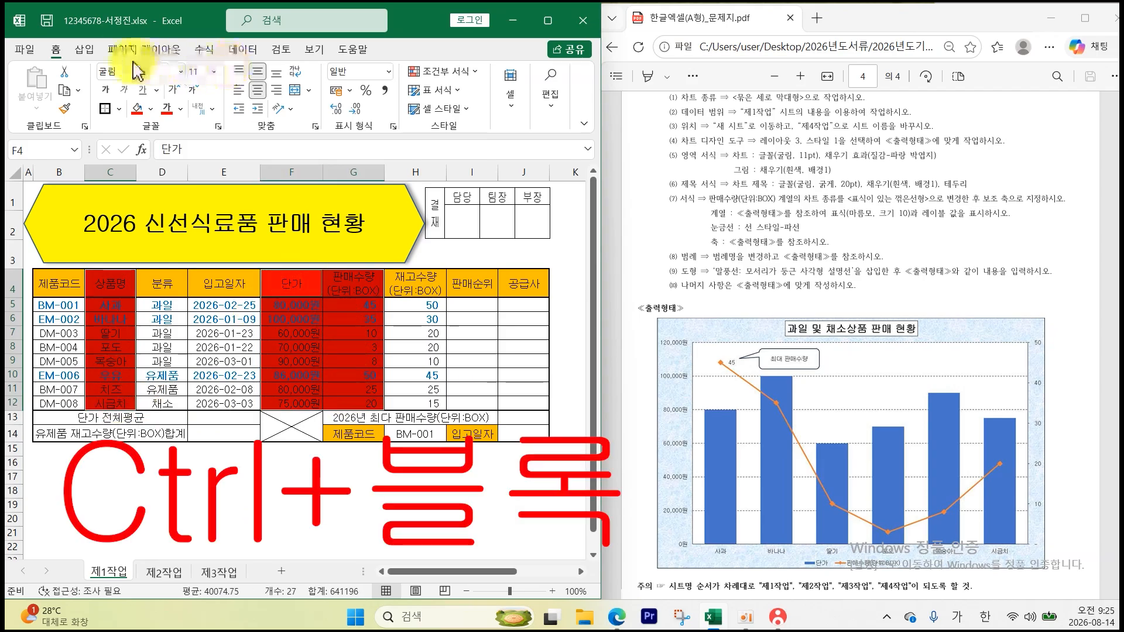
{"action": "left_click", "coordinate": [85, 49]}
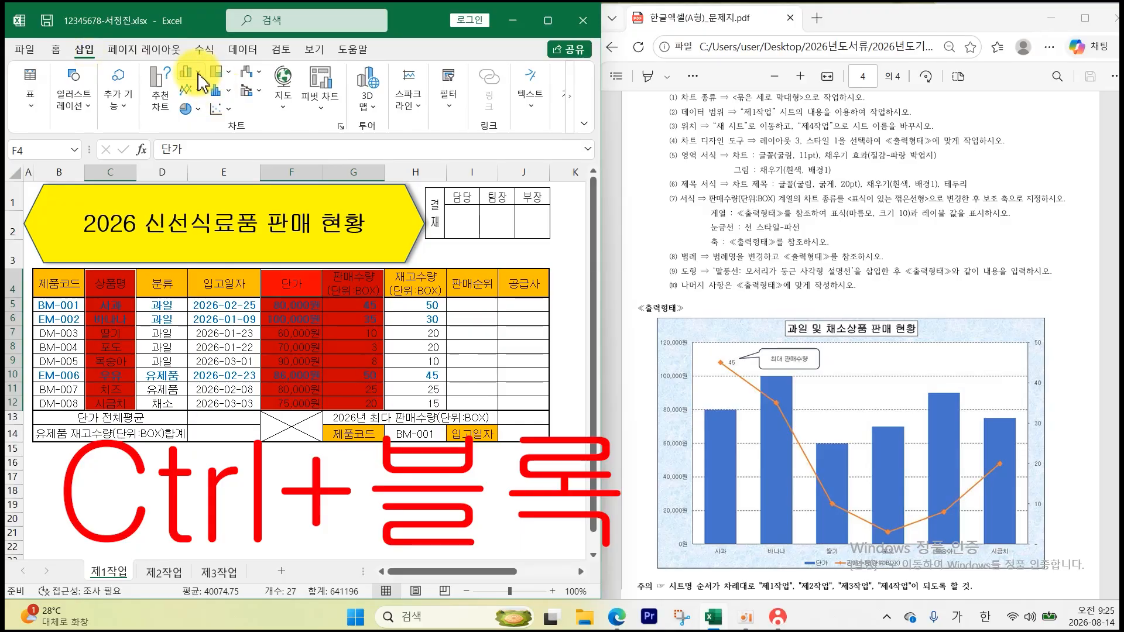
{"action": "left_click", "coordinate": [190, 72]}
{"action": "left_click", "coordinate": [201, 126]}
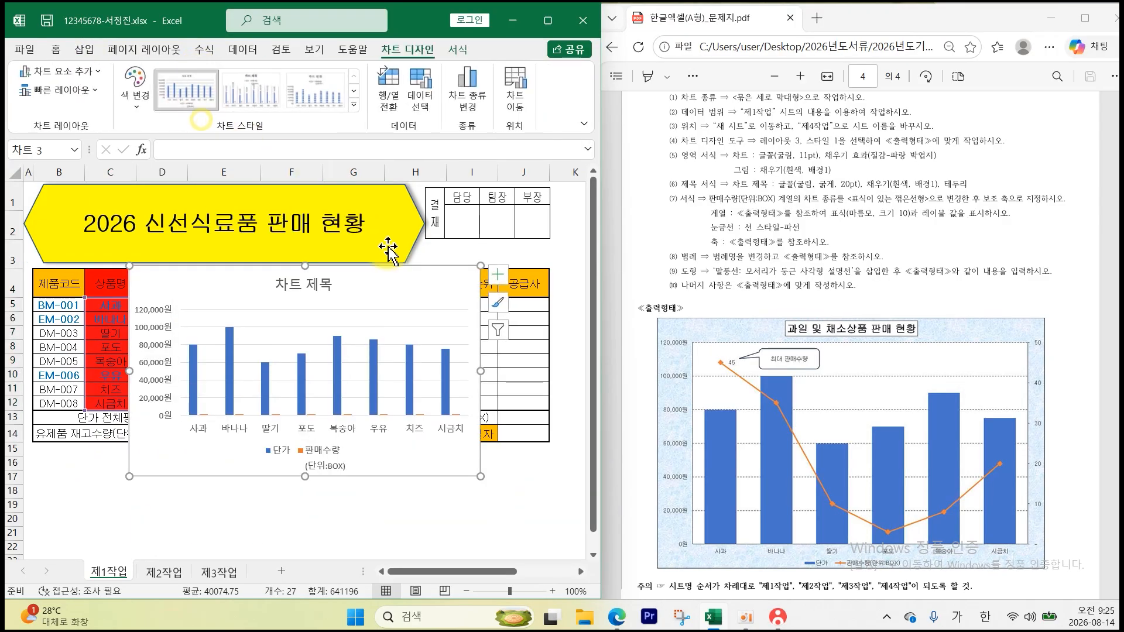
- Move the chart to a new sheet named 제4작업
{"action": "left_click", "coordinate": [514, 103]}
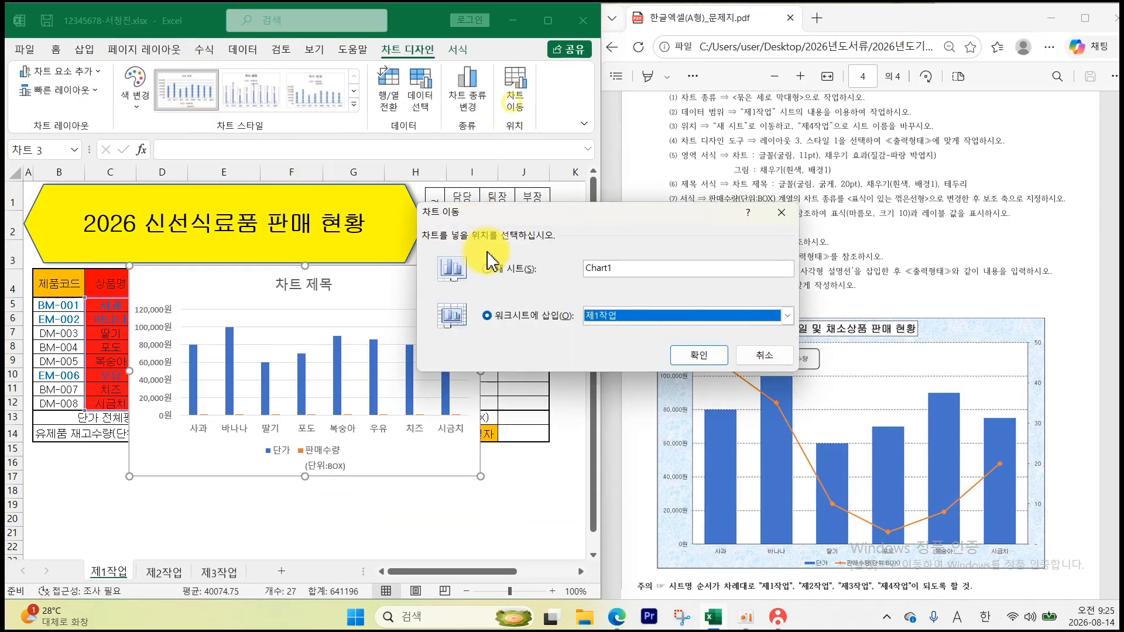
{"action": "left_click", "coordinate": [507, 274]}
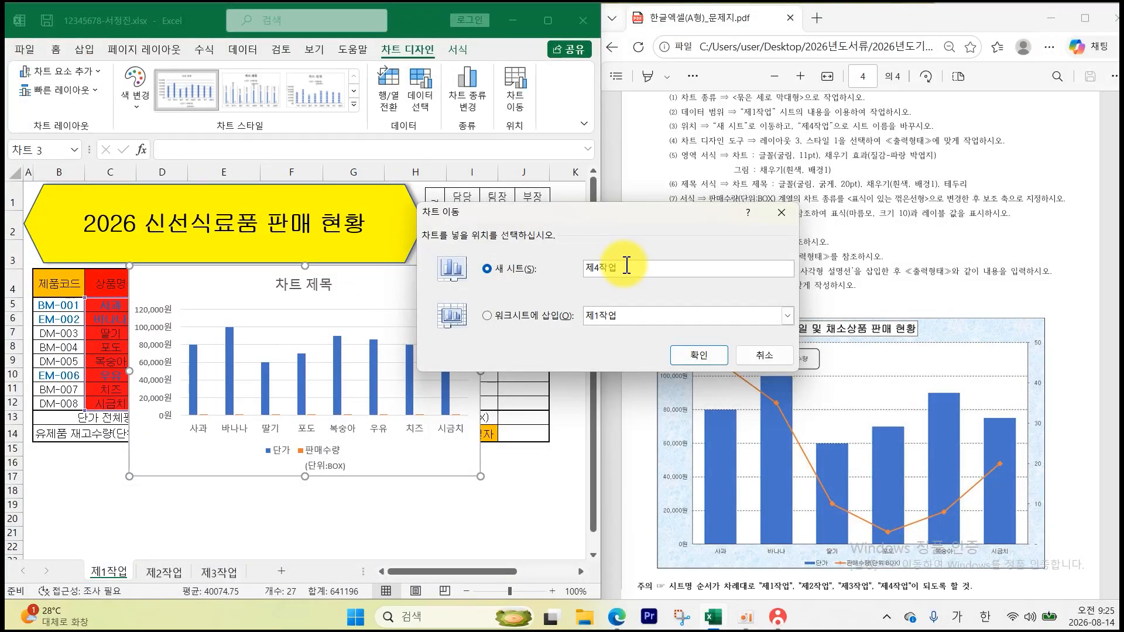
{"action": "key", "text": "Return"}
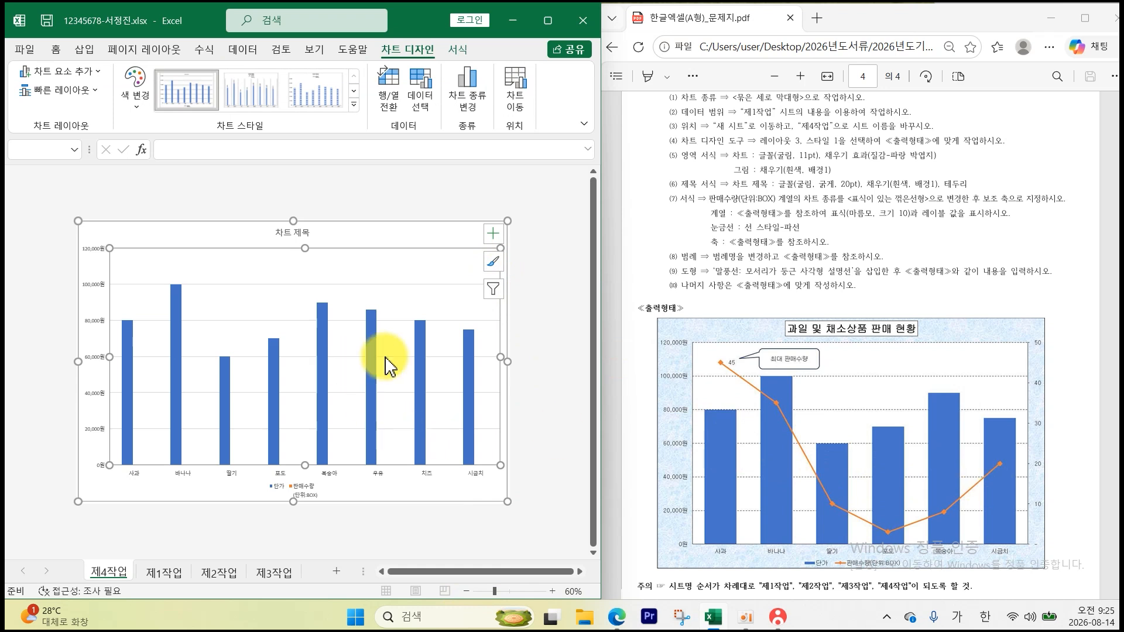
- Uncheck 우유 and 치즈 in the chart's category filter and apply it
{"action": "left_click", "coordinate": [494, 289]}
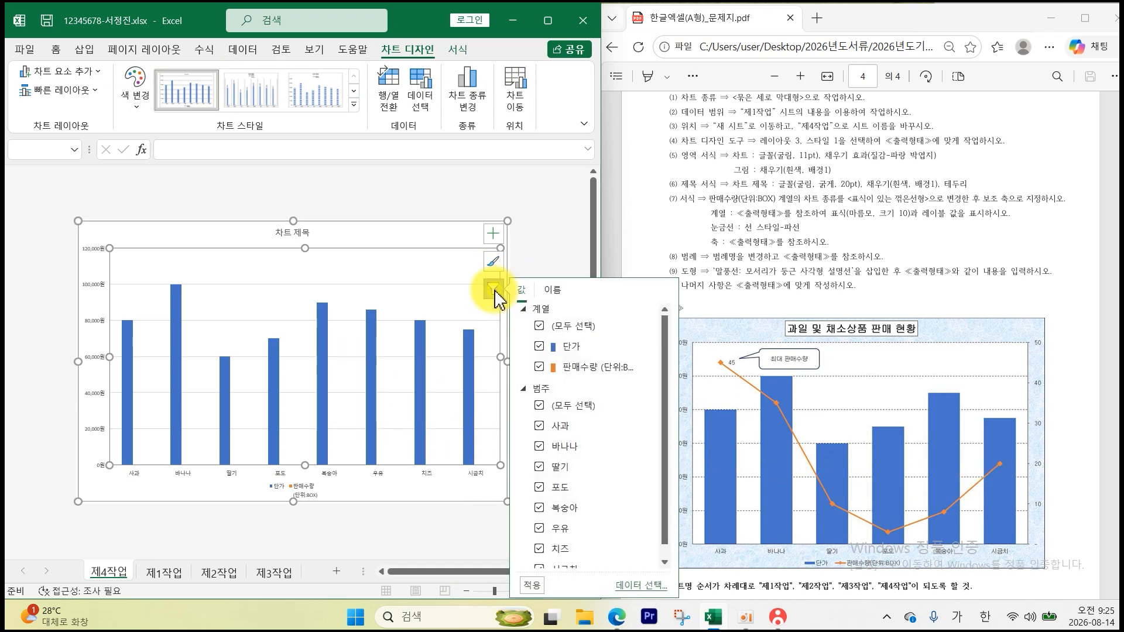
{"action": "left_click", "coordinate": [556, 528]}
{"action": "left_click", "coordinate": [552, 549]}
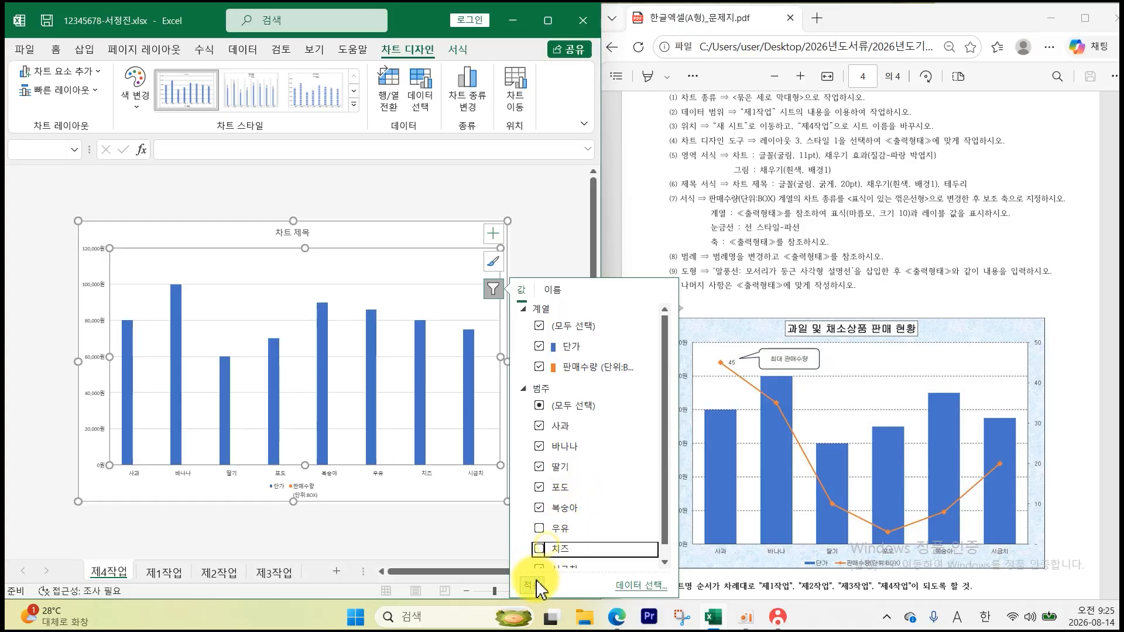
{"action": "left_click", "coordinate": [534, 585]}
{"action": "left_click", "coordinate": [546, 240]}
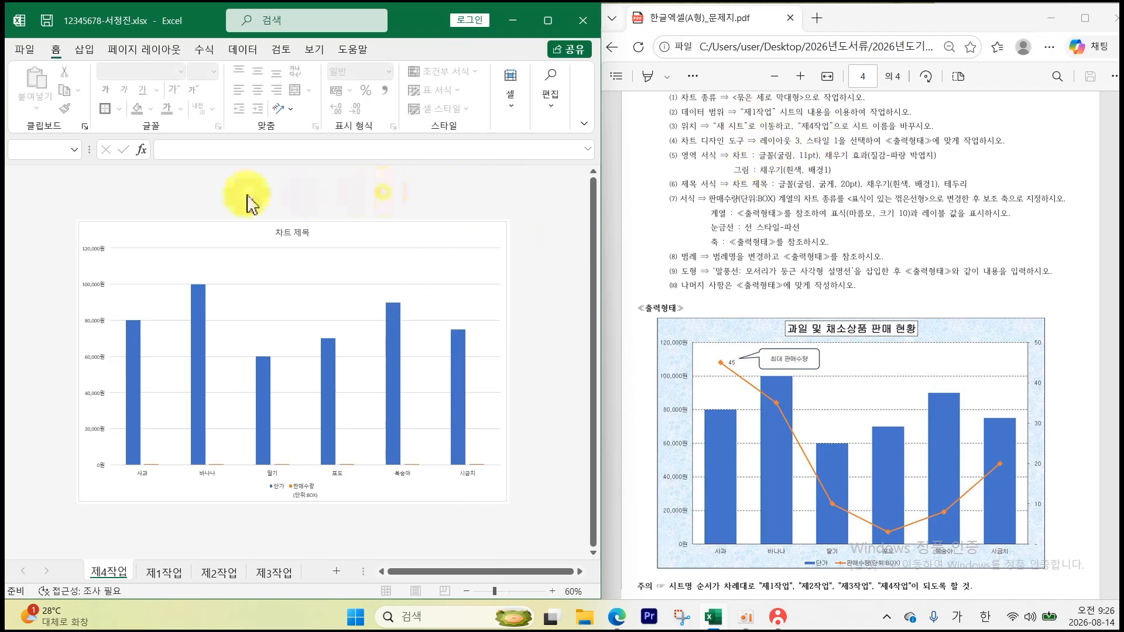
- Apply Quick Layout 3 to the 제4작업 chart
{"action": "left_click", "coordinate": [265, 244]}
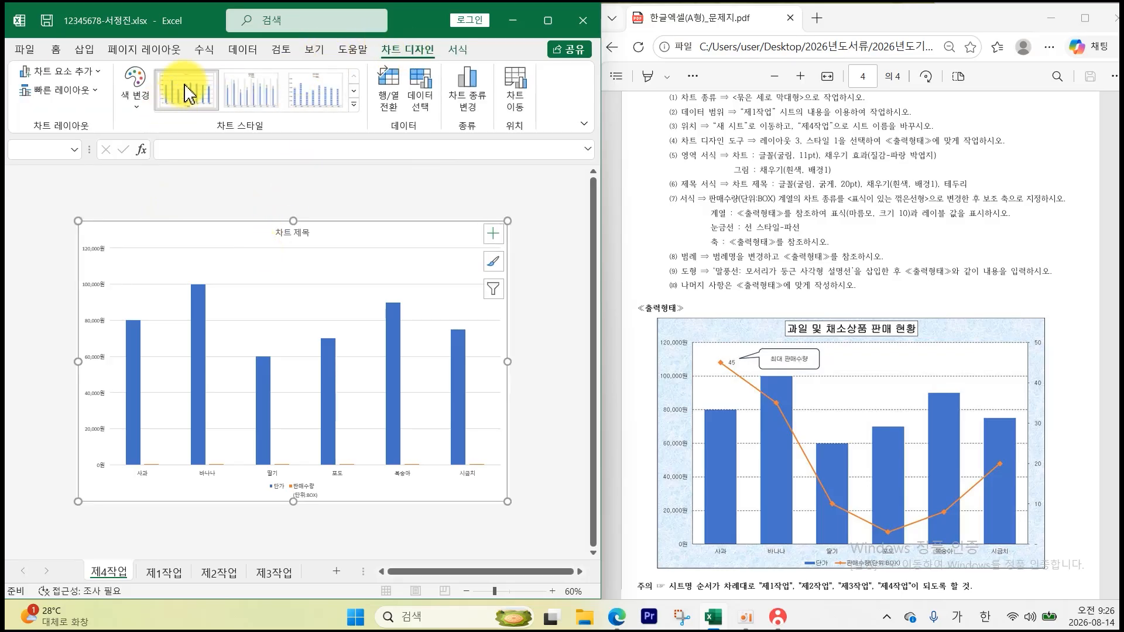
{"action": "left_click", "coordinate": [88, 94]}
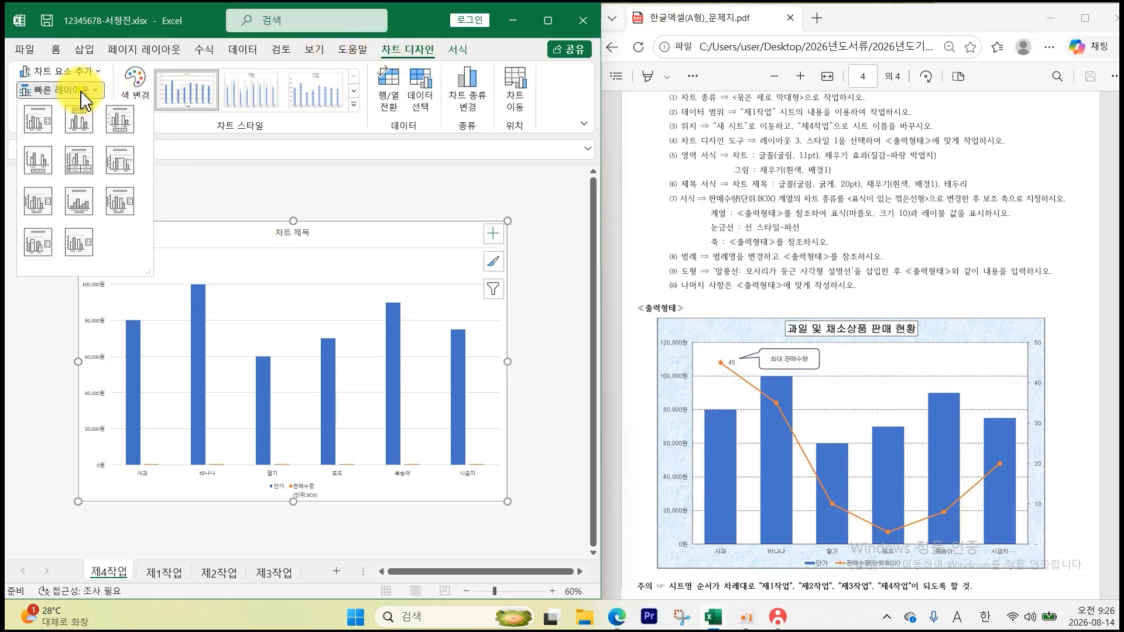
{"action": "left_click", "coordinate": [120, 120]}
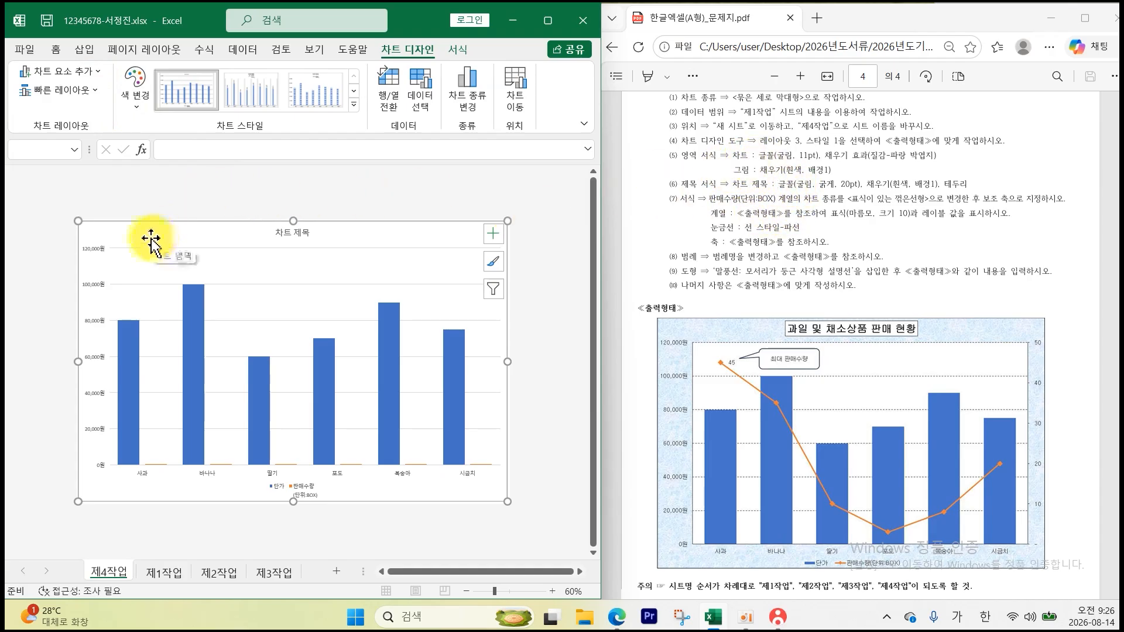
- Zoom the sheet to 70% and reselect the whole chart
{"action": "left_click", "coordinate": [126, 213]}
{"action": "left_click", "coordinate": [170, 251]}
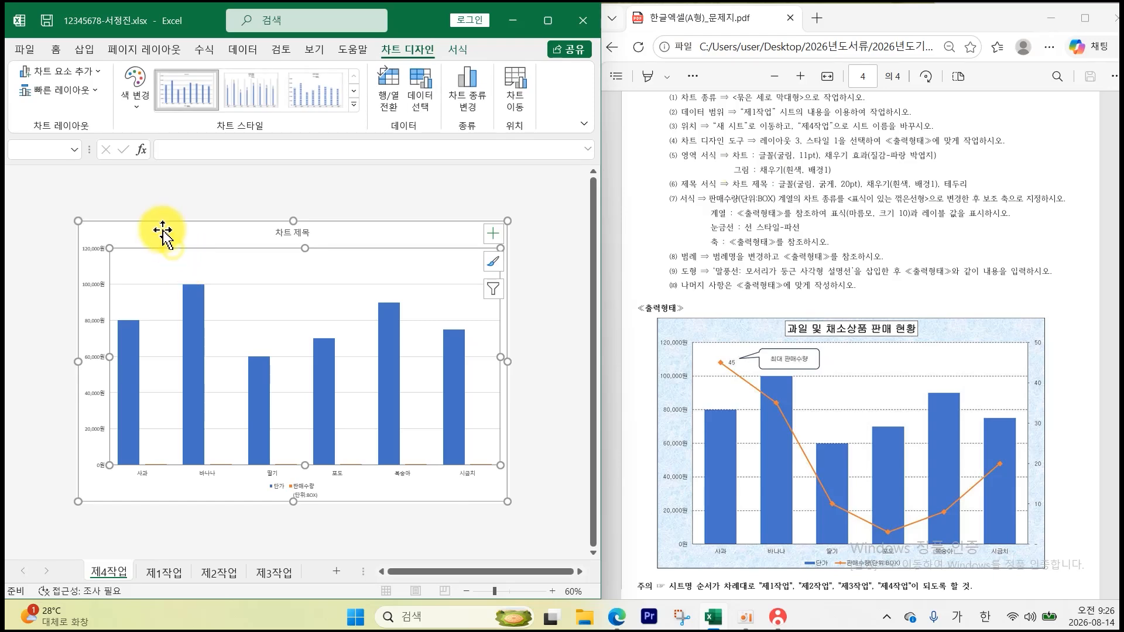
{"action": "left_click", "coordinate": [552, 591]}
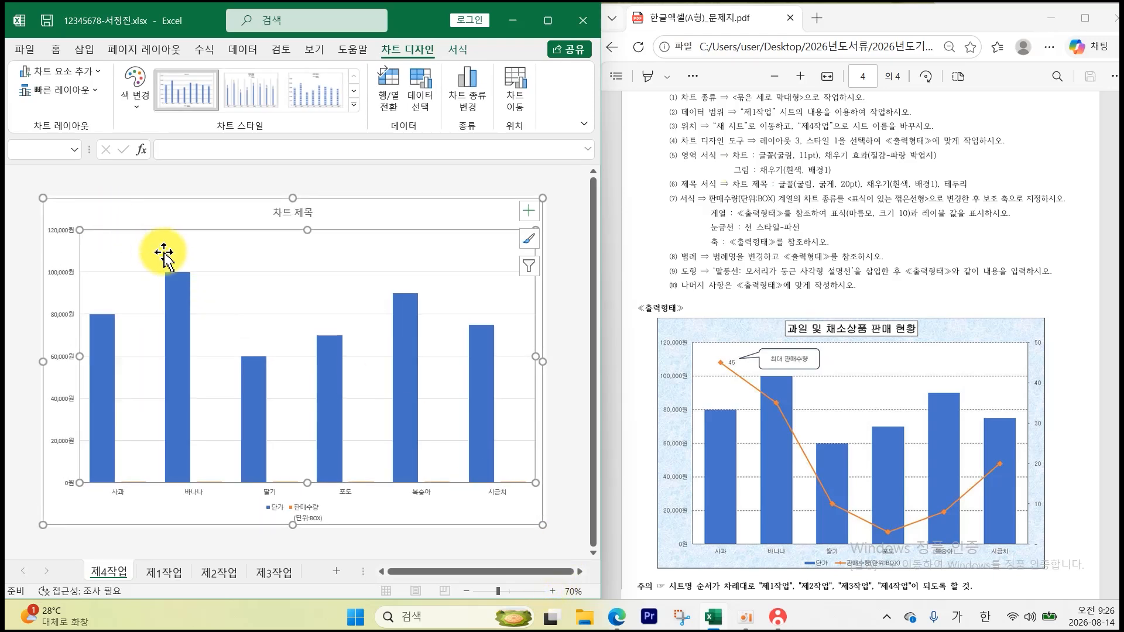
{"action": "left_click", "coordinate": [136, 218]}
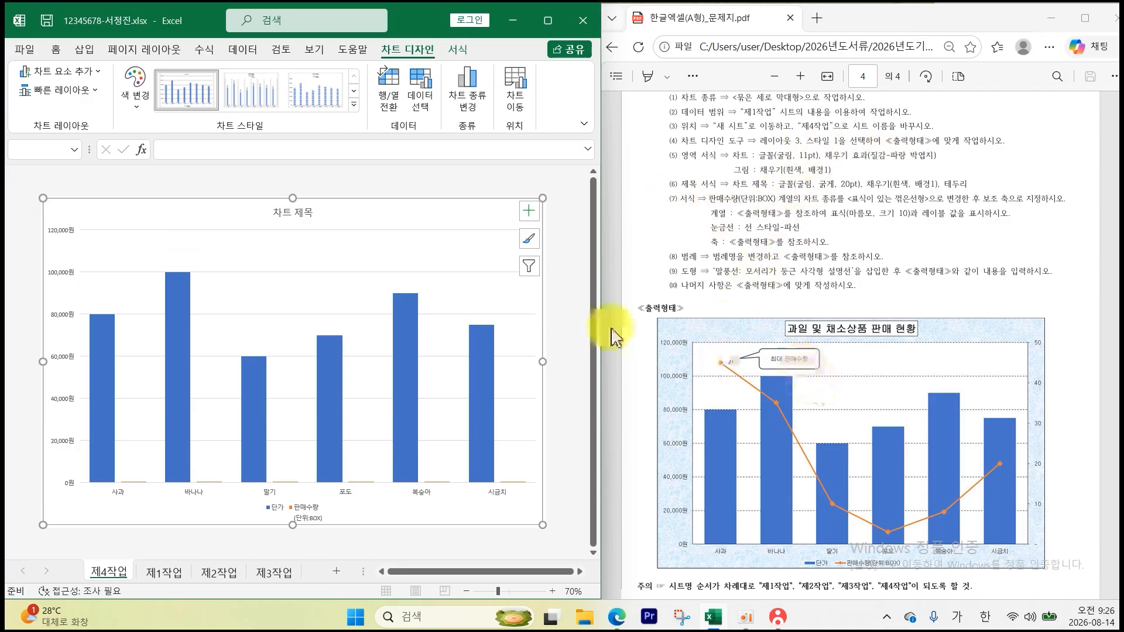
{"action": "left_click", "coordinate": [87, 213]}
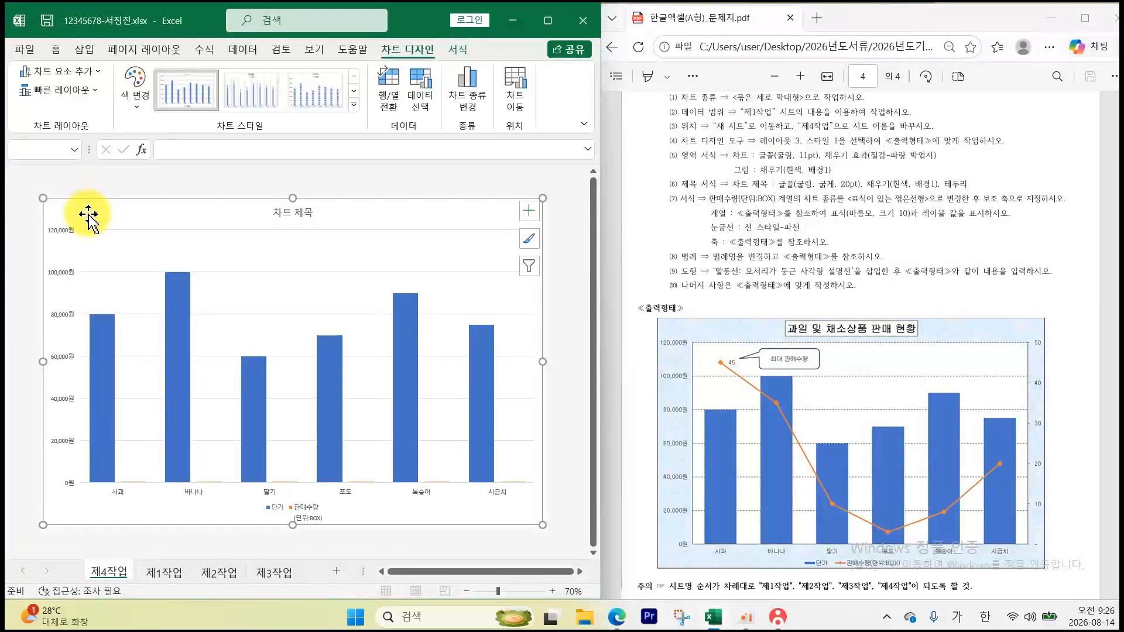
- Set the chart text to 굴림, size 11
{"action": "left_click", "coordinate": [56, 49]}
{"action": "left_click", "coordinate": [181, 72]}
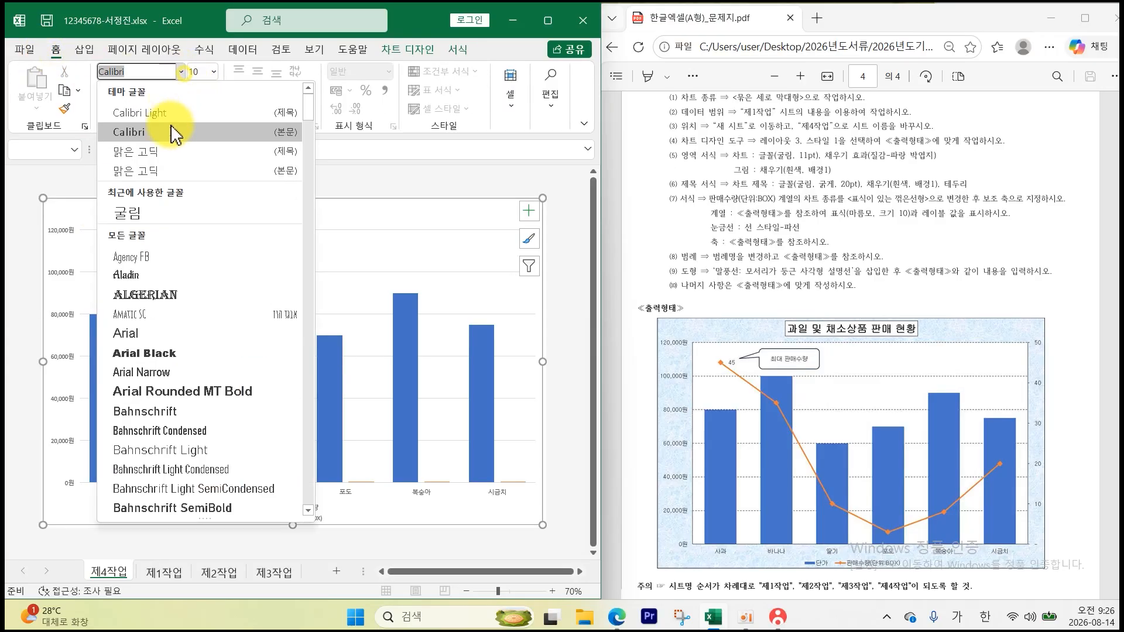
{"action": "left_click", "coordinate": [159, 216]}
{"action": "left_click", "coordinate": [214, 72]}
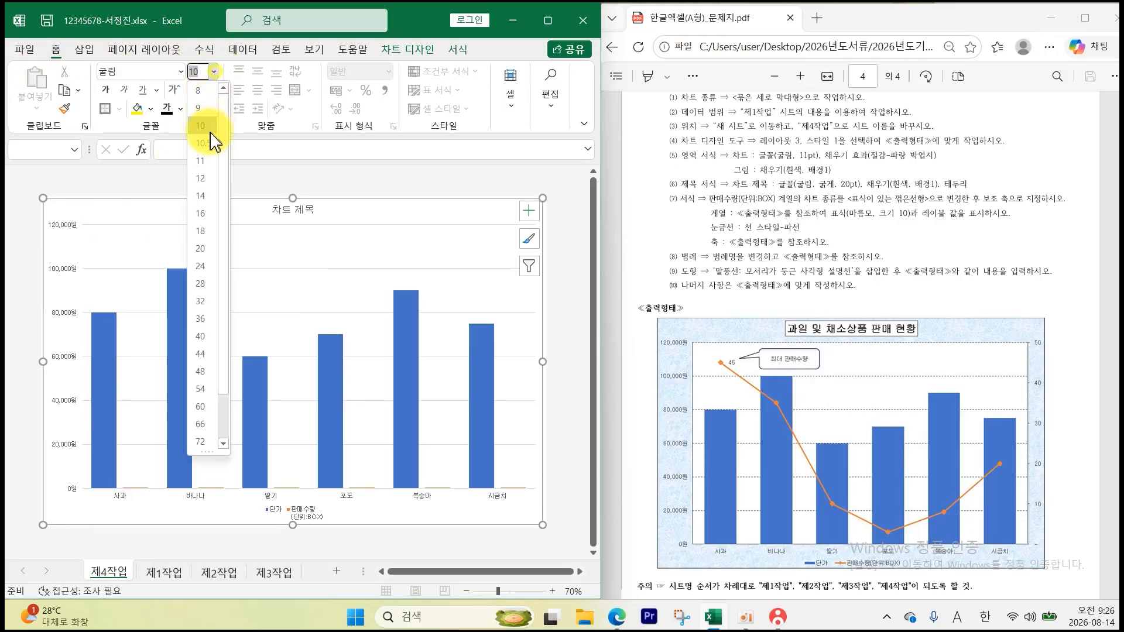
{"action": "left_click", "coordinate": [202, 158]}
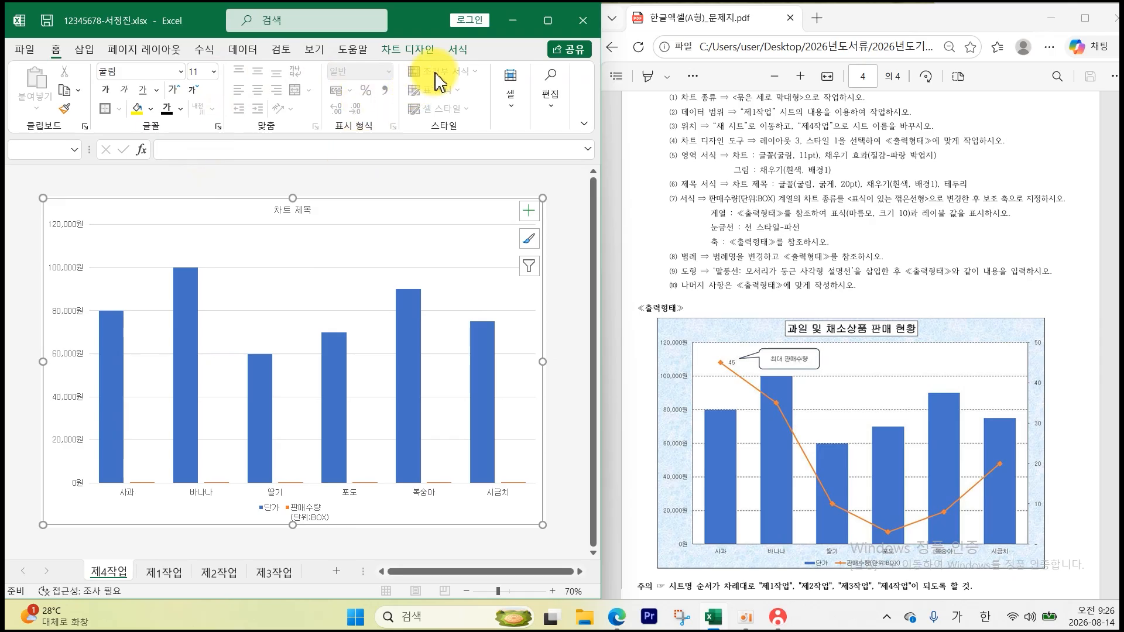
- Give the chart a blue tissue texture background and fill the plot area white
{"action": "left_click", "coordinate": [458, 49]}
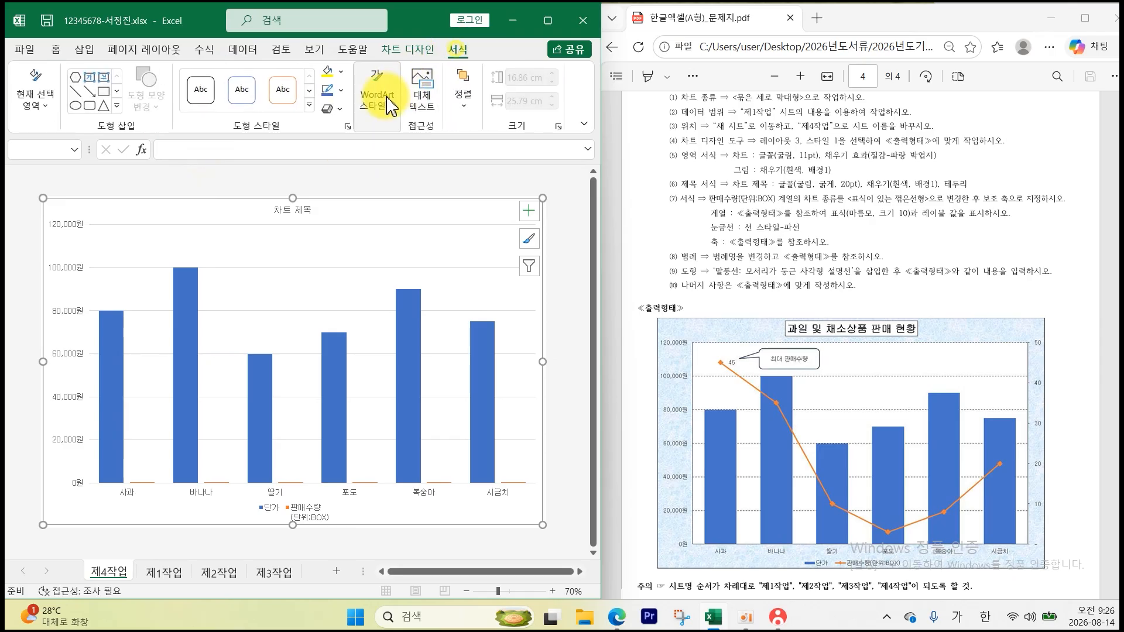
{"action": "left_click", "coordinate": [341, 72]}
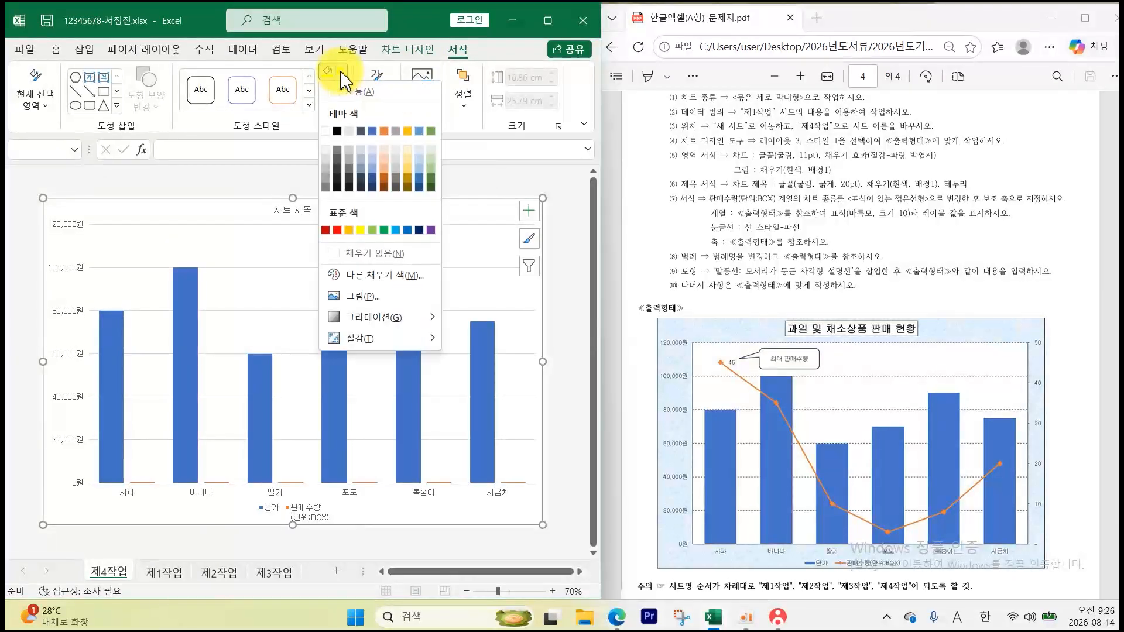
{"action": "left_click", "coordinate": [383, 338]}
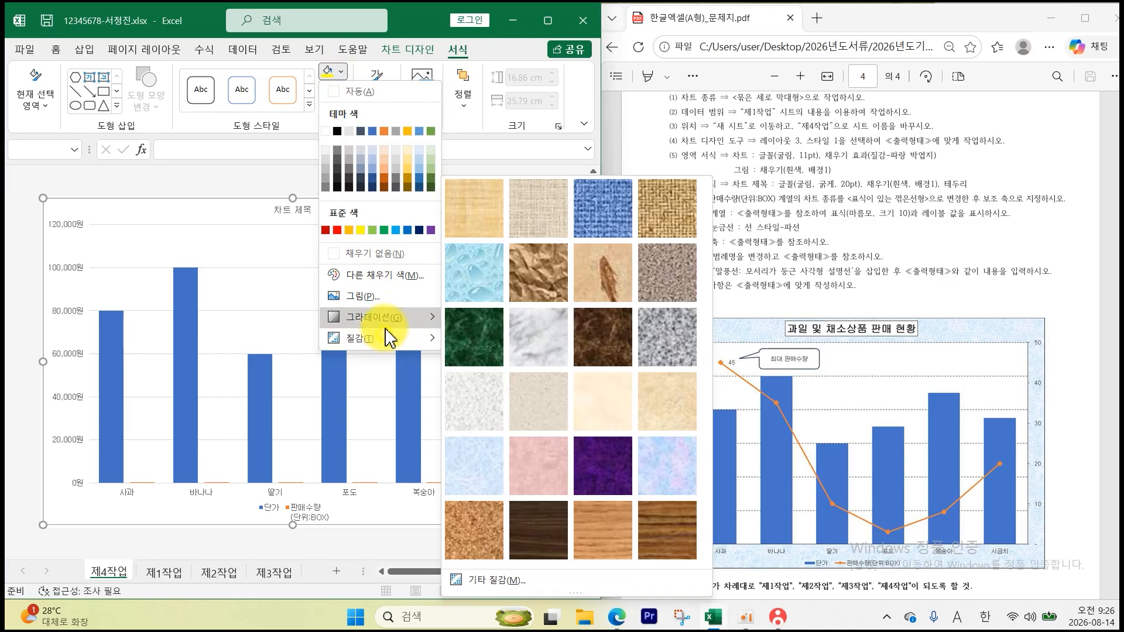
{"action": "left_click", "coordinate": [497, 479]}
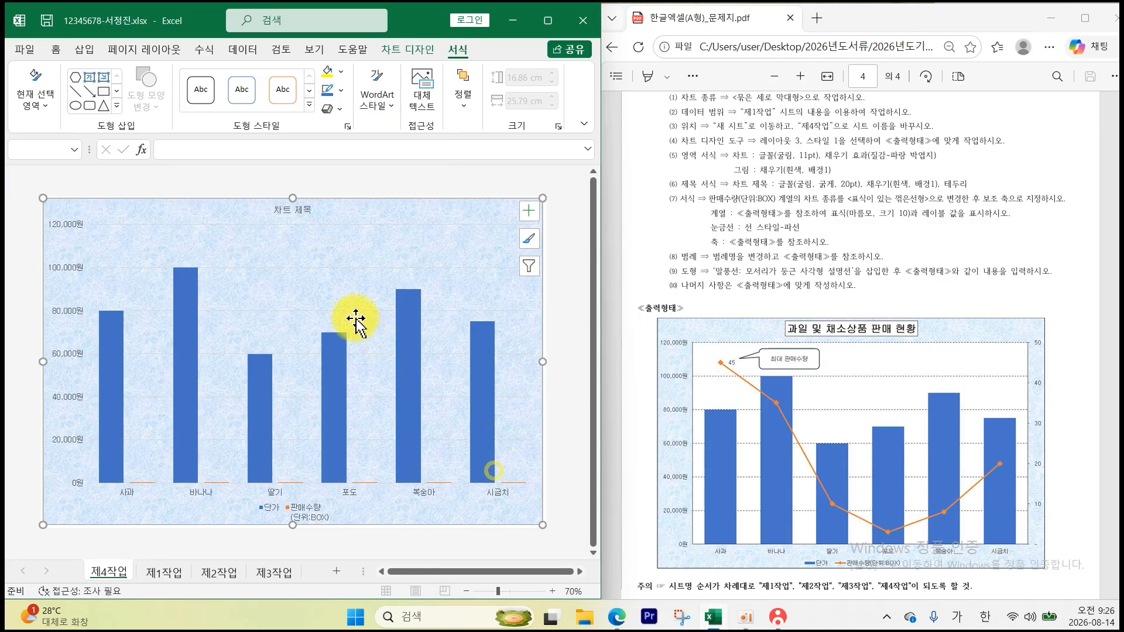
{"action": "left_click", "coordinate": [341, 72]}
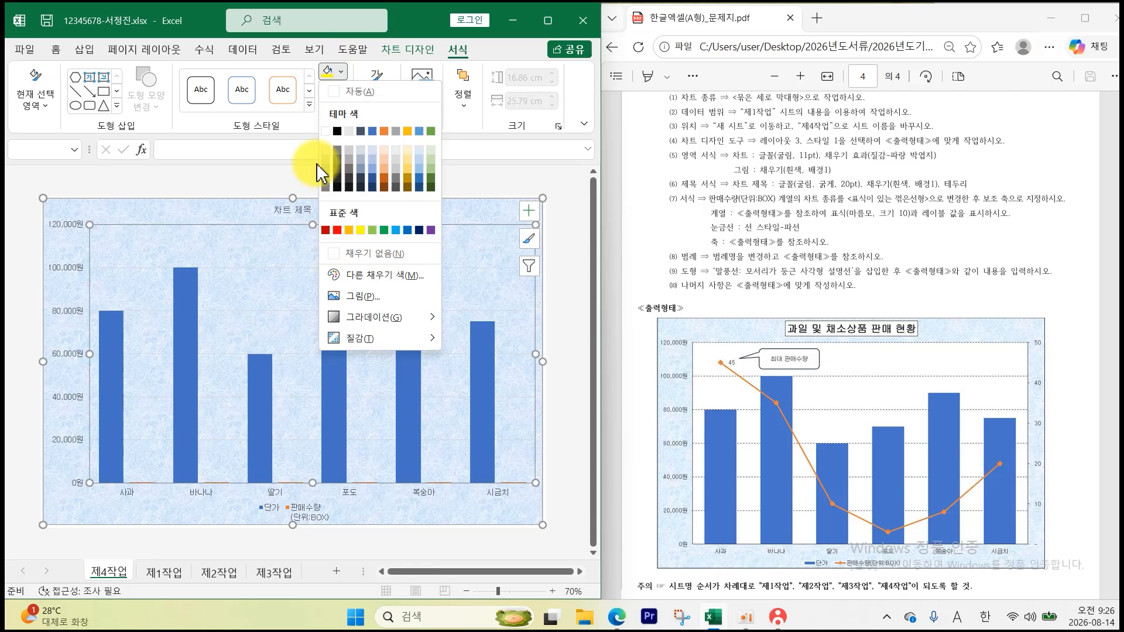
{"action": "left_click", "coordinate": [326, 131]}
{"action": "left_click", "coordinate": [352, 170]}
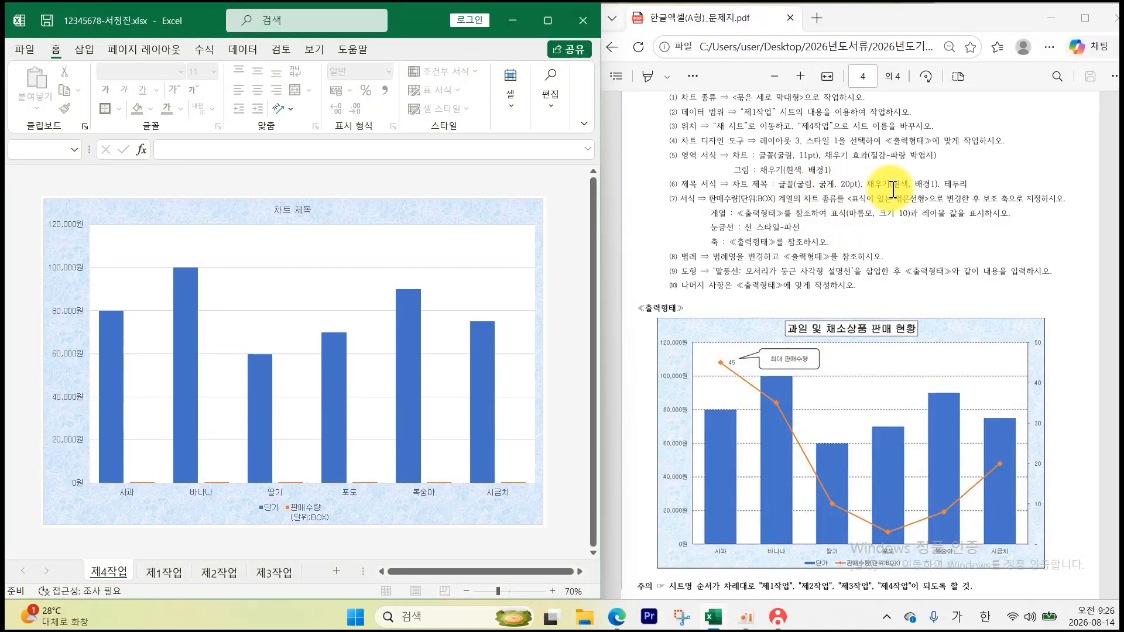
- Make the chart title 20 point and bold
{"action": "left_click", "coordinate": [305, 215]}
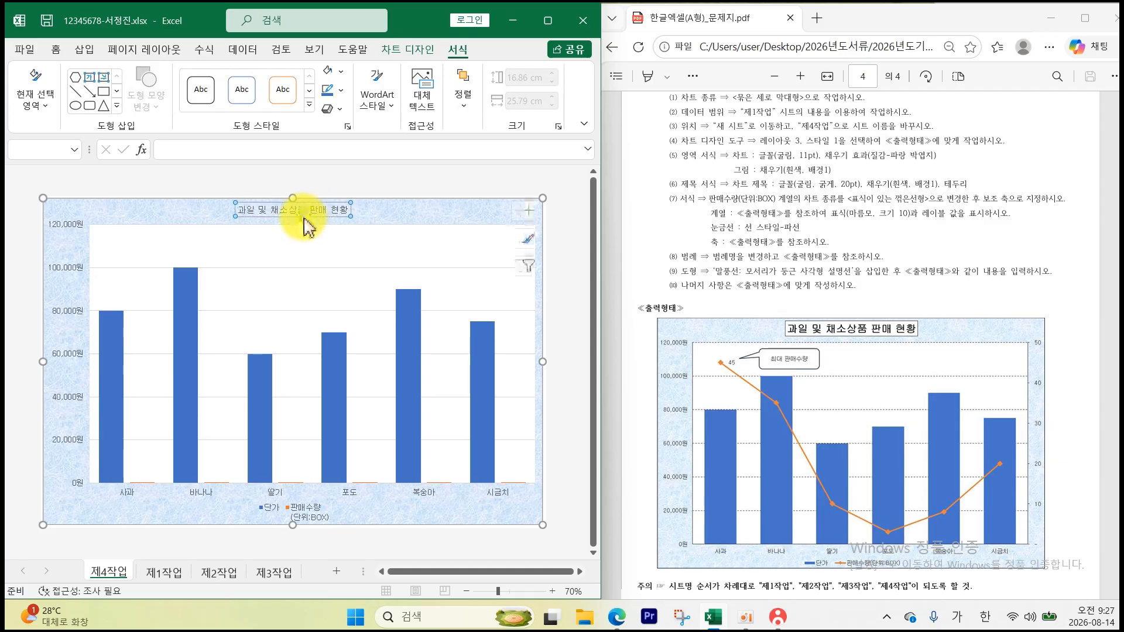
{"action": "left_click", "coordinate": [57, 49]}
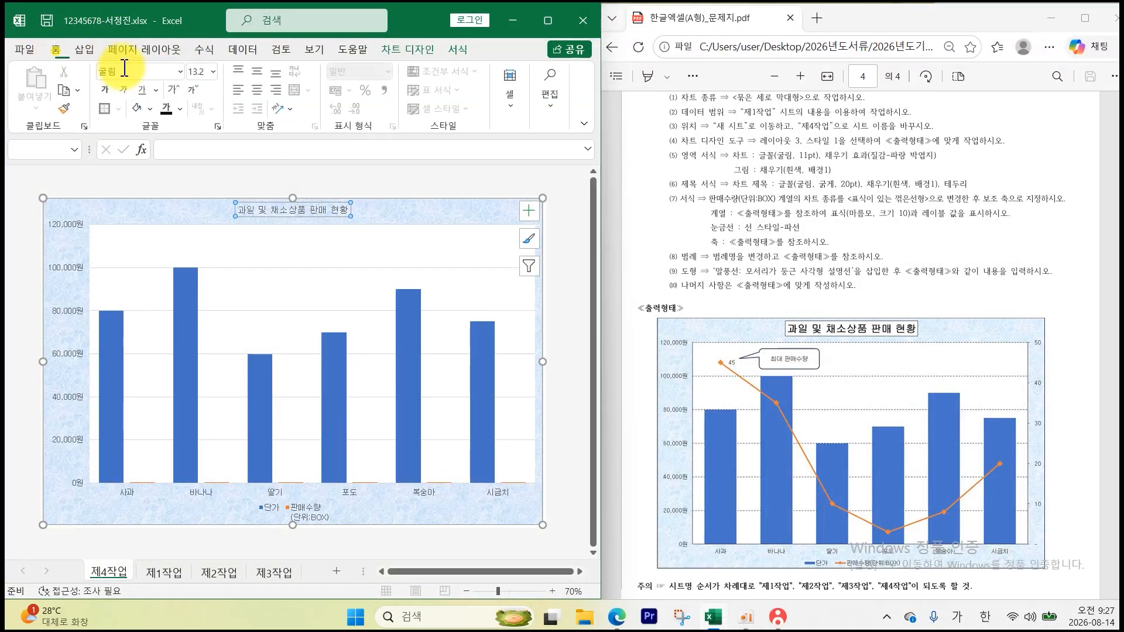
{"action": "left_click", "coordinate": [214, 72]}
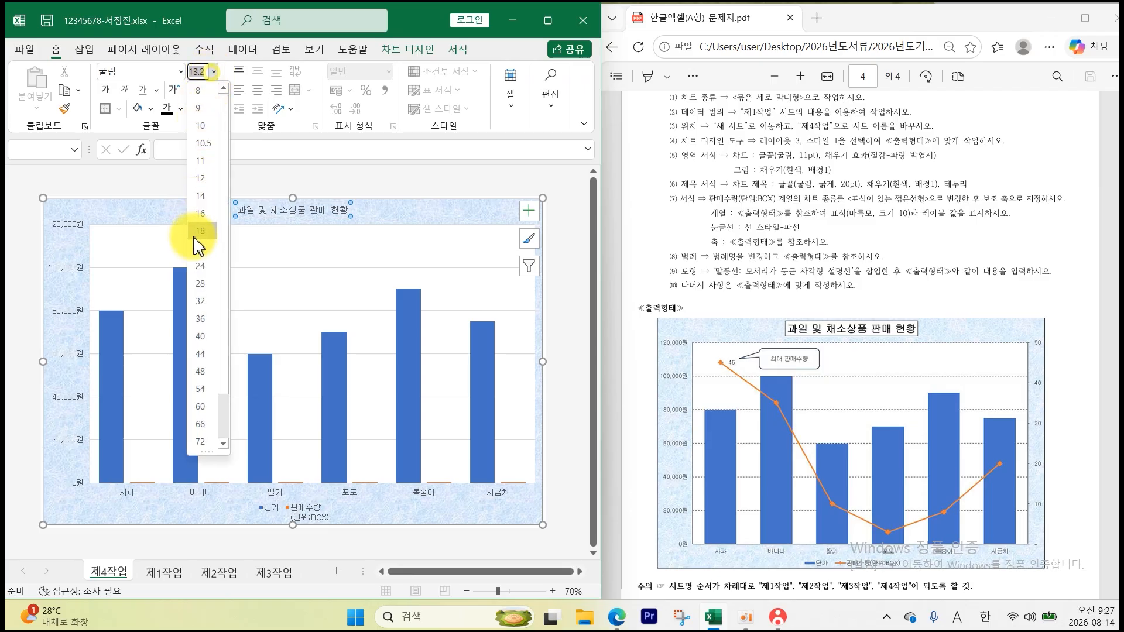
{"action": "left_click", "coordinate": [198, 245]}
{"action": "left_click", "coordinate": [107, 92]}
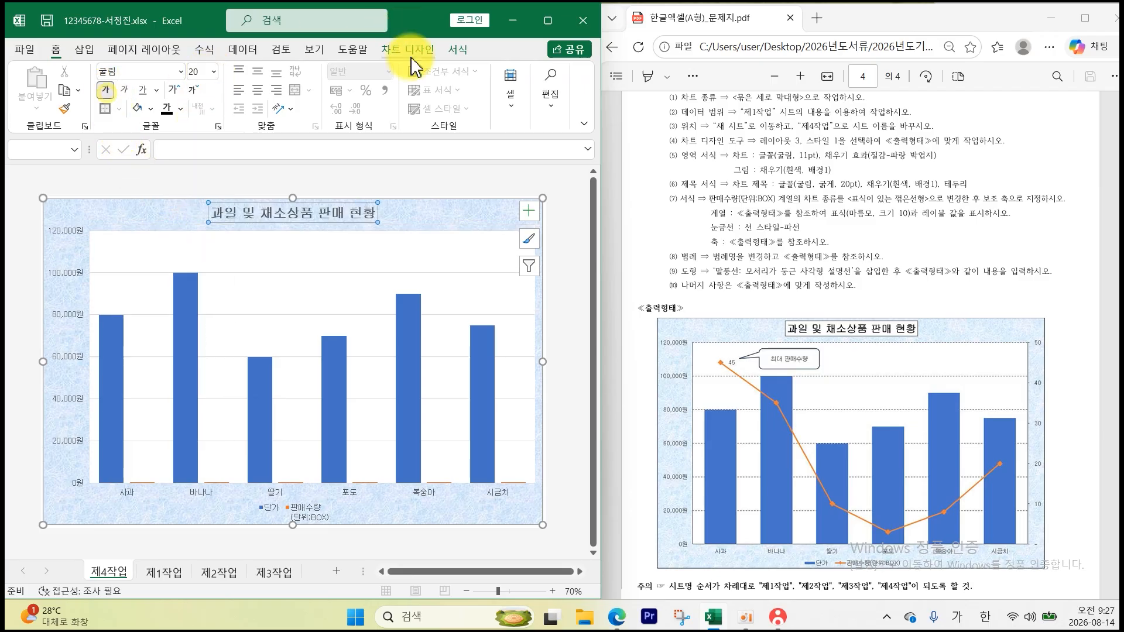
- Give the title box a white fill and a black outline
{"action": "left_click", "coordinate": [458, 49]}
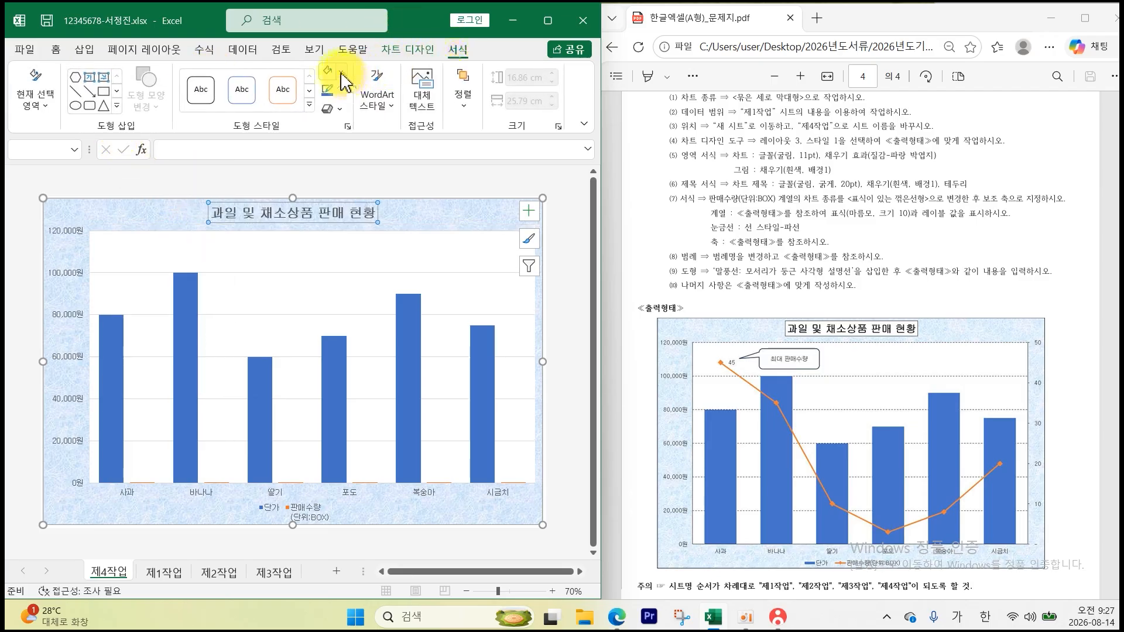
{"action": "left_click", "coordinate": [341, 71]}
{"action": "left_click", "coordinate": [333, 98]}
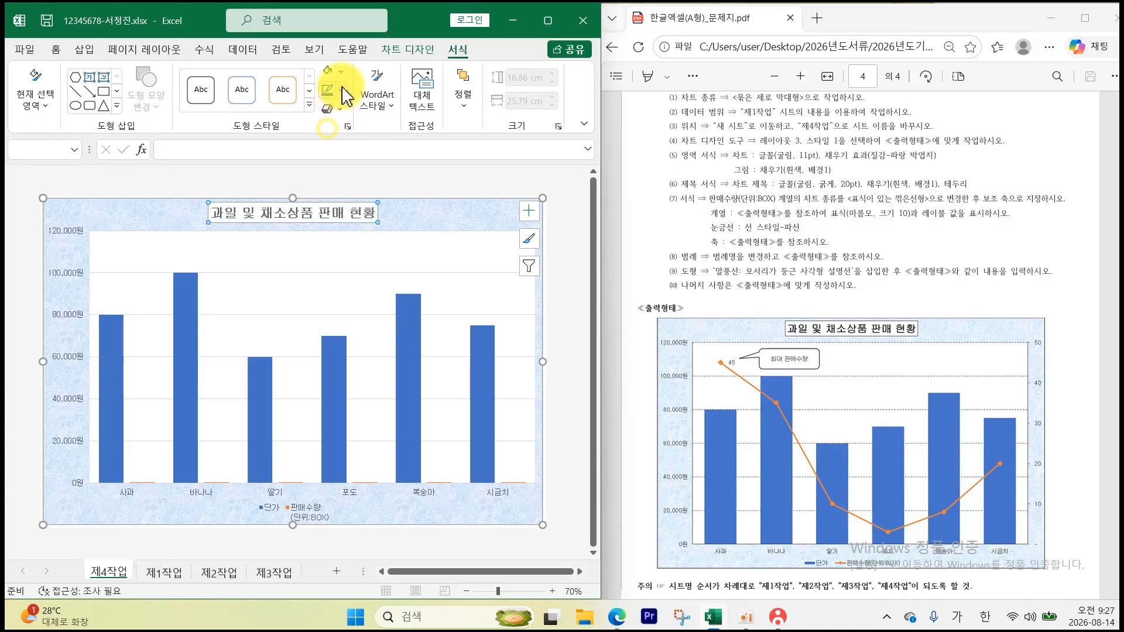
{"action": "left_click", "coordinate": [341, 90]}
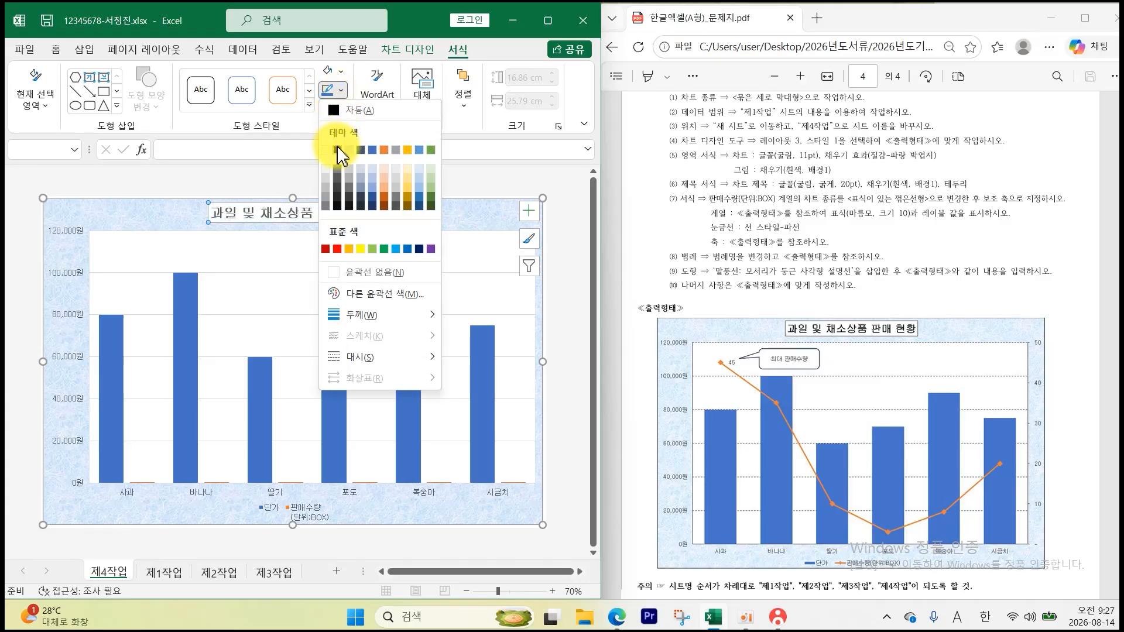
{"action": "left_click", "coordinate": [338, 150]}
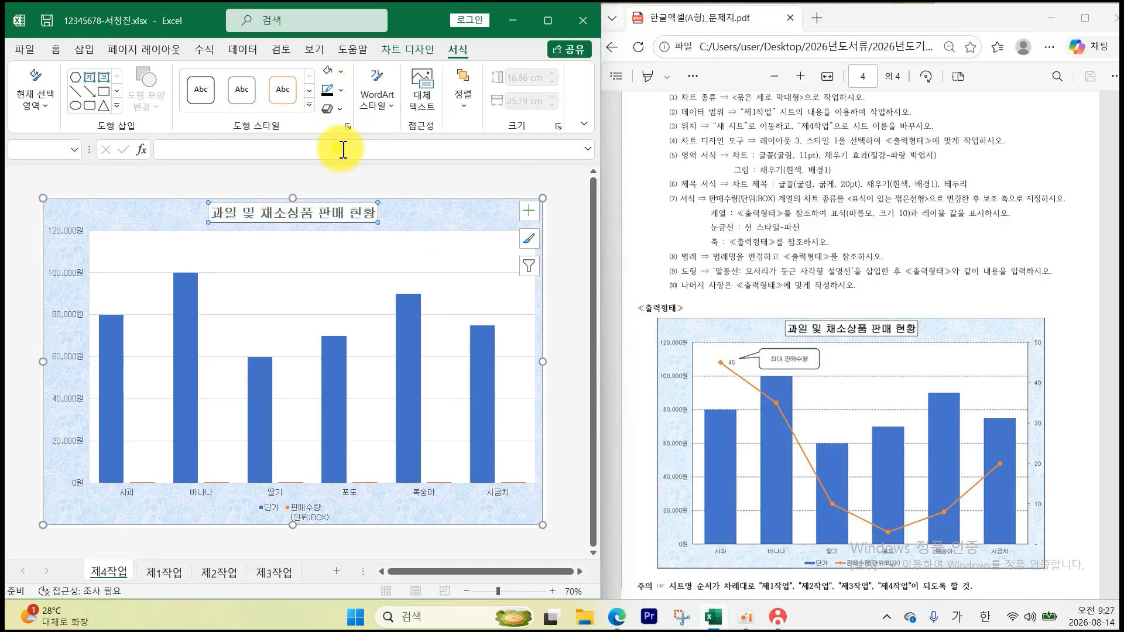
{"action": "left_click", "coordinate": [427, 168]}
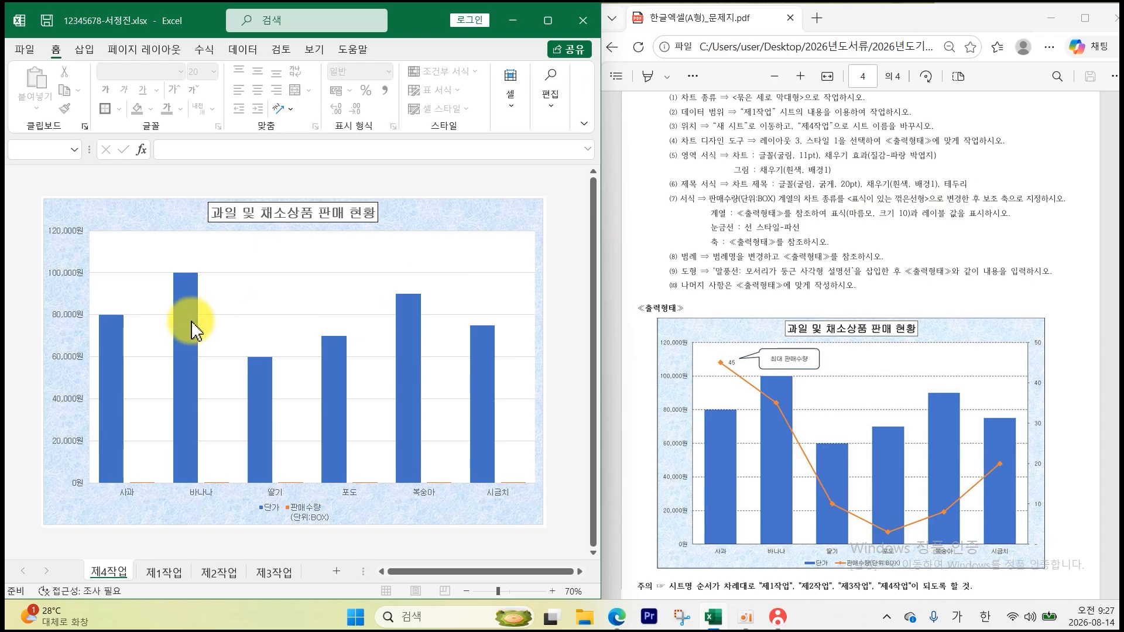
- Change 판매수량 to Line with Markers on the secondary axis, keeping 단가 as columns
{"action": "left_click", "coordinate": [187, 338]}
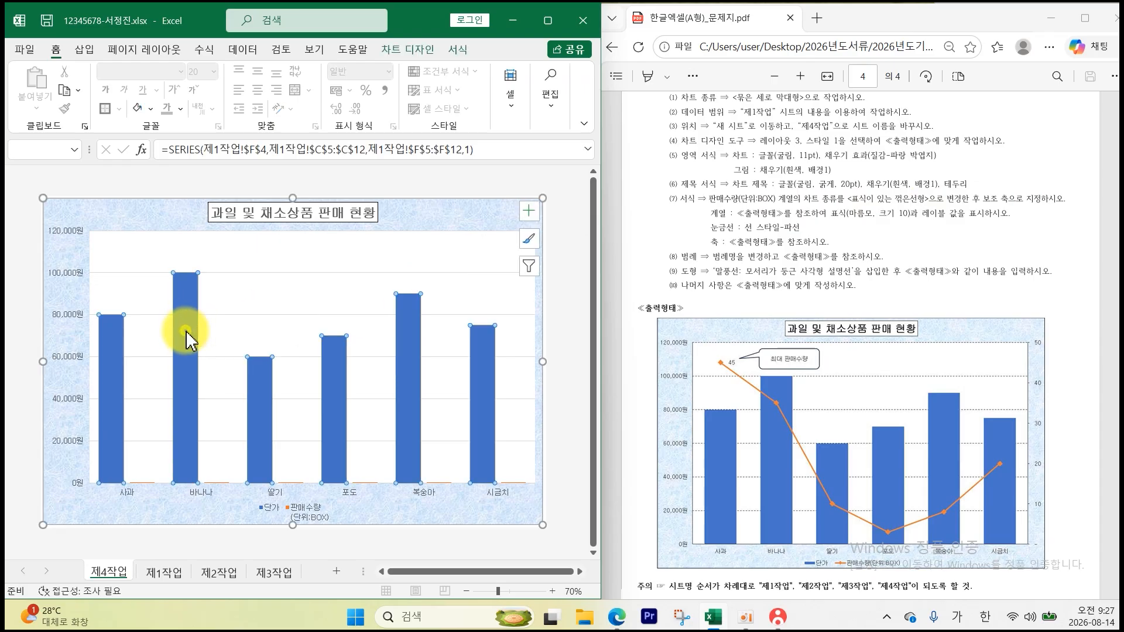
{"action": "right_click", "coordinate": [186, 338]}
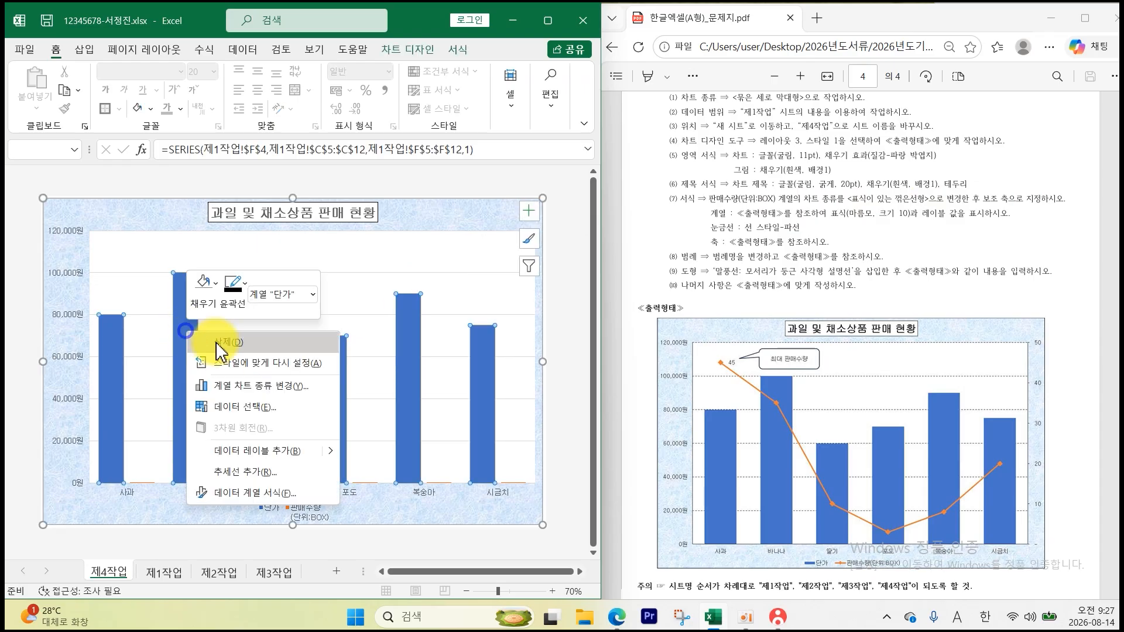
{"action": "left_click", "coordinate": [251, 389]}
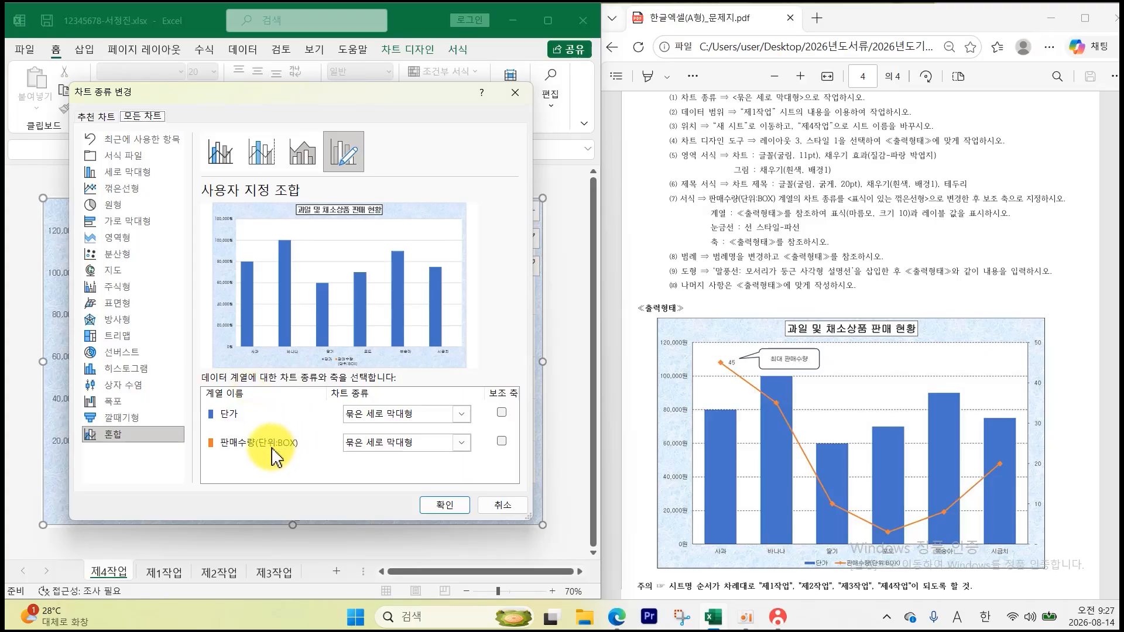
{"action": "left_click", "coordinate": [461, 443]}
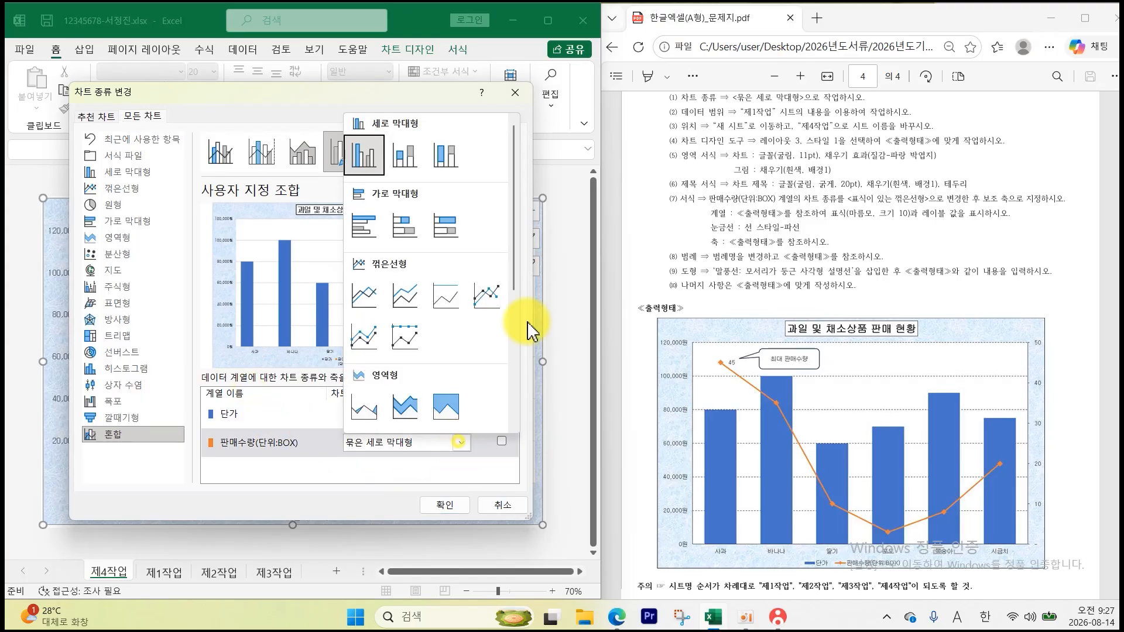
{"action": "left_click", "coordinate": [490, 296]}
{"action": "left_click", "coordinate": [501, 440]}
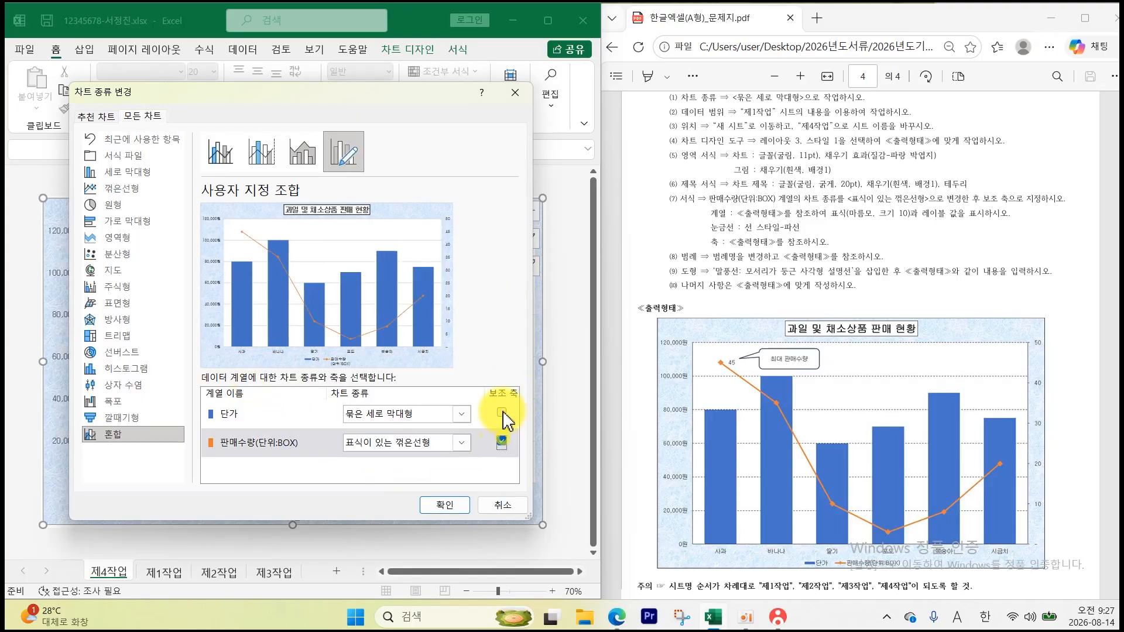
{"action": "left_click", "coordinate": [439, 505]}
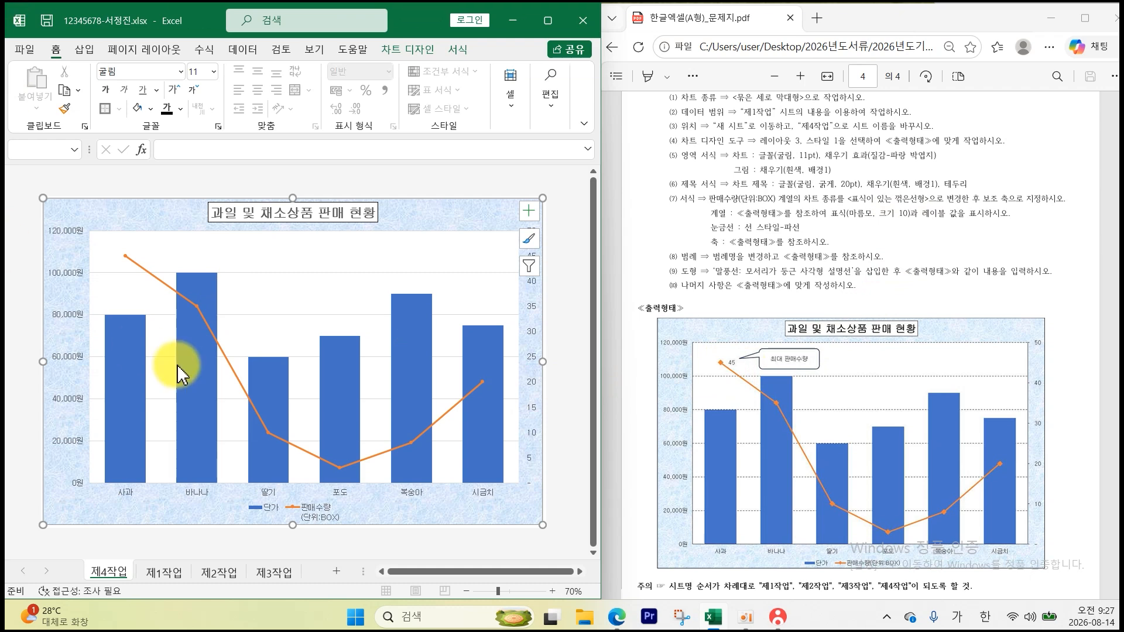
- Set the 판매수량(단위:BOX) line's markers to built-in, size 10
{"action": "left_click", "coordinate": [224, 359]}
{"action": "double_click", "coordinate": [221, 350]}
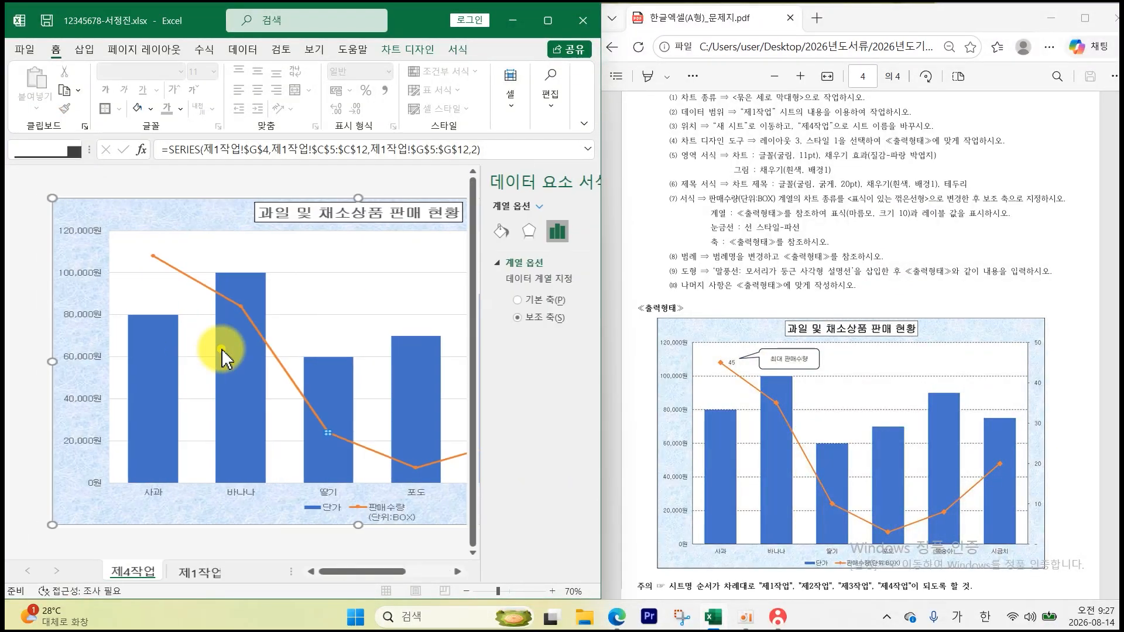
{"action": "left_click", "coordinate": [283, 339]}
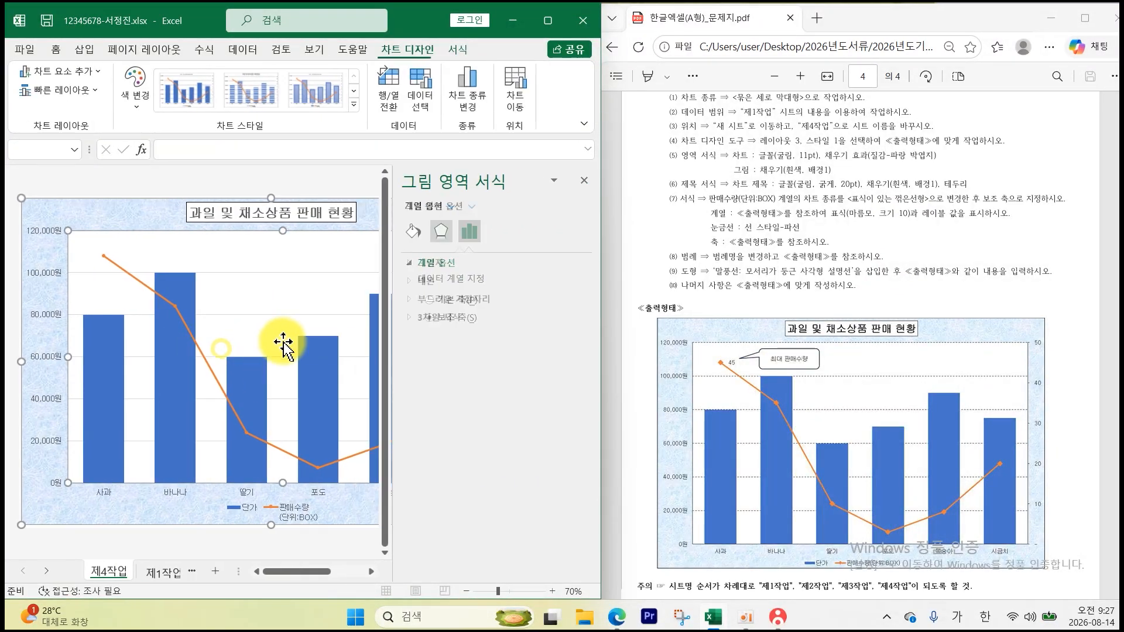
{"action": "left_click", "coordinate": [205, 368]}
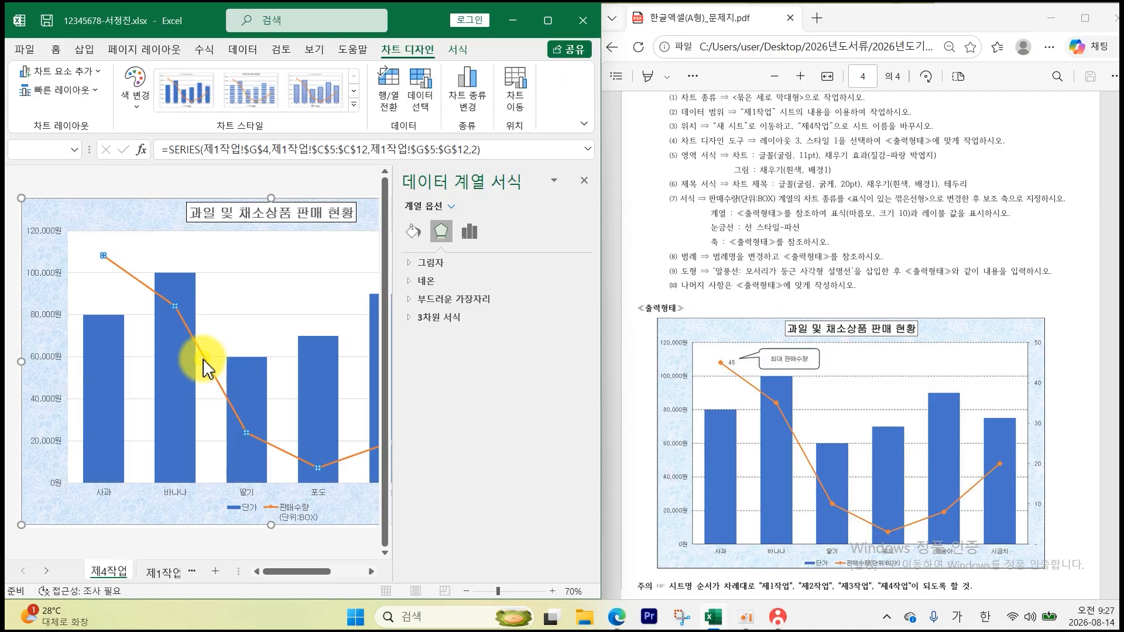
{"action": "left_click", "coordinate": [413, 234]}
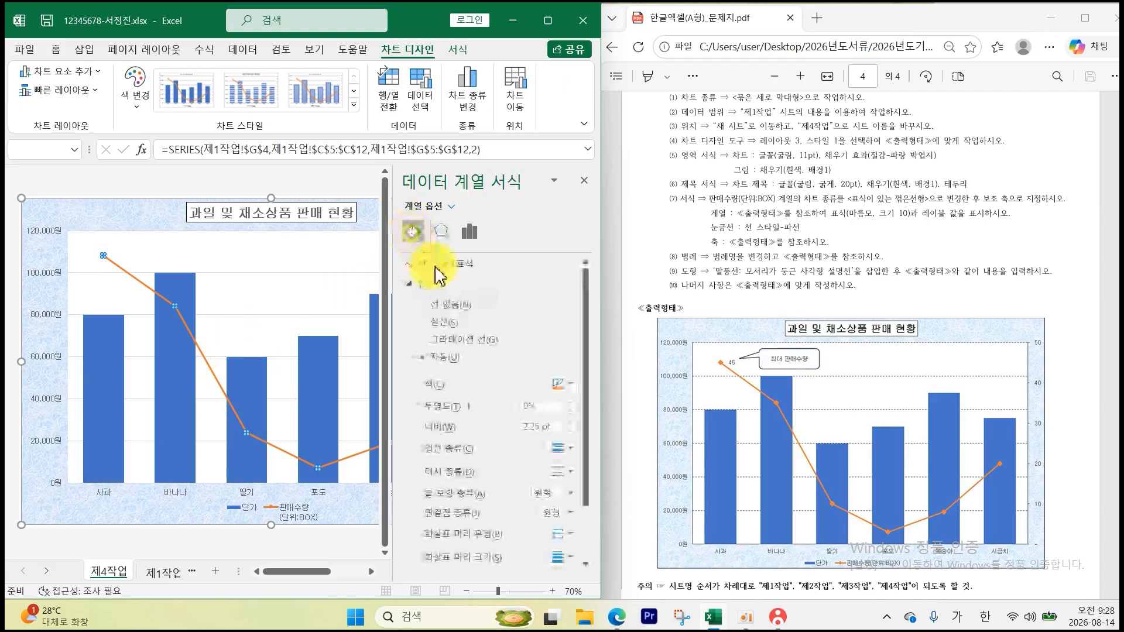
{"action": "left_click", "coordinate": [457, 263]}
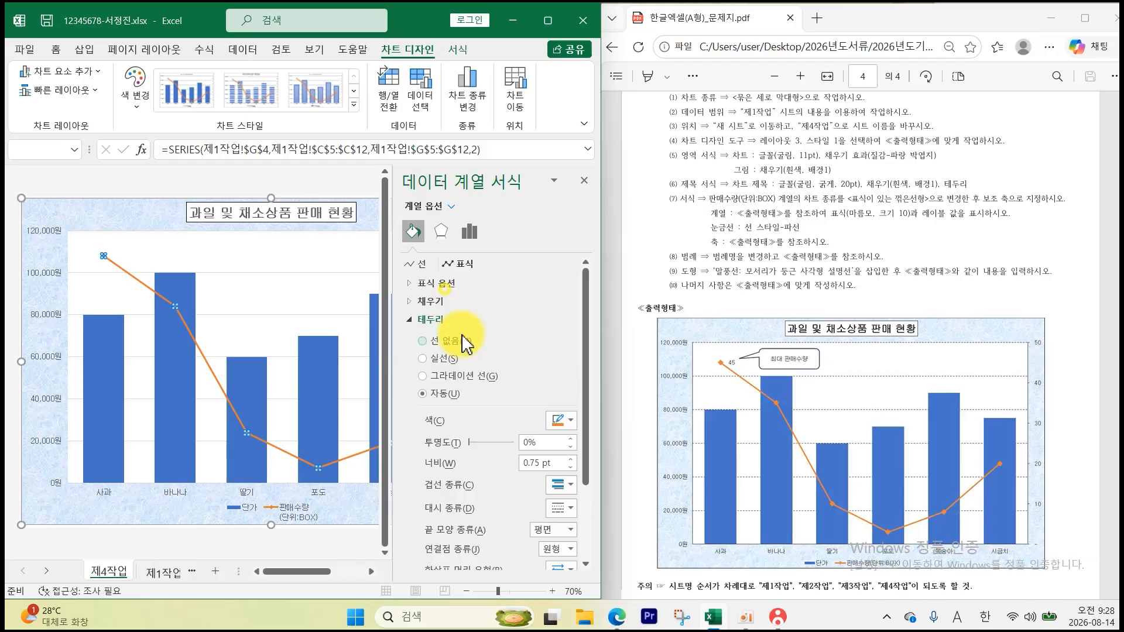
{"action": "left_click", "coordinate": [445, 284]}
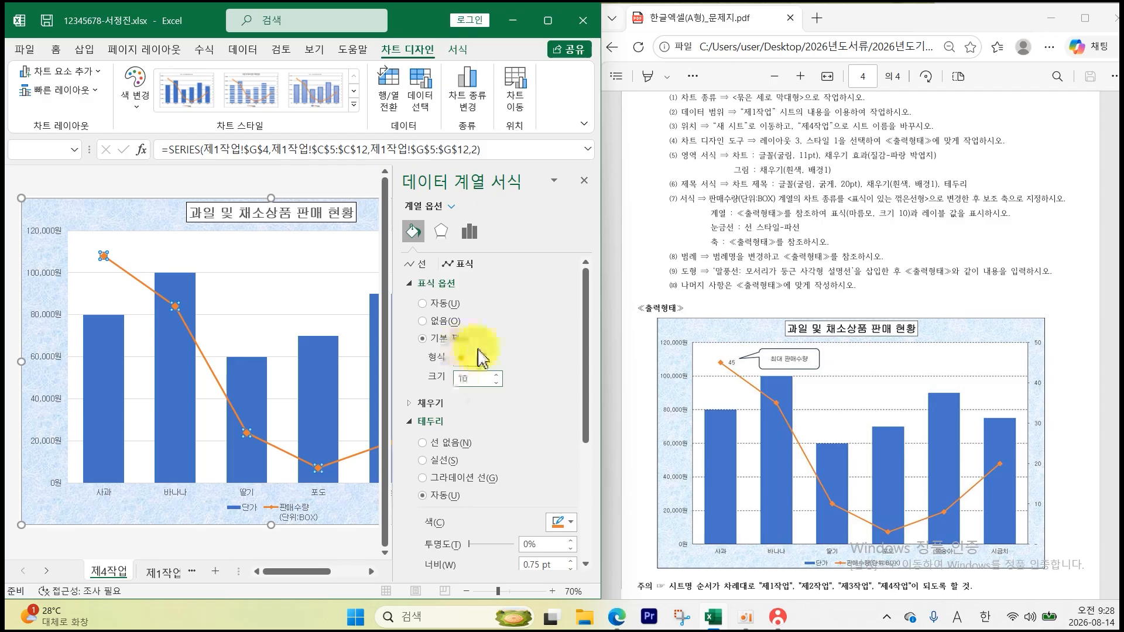
{"action": "left_click", "coordinate": [583, 182]}
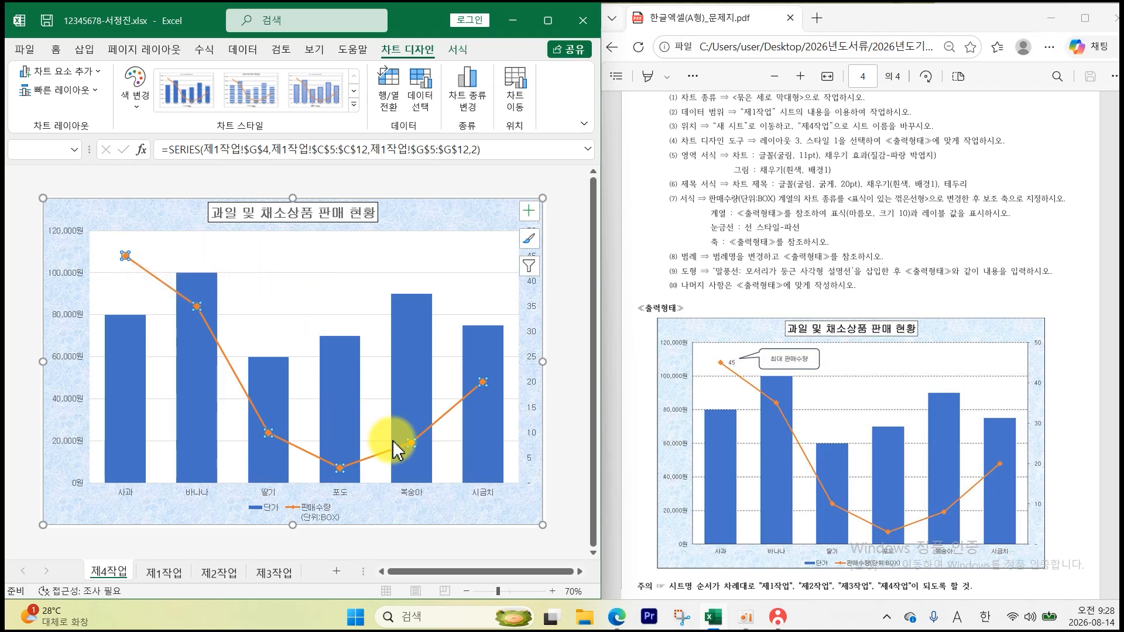
- Add a data label showing 45 to the 사과 point of the 판매수량 line
{"action": "right_click", "coordinate": [125, 257]}
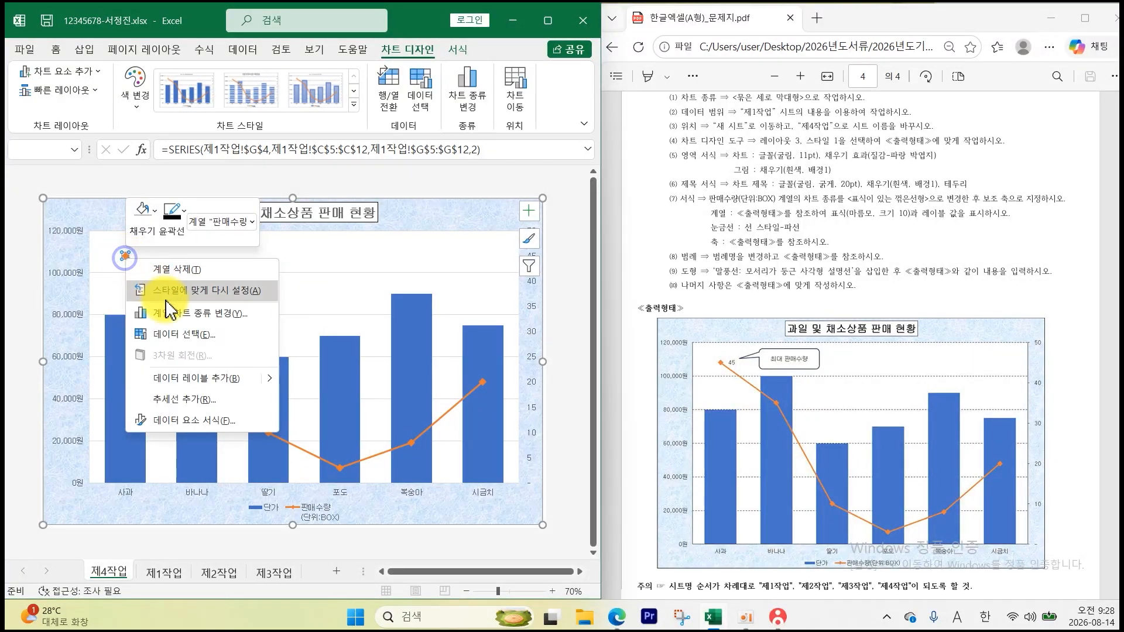
{"action": "left_click", "coordinate": [185, 388]}
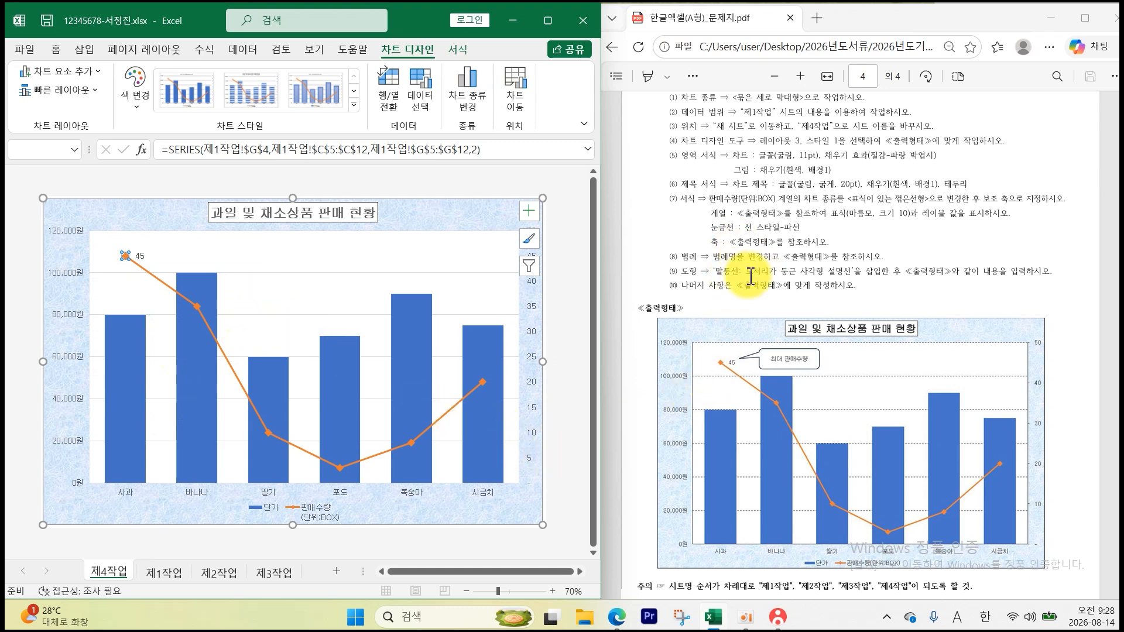
{"action": "left_click", "coordinate": [273, 276]}
- Give the major gridlines a black, dashed outline
{"action": "left_click", "coordinate": [272, 273]}
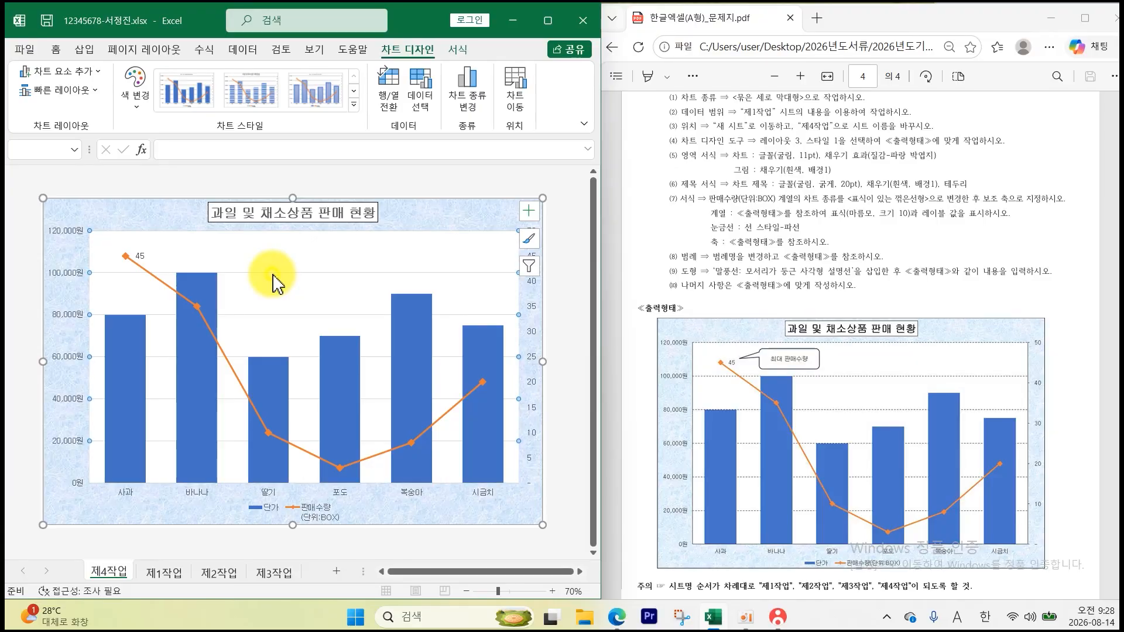
{"action": "left_click", "coordinate": [458, 49]}
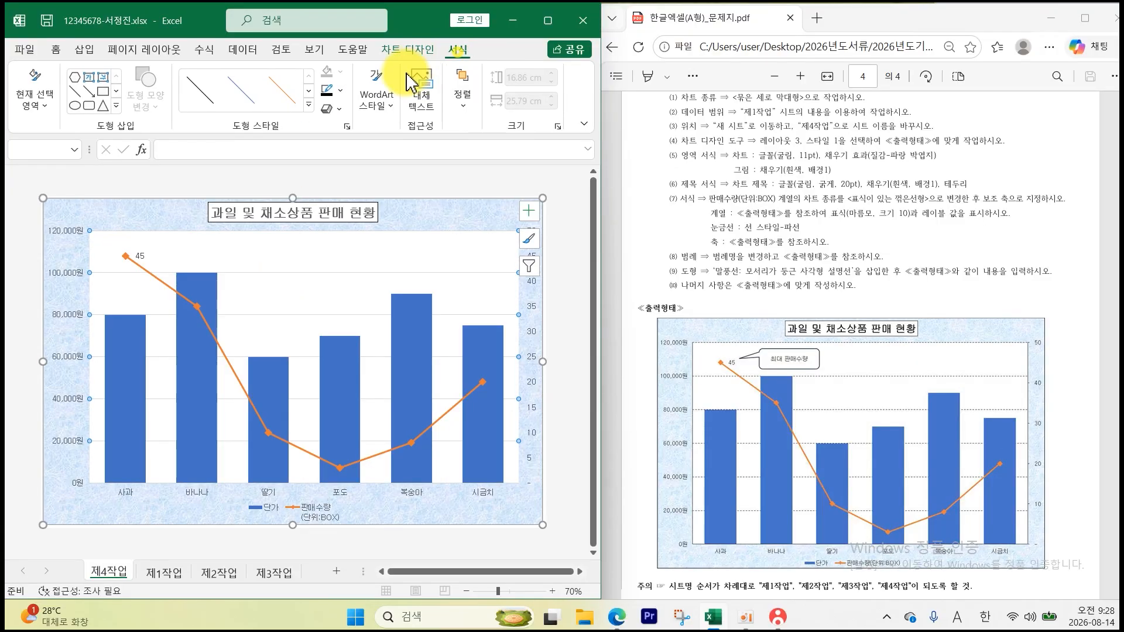
{"action": "left_click", "coordinate": [337, 90]}
{"action": "left_click", "coordinate": [335, 151]}
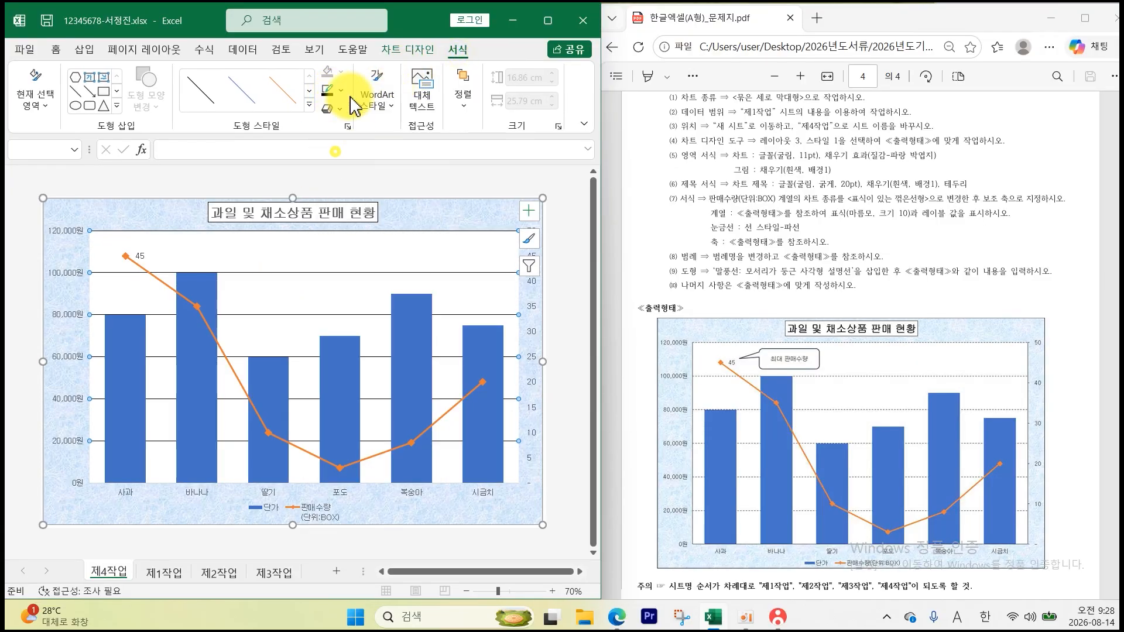
{"action": "left_click", "coordinate": [340, 90]}
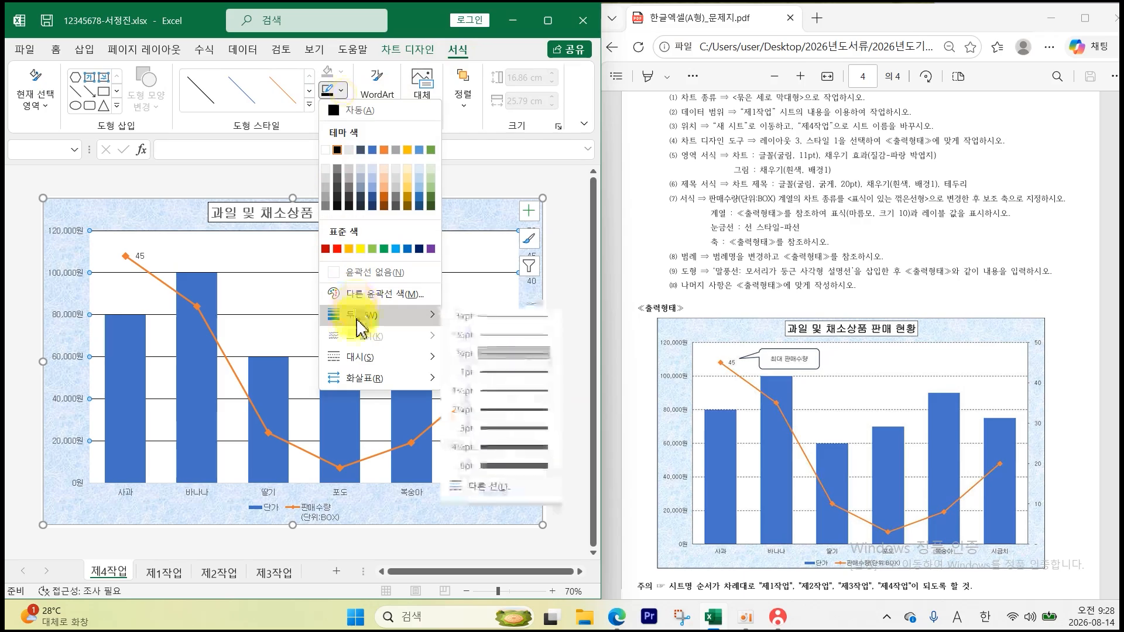
{"action": "mouse_move", "coordinate": [370, 362]}
{"action": "left_click", "coordinate": [467, 387]}
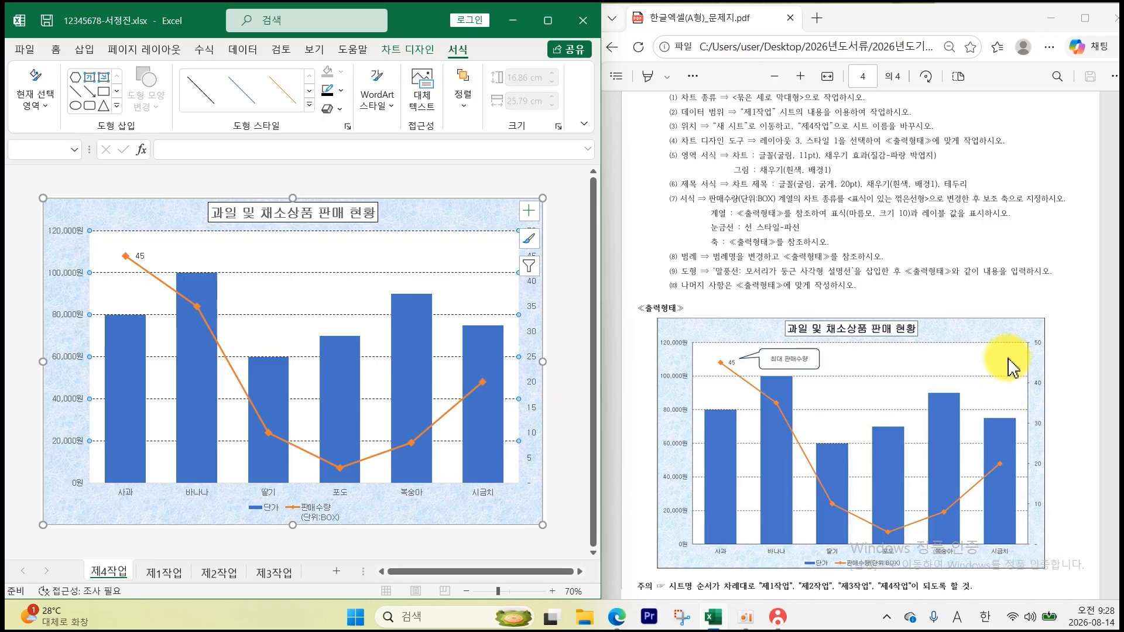
- Set the secondary axis major unit to 10 so it runs 0 to 50
{"action": "double_click", "coordinate": [533, 416]}
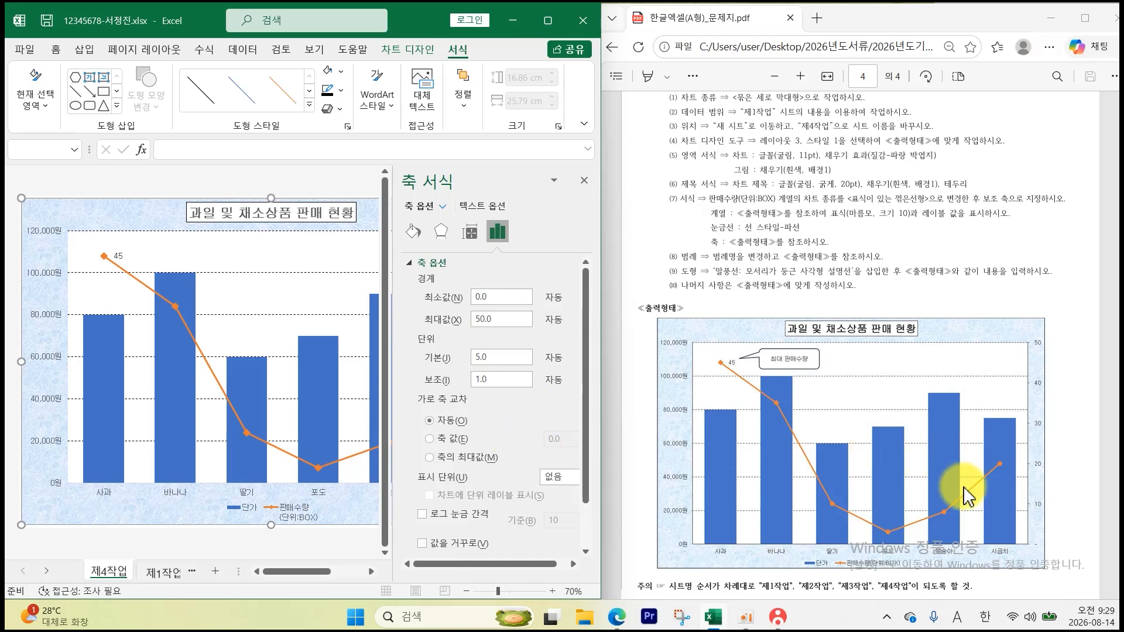
{"action": "left_click", "coordinate": [495, 358]}
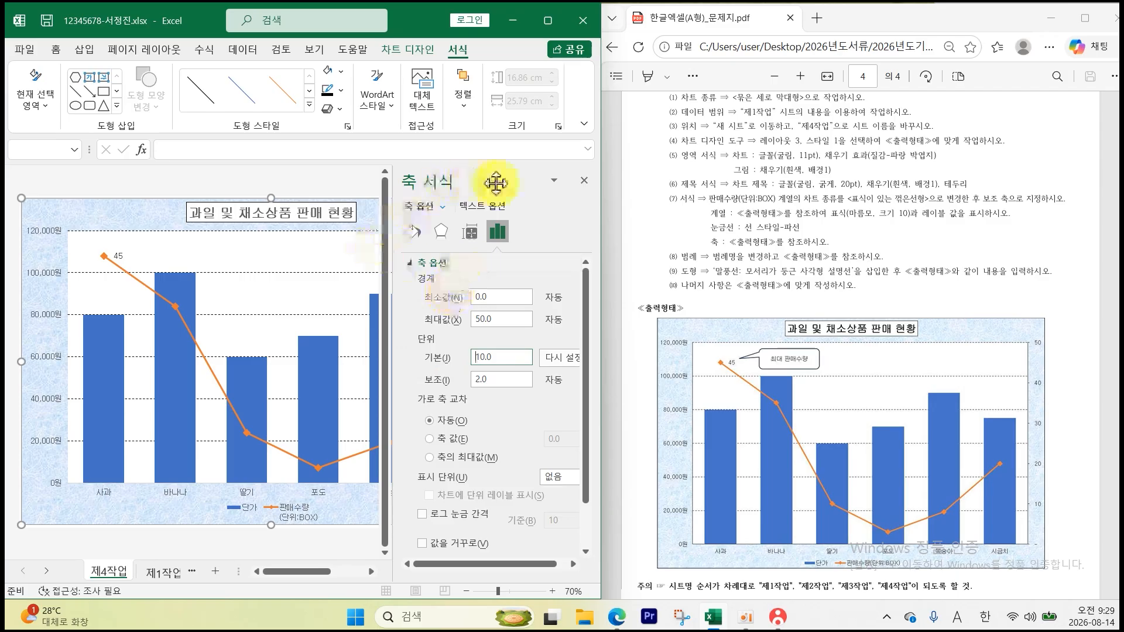
{"action": "left_click", "coordinate": [583, 180]}
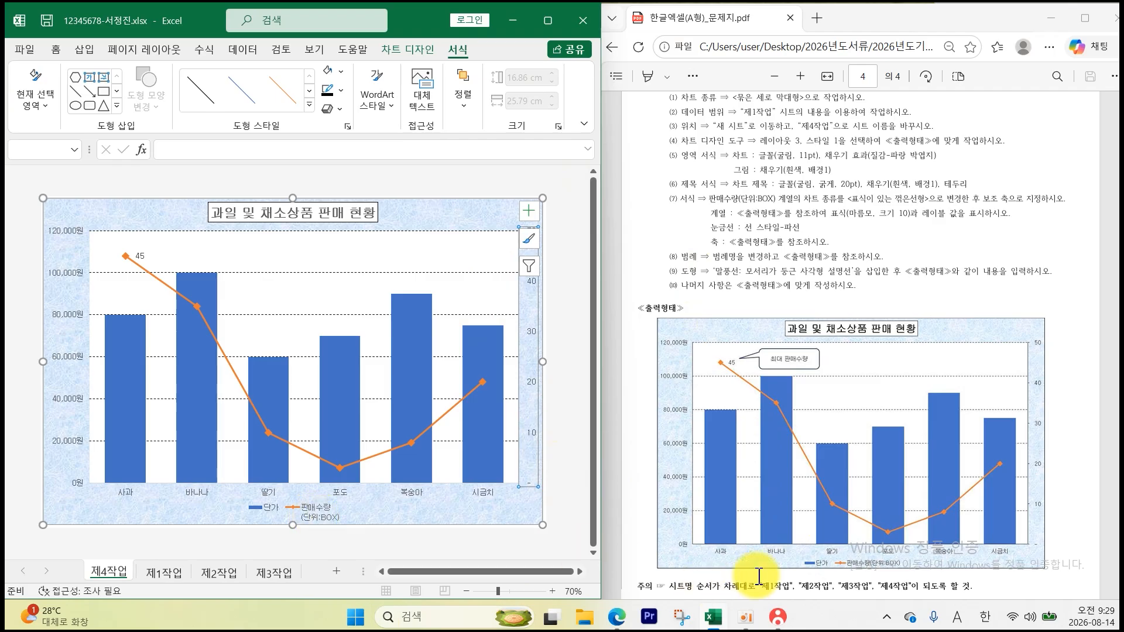
- In Select Data, replace the sales-quantity series name with 판매수량(단위:BOX)
{"action": "right_click", "coordinate": [323, 514]}
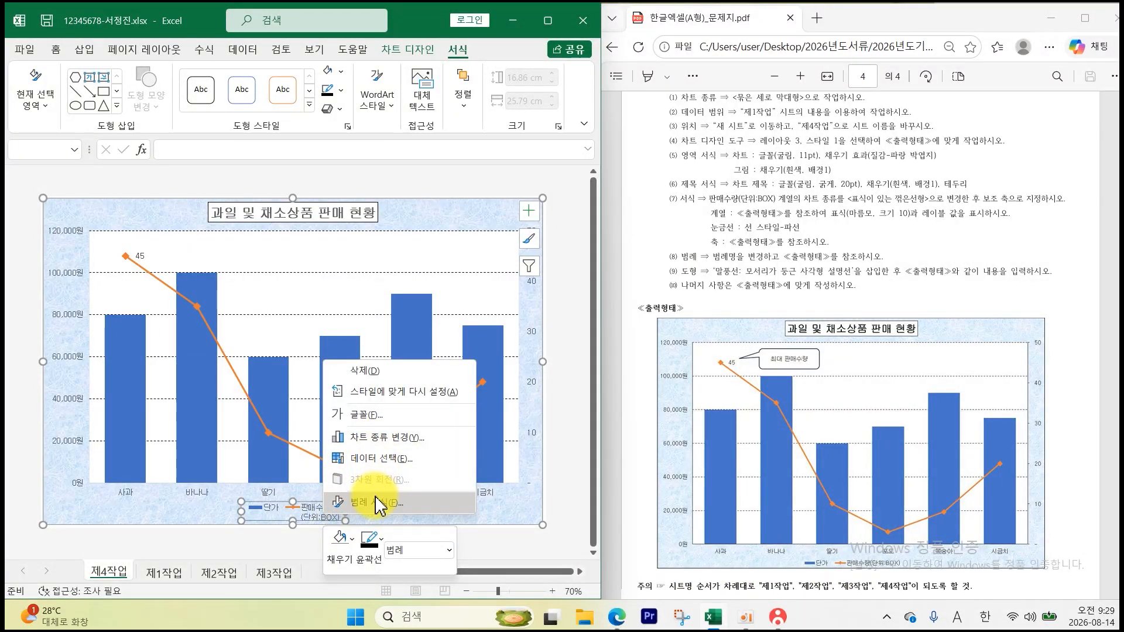
{"action": "left_click", "coordinate": [376, 458]}
{"action": "left_click", "coordinate": [358, 375]}
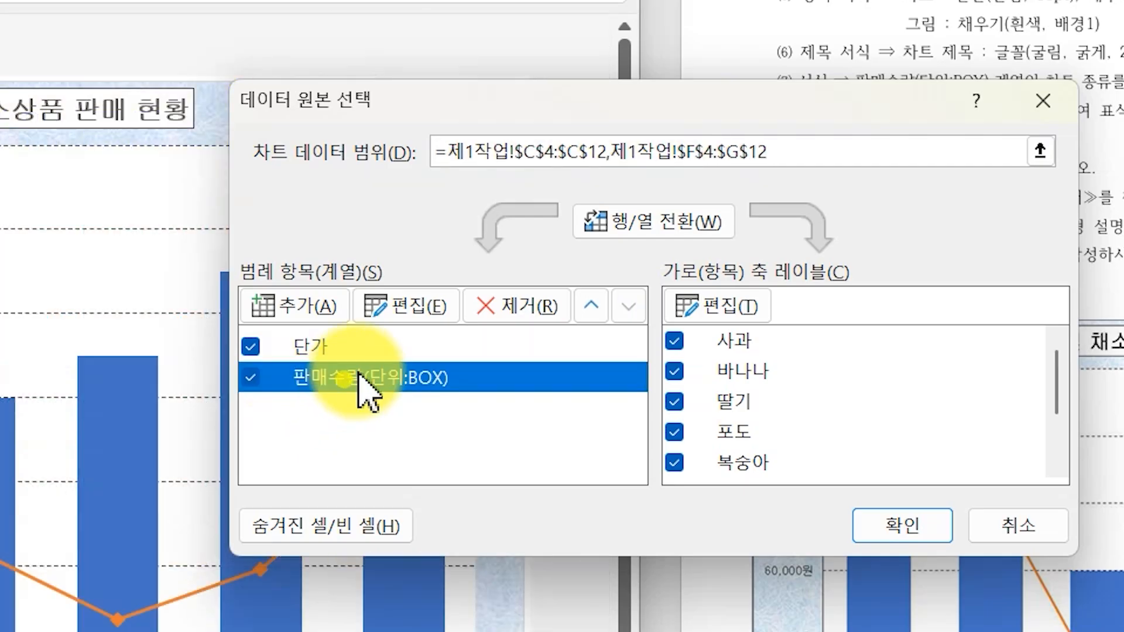
{"action": "left_click", "coordinate": [410, 306]}
{"action": "key", "text": "BackSpace"}
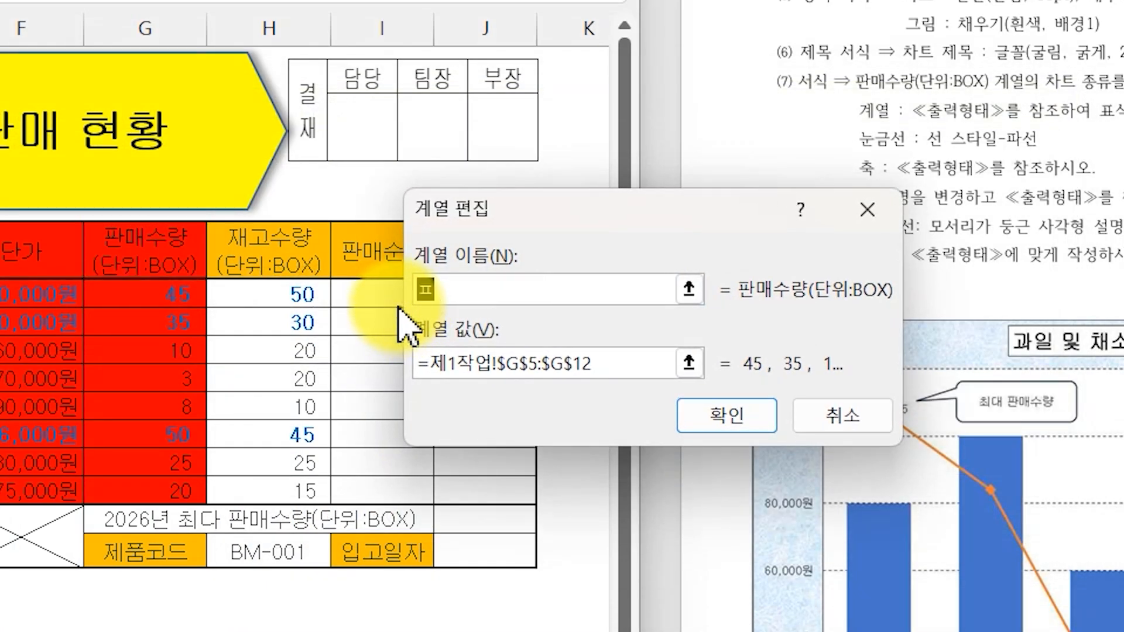
{"action": "type", "text": "판매수량(단위:BOX)"}
{"action": "left_click", "coordinate": [726, 415]}
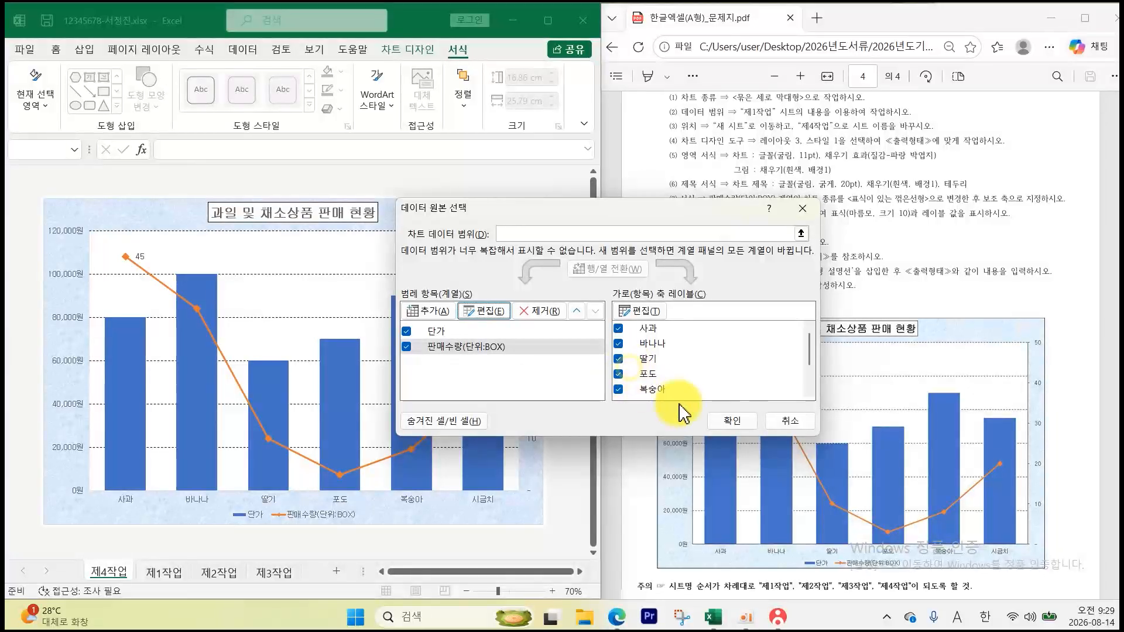
{"action": "left_click", "coordinate": [726, 421]}
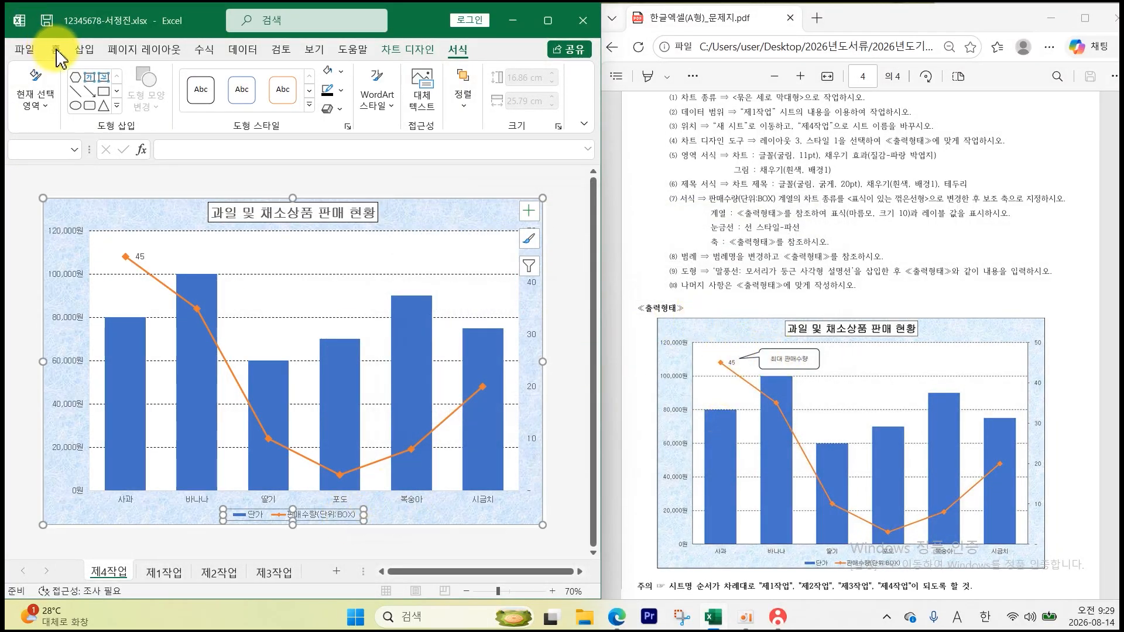
- Draw a rounded rectangular callout beside the chart's 45 data point, its tail pointing at it
{"action": "left_click", "coordinate": [88, 49]}
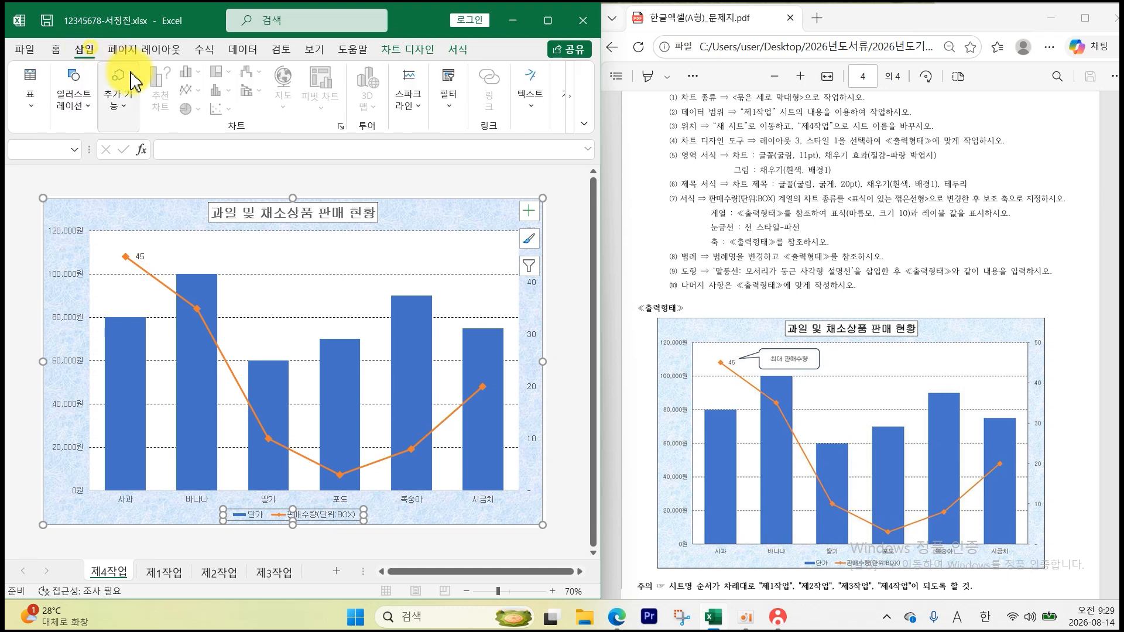
{"action": "left_click", "coordinate": [80, 105]}
{"action": "left_click", "coordinate": [108, 158]}
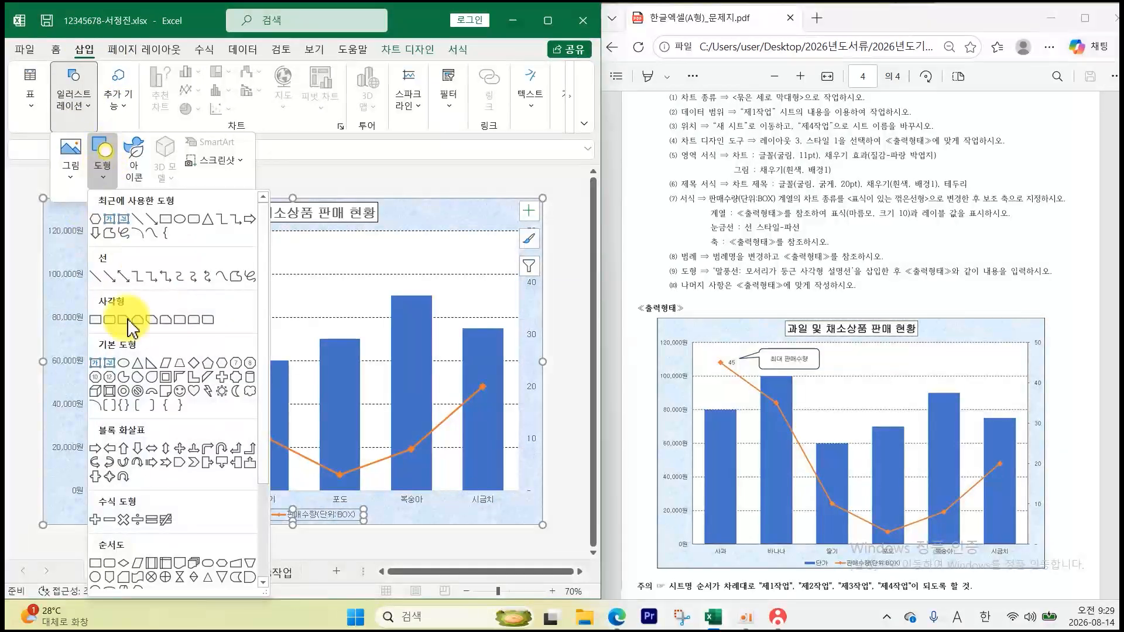
{"action": "scroll", "coordinate": [111, 566], "scroll_direction": "down", "scroll_amount": 3}
{"action": "left_click", "coordinate": [109, 562]}
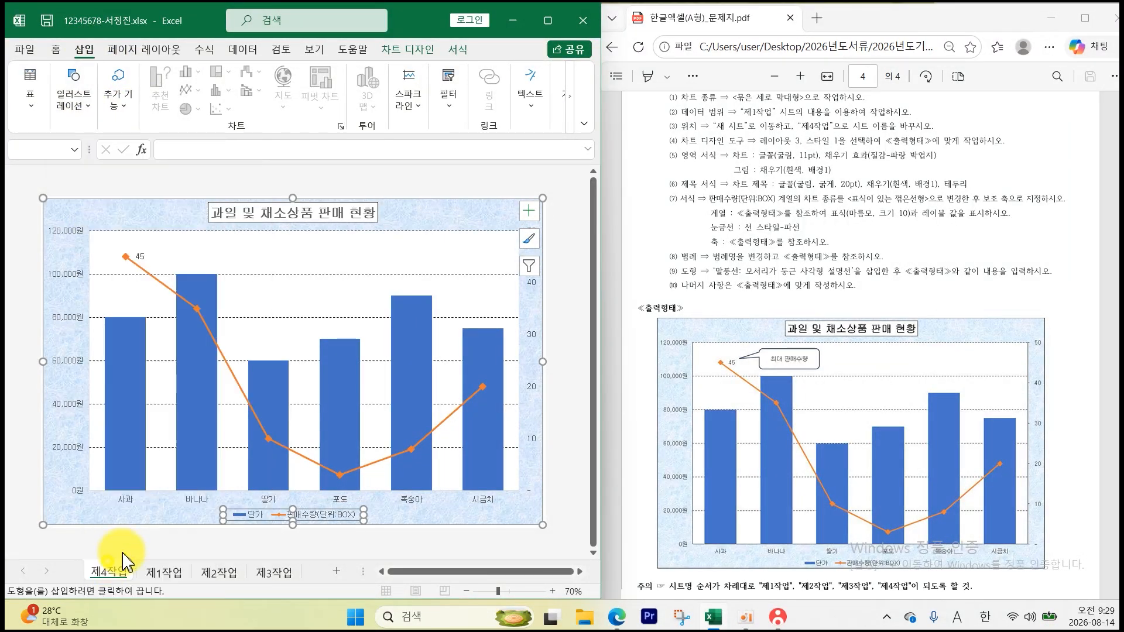
{"action": "left_click_drag", "start_coordinate": [237, 240], "coordinate": [333, 276]}
{"action": "left_click_drag", "start_coordinate": [264, 280], "coordinate": [172, 269]}
{"action": "left_click_drag", "start_coordinate": [301, 264], "coordinate": [274, 254]}
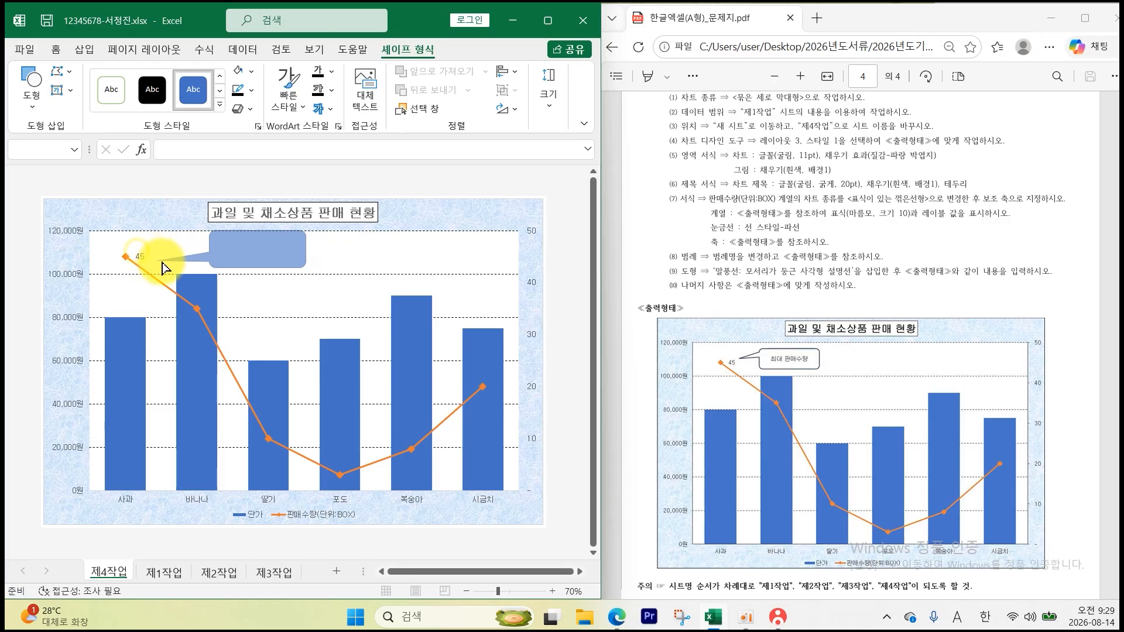
- Give the callout a white fill with black 굴림 text, vertically centred
{"action": "left_click", "coordinate": [163, 263]}
{"action": "left_click", "coordinate": [251, 71]}
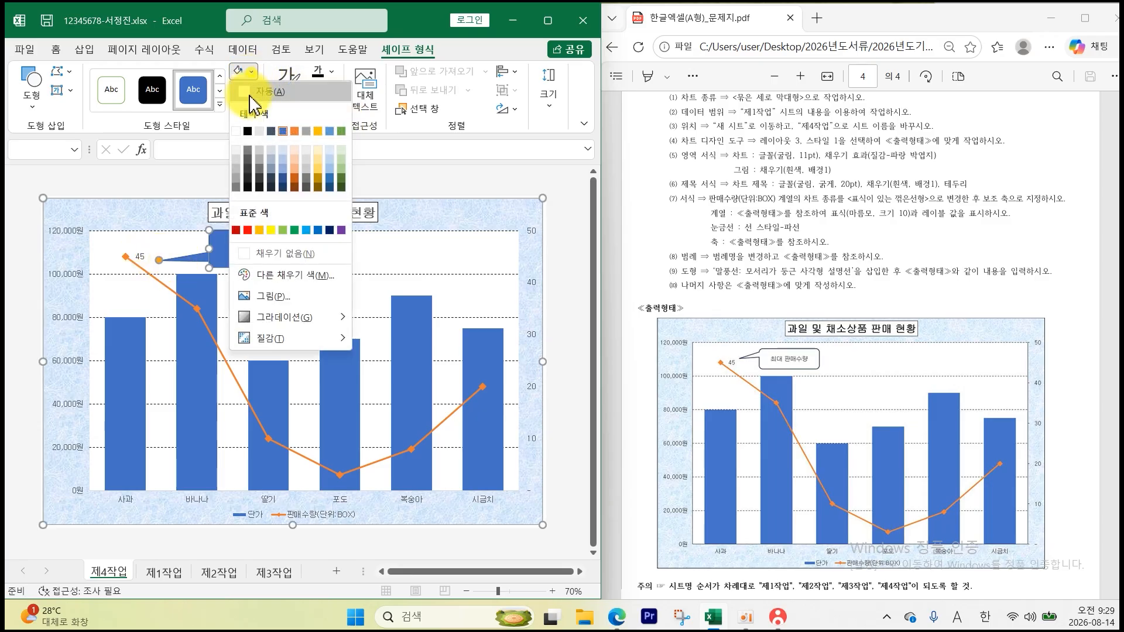
{"action": "left_click", "coordinate": [236, 131]}
{"action": "left_click", "coordinate": [56, 49]}
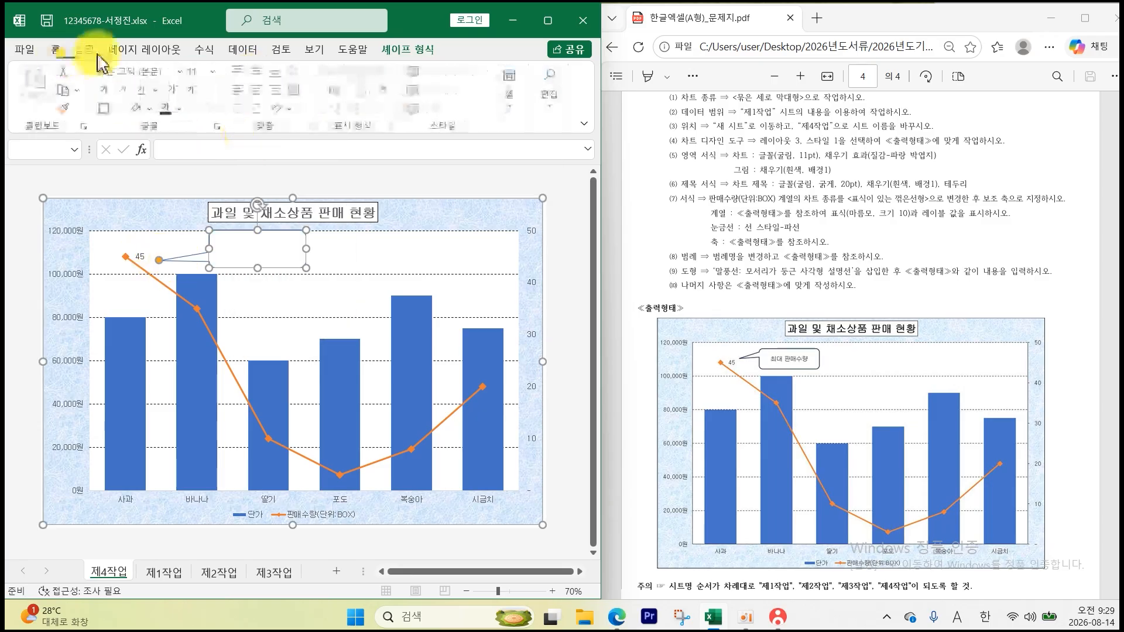
{"action": "left_click", "coordinate": [181, 71]}
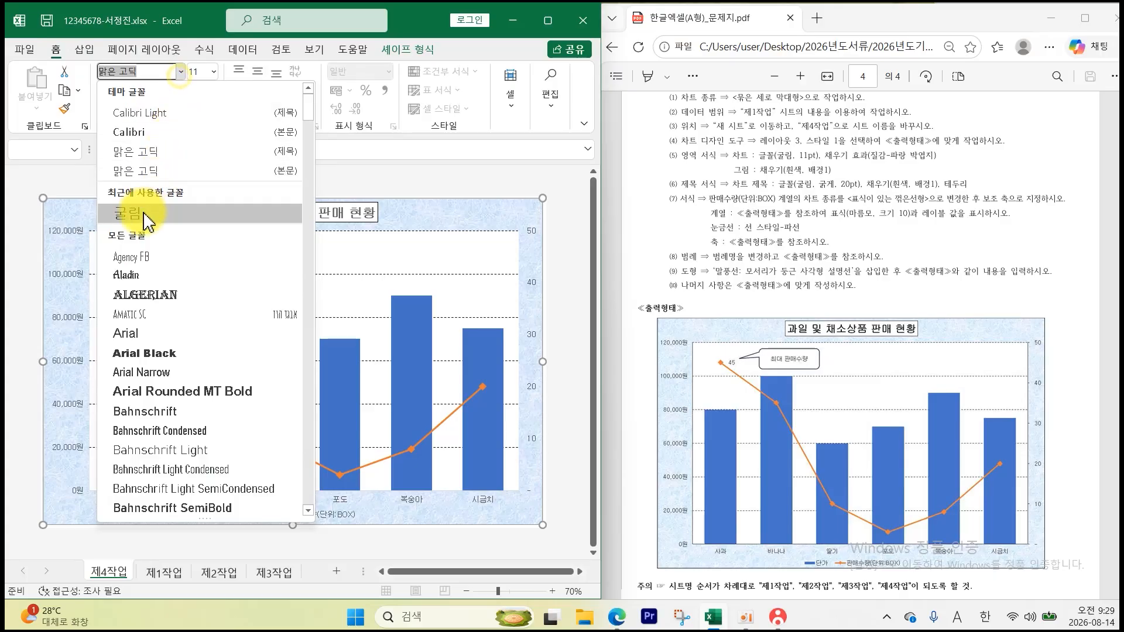
{"action": "left_click", "coordinate": [147, 218]}
{"action": "left_click", "coordinate": [185, 116]}
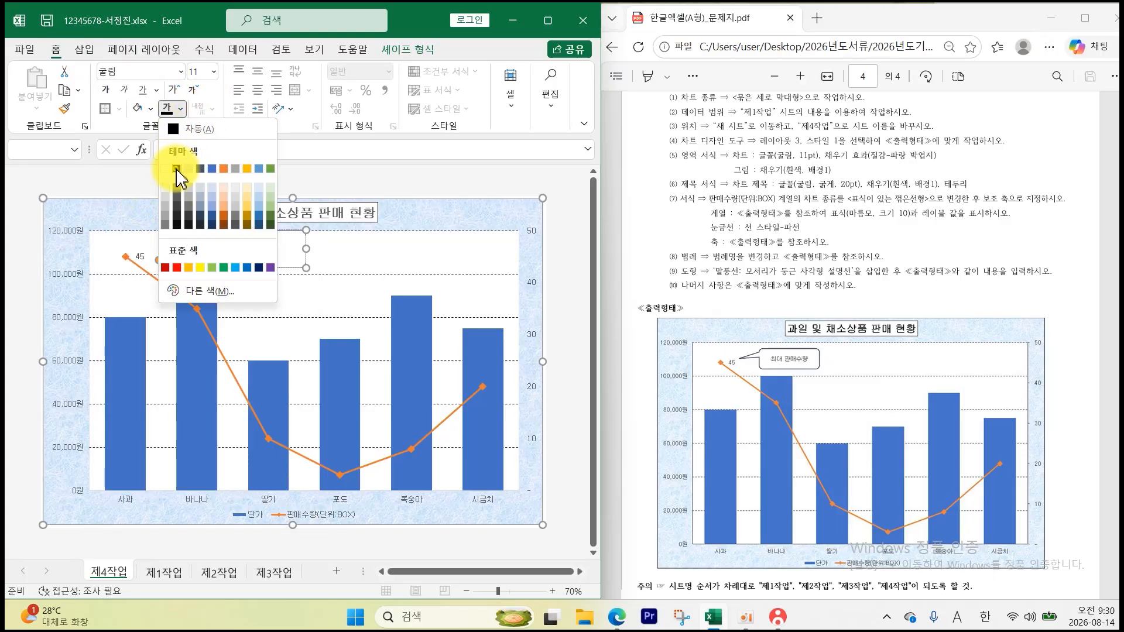
{"action": "left_click", "coordinate": [176, 169]}
{"action": "left_click", "coordinate": [257, 71]}
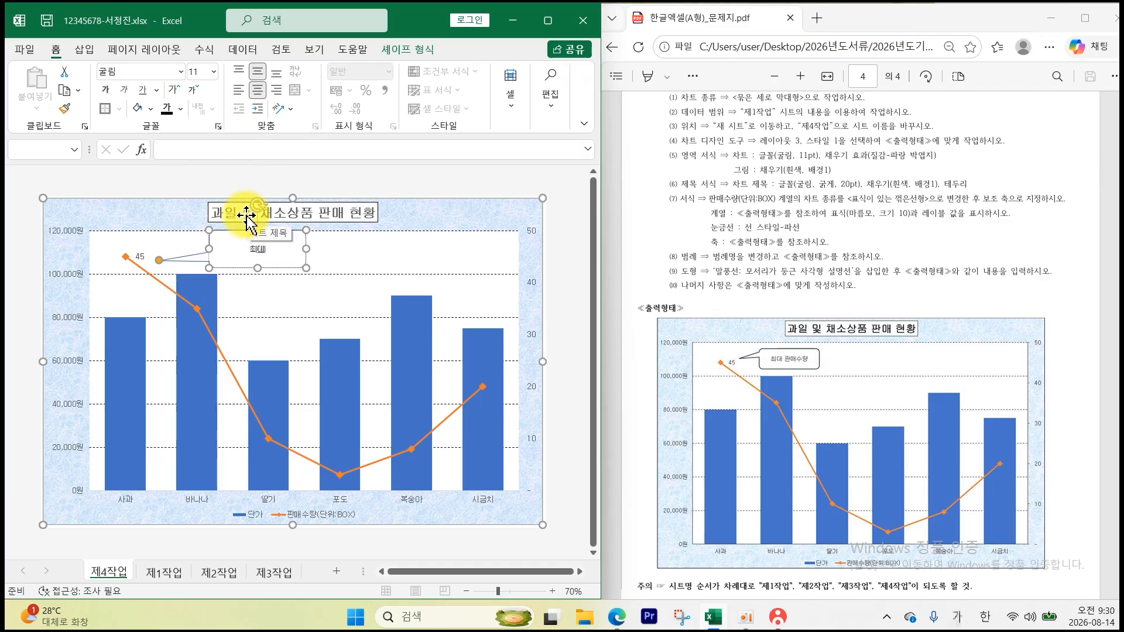
{"action": "left_click", "coordinate": [431, 371]}
{"action": "left_click", "coordinate": [560, 414]}
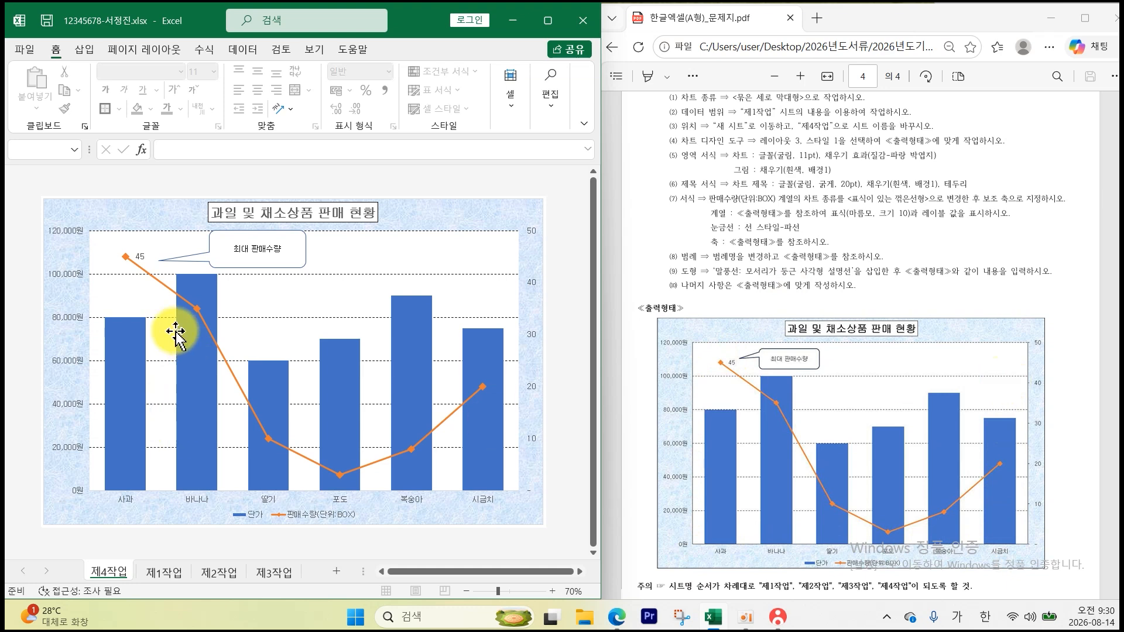
- Give the primary value, category and secondary value axes a visible outline colour
{"action": "left_click", "coordinate": [76, 322]}
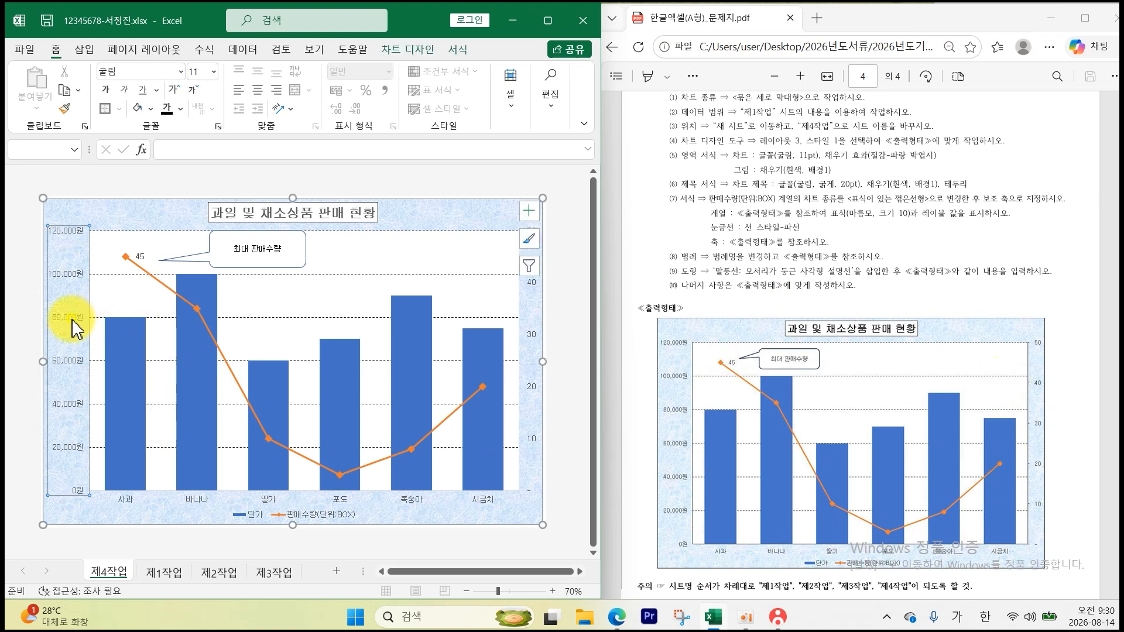
{"action": "left_click", "coordinate": [458, 50]}
{"action": "left_click", "coordinate": [340, 91]}
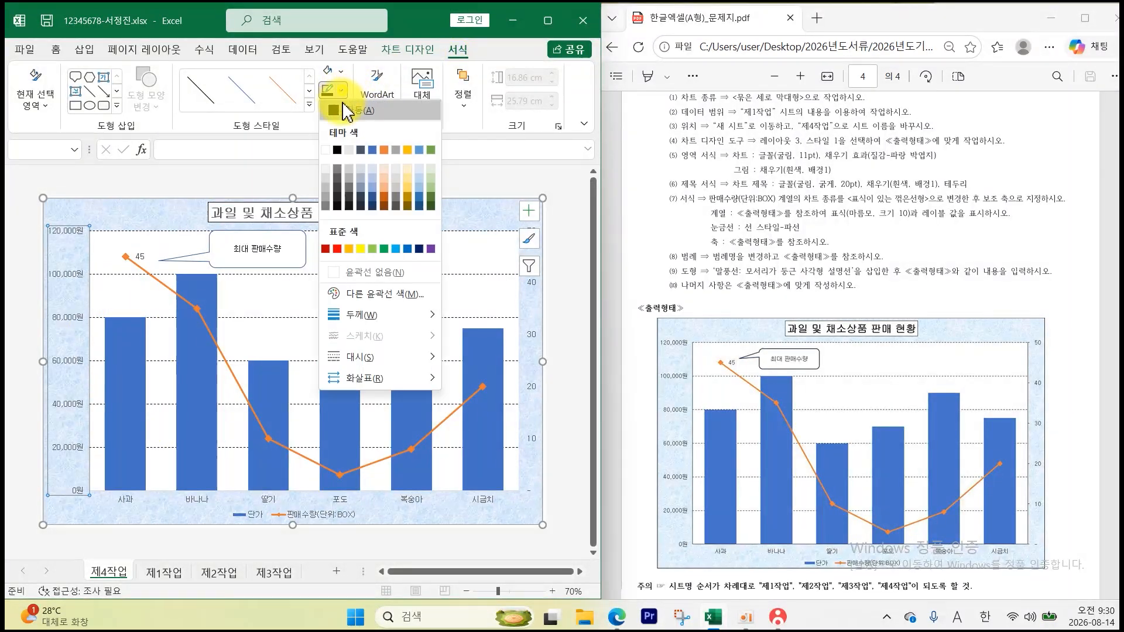
{"action": "left_click", "coordinate": [339, 150]}
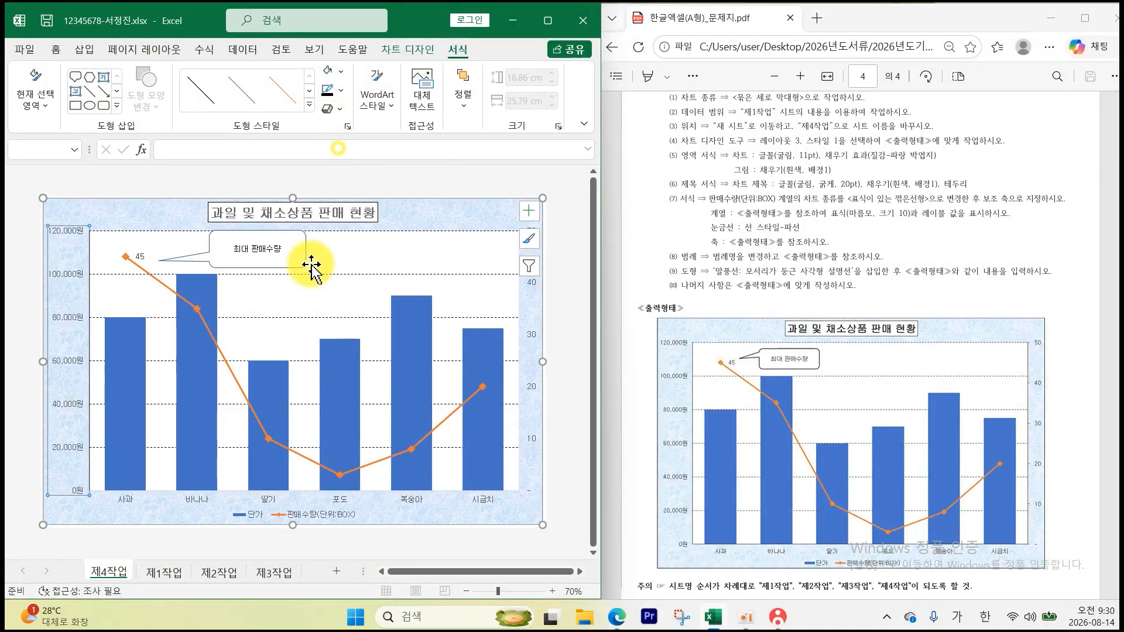
{"action": "left_click", "coordinate": [267, 502]}
{"action": "left_click", "coordinate": [340, 90]}
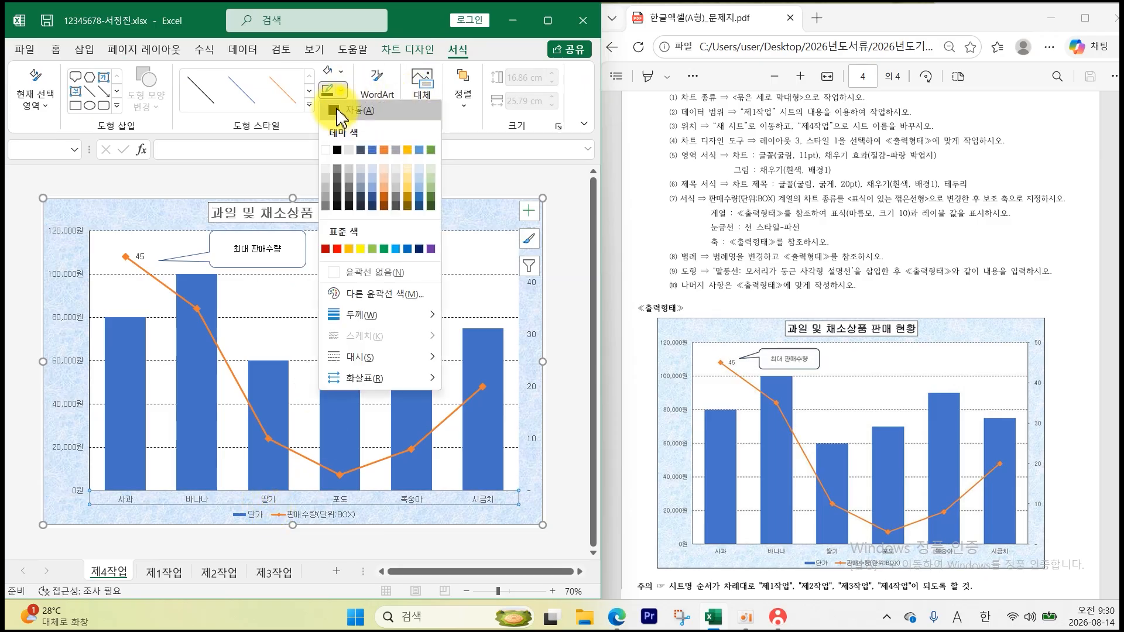
{"action": "left_click", "coordinate": [339, 151]}
{"action": "left_click", "coordinate": [532, 334]}
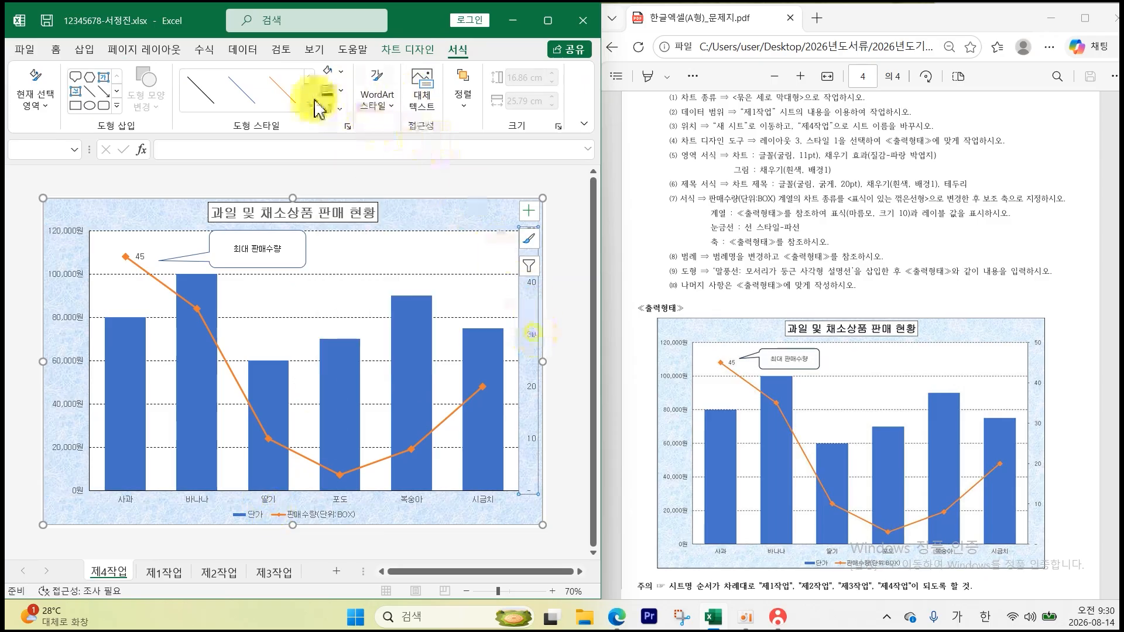
{"action": "left_click", "coordinate": [339, 91]}
{"action": "left_click", "coordinate": [338, 151]}
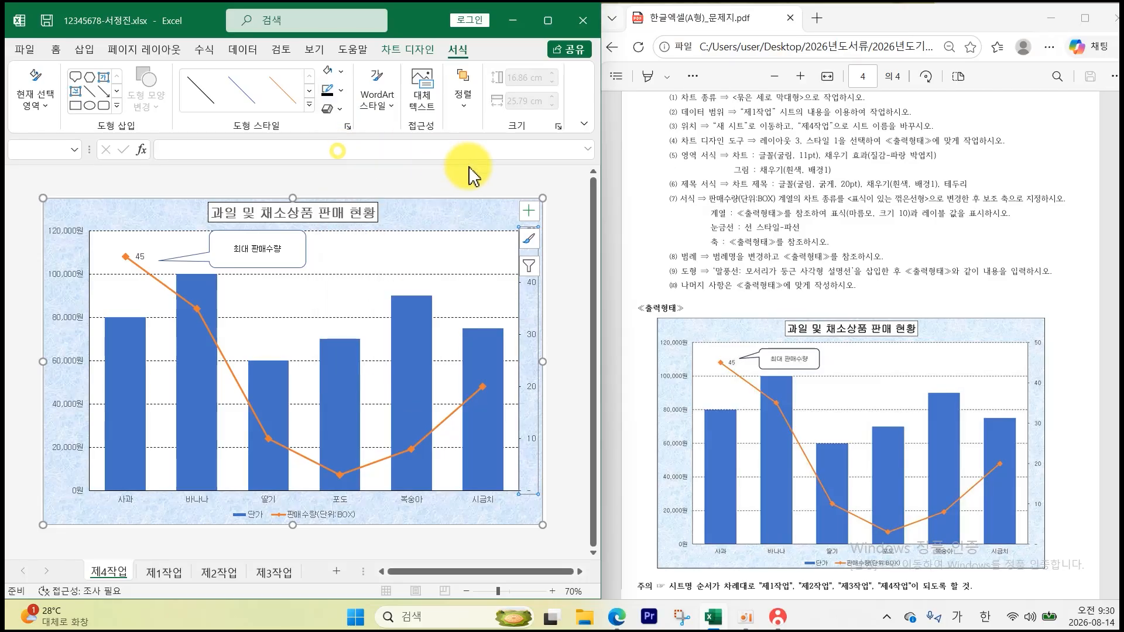
{"action": "left_click", "coordinate": [472, 176]}
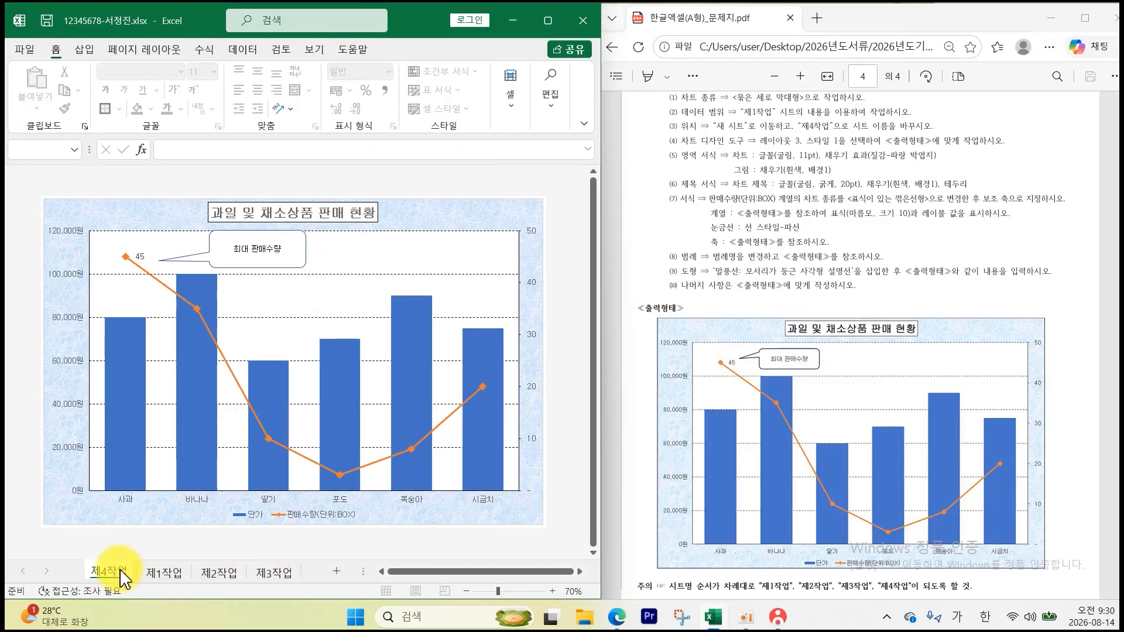
- Move 제4작업 after 제3작업, save, submit the answer file, and return to 제1작업
{"action": "left_click_drag", "start_coordinate": [122, 579], "coordinate": [315, 580]}
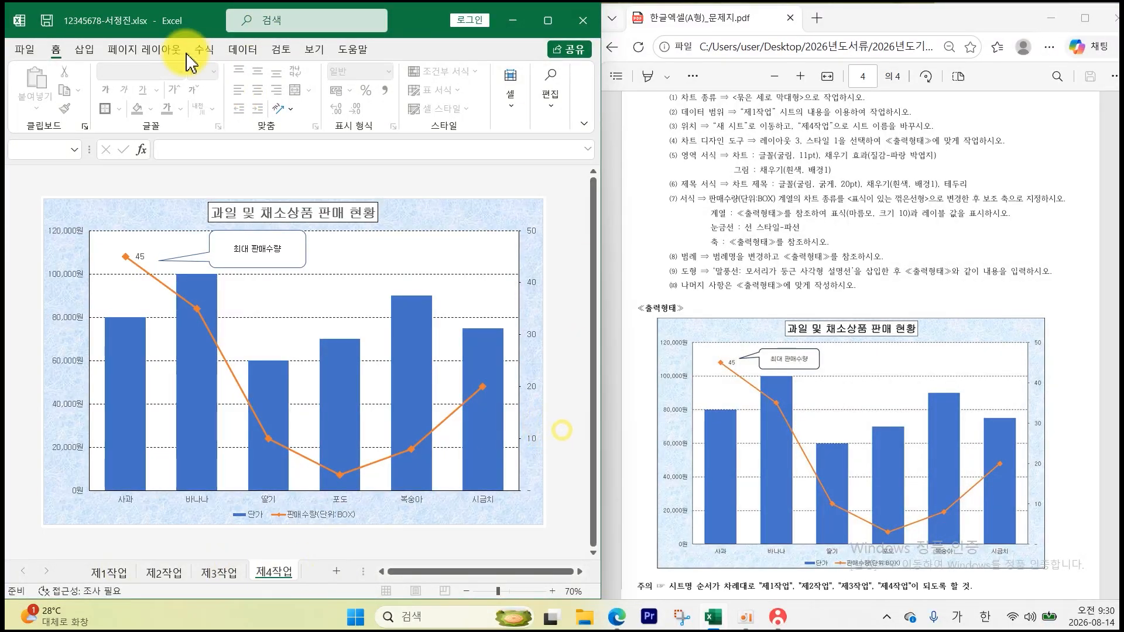
{"action": "left_click", "coordinate": [47, 20]}
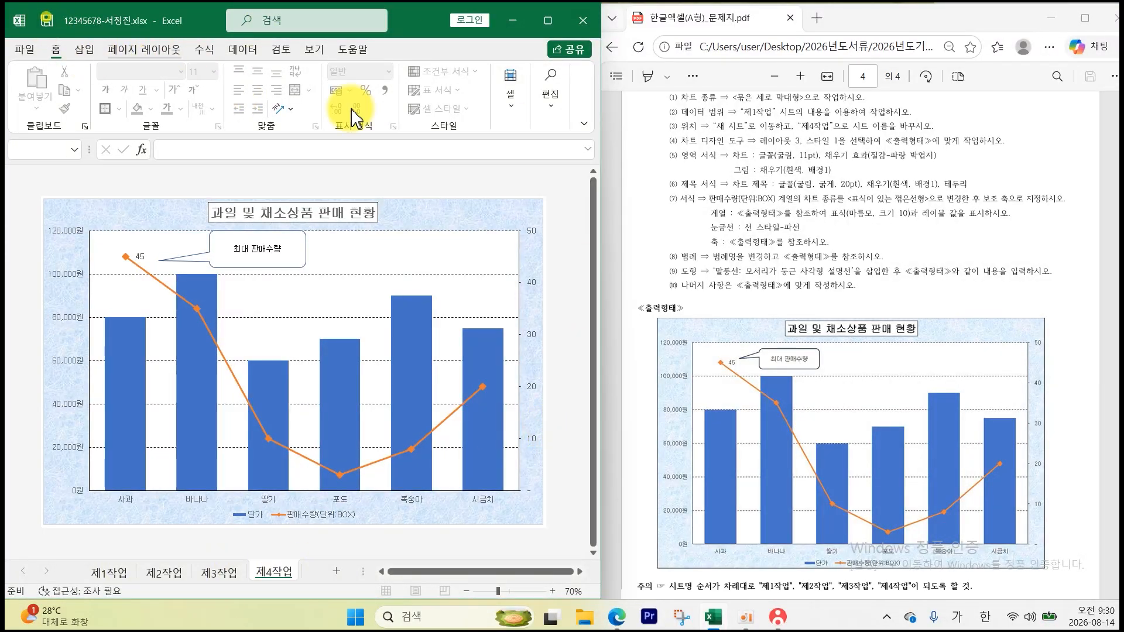
{"action": "left_click", "coordinate": [778, 616]}
{"action": "left_click", "coordinate": [1029, 192]}
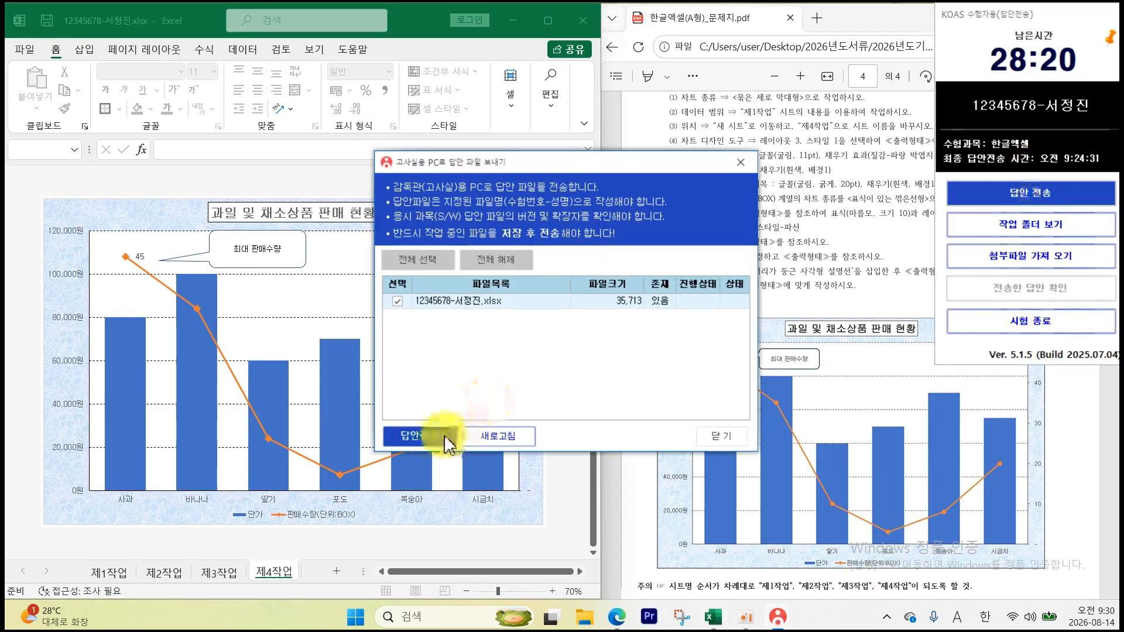
{"action": "left_click", "coordinate": [439, 438]}
{"action": "left_click", "coordinate": [711, 439]}
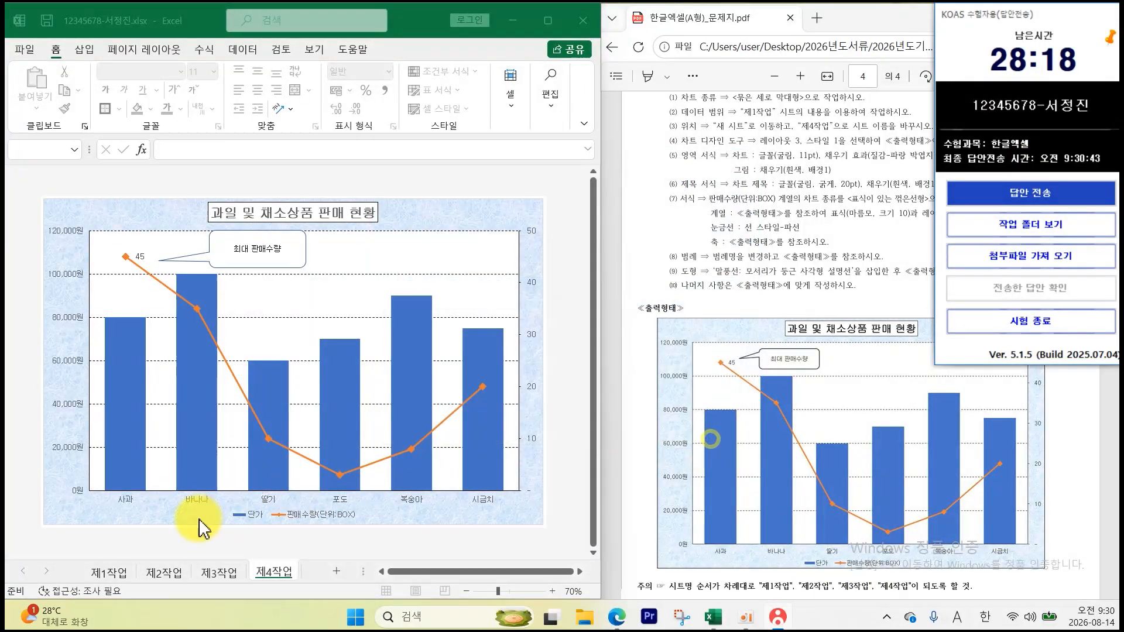
{"action": "left_click", "coordinate": [96, 572]}
{"action": "left_click", "coordinate": [109, 572]}
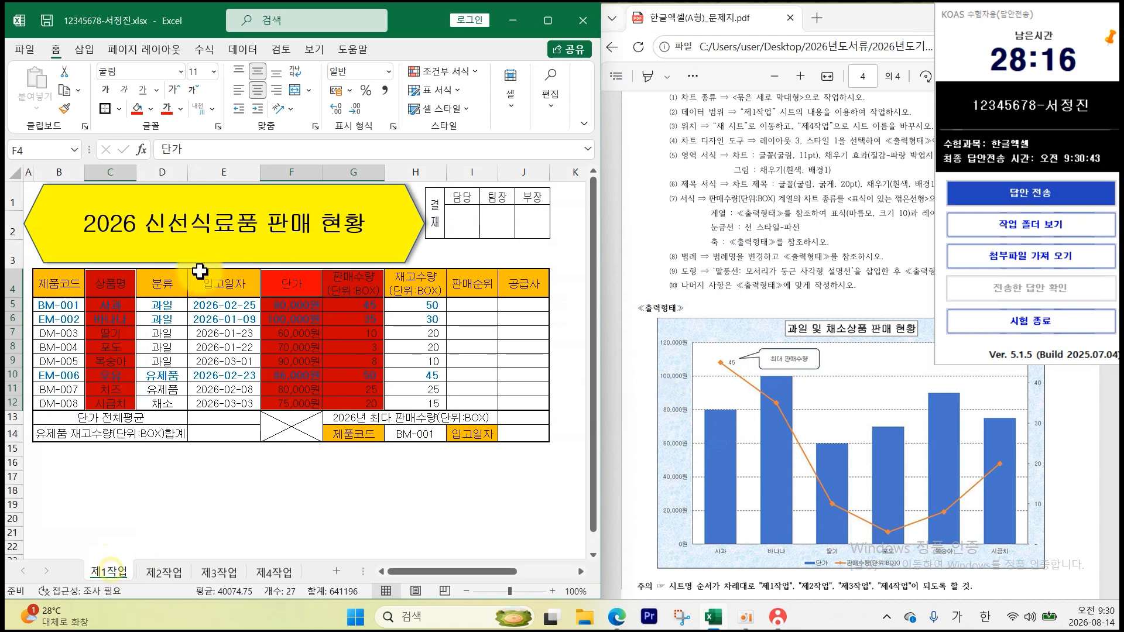
- Clear the earlier selection and fill G5, the sales quantity 45, with red
{"action": "scroll", "coordinate": [794, 392], "scroll_direction": "up", "scroll_amount": 20}
{"action": "scroll", "coordinate": [798, 396], "scroll_direction": "down", "scroll_amount": 2}
{"action": "left_click", "coordinate": [830, 489]}
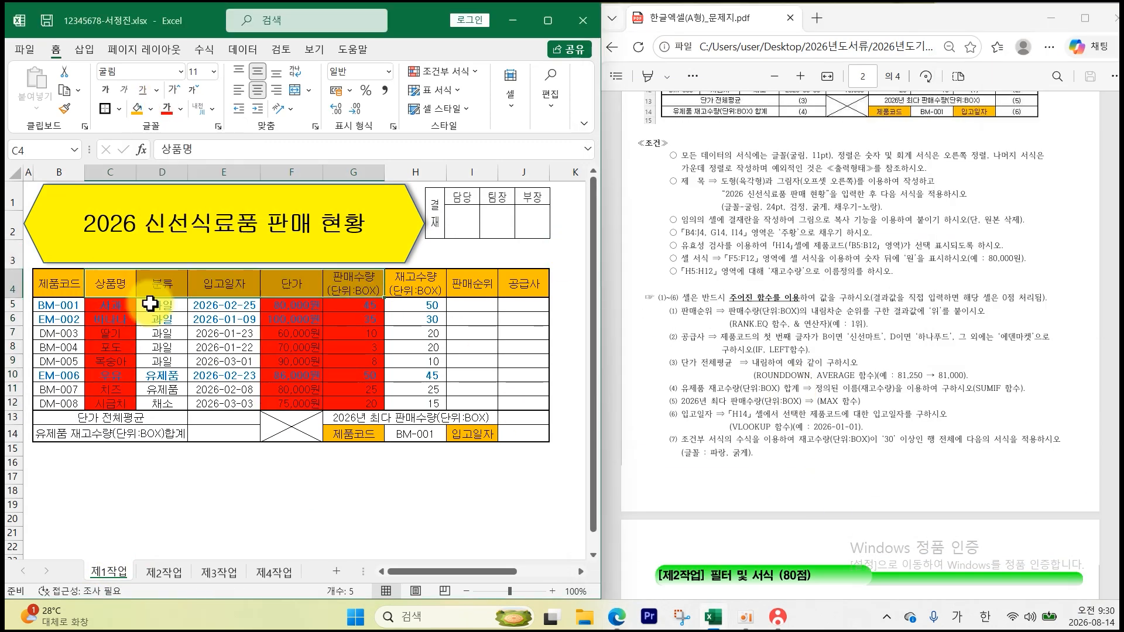
{"action": "left_click", "coordinate": [562, 305]}
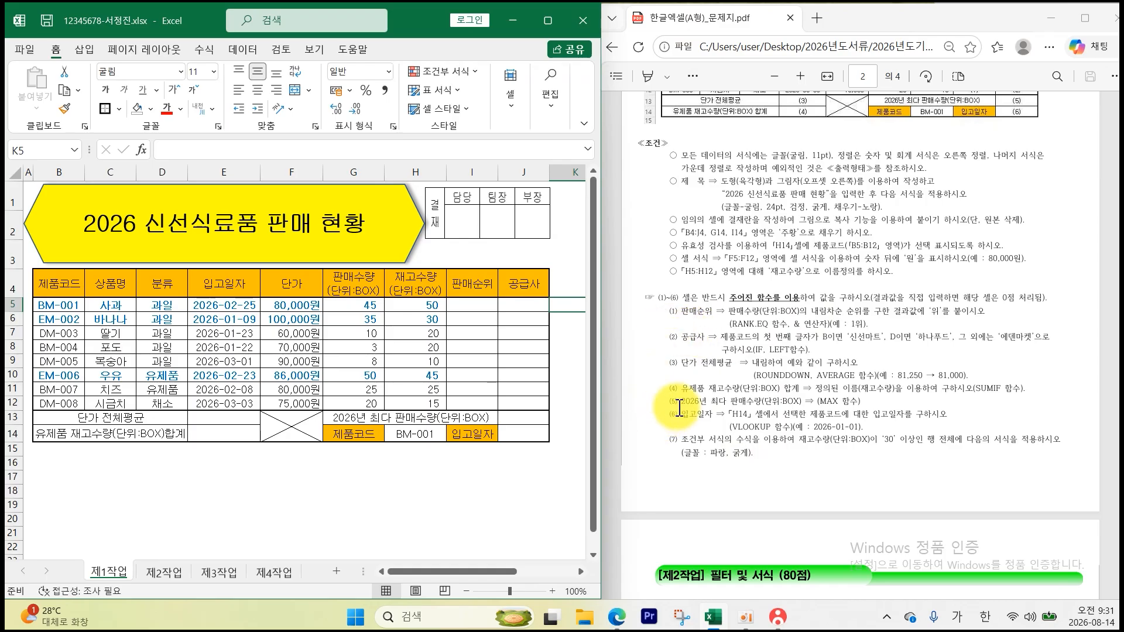
{"action": "left_click", "coordinate": [366, 303]}
{"action": "left_click", "coordinate": [151, 108]}
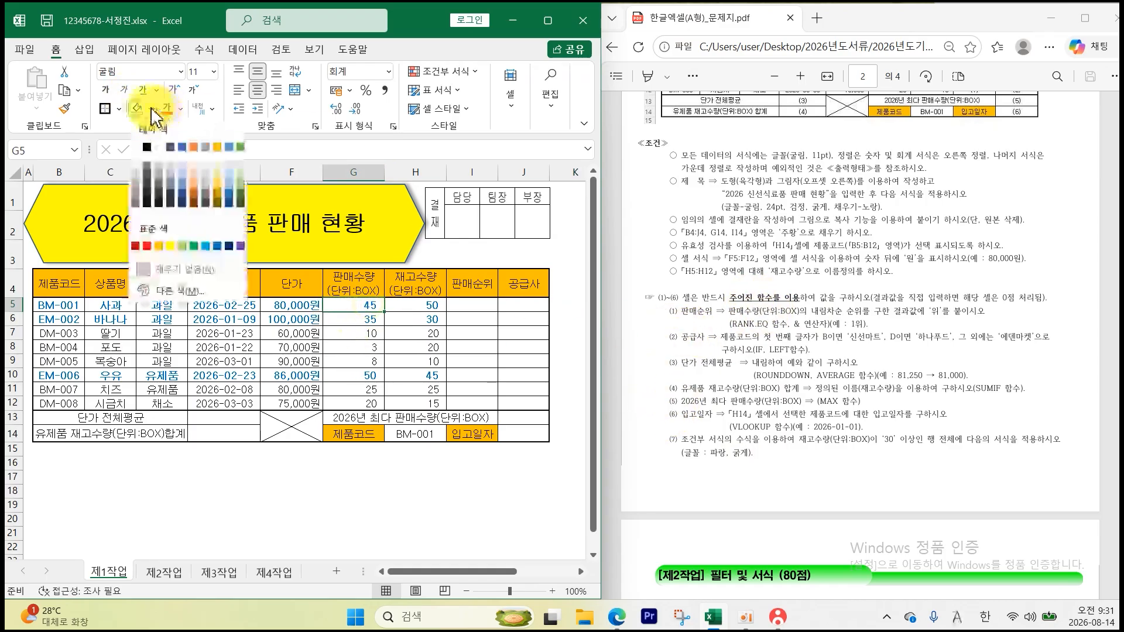
{"action": "left_click", "coordinate": [146, 212]}
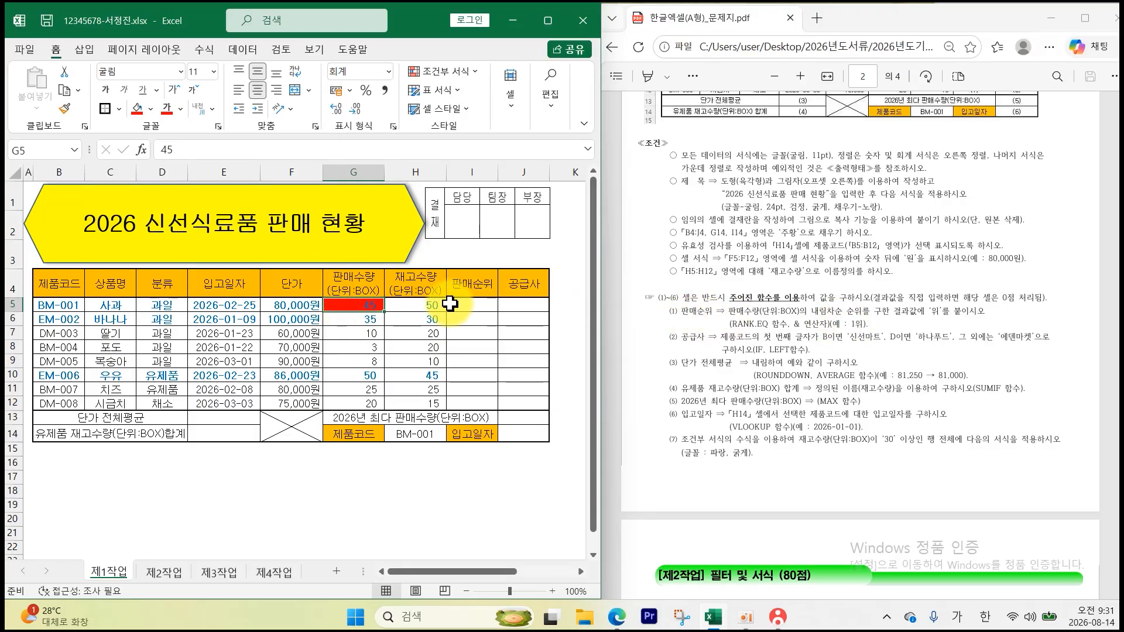
- Enter =RANK.EQ(G5,$G$5:$G$12)&"위" in I5 and fill it down to I12
{"action": "left_click", "coordinate": [486, 303]}
{"action": "type", "text": "="}
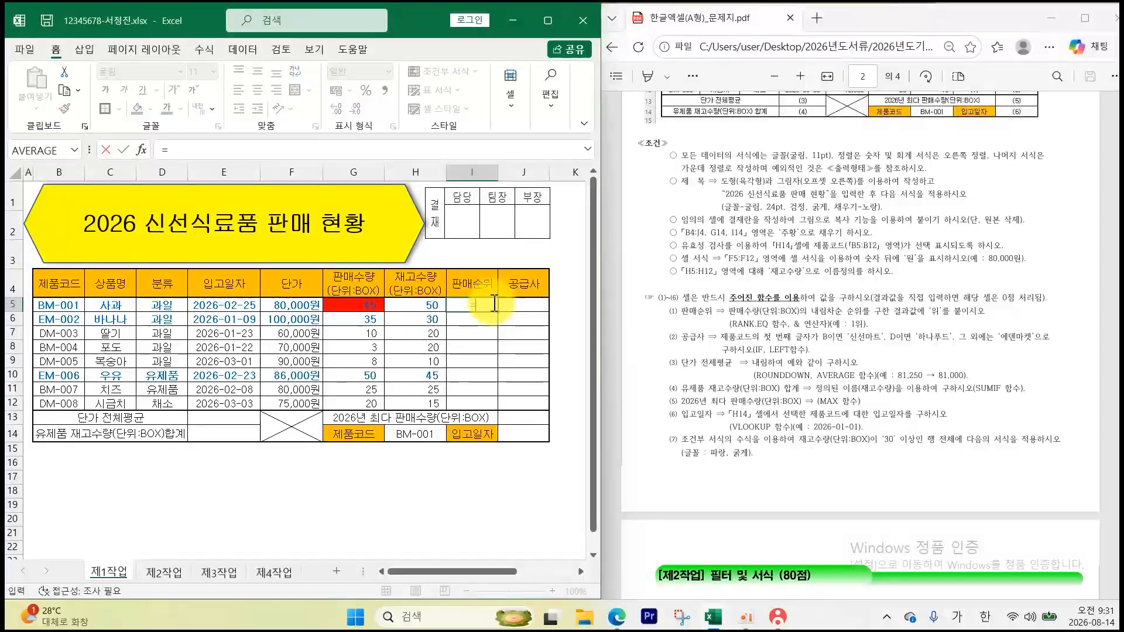
{"action": "type", "text": "RAN"}
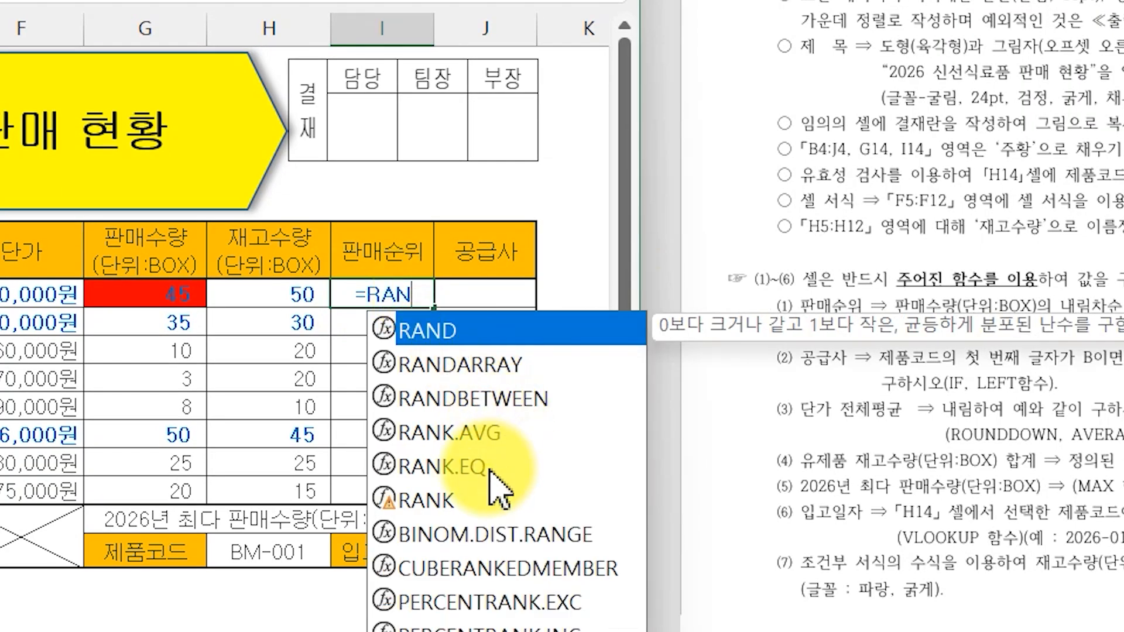
{"action": "double_click", "coordinate": [490, 472]}
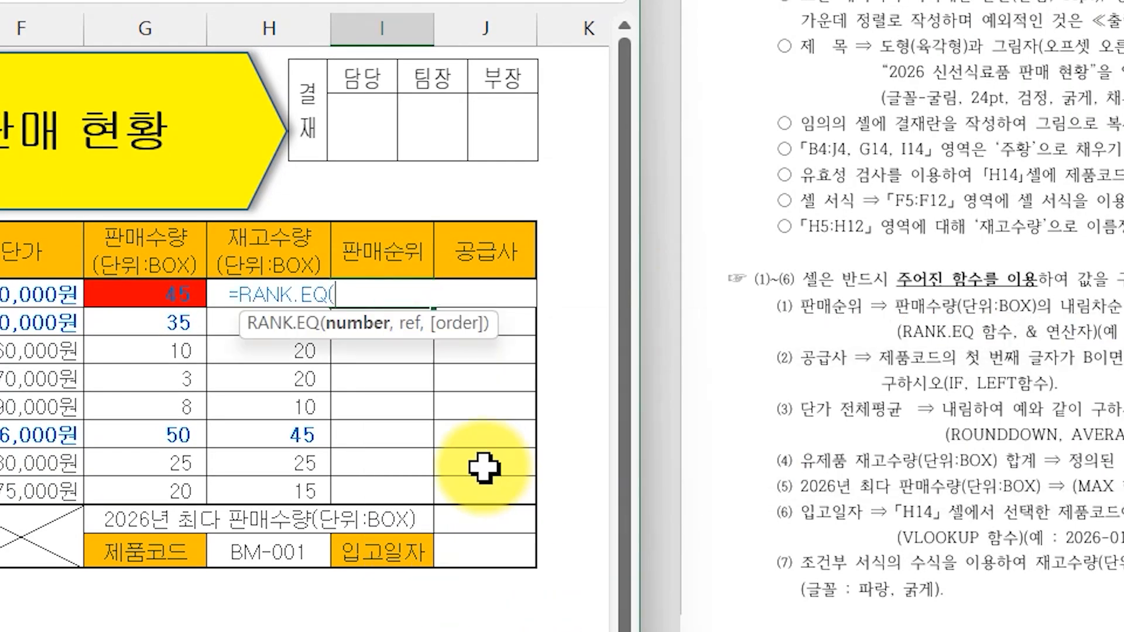
{"action": "left_click", "coordinate": [177, 295]}
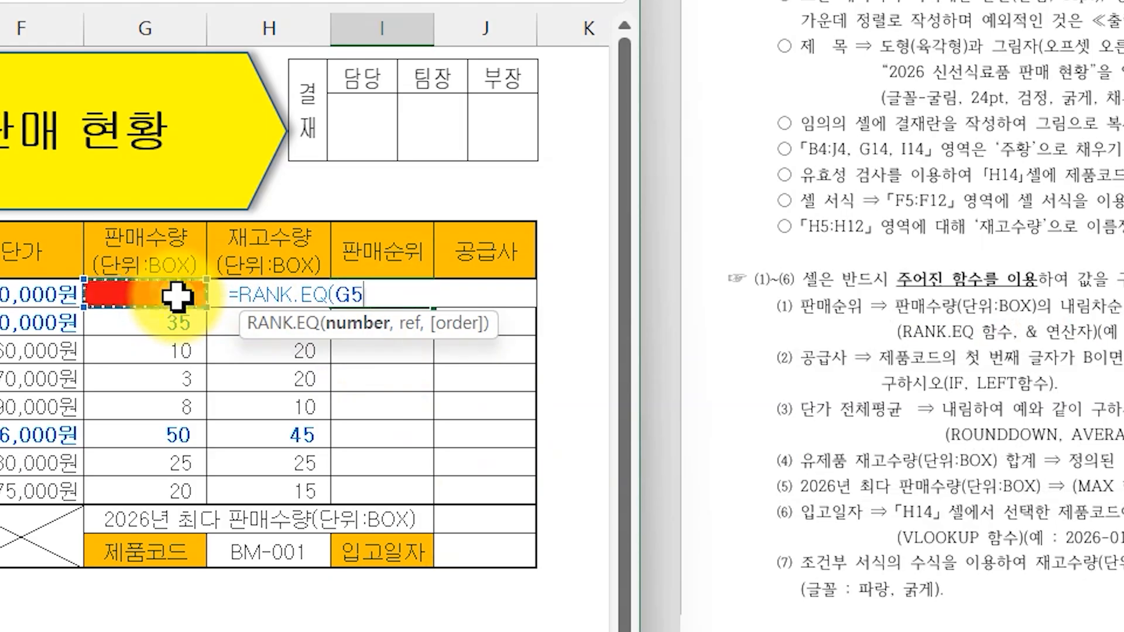
{"action": "type", "text": ","}
{"action": "left_click_drag", "start_coordinate": [177, 296], "coordinate": [183, 490]}
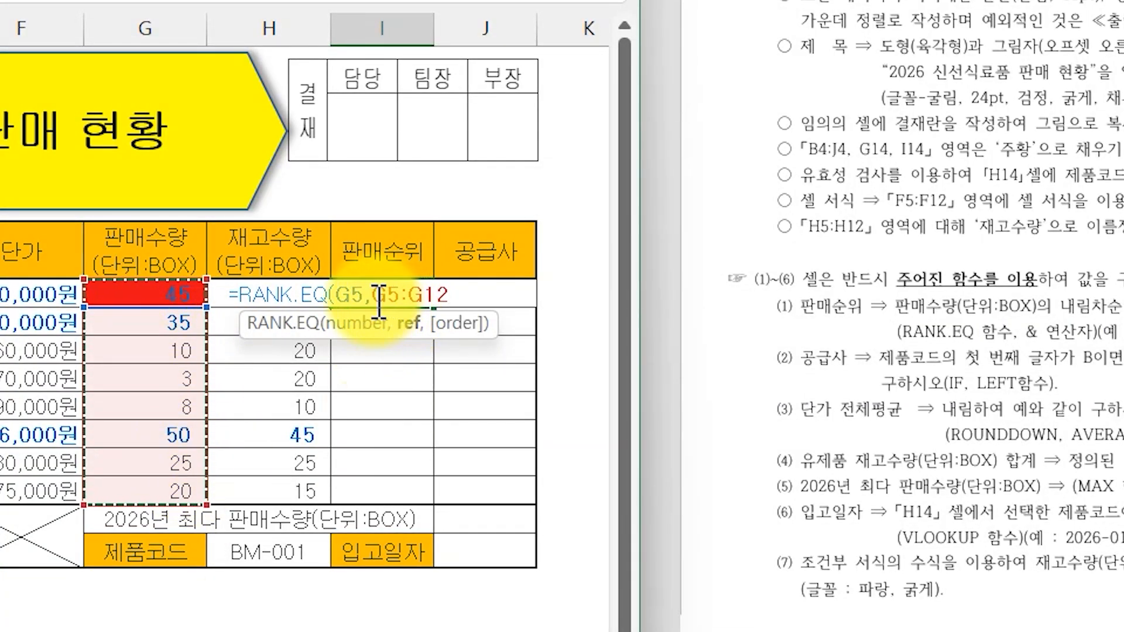
{"action": "left_click_drag", "start_coordinate": [372, 296], "coordinate": [449, 300]}
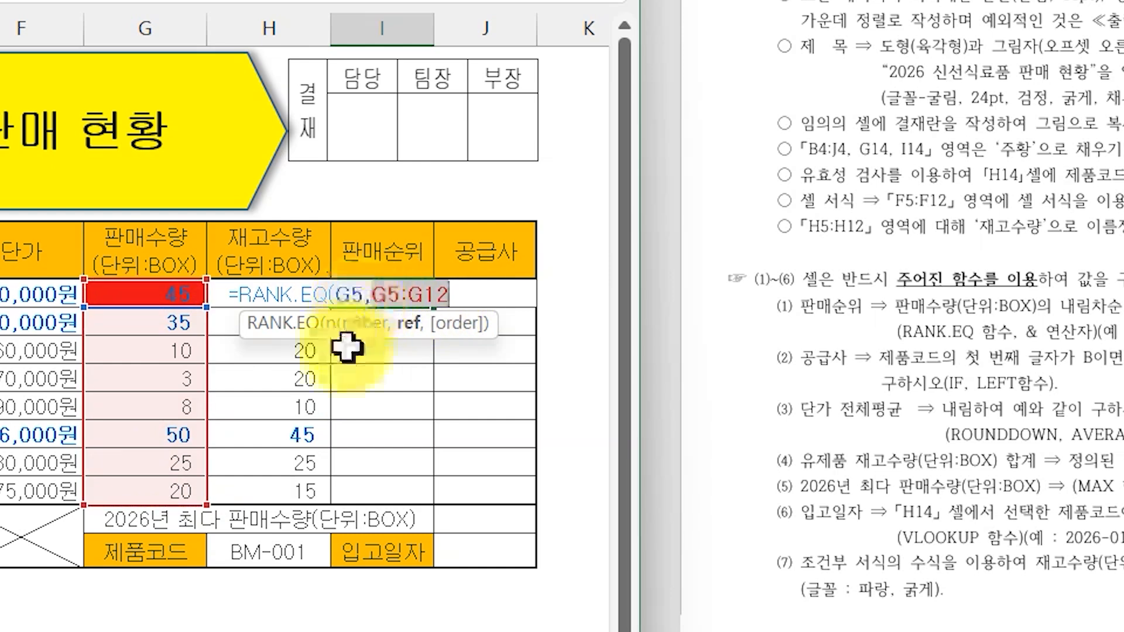
{"action": "left_click", "coordinate": [428, 297]}
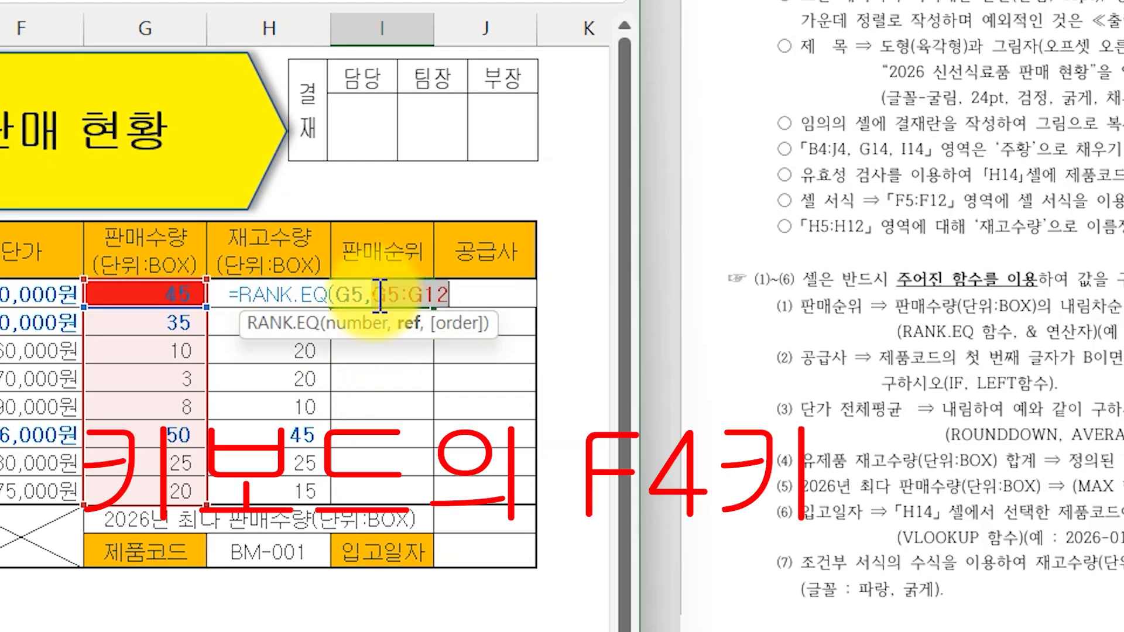
{"action": "key", "text": "F4"}
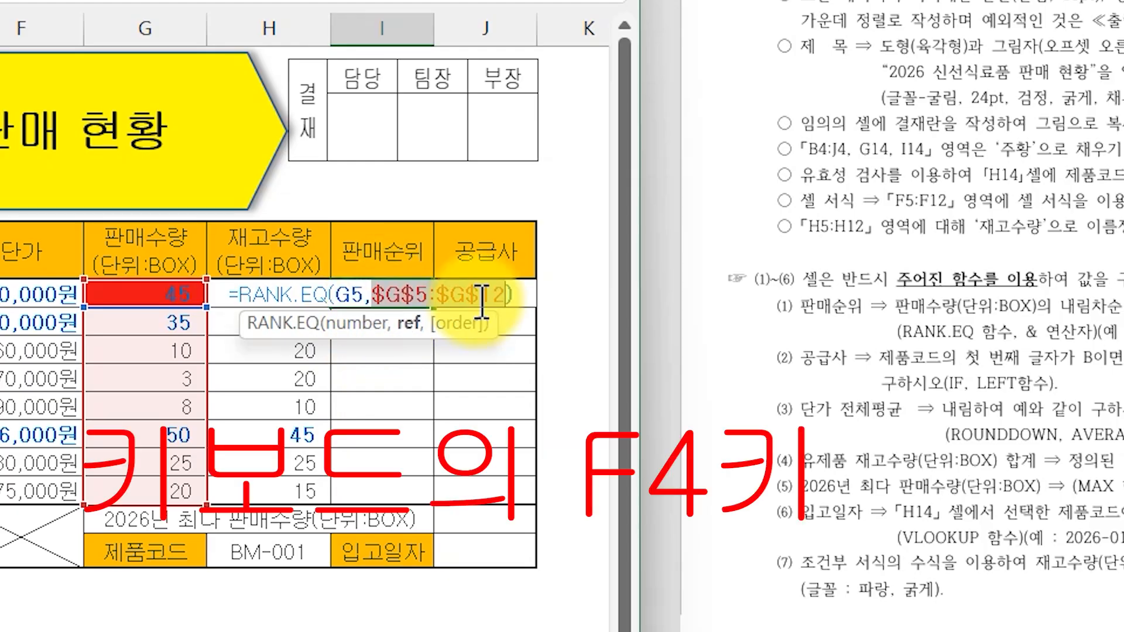
{"action": "left_click", "coordinate": [524, 297]}
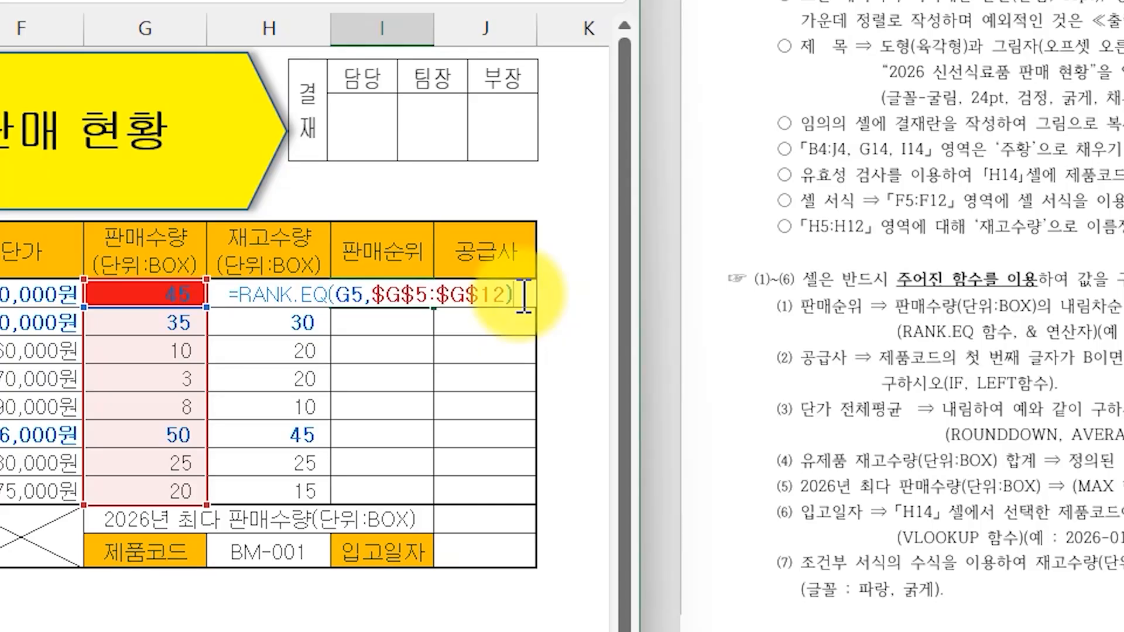
{"action": "type", "text": "&\"위"}
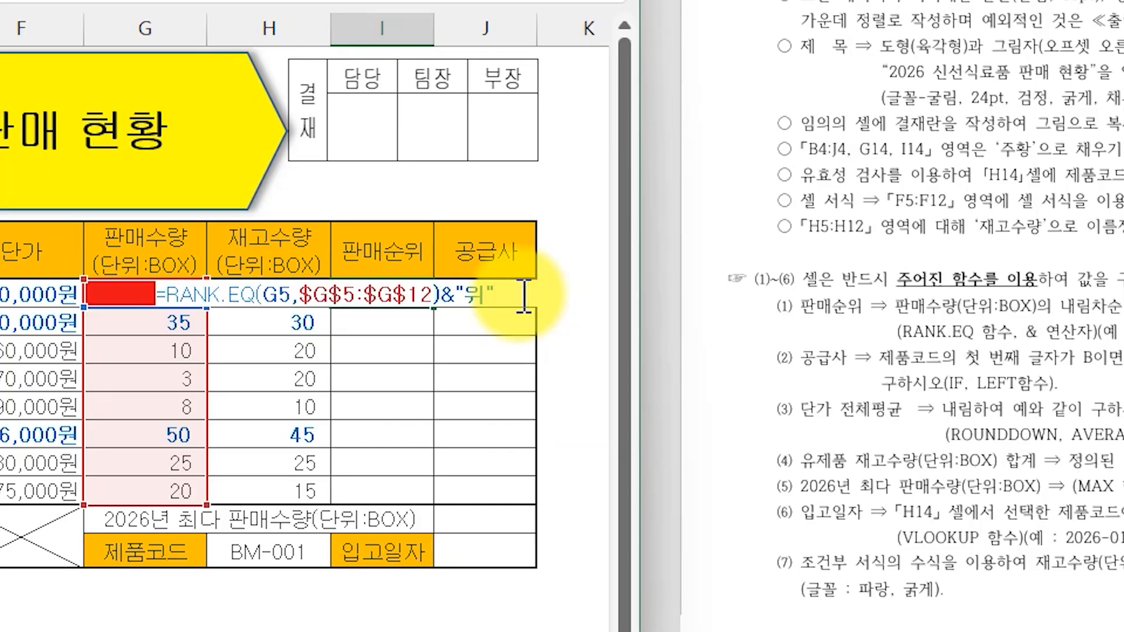
{"action": "key", "text": "Return"}
{"action": "left_click", "coordinate": [429, 293]}
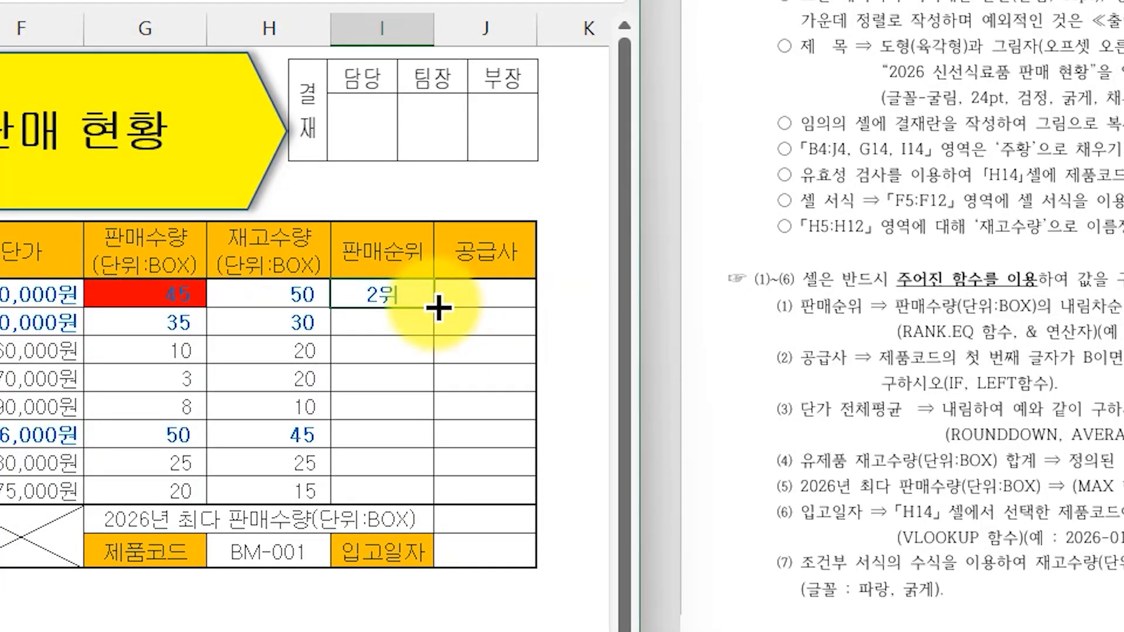
{"action": "left_click_drag", "start_coordinate": [438, 307], "coordinate": [433, 502]}
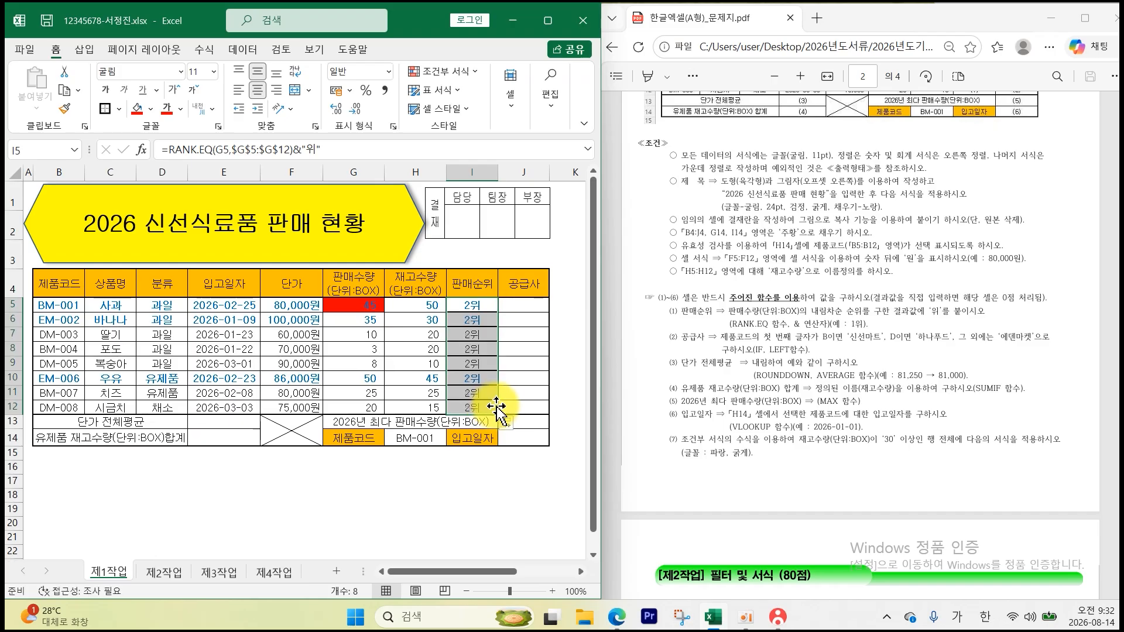
- Set G5's fill back to No Fill and highlight the supplier rule in the question
{"action": "left_click", "coordinate": [372, 304]}
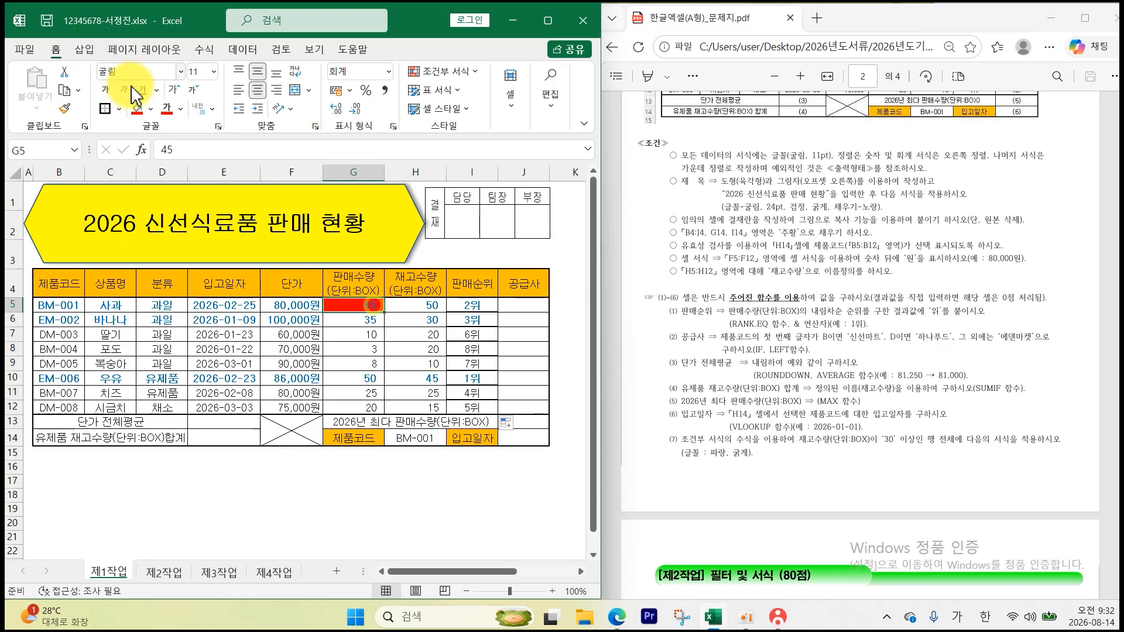
{"action": "left_click", "coordinate": [150, 109]}
{"action": "left_click", "coordinate": [157, 227]}
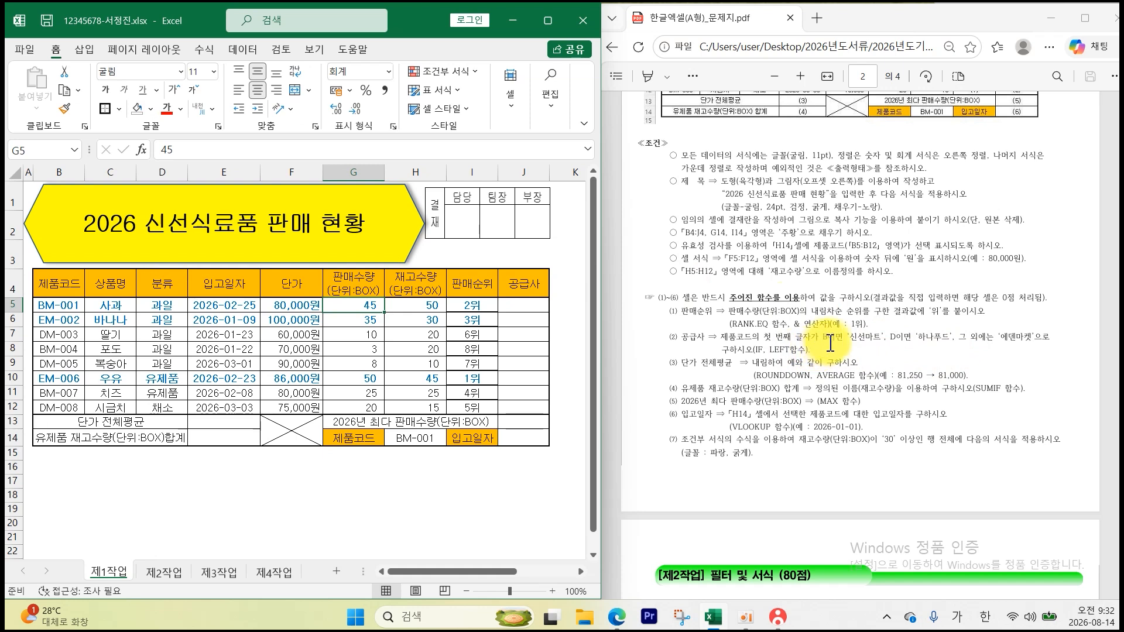
{"action": "left_click_drag", "start_coordinate": [848, 338], "coordinate": [1034, 337]}
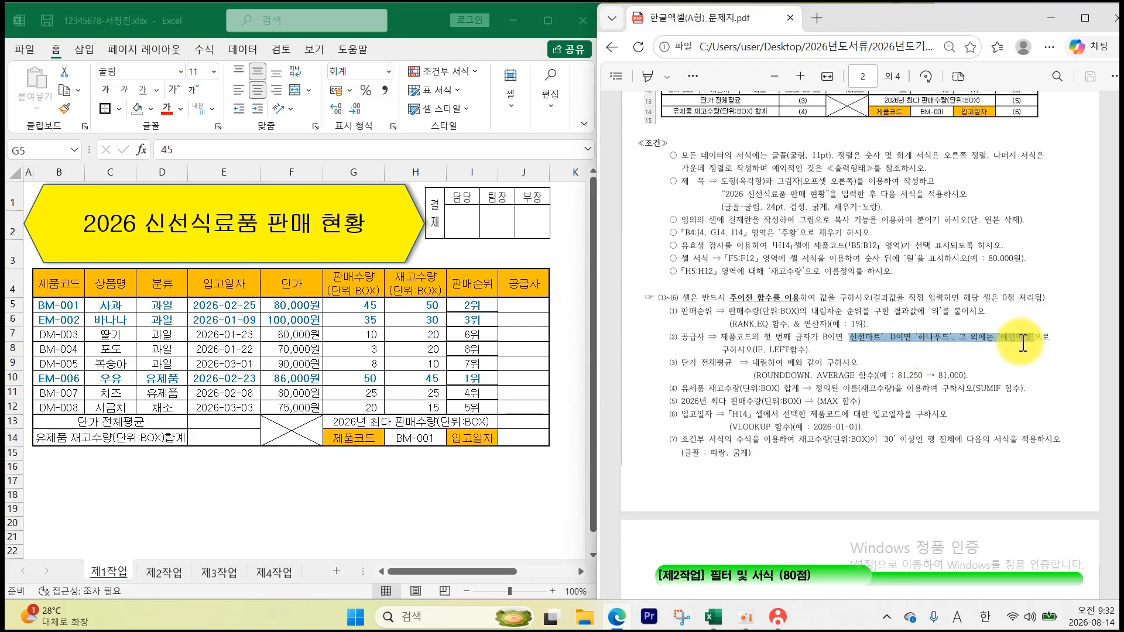
- Enter =LEFT(B5,1) in J5 and fill it down to J12
{"action": "left_click", "coordinate": [519, 305]}
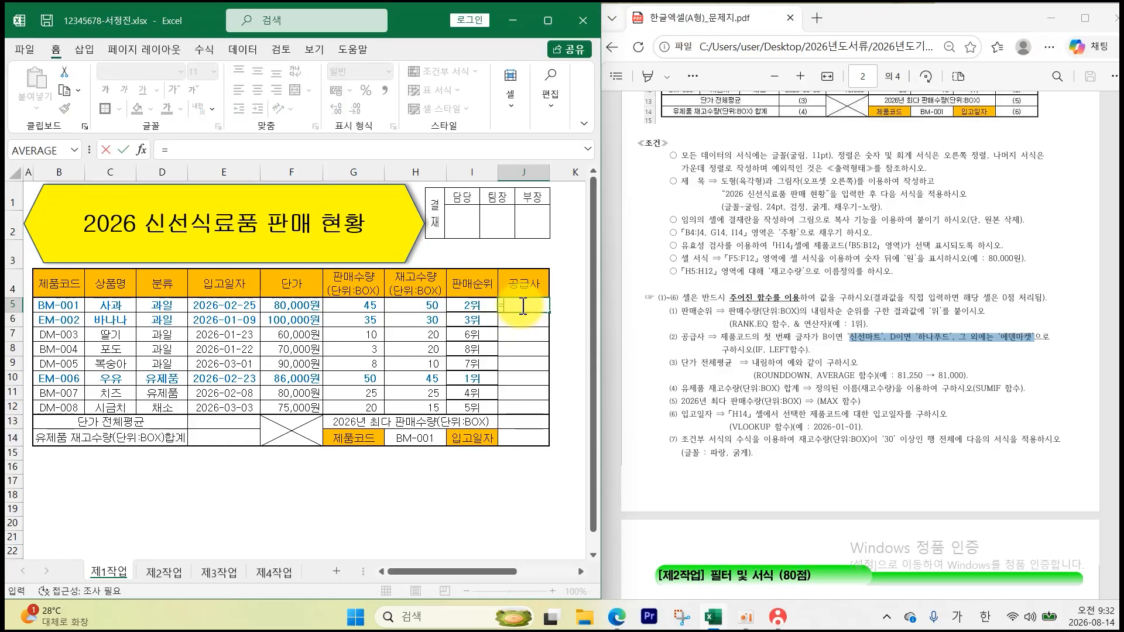
{"action": "type", "text": "="}
{"action": "key", "text": "Hangul"}
{"action": "type", "text": "LE"}
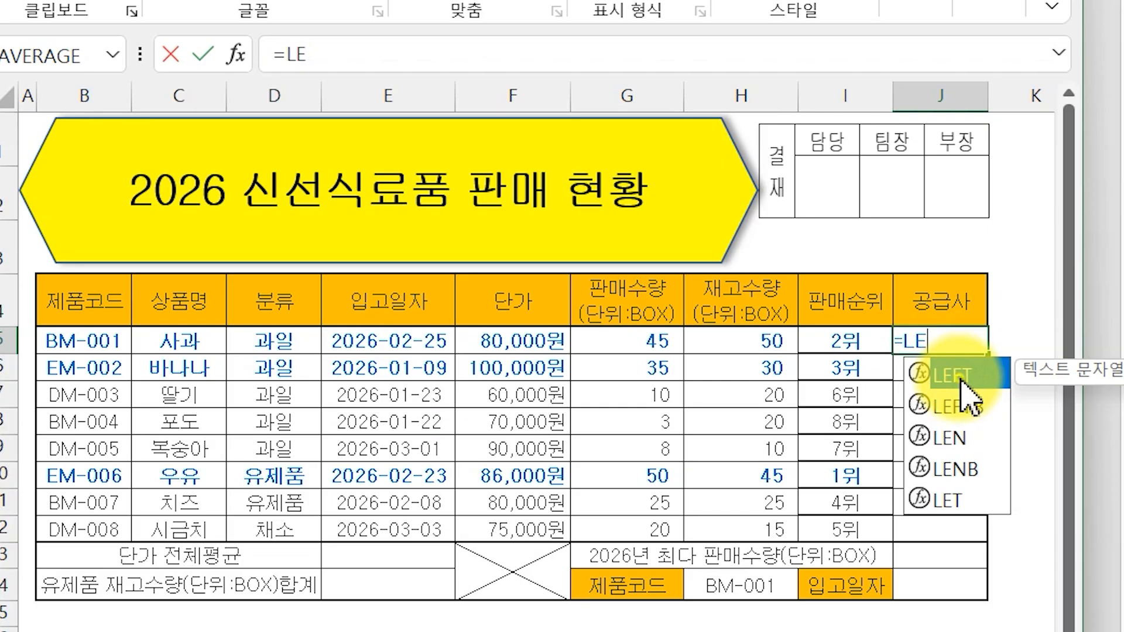
{"action": "key", "text": "Tab"}
{"action": "left_click", "coordinate": [66, 306]}
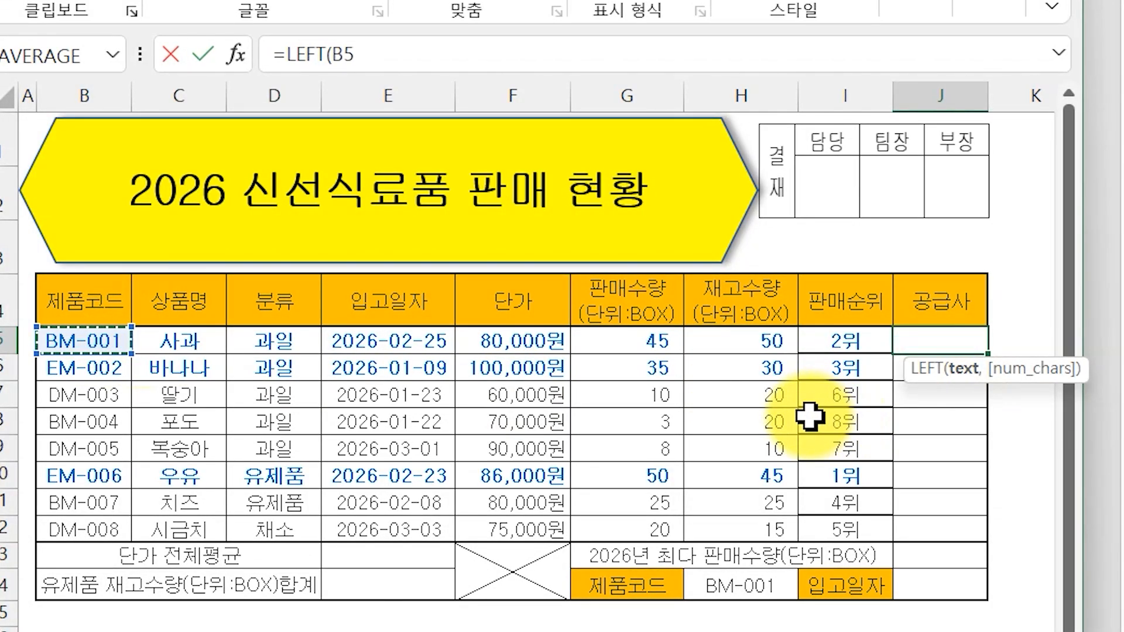
{"action": "type", "text": ",1)"}
{"action": "key", "text": "Return"}
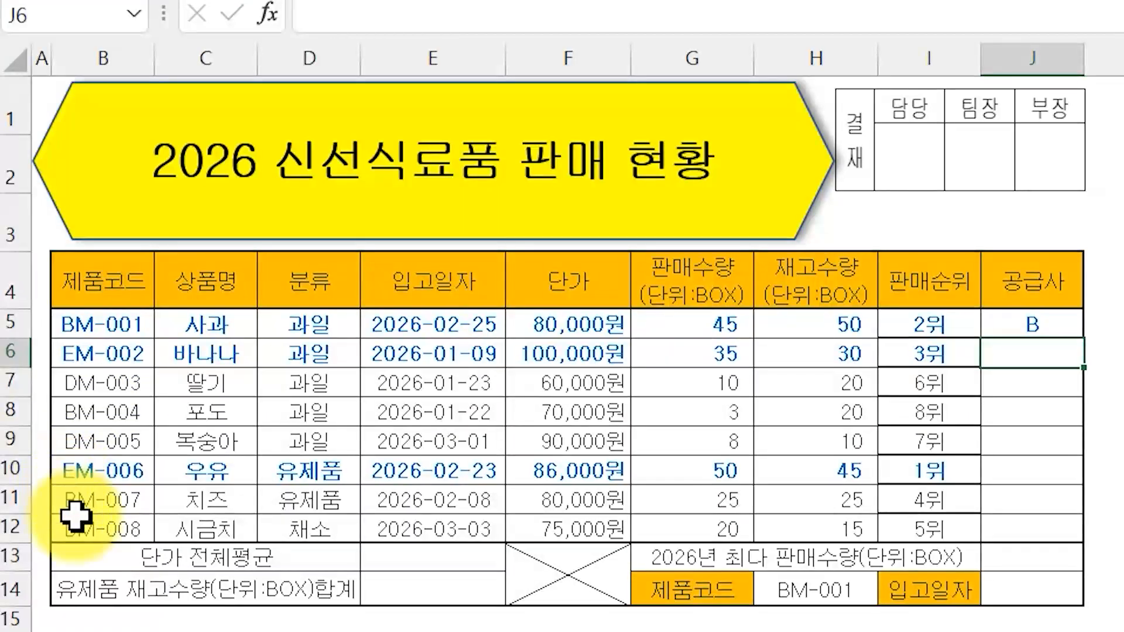
{"action": "left_click", "coordinate": [1068, 325]}
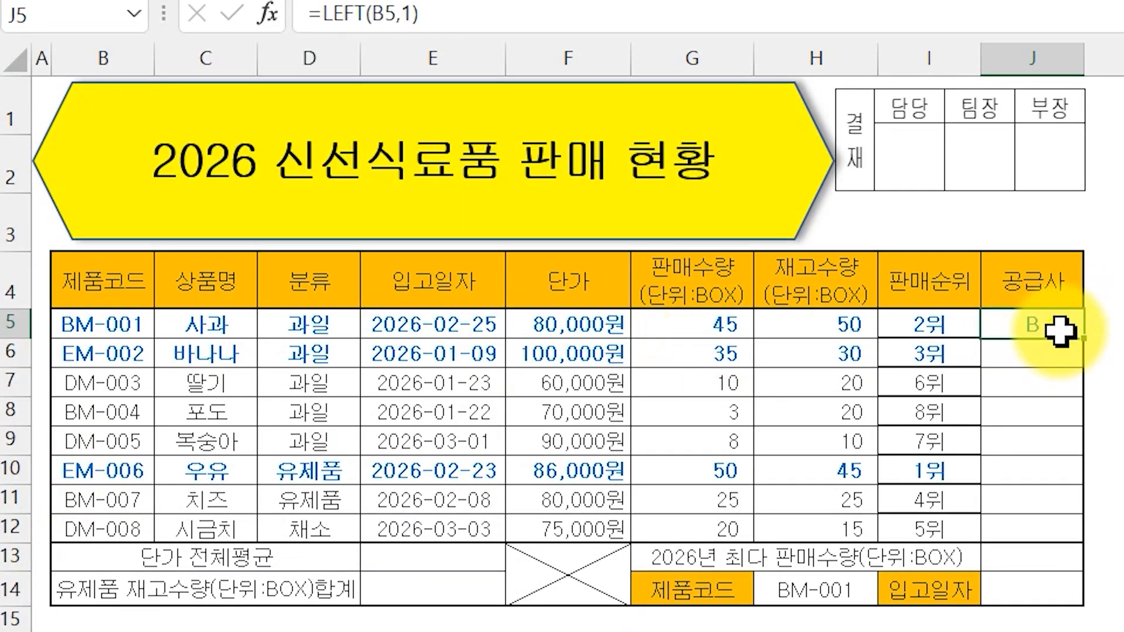
{"action": "left_click_drag", "start_coordinate": [1083, 339], "coordinate": [1065, 534]}
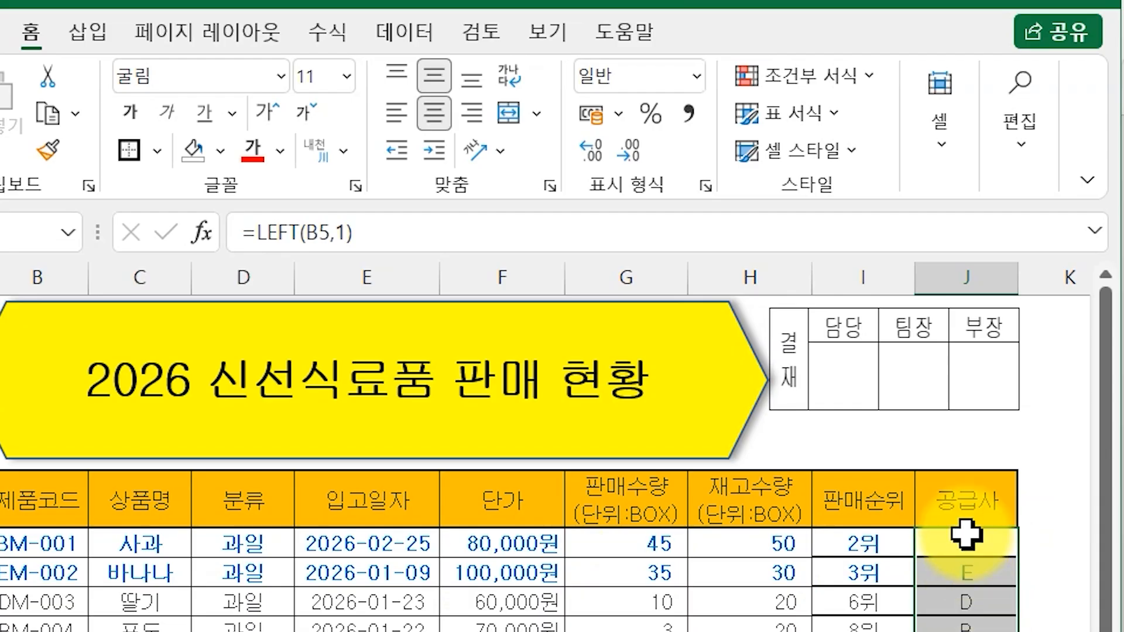
- Wrap J5's LEFT formula in IF so B codes return "신선마트"
{"action": "double_click", "coordinate": [966, 534]}
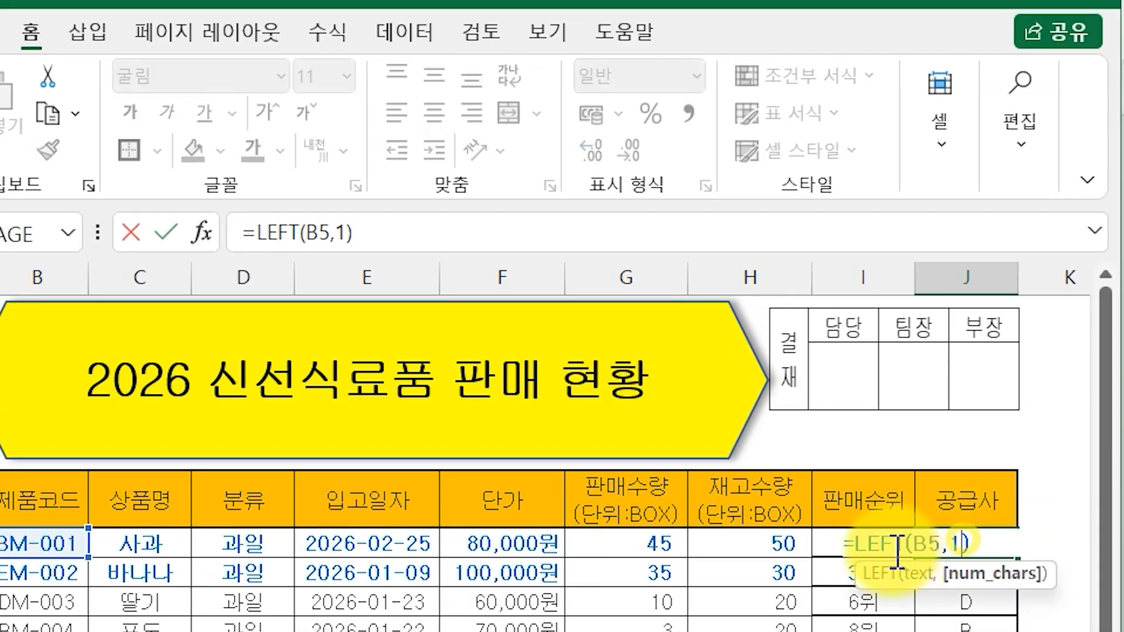
{"action": "left_click", "coordinate": [258, 235]}
{"action": "type", "text": "IF"}
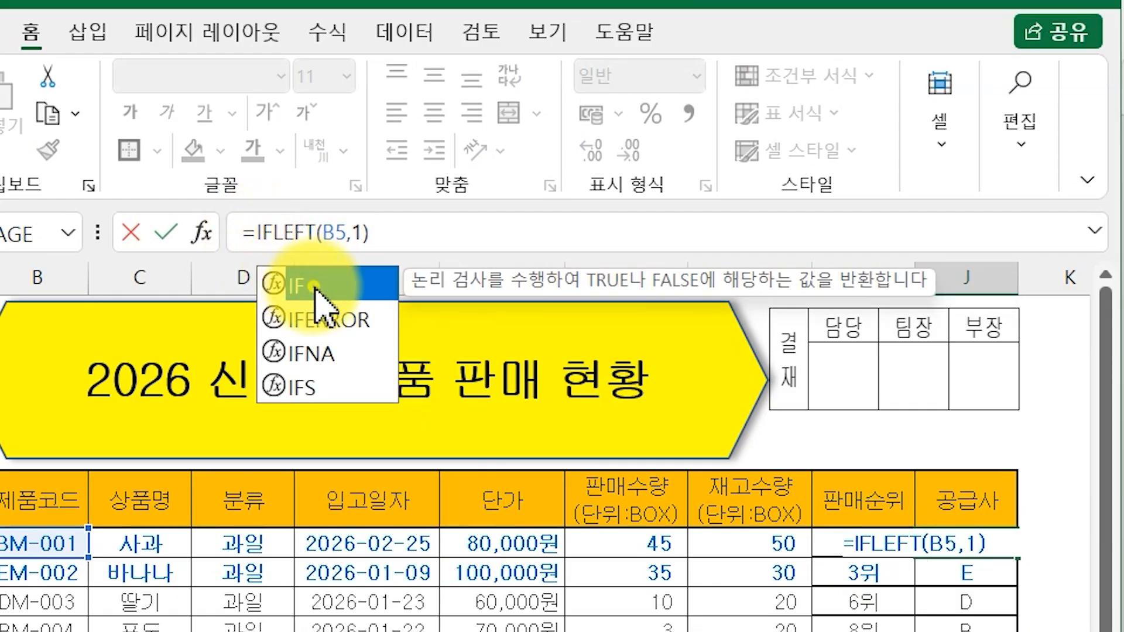
{"action": "double_click", "coordinate": [296, 284]}
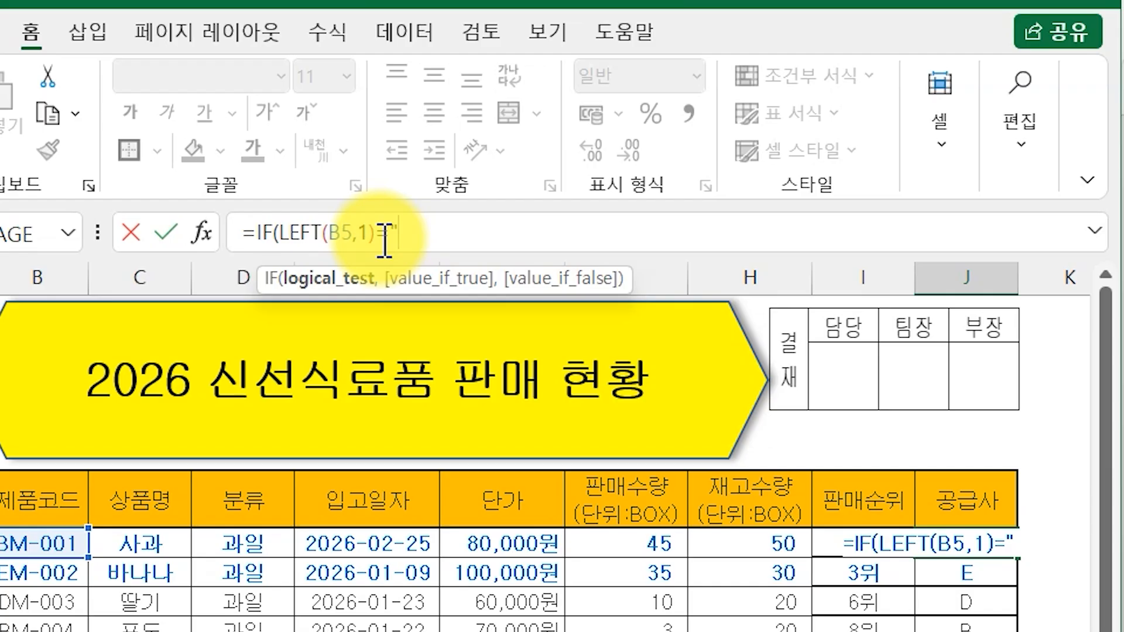
{"action": "key", "text": "BackSpace"}
{"action": "type", "text": "B\","}
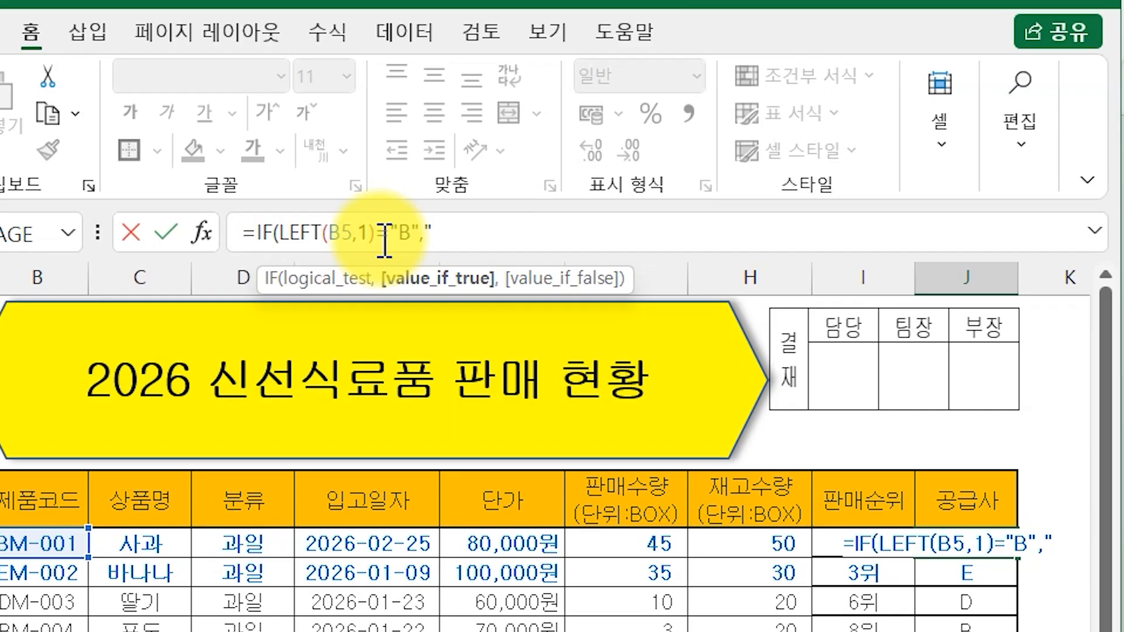
{"action": "type", "text": "\"신선마"}
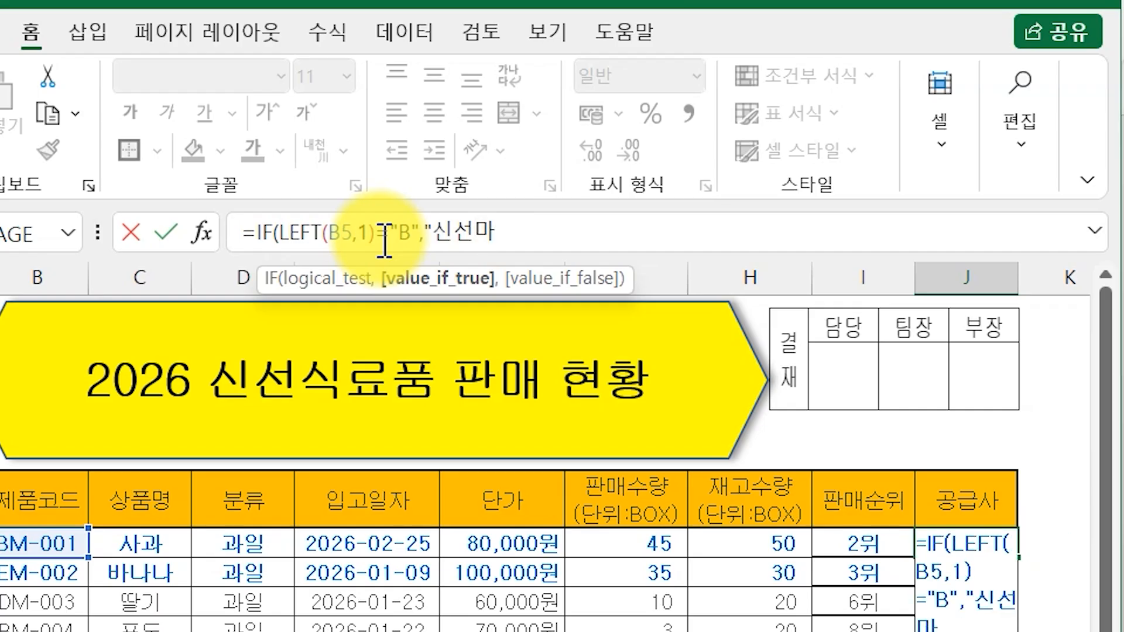
{"action": "type", "text": "트\","}
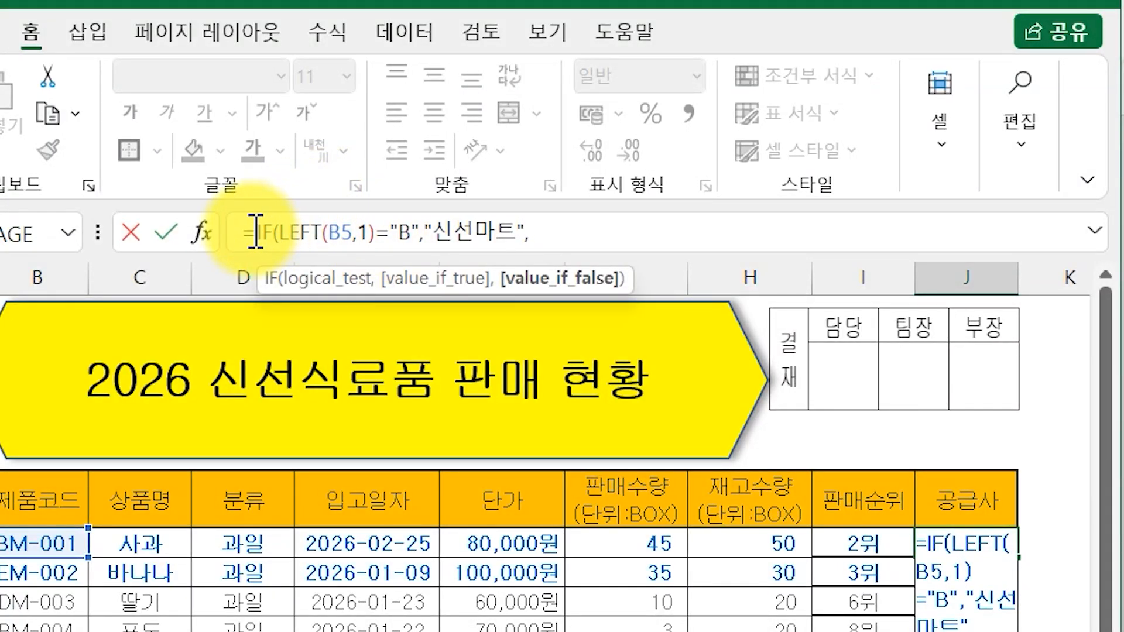
- Nest a second IF giving 하나푸드 for D codes, else 에덴마켓, and fill down to J12
{"action": "left_click_drag", "start_coordinate": [255, 232], "coordinate": [422, 249]}
{"action": "key", "text": "ctrl+c"}
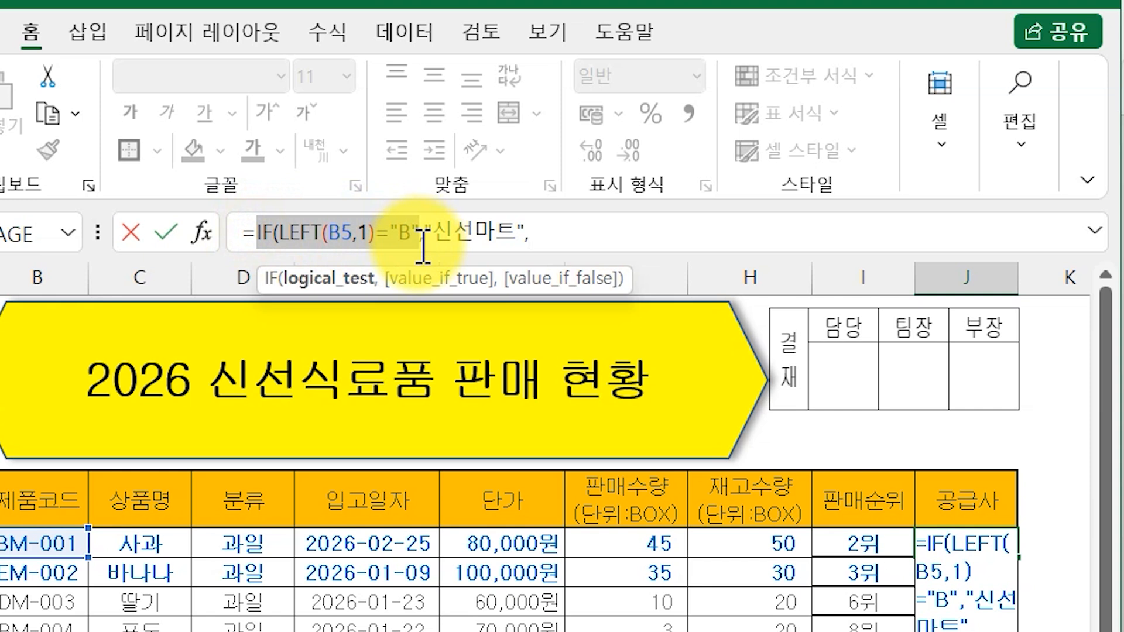
{"action": "left_click", "coordinate": [569, 231]}
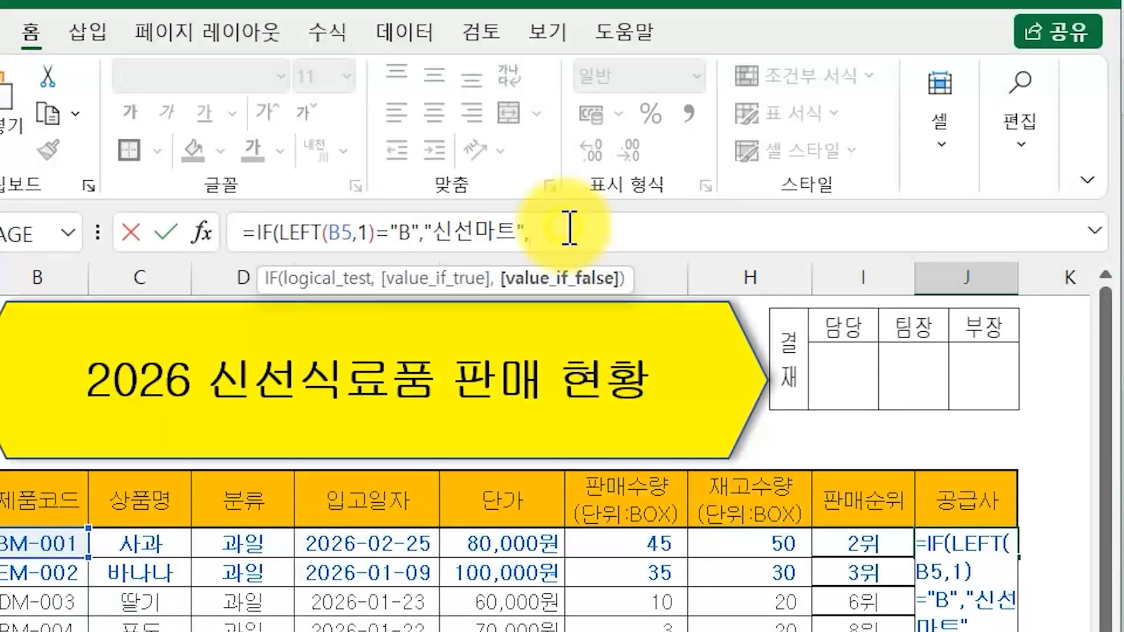
{"action": "key", "text": "ctrl+v"}
{"action": "left_click", "coordinate": [685, 241]}
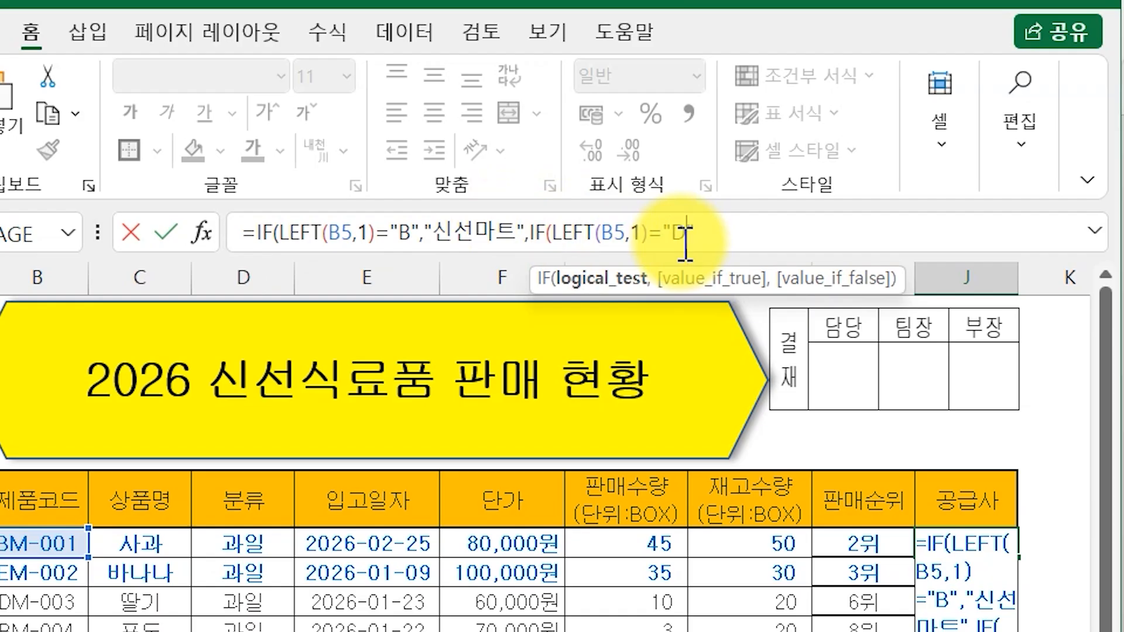
{"action": "left_click", "coordinate": [710, 240]}
{"action": "type", "text": ","}
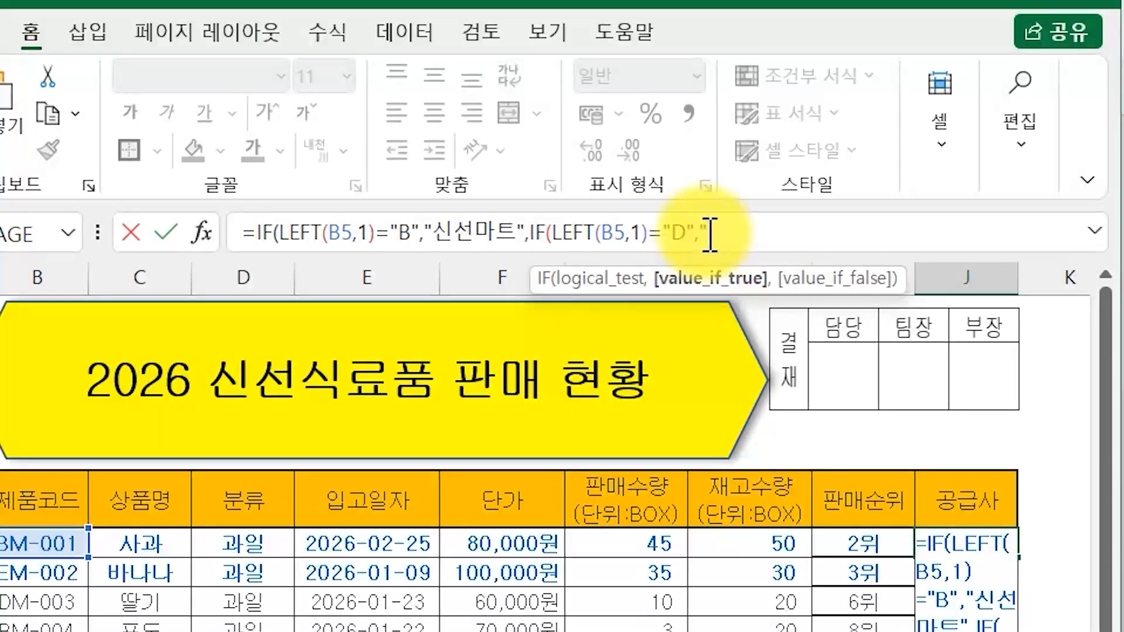
{"action": "type", "text": "\"하나"}
{"action": "type", "text": "푸"}
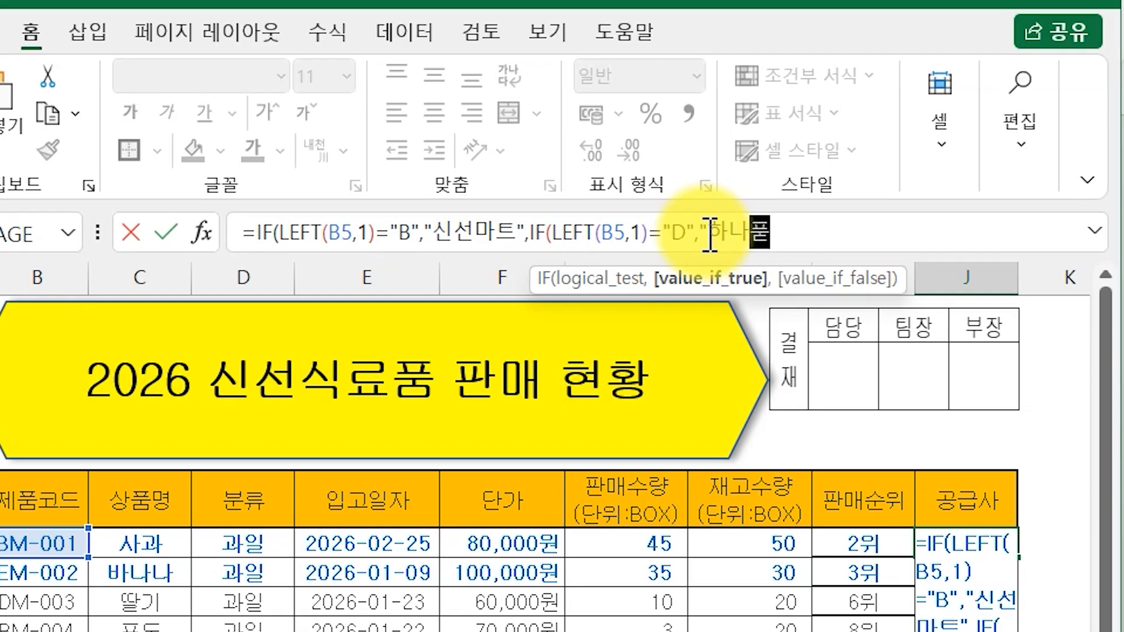
{"action": "type", "text": "두"}
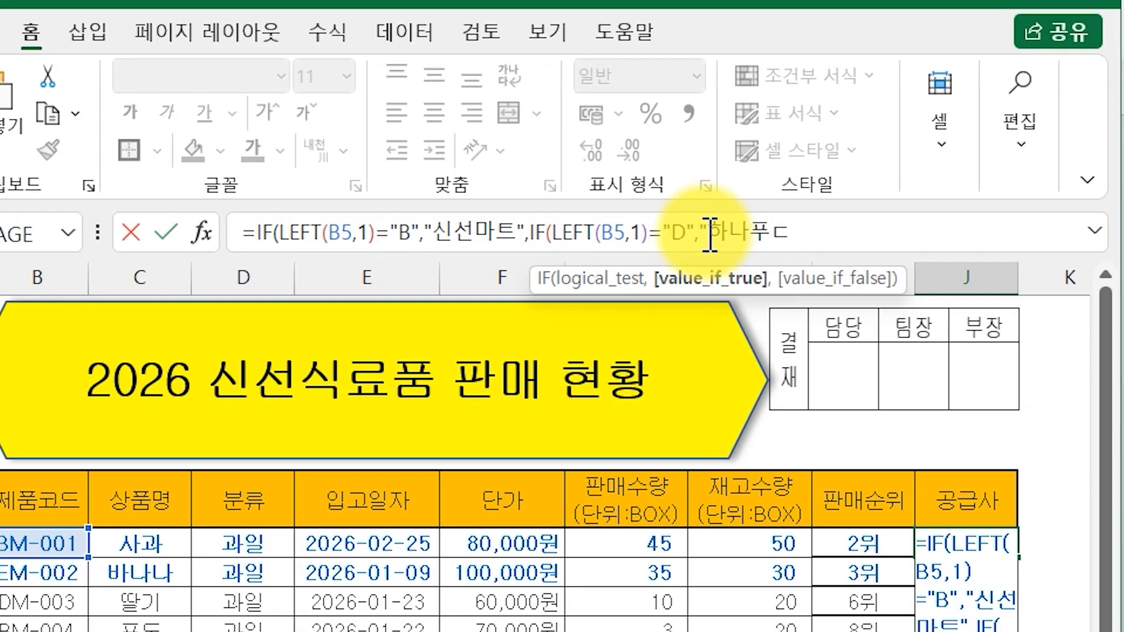
{"action": "type", "text": "\","}
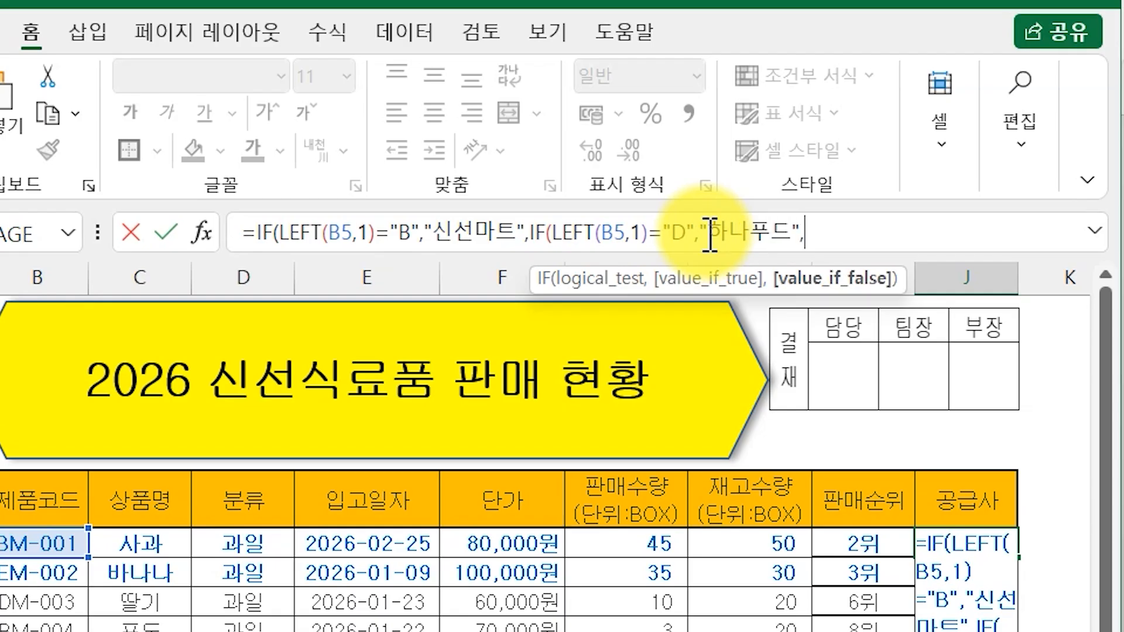
{"action": "key", "text": "BackSpace"}
{"action": "type", "text": "에덴마"}
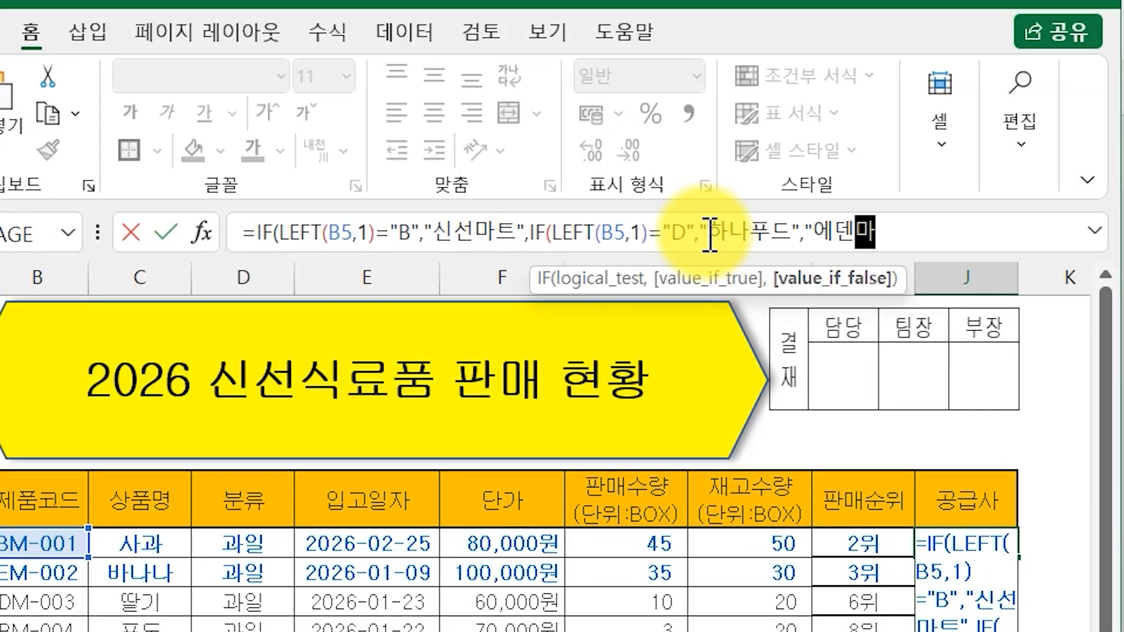
{"action": "type", "text": "켓\""}
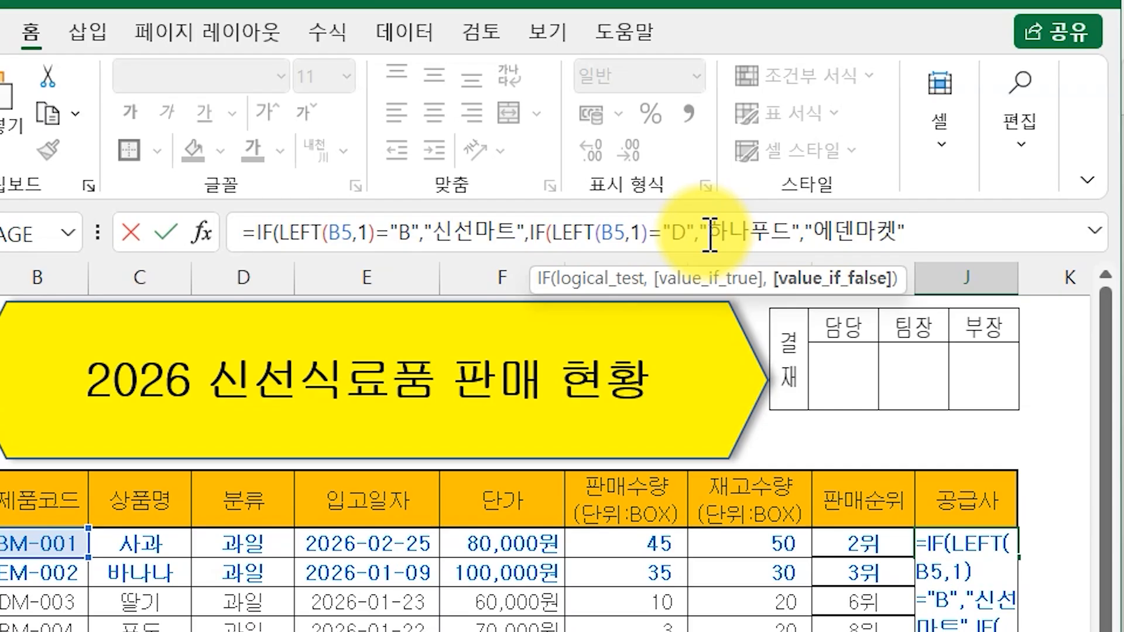
{"action": "type", "text": ")"}
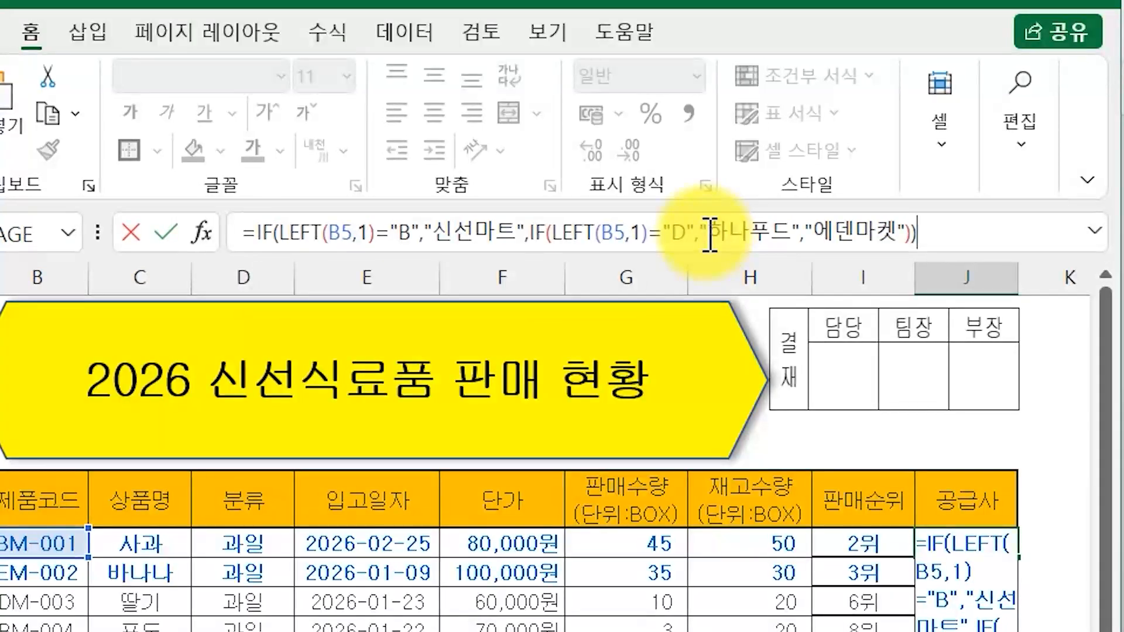
{"action": "key", "text": "Return"}
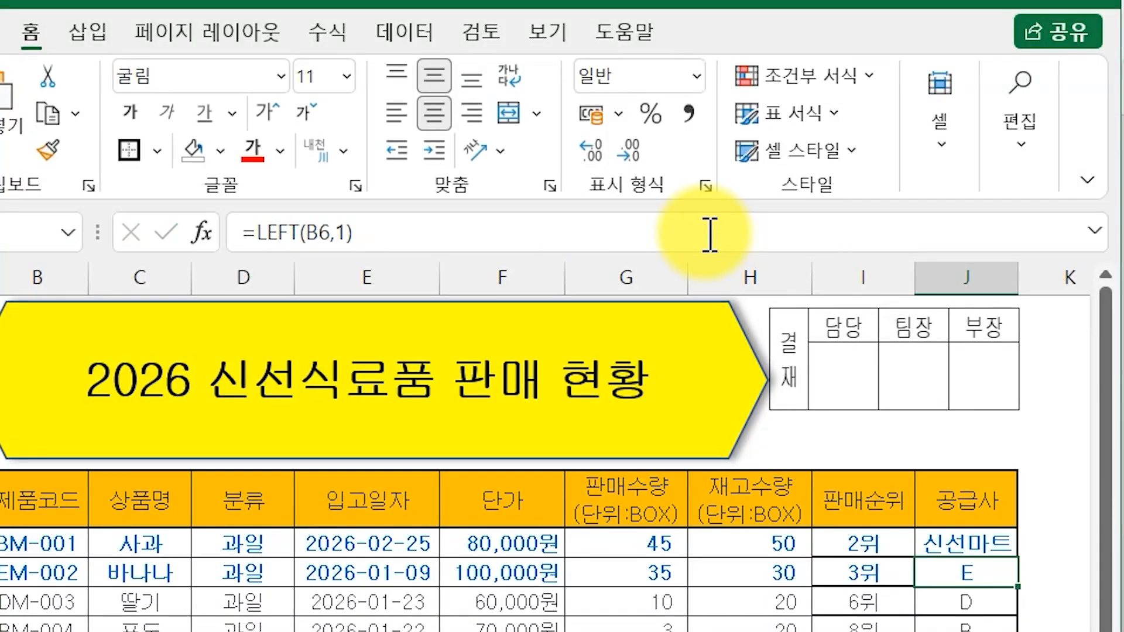
{"action": "left_click", "coordinate": [1009, 542]}
{"action": "left_click_drag", "start_coordinate": [1019, 557], "coordinate": [1010, 630]}
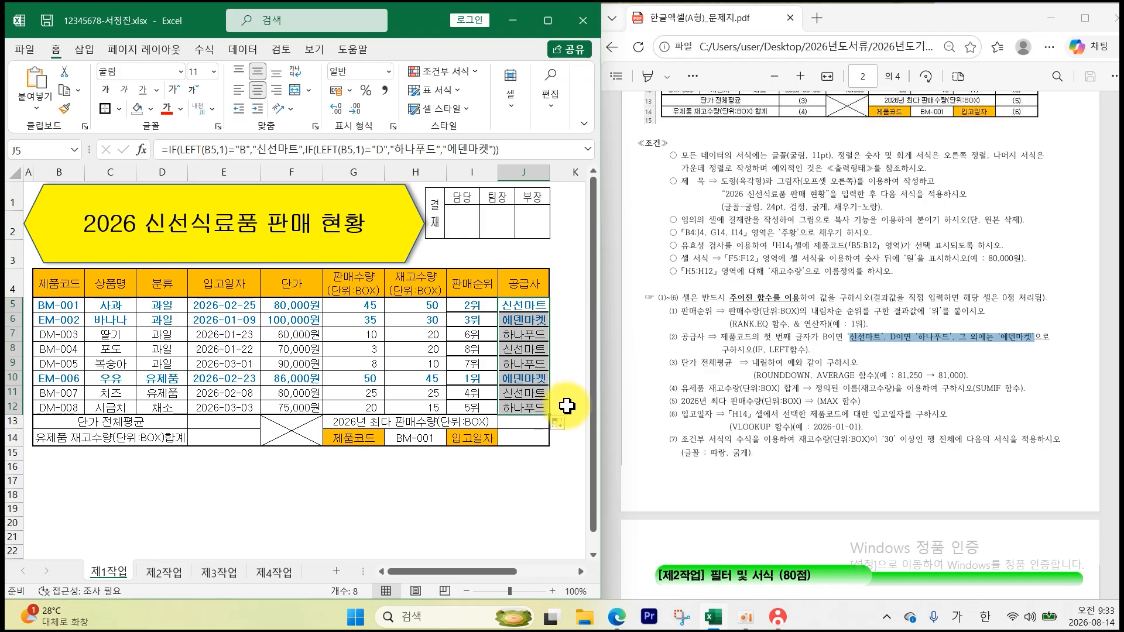
- Apply All Borders and a Thick Box Border to the table body B5:J12
{"action": "left_click", "coordinate": [71, 306]}
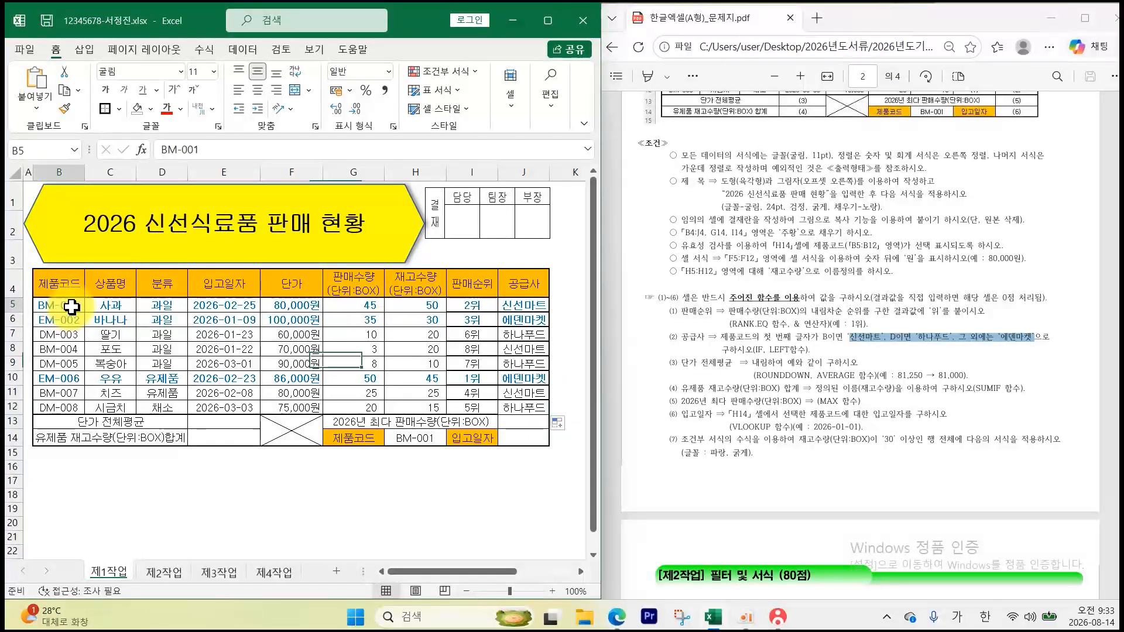
{"action": "left_click_drag", "start_coordinate": [72, 305], "coordinate": [521, 404]}
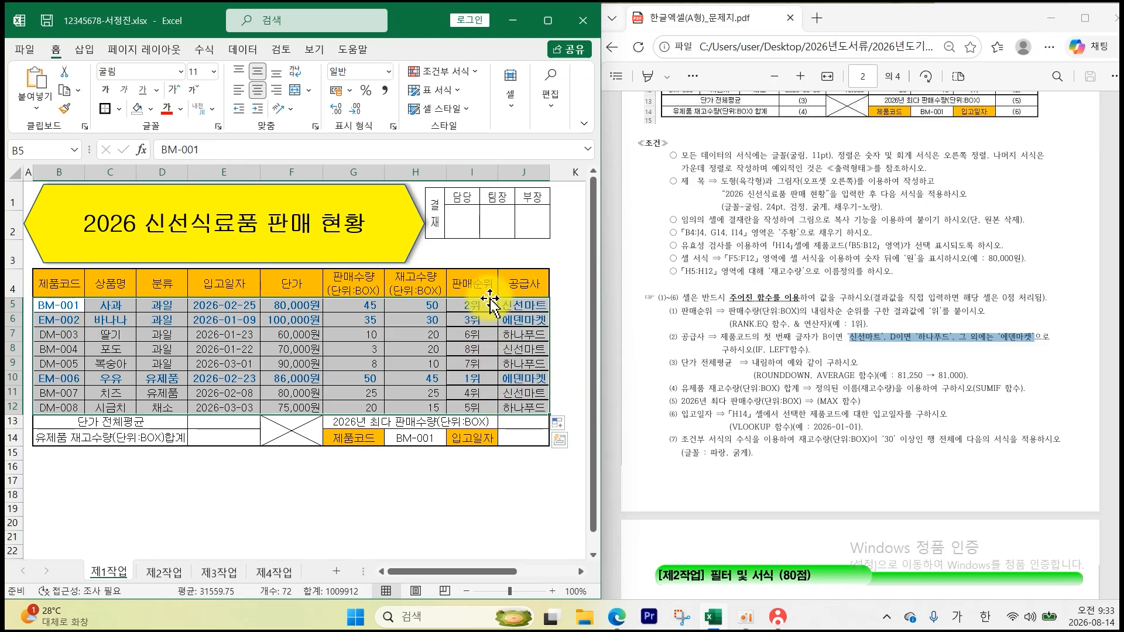
{"action": "left_click", "coordinate": [118, 110]}
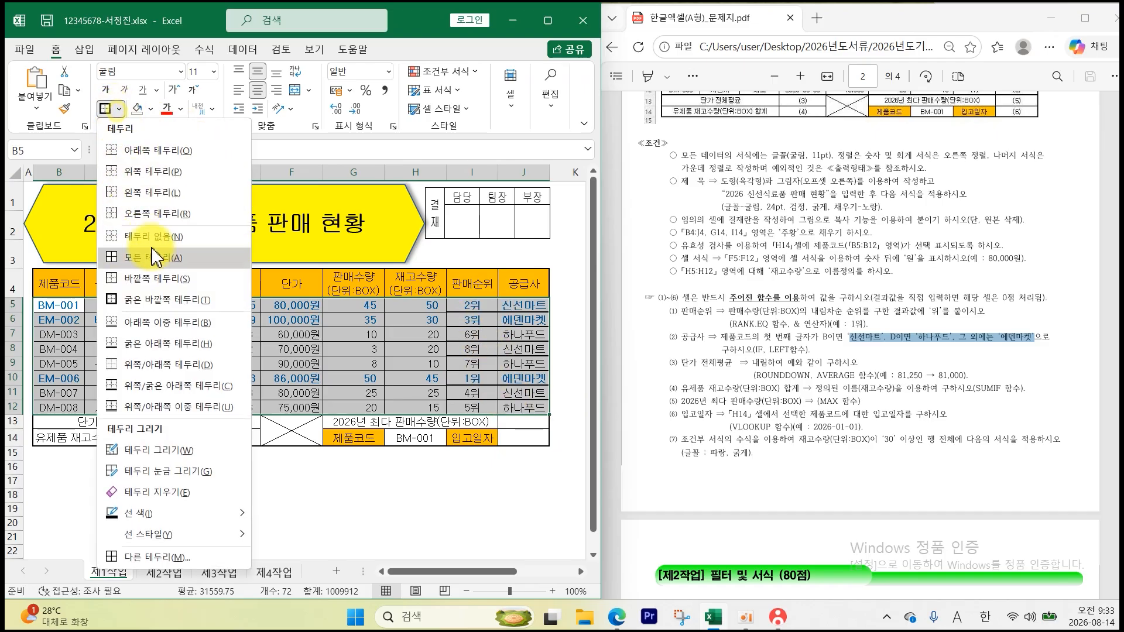
{"action": "left_click", "coordinate": [150, 251]}
{"action": "left_click", "coordinate": [120, 111]}
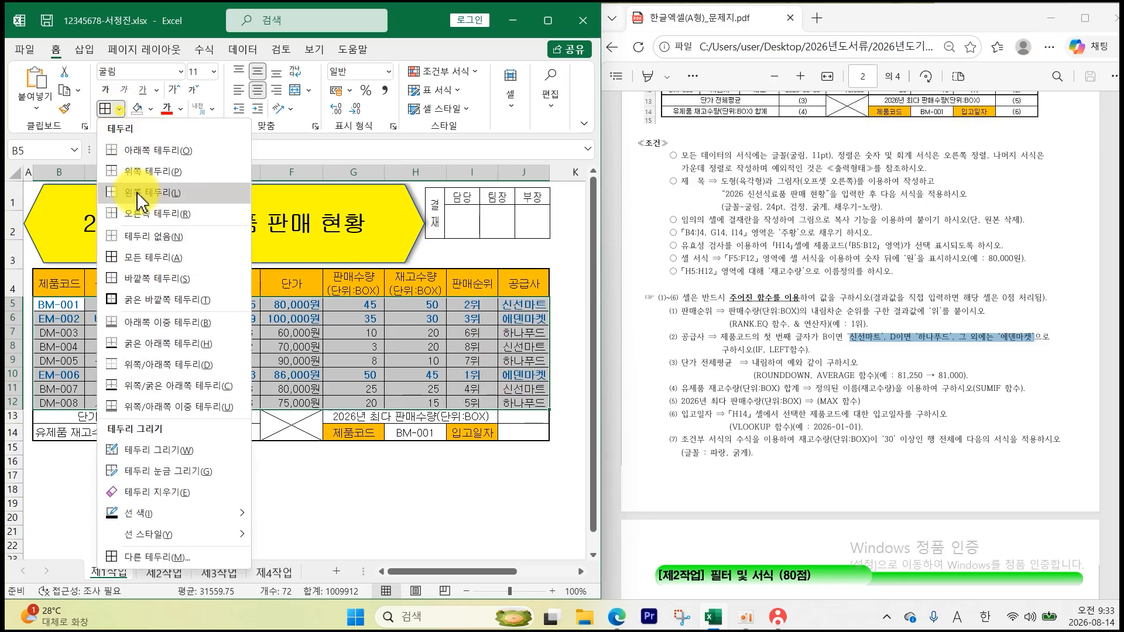
{"action": "left_click", "coordinate": [164, 303]}
{"action": "left_click", "coordinate": [432, 484]}
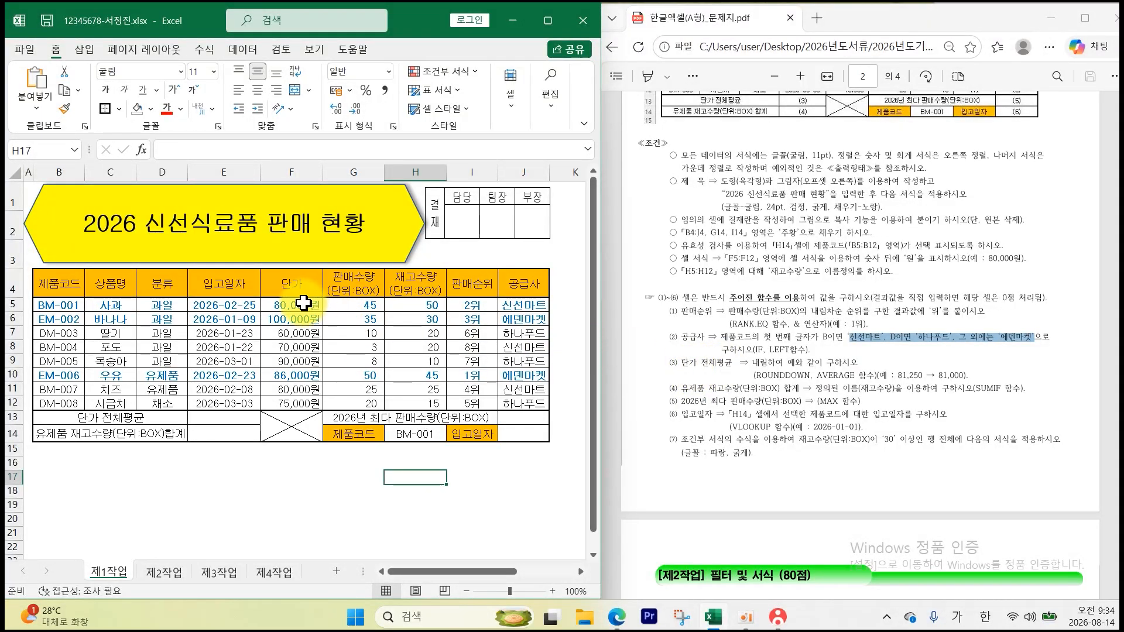
{"action": "left_click_drag", "start_coordinate": [304, 303], "coordinate": [294, 402]}
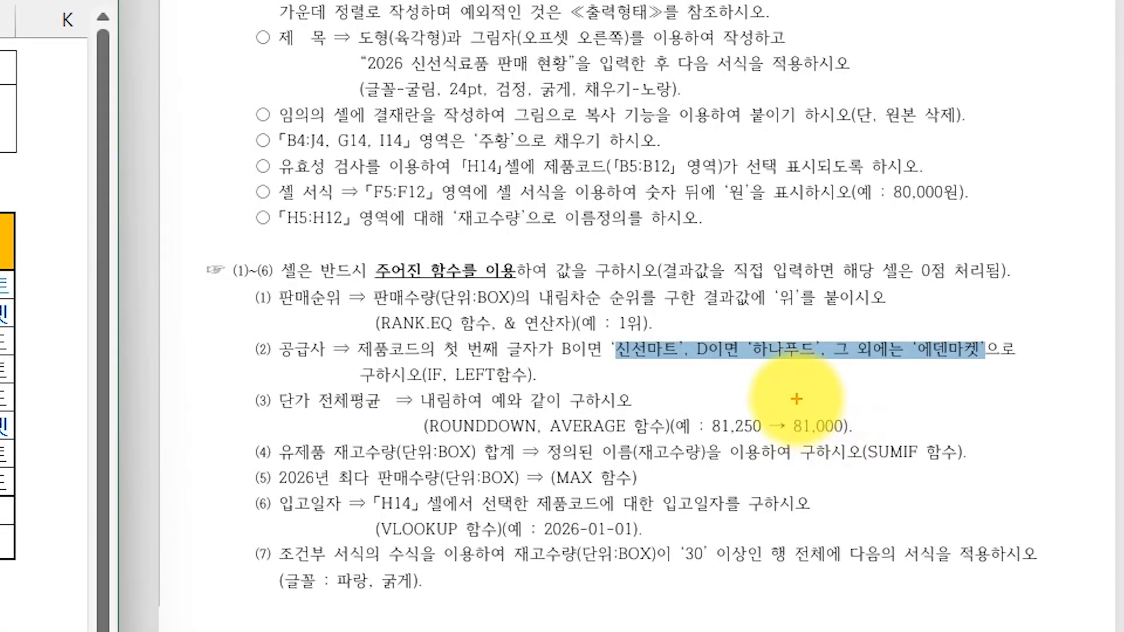
{"action": "mouse_move", "coordinate": [797, 399]}
{"action": "left_mouse_down"}
{"action": "mouse_move", "coordinate": [828, 372]}
{"action": "mouse_move", "coordinate": [848, 386]}
{"action": "mouse_move", "coordinate": [836, 407]}
{"action": "left_mouse_up"}
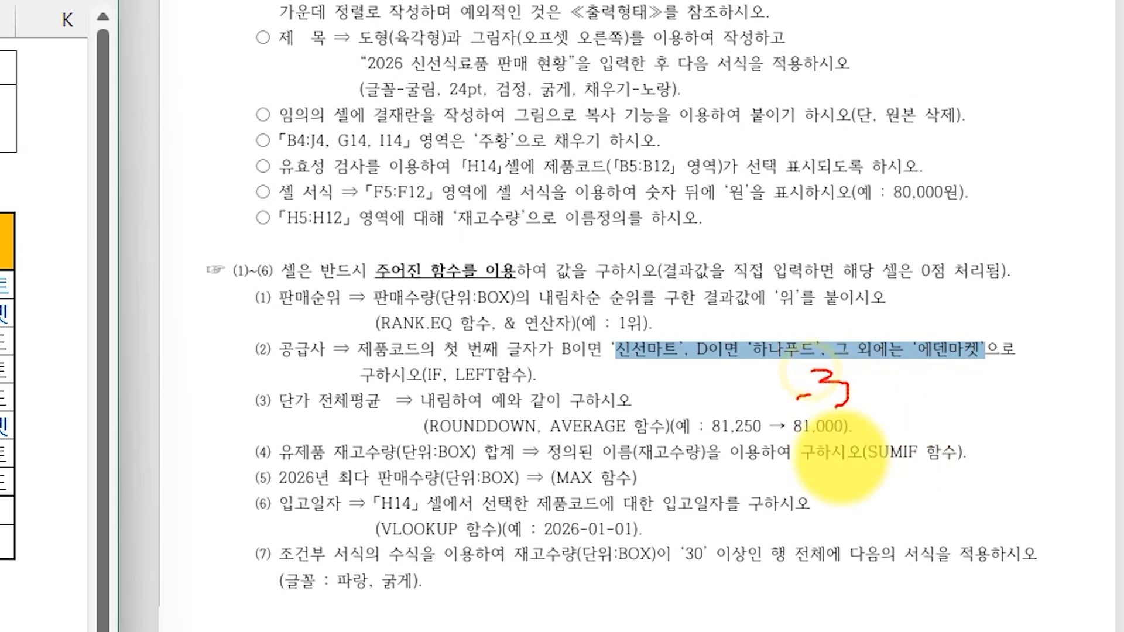
{"action": "mouse_move", "coordinate": [422, 435]}
{"action": "left_mouse_down"}
{"action": "mouse_move", "coordinate": [473, 434]}
{"action": "mouse_move", "coordinate": [734, 370]}
{"action": "left_mouse_up"}
{"action": "left_click_drag", "start_coordinate": [661, 379], "coordinate": [735, 372]}
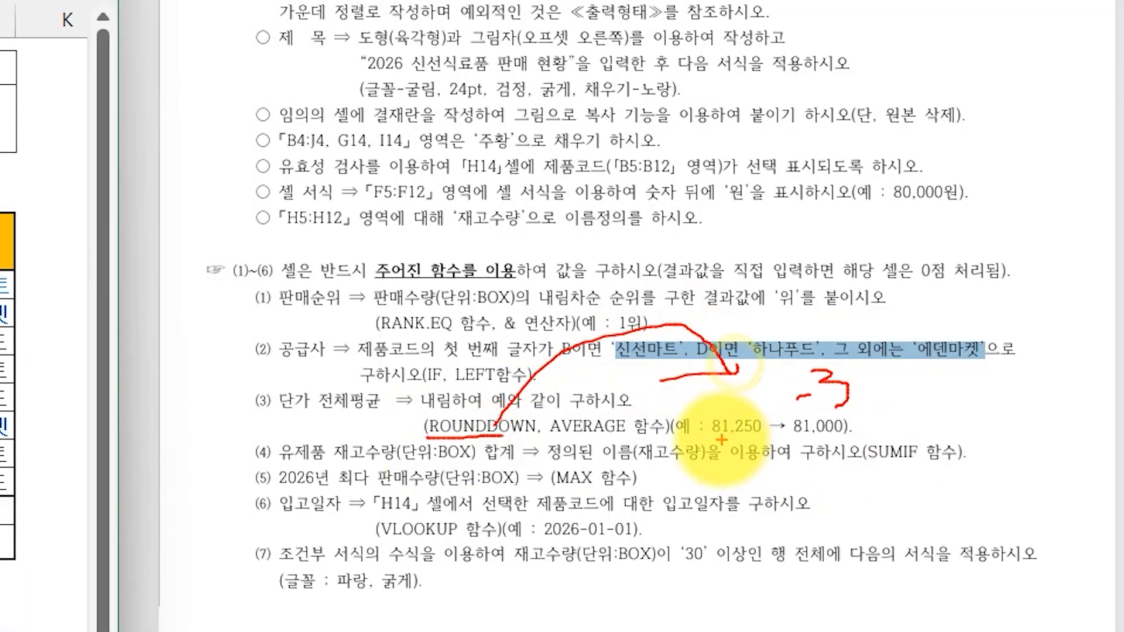
{"action": "mouse_move", "coordinate": [747, 421]}
{"action": "left_mouse_down"}
{"action": "mouse_move", "coordinate": [742, 434]}
{"action": "mouse_move", "coordinate": [772, 386]}
{"action": "mouse_move", "coordinate": [764, 410]}
{"action": "left_mouse_up"}
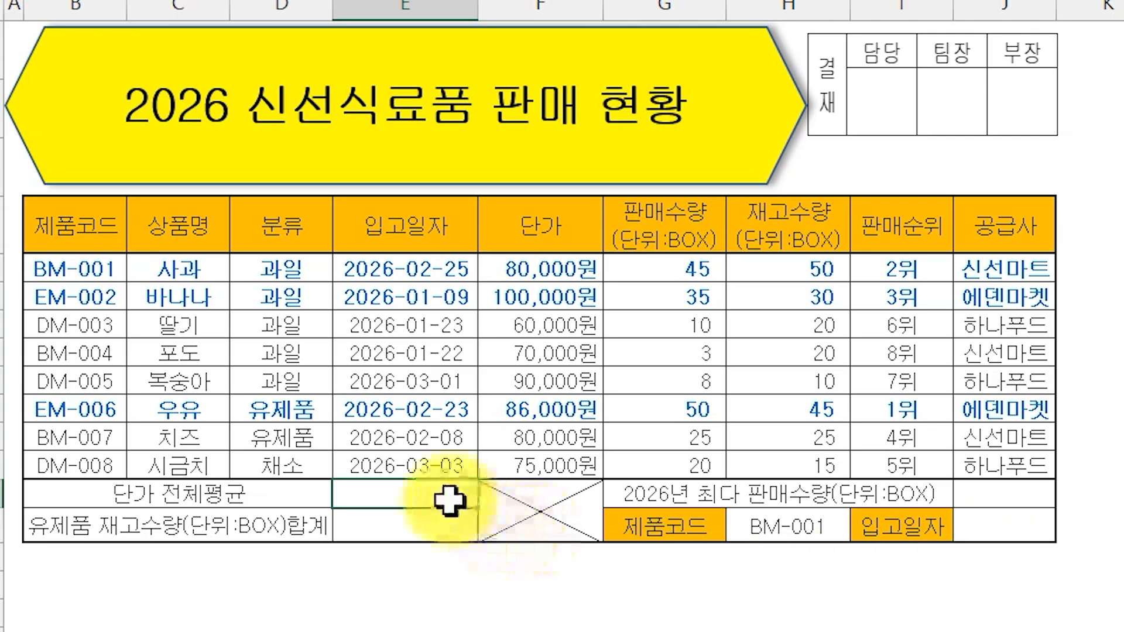
- Enter =ROUNDDOWN(AVERAGE(F5:F12),-3) in E13, showing 80,000원
{"action": "type", "text": "="}
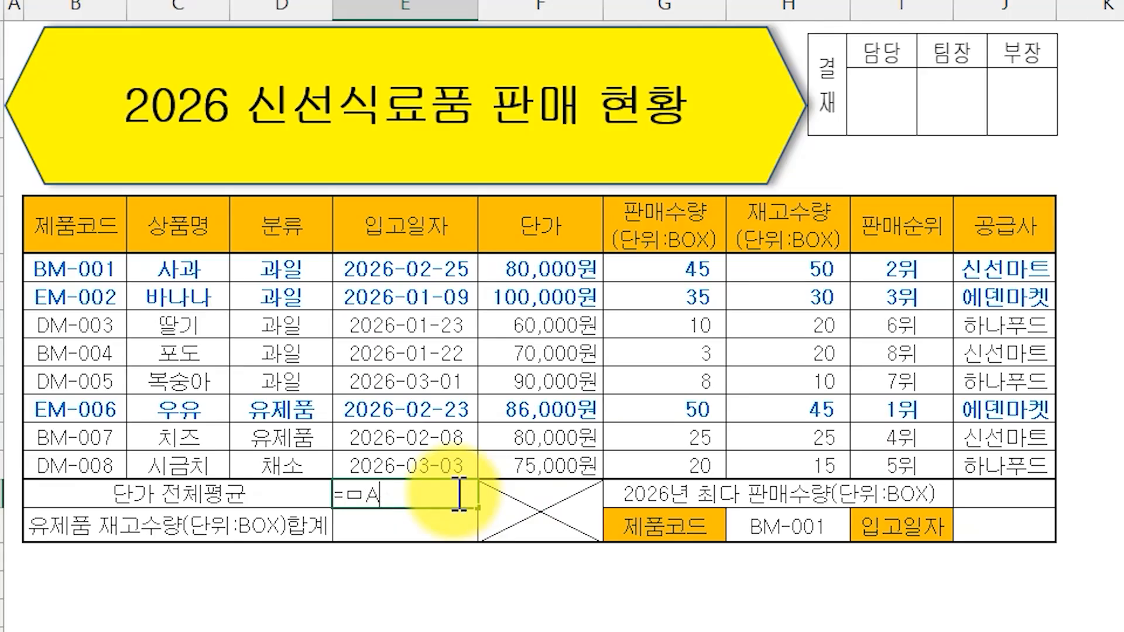
{"action": "type", "text": "AV"}
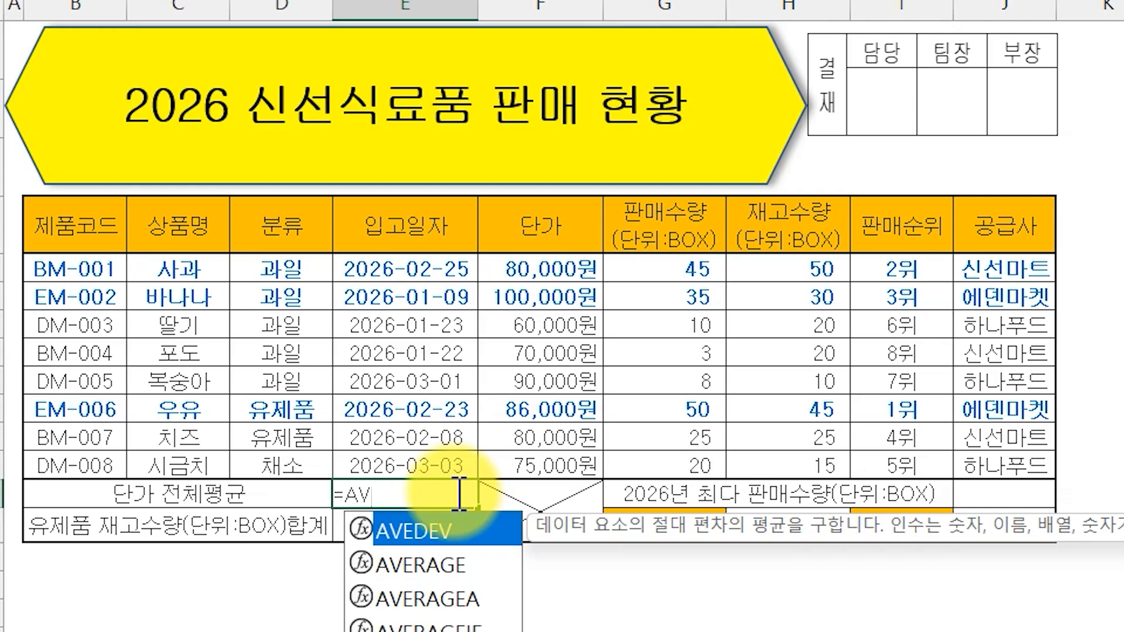
{"action": "double_click", "coordinate": [457, 566]}
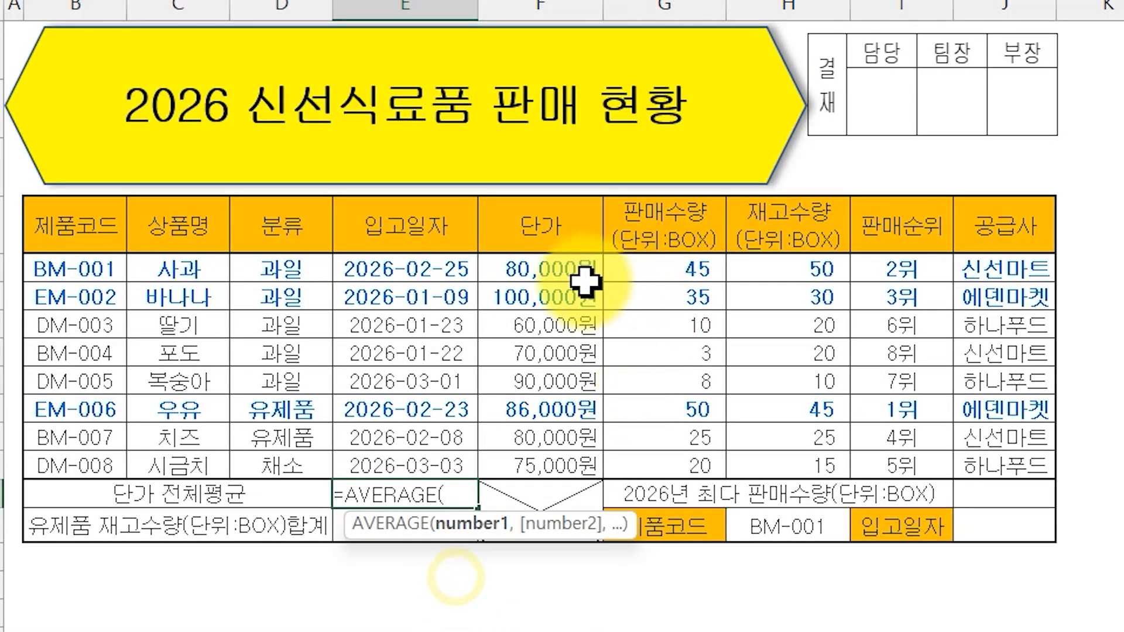
{"action": "left_click_drag", "start_coordinate": [579, 278], "coordinate": [559, 459]}
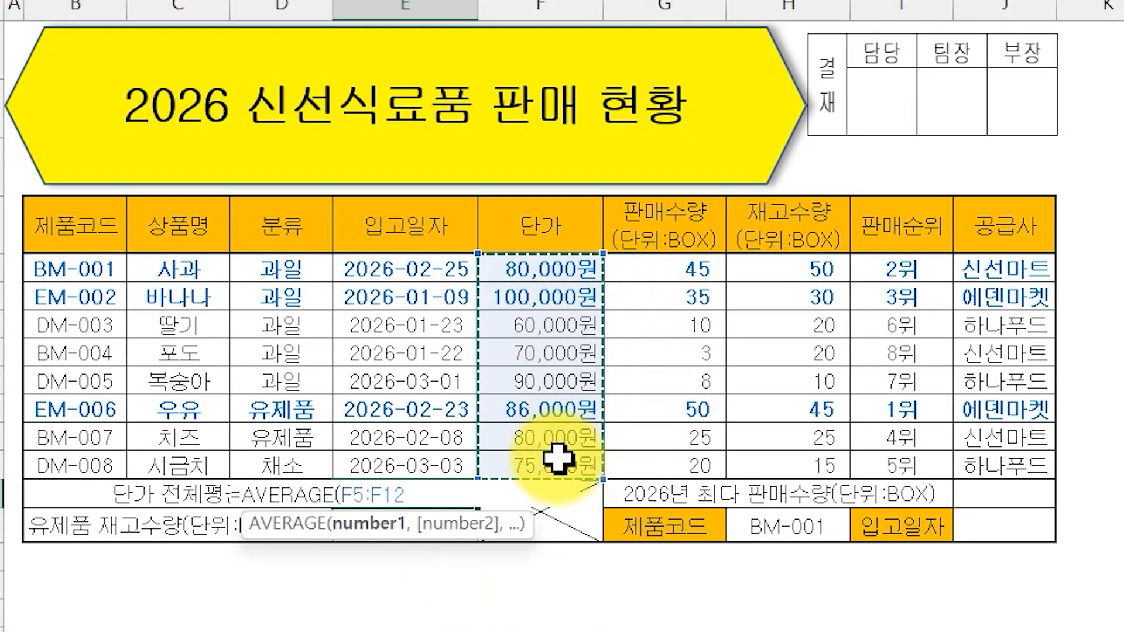
{"action": "key", "text": "Return"}
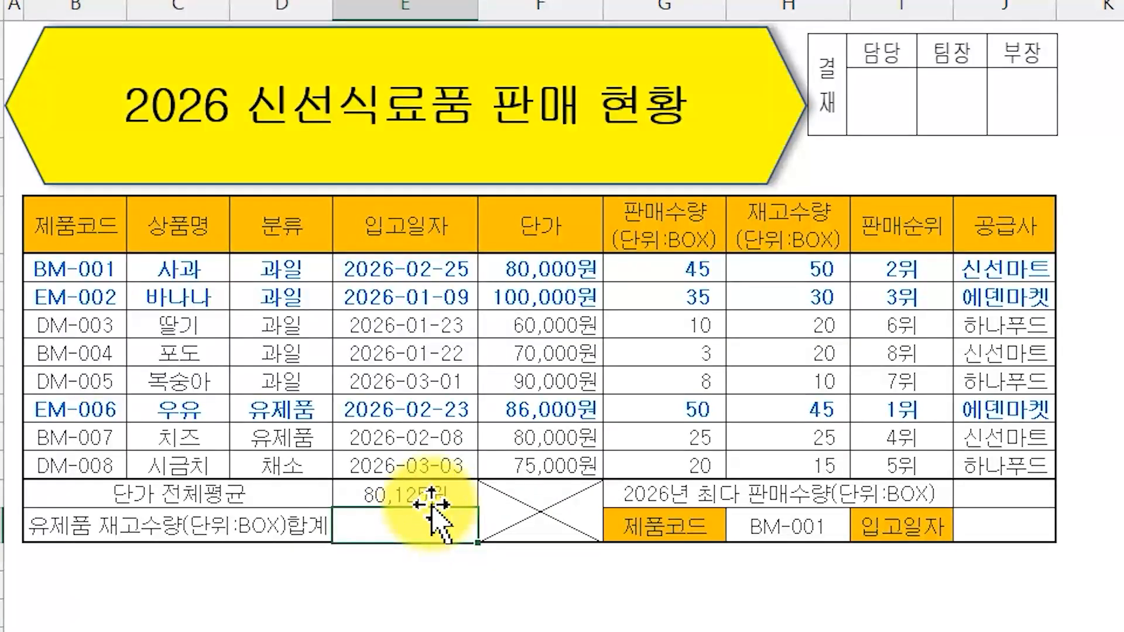
{"action": "double_click", "coordinate": [419, 496]}
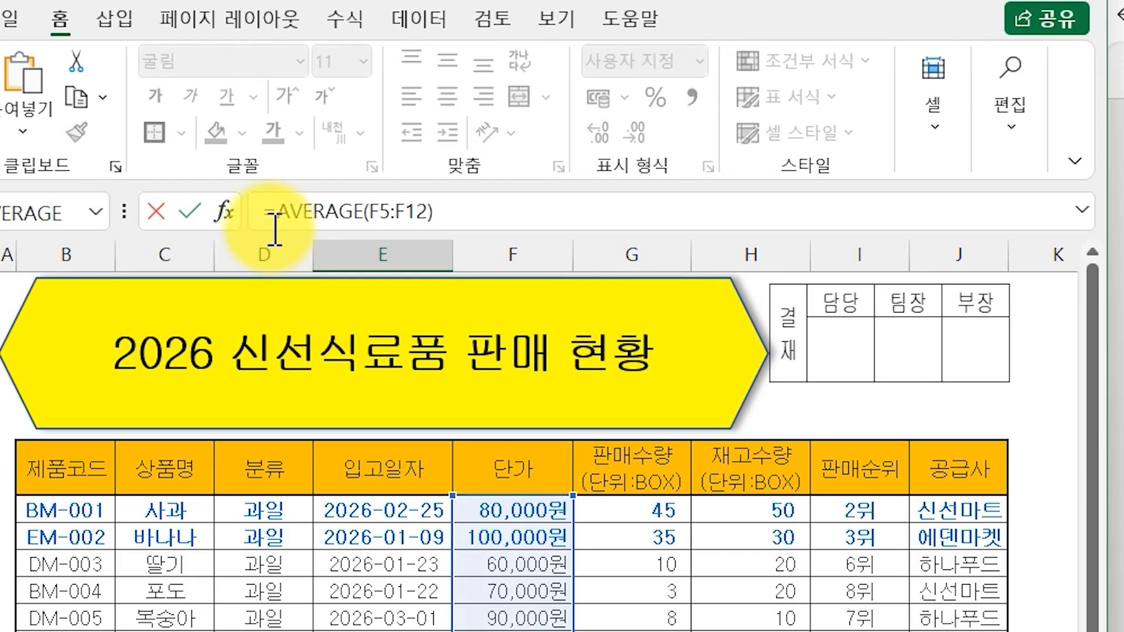
{"action": "left_click", "coordinate": [277, 226]}
{"action": "type", "text": "개ㅋ"}
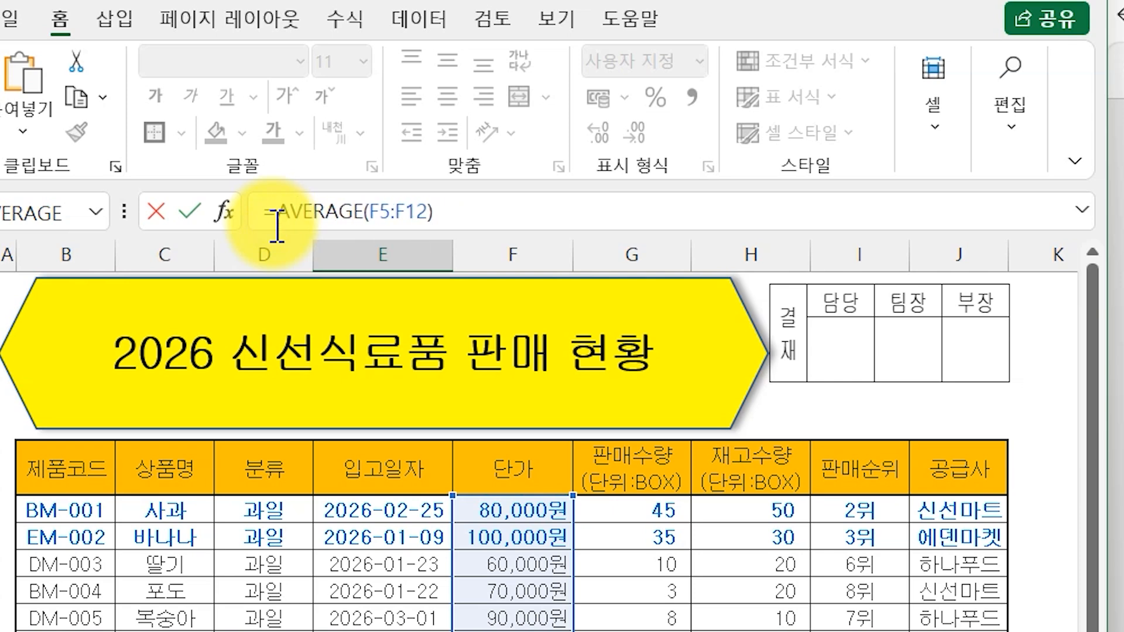
{"action": "type", "text": "ROUND"}
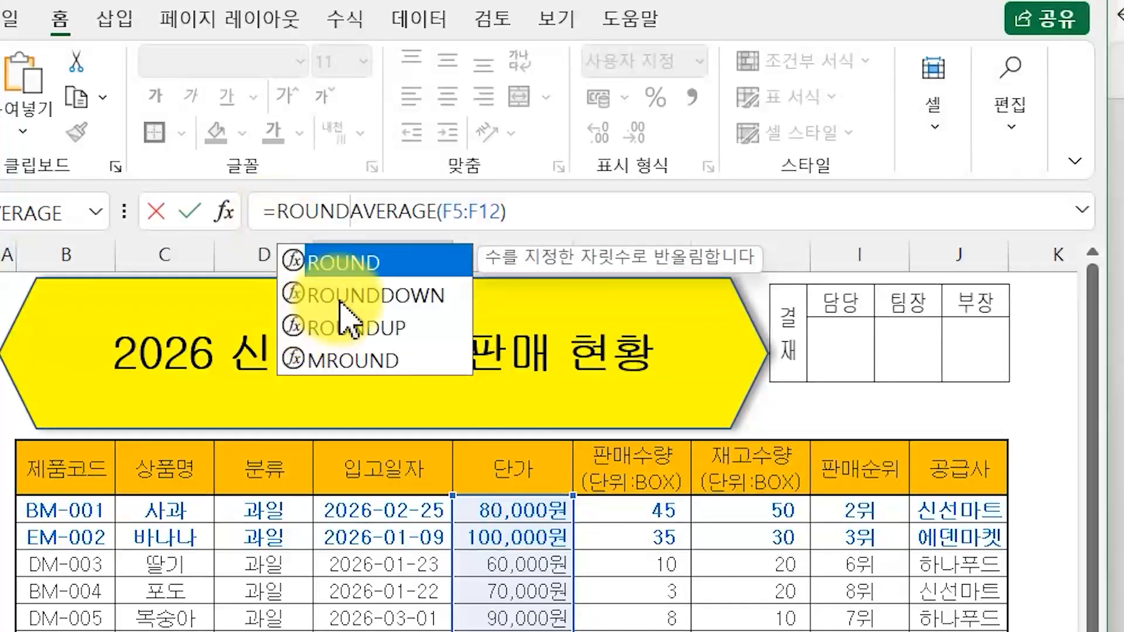
{"action": "double_click", "coordinate": [342, 295]}
{"action": "left_click", "coordinate": [600, 221]}
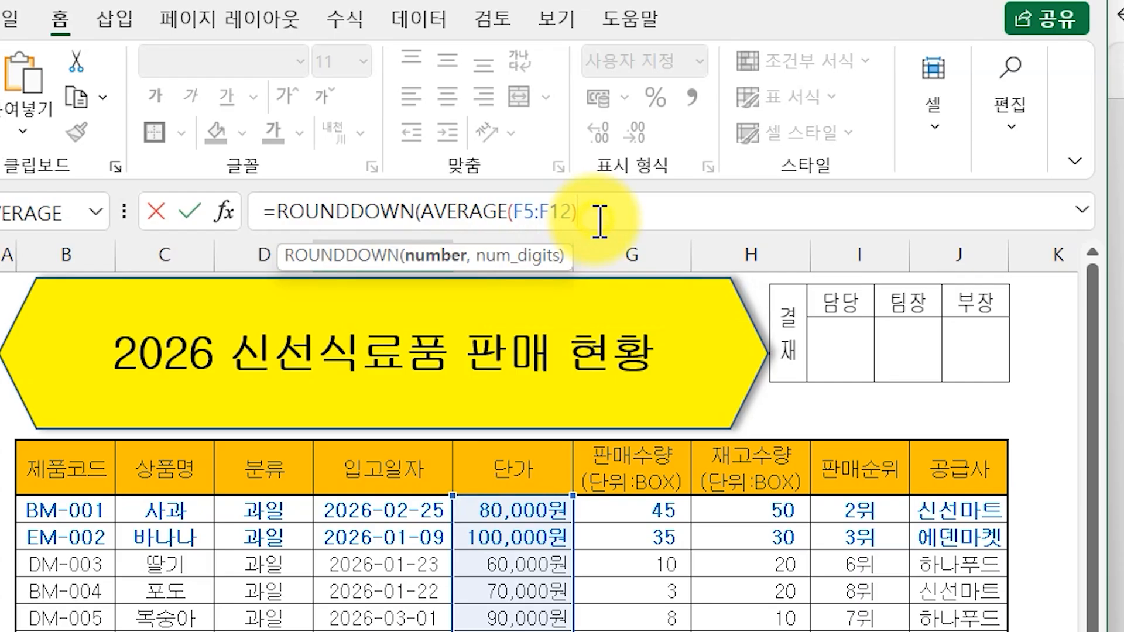
{"action": "type", "text": ",-3"}
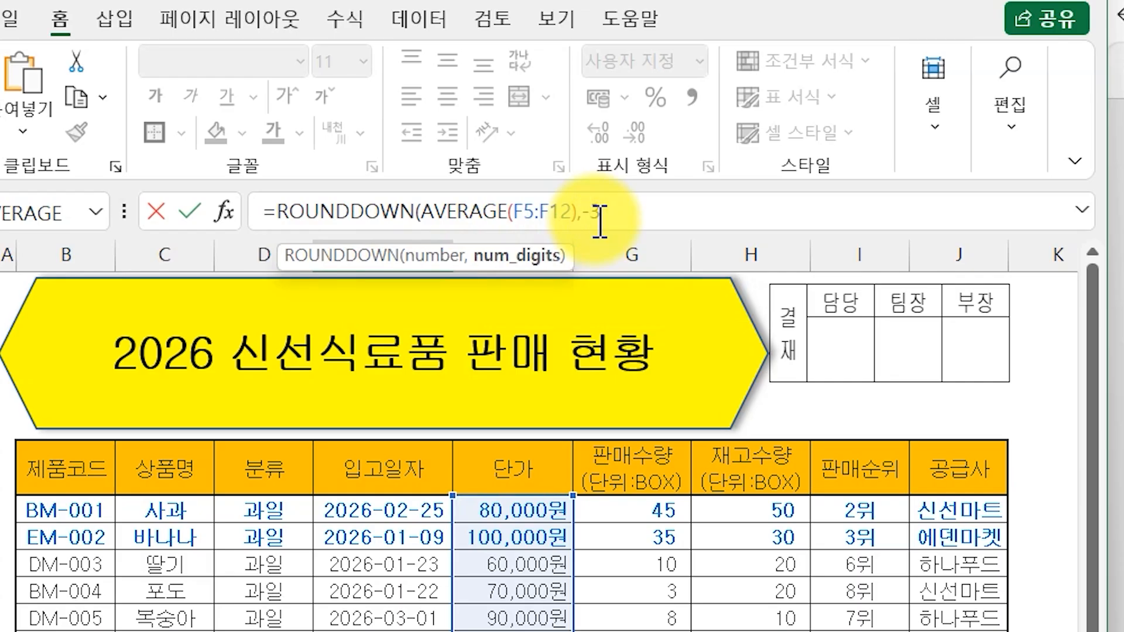
{"action": "type", "text": ")"}
{"action": "key", "text": "Return"}
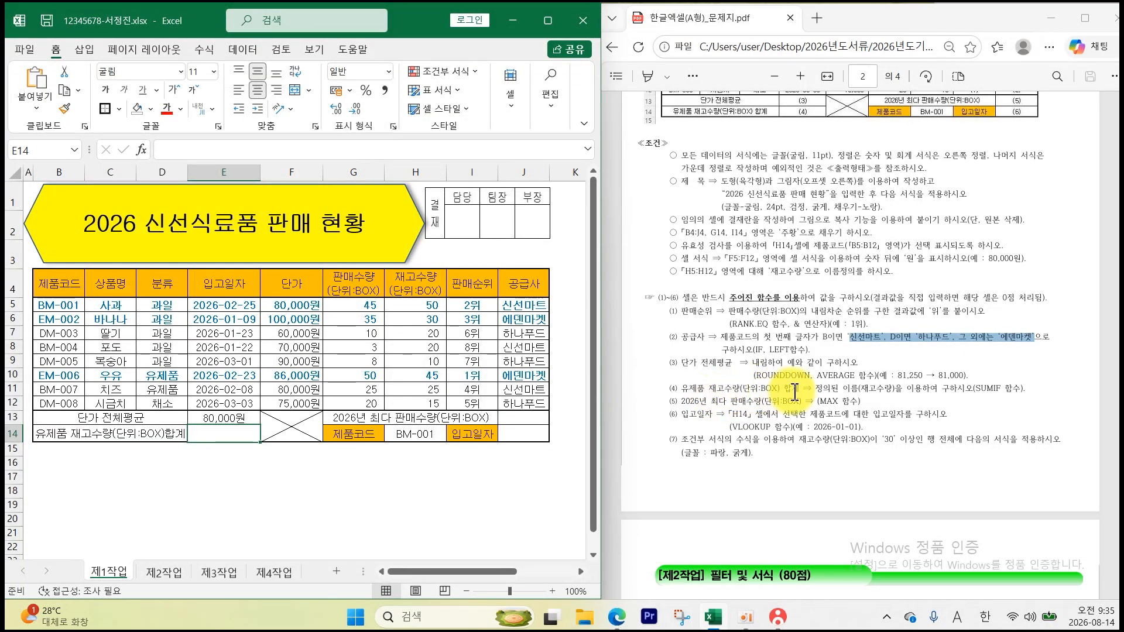
- Fill the 분류 range D5:D12 red and the 재고수량 range H5:H12 green
{"action": "left_click_drag", "start_coordinate": [156, 304], "coordinate": [159, 403]}
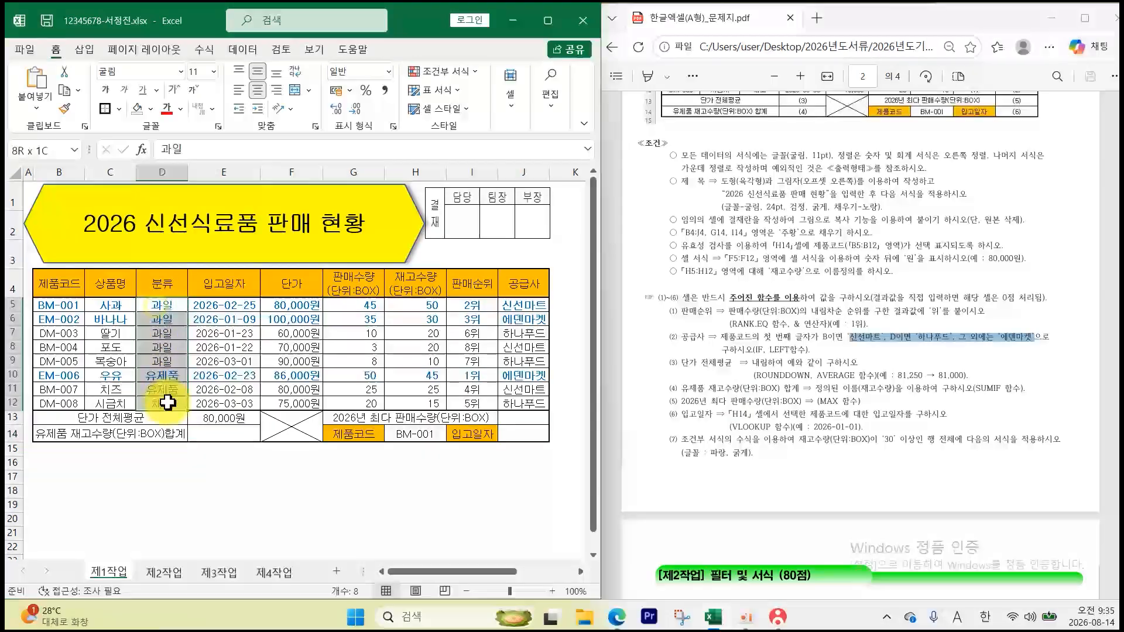
{"action": "left_click", "coordinate": [152, 110]}
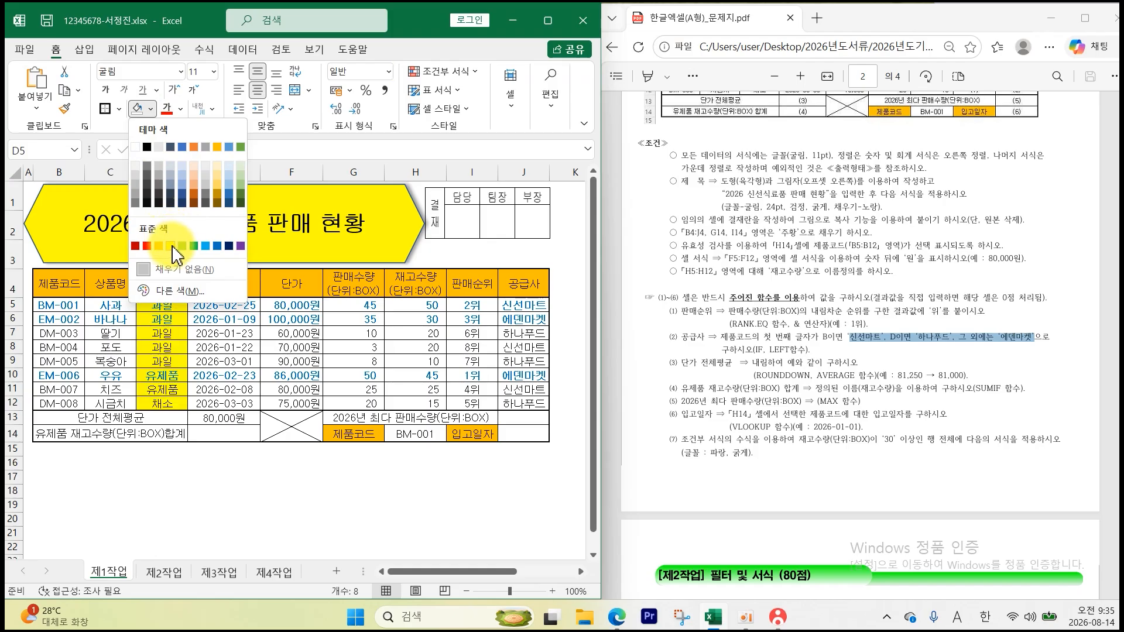
{"action": "left_click", "coordinate": [146, 246]}
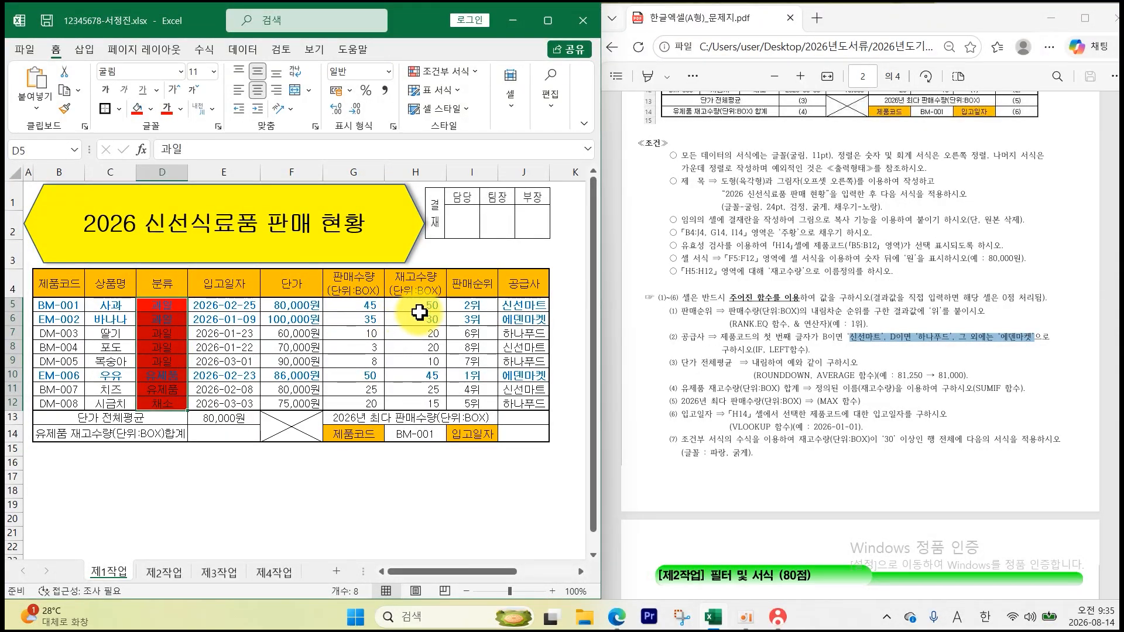
{"action": "left_click_drag", "start_coordinate": [419, 312], "coordinate": [416, 403]}
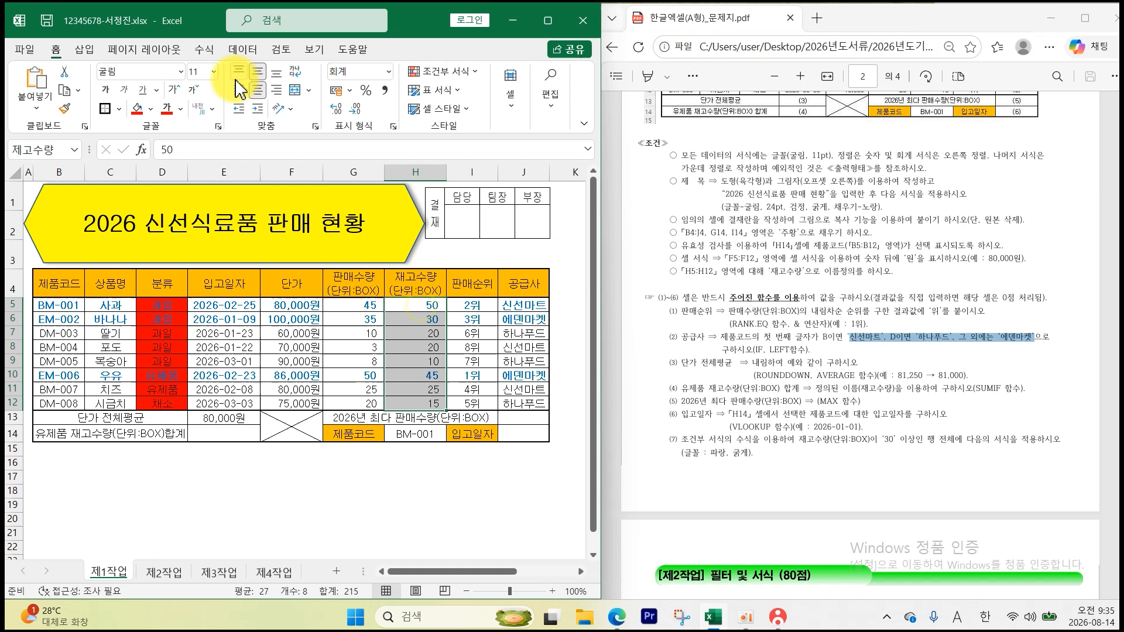
{"action": "left_click", "coordinate": [153, 108]}
{"action": "left_click", "coordinate": [177, 244]}
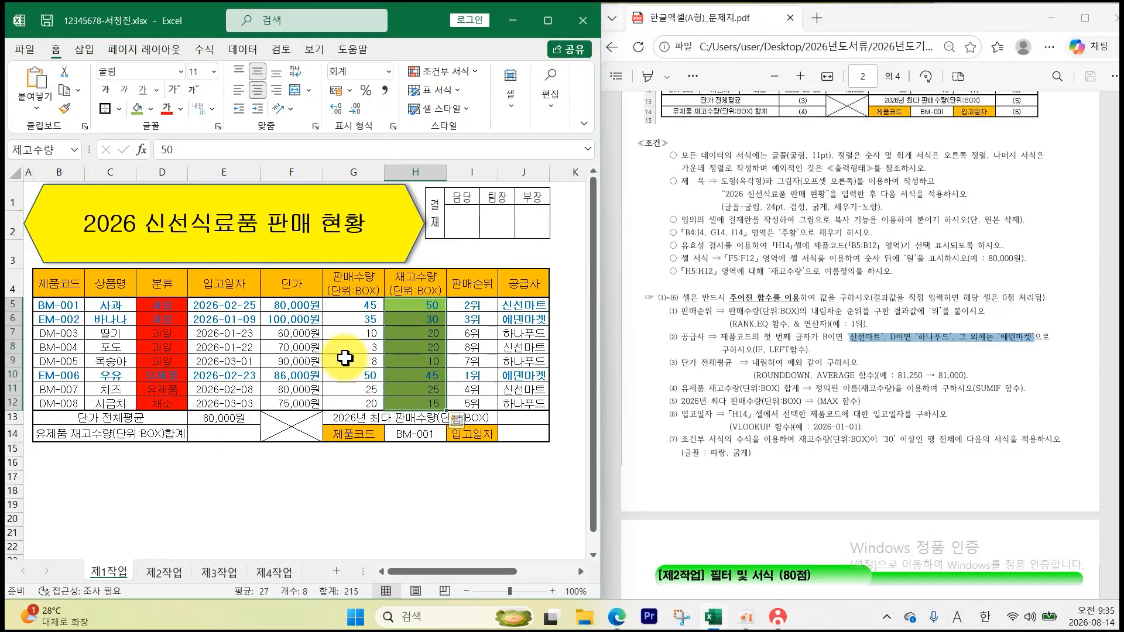
{"action": "left_click", "coordinate": [421, 382]}
{"action": "left_click", "coordinate": [237, 432]}
- Enter =SUMIF(D5:D12,"유제품",재고수량) in E14, showing 70
{"action": "type", "text": "=SUM"}
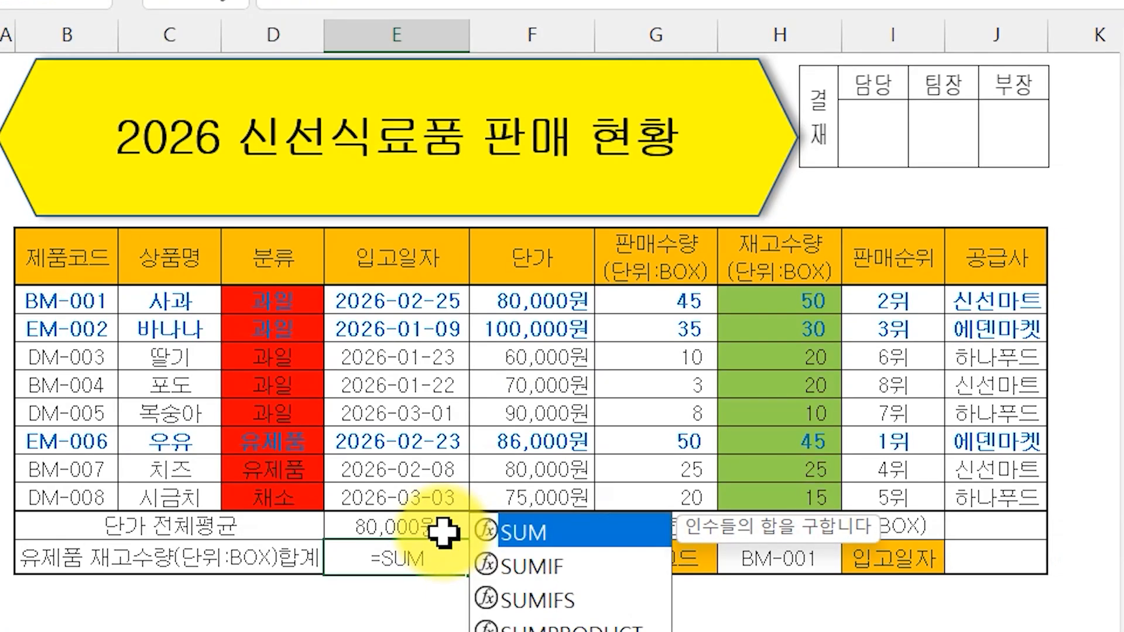
{"action": "double_click", "coordinate": [529, 566]}
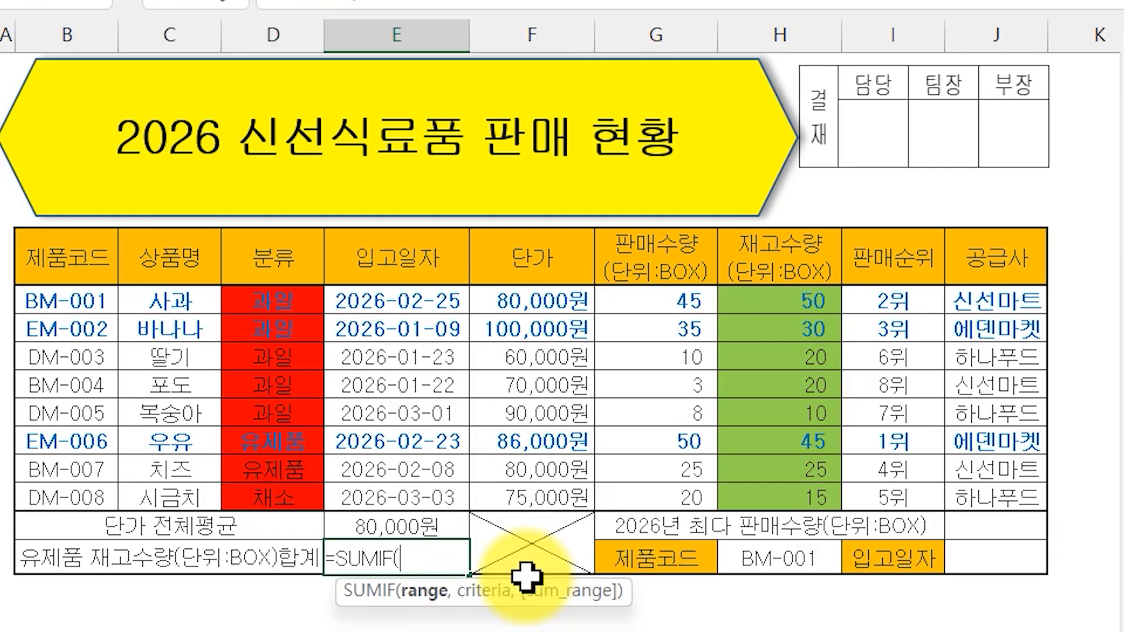
{"action": "left_click_drag", "start_coordinate": [265, 302], "coordinate": [304, 501]}
{"action": "type", "text": ","}
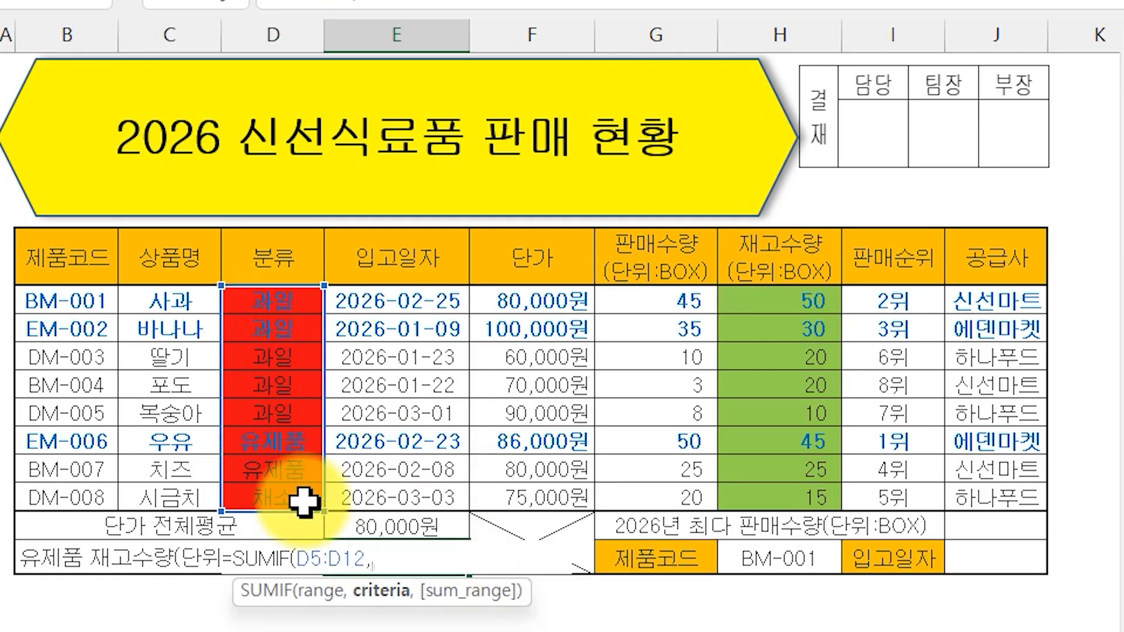
{"action": "type", "text": "\"유제품\","}
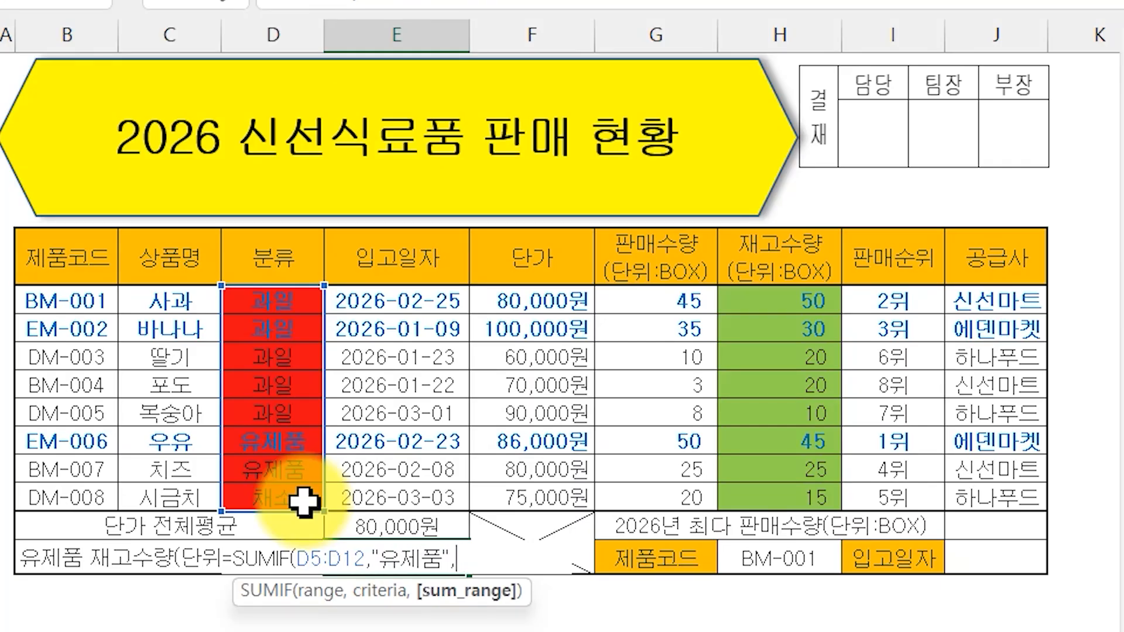
{"action": "left_click_drag", "start_coordinate": [767, 301], "coordinate": [813, 491]}
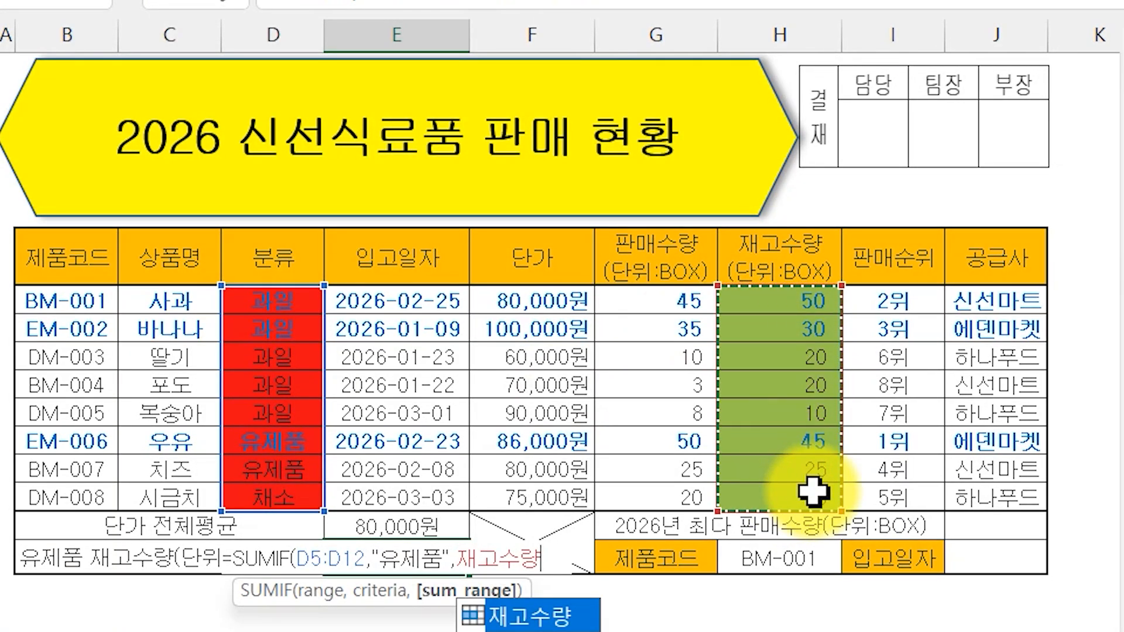
{"action": "key", "text": "Return"}
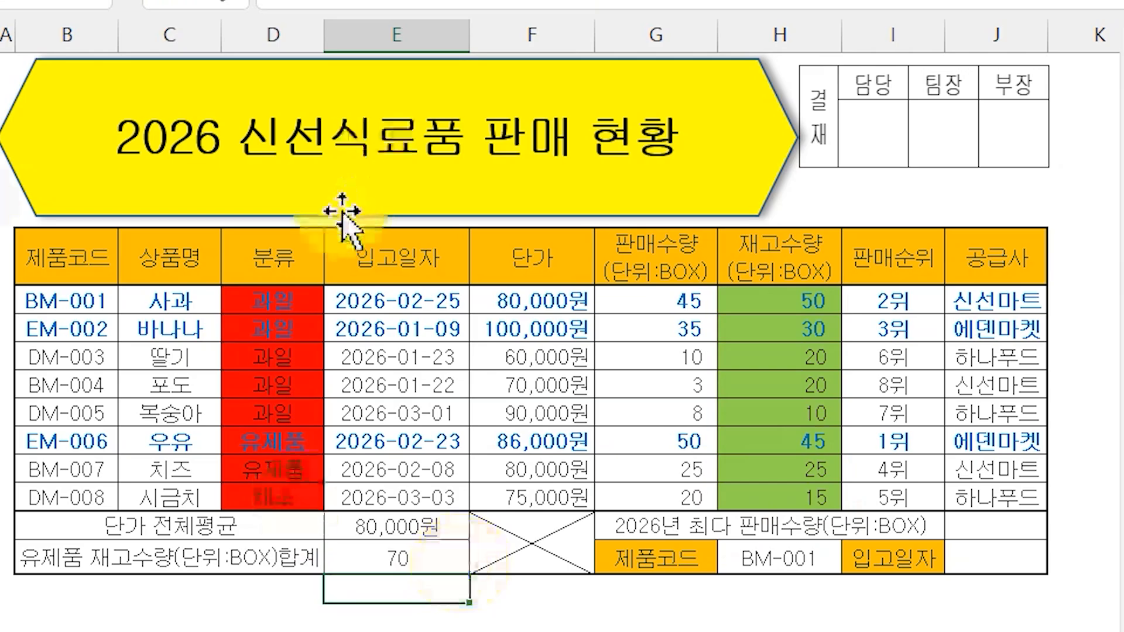
- Set D5:H12 to No Fill, clearing the red and green shading
{"action": "left_click", "coordinate": [301, 302]}
{"action": "left_click_drag", "start_coordinate": [176, 305], "coordinate": [421, 404]}
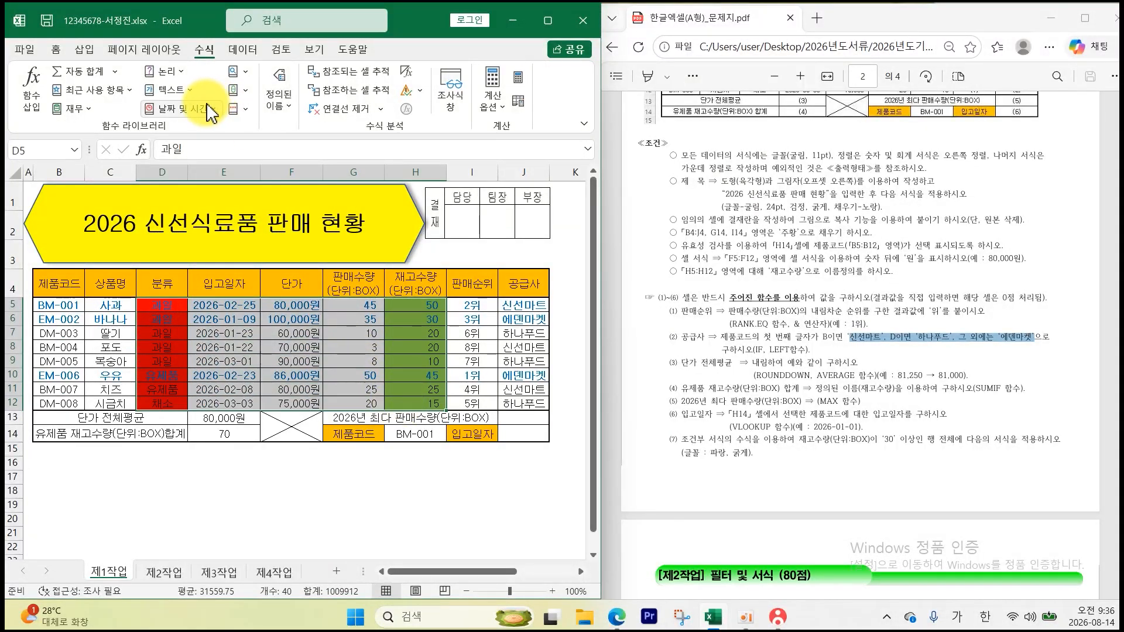
{"action": "left_click", "coordinate": [56, 49]}
{"action": "left_click", "coordinate": [151, 109]}
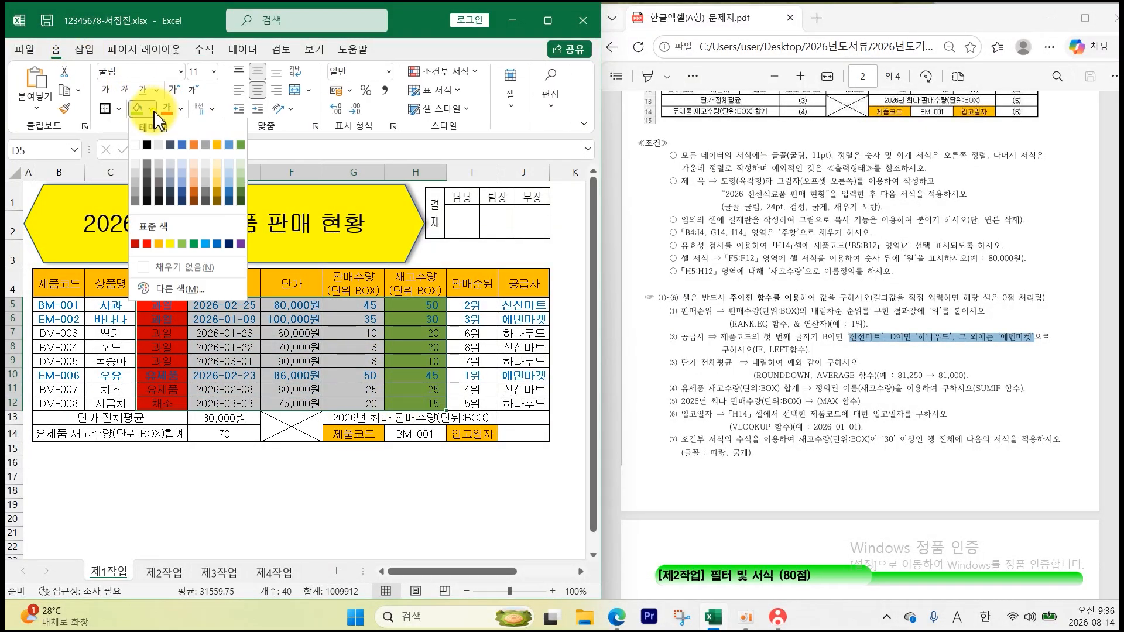
{"action": "left_click", "coordinate": [401, 484]}
{"action": "left_click", "coordinate": [415, 505]}
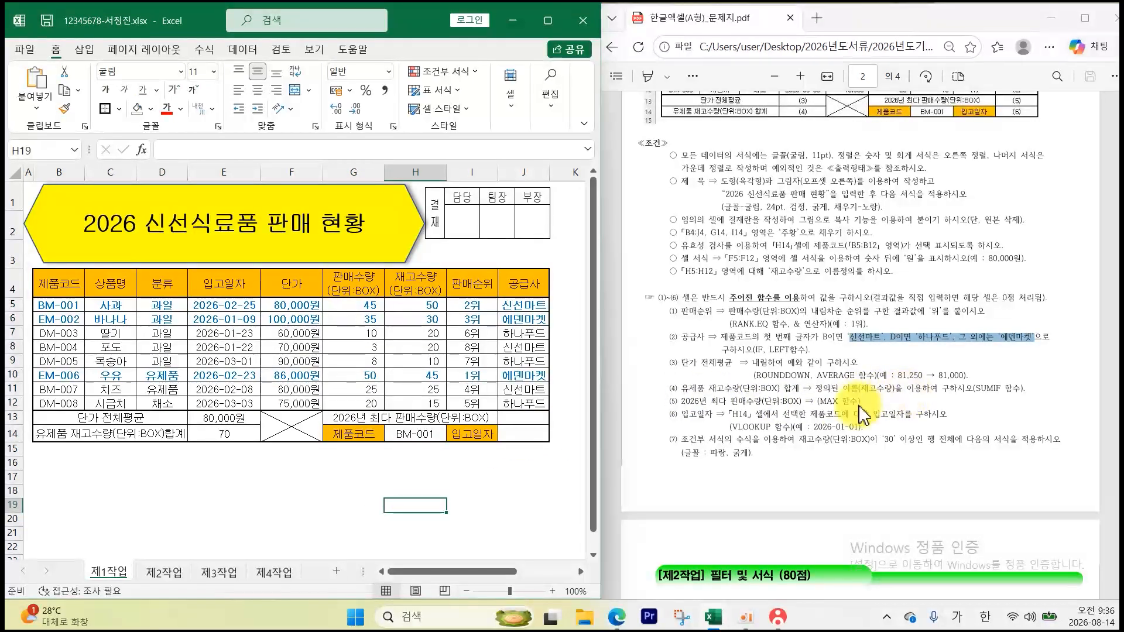
{"action": "left_click", "coordinate": [526, 421]}
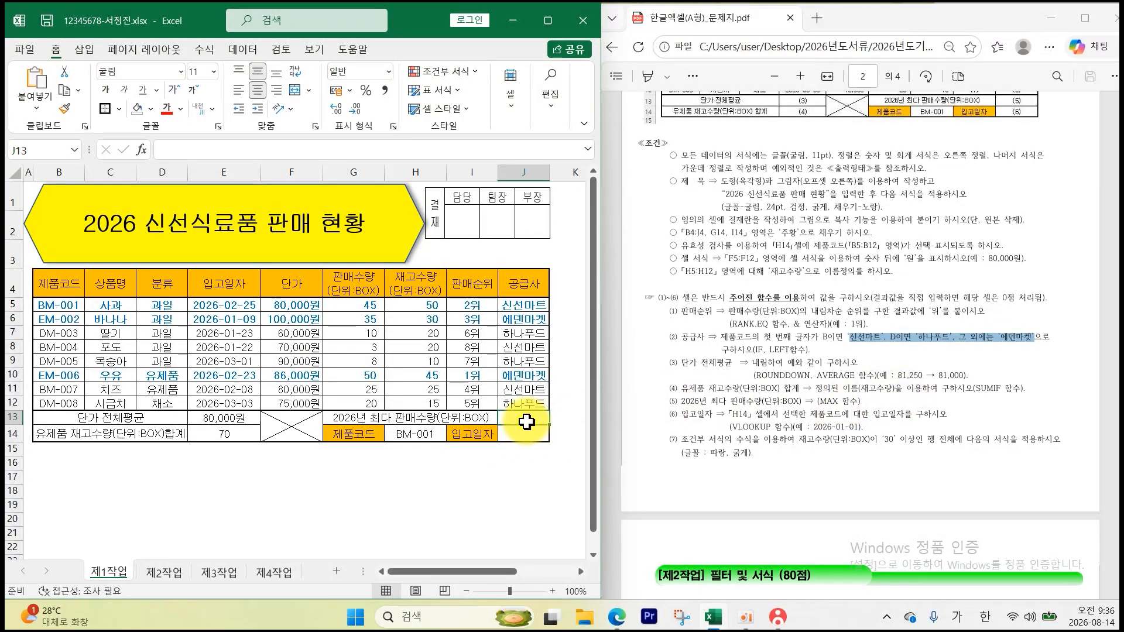
- Enter =MAX(G5:G12) in J13 to show the top 2026 판매수량 of 50
{"action": "type", "text": "=ㅡㅁ"}
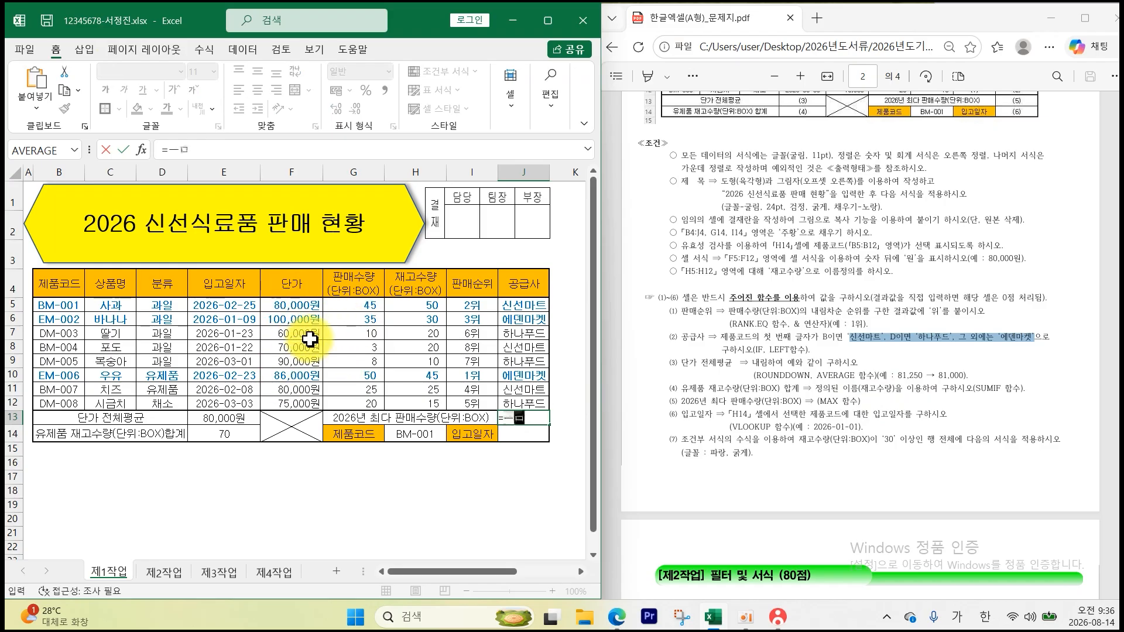
{"action": "key", "text": "BackSpace"}
{"action": "key", "text": "BackSpace"}
{"action": "type", "text": "MAX"}
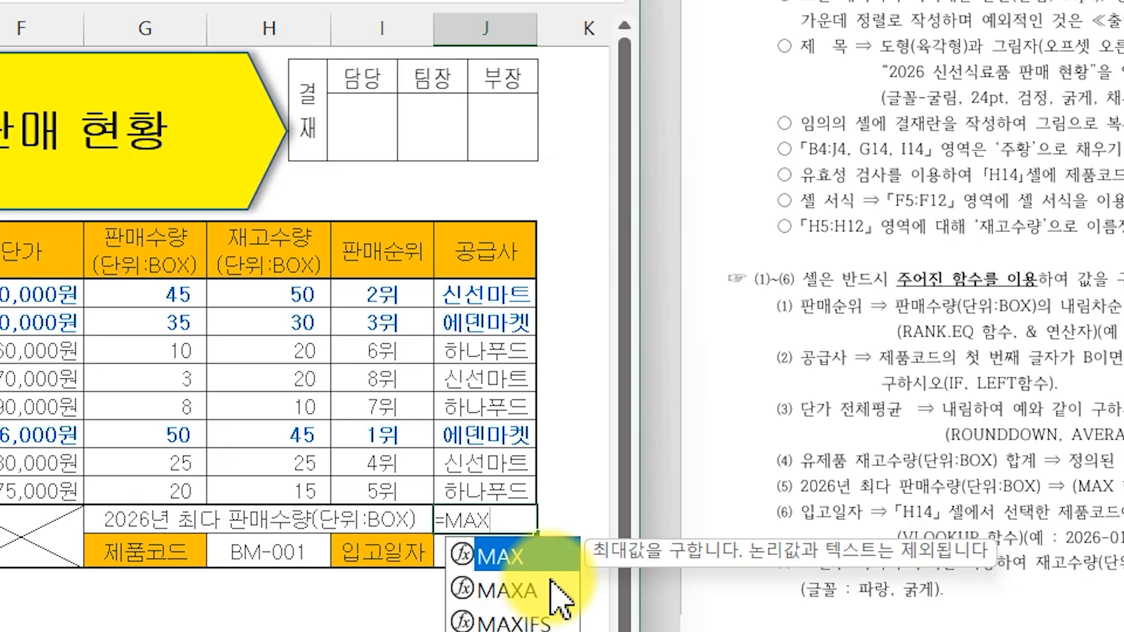
{"action": "double_click", "coordinate": [527, 556]}
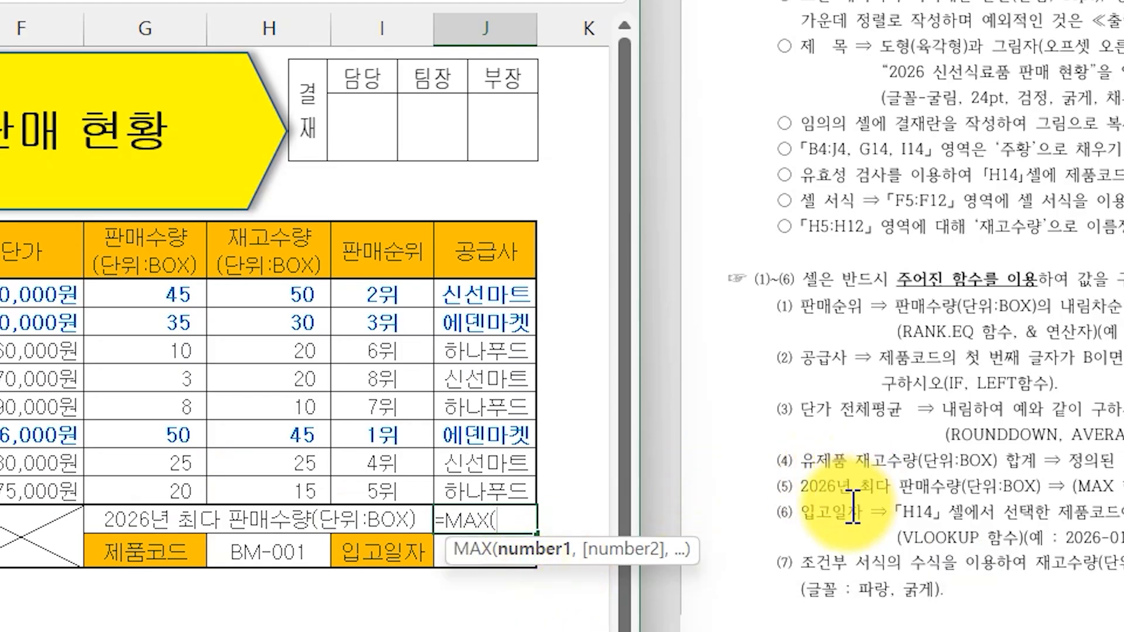
{"action": "left_click", "coordinate": [155, 286]}
{"action": "left_click_drag", "start_coordinate": [155, 287], "coordinate": [151, 491]}
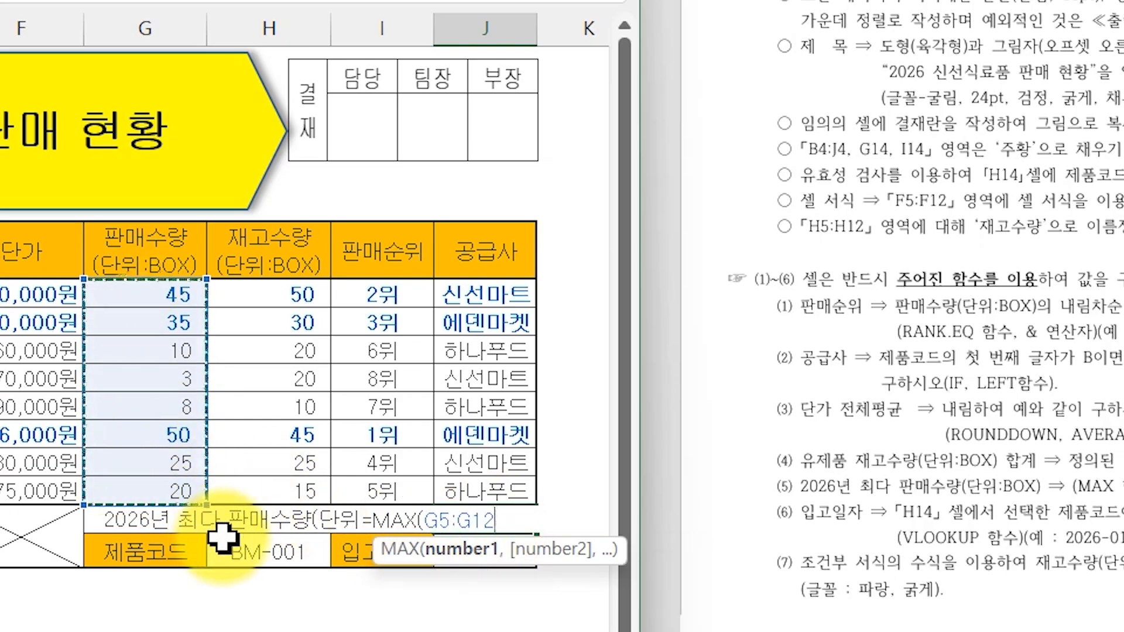
{"action": "key", "text": "Return"}
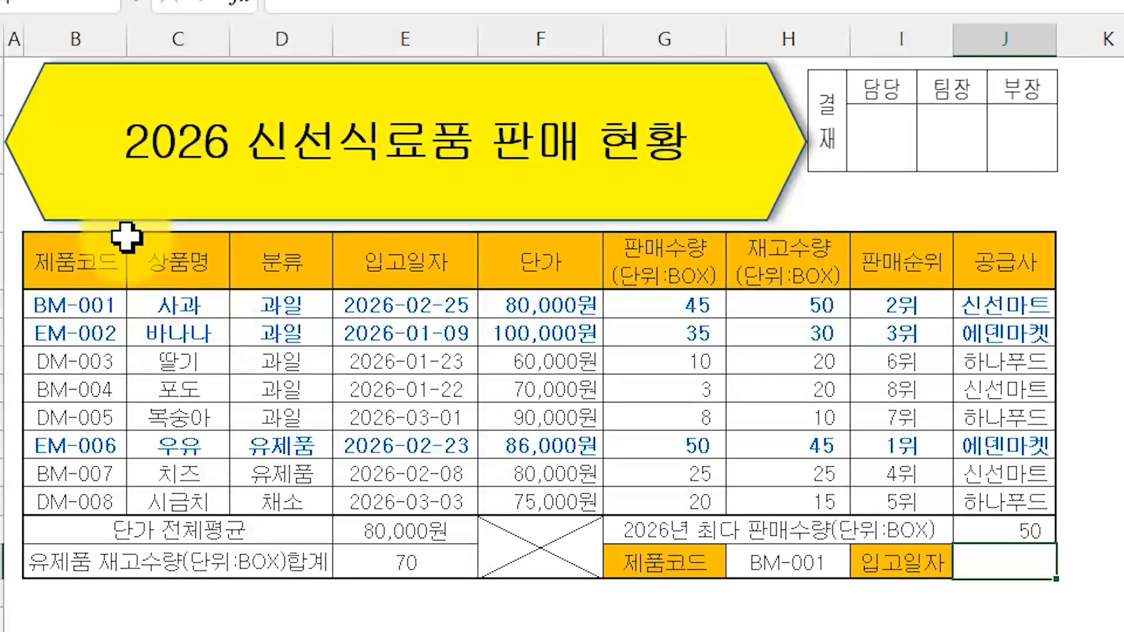
- Enter =VLOOKUP(H14,B5:H12,4,0) in J14 to return the 입고일자 for BM-001
{"action": "left_click_drag", "start_coordinate": [96, 240], "coordinate": [81, 307]}
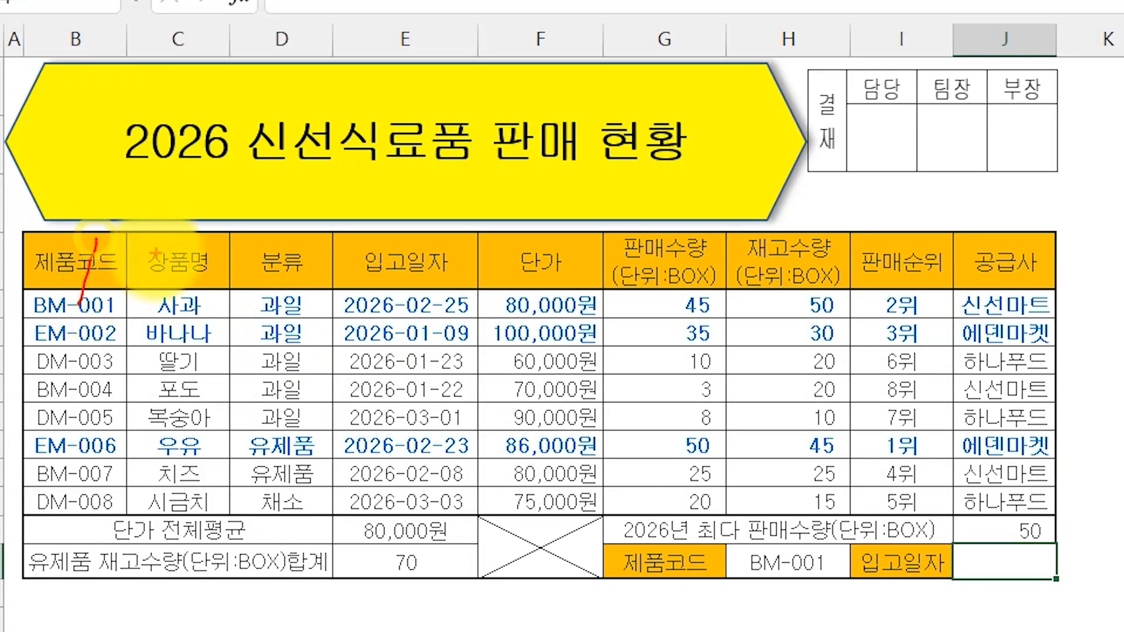
{"action": "mouse_move", "coordinate": [163, 252]}
{"action": "left_mouse_down"}
{"action": "mouse_move", "coordinate": [162, 304]}
{"action": "mouse_move", "coordinate": [202, 303]}
{"action": "left_mouse_up"}
{"action": "mouse_move", "coordinate": [267, 244]}
{"action": "left_mouse_down"}
{"action": "mouse_move", "coordinate": [303, 297]}
{"action": "mouse_move", "coordinate": [280, 334]}
{"action": "left_mouse_up"}
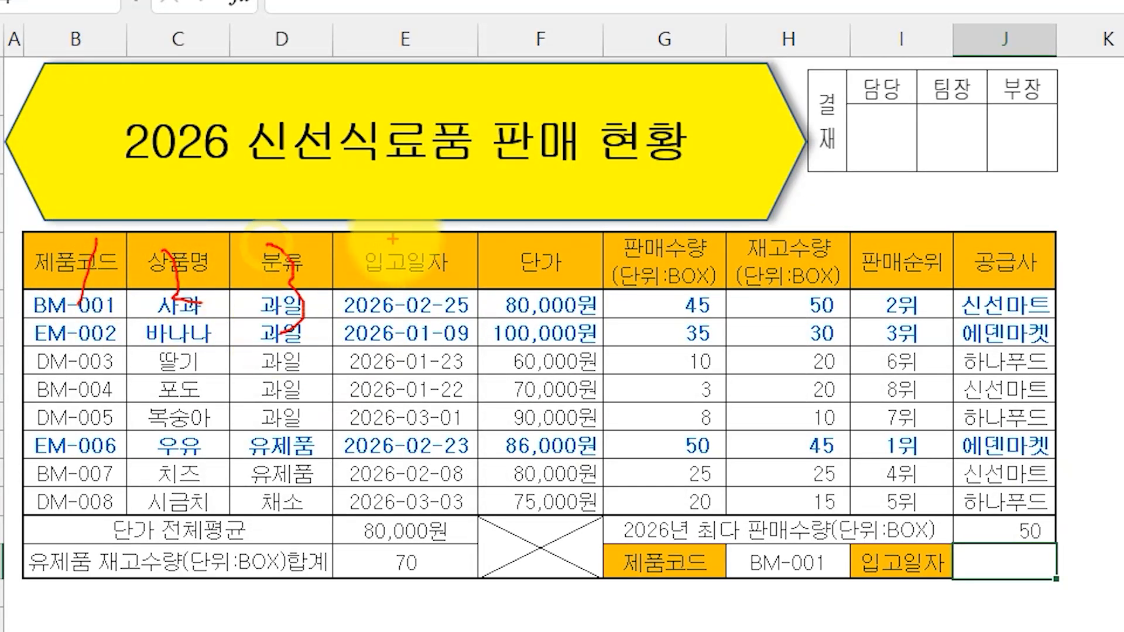
{"action": "left_click_drag", "start_coordinate": [395, 239], "coordinate": [477, 291]}
{"action": "left_click_drag", "start_coordinate": [448, 239], "coordinate": [411, 332]}
{"action": "key", "text": "Escape"}
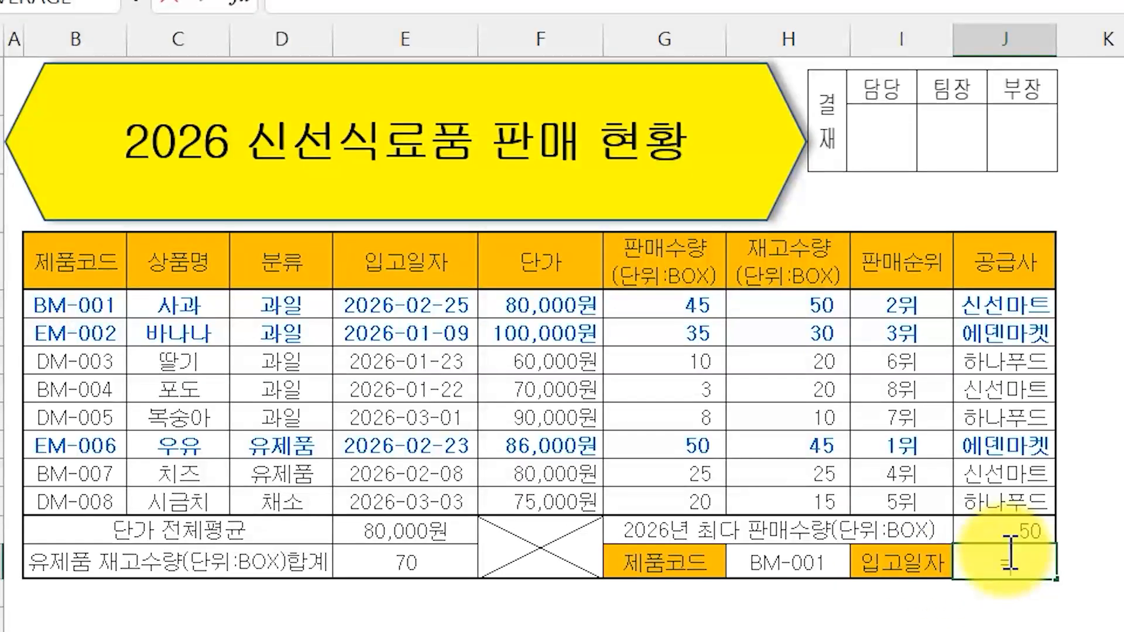
{"action": "type", "text": "VL"}
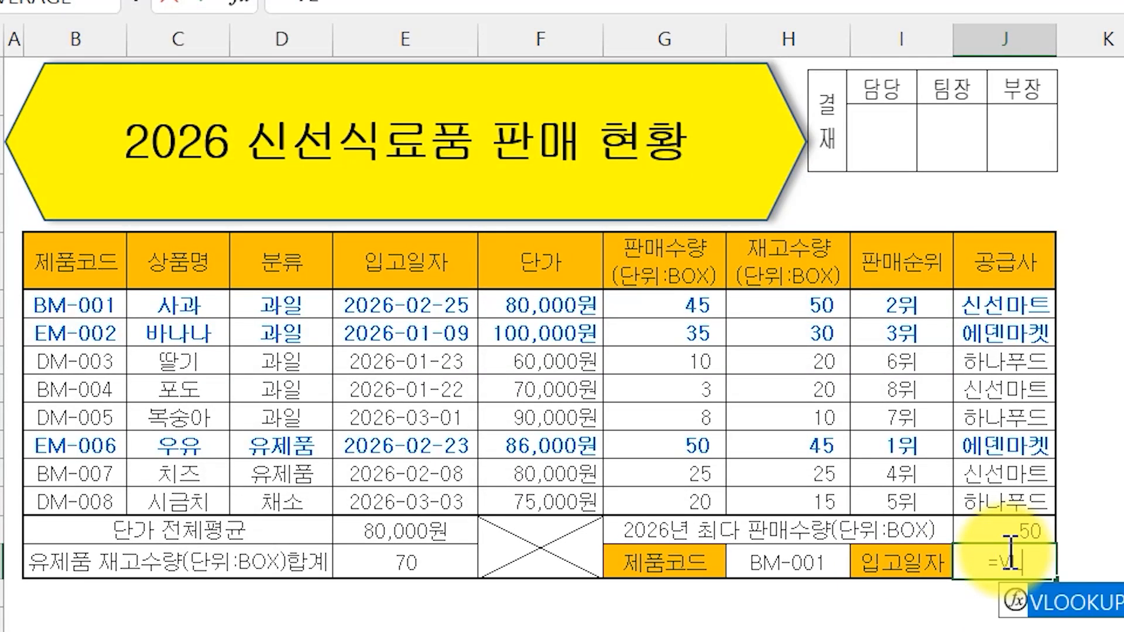
{"action": "double_click", "coordinate": [1077, 608]}
{"action": "left_click", "coordinate": [826, 566]}
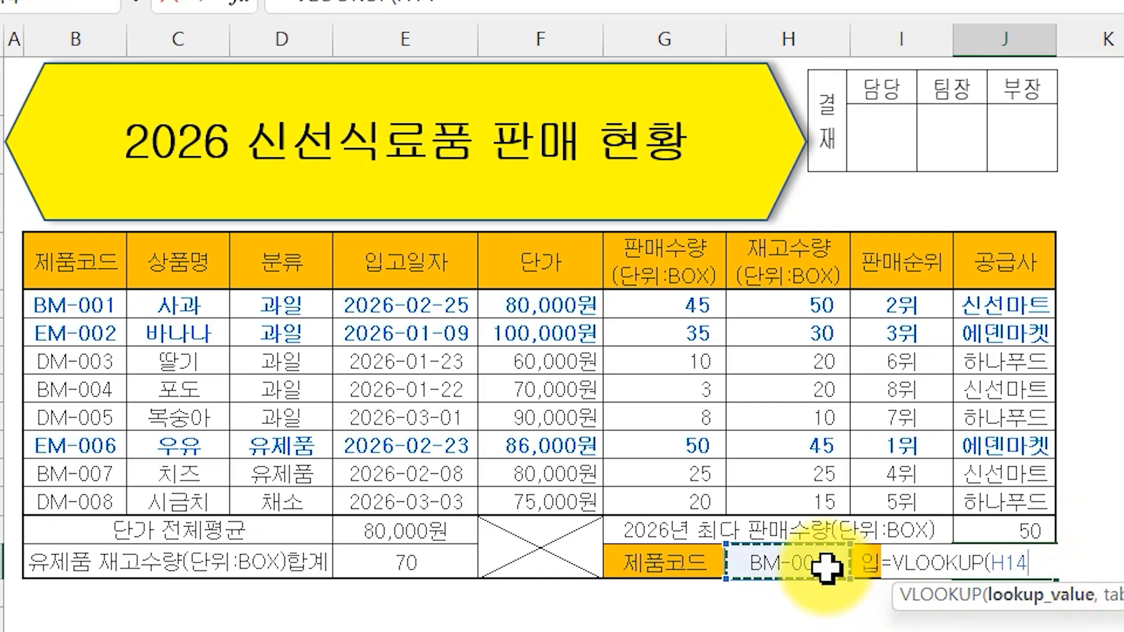
{"action": "type", "text": ","}
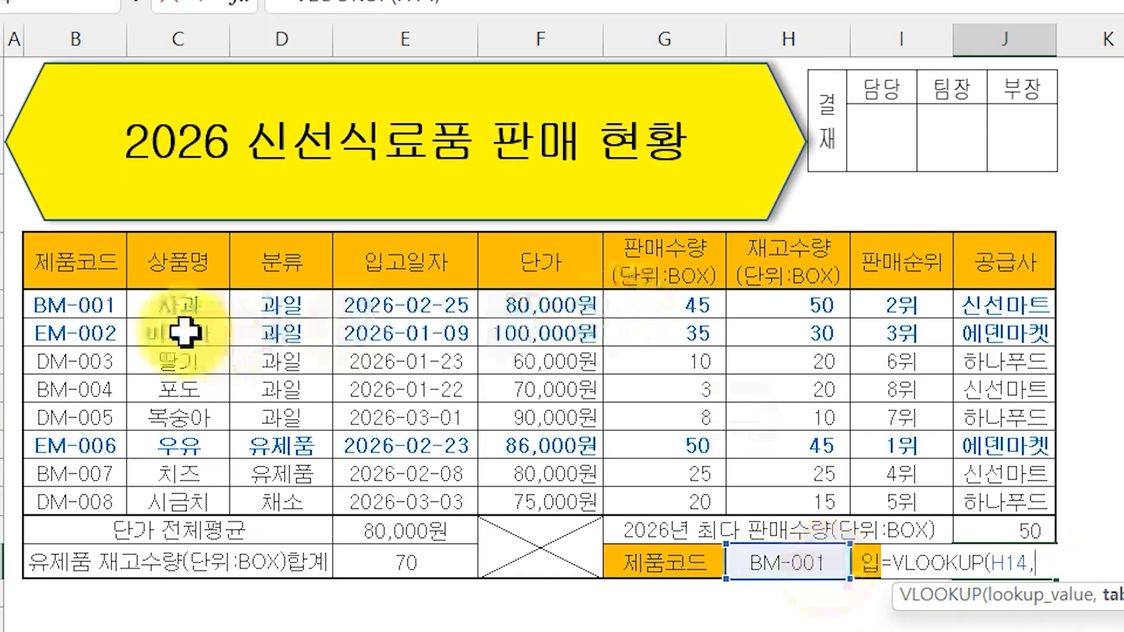
{"action": "left_click_drag", "start_coordinate": [80, 303], "coordinate": [762, 494]}
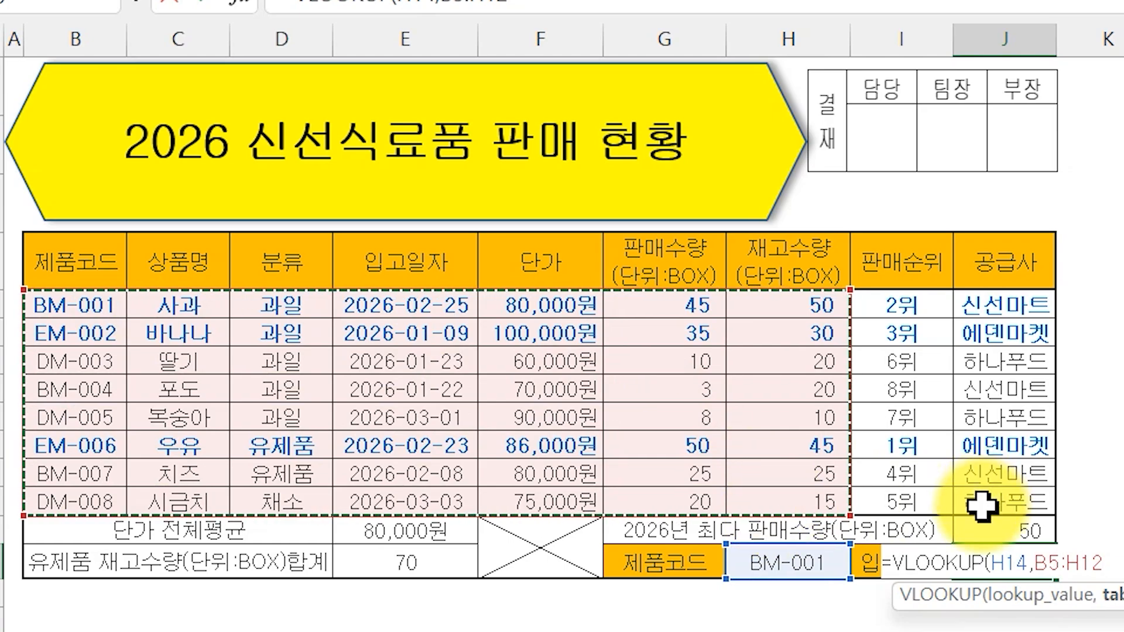
{"action": "type", "text": ","}
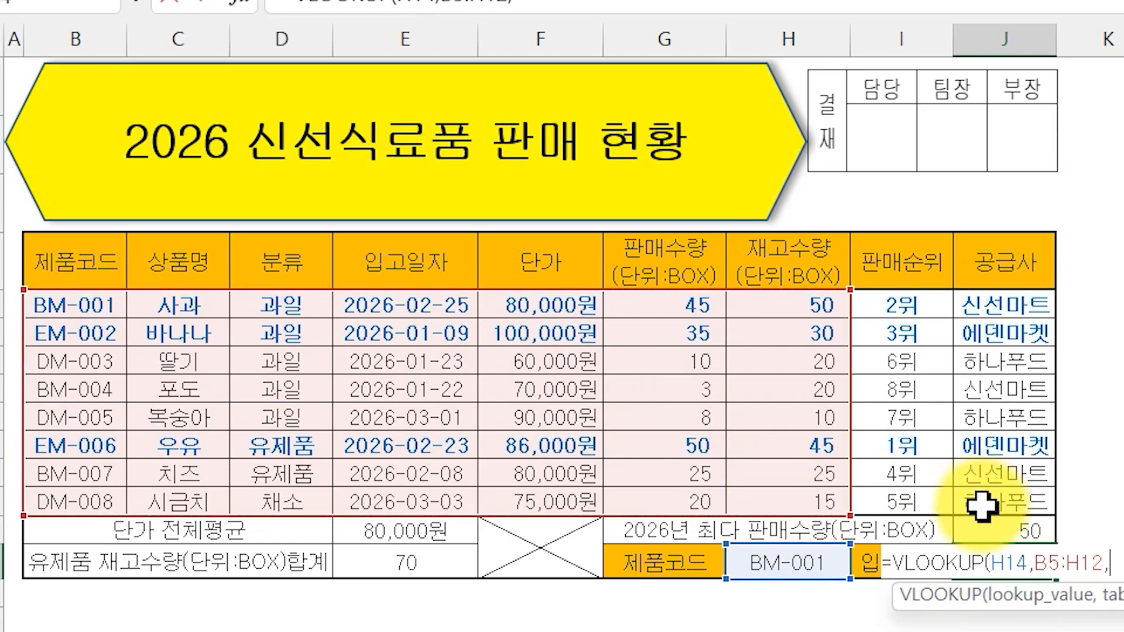
{"action": "type", "text": "4,0)"}
{"action": "key", "text": "Return"}
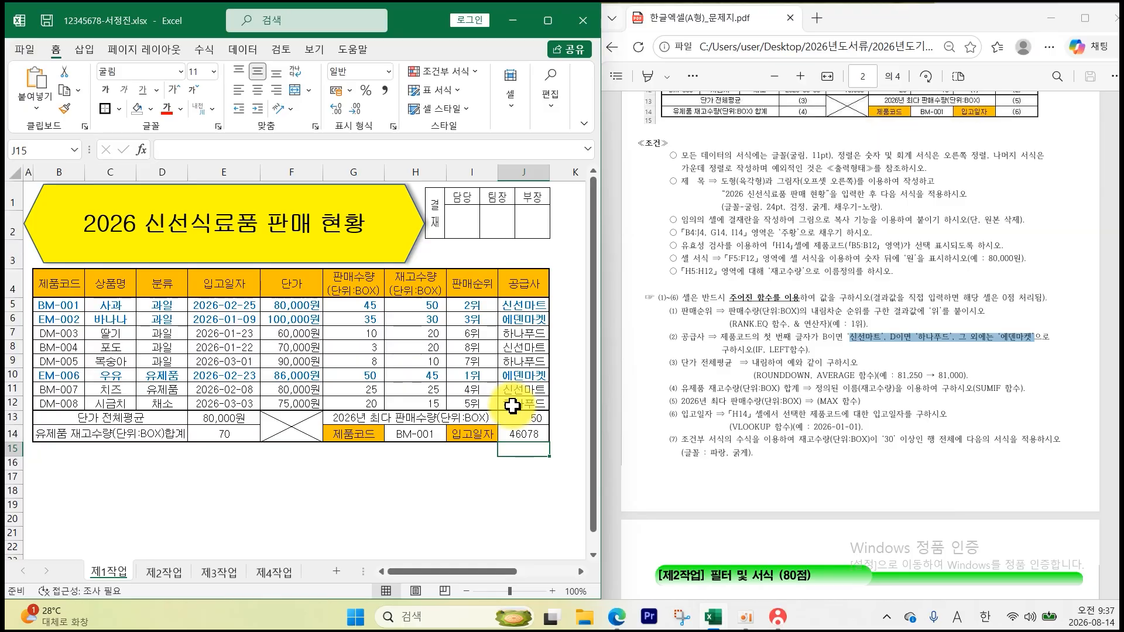
- Format J14 as a yyyy-mm-dd date so it shows 2026-02-25
{"action": "left_click", "coordinate": [1012, 569]}
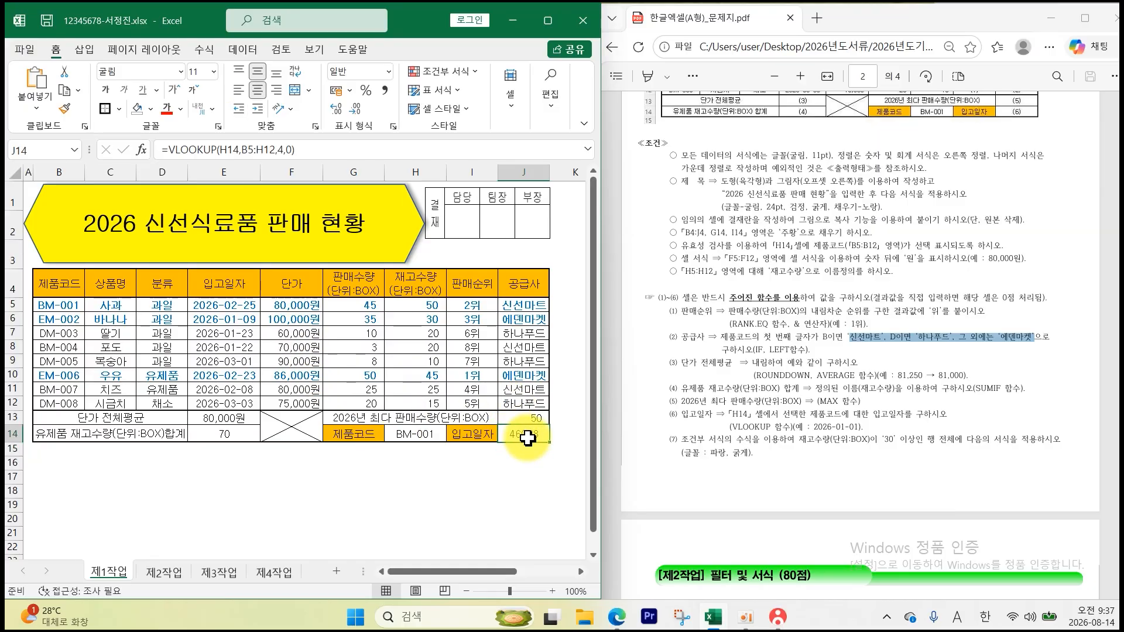
{"action": "right_click", "coordinate": [528, 438]}
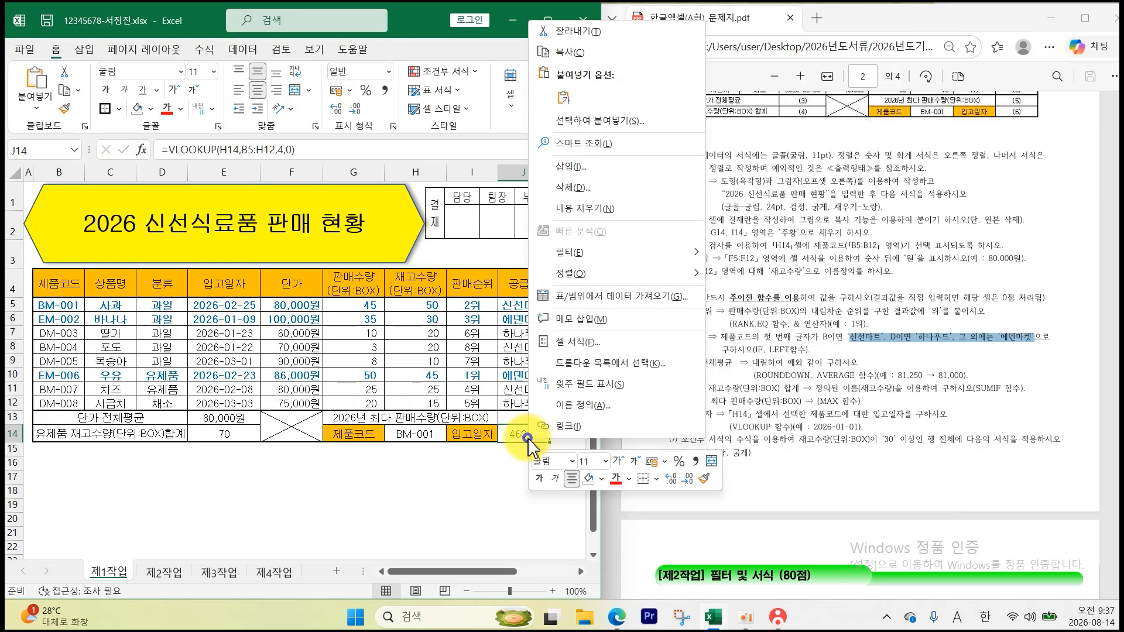
{"action": "left_click", "coordinate": [601, 346]}
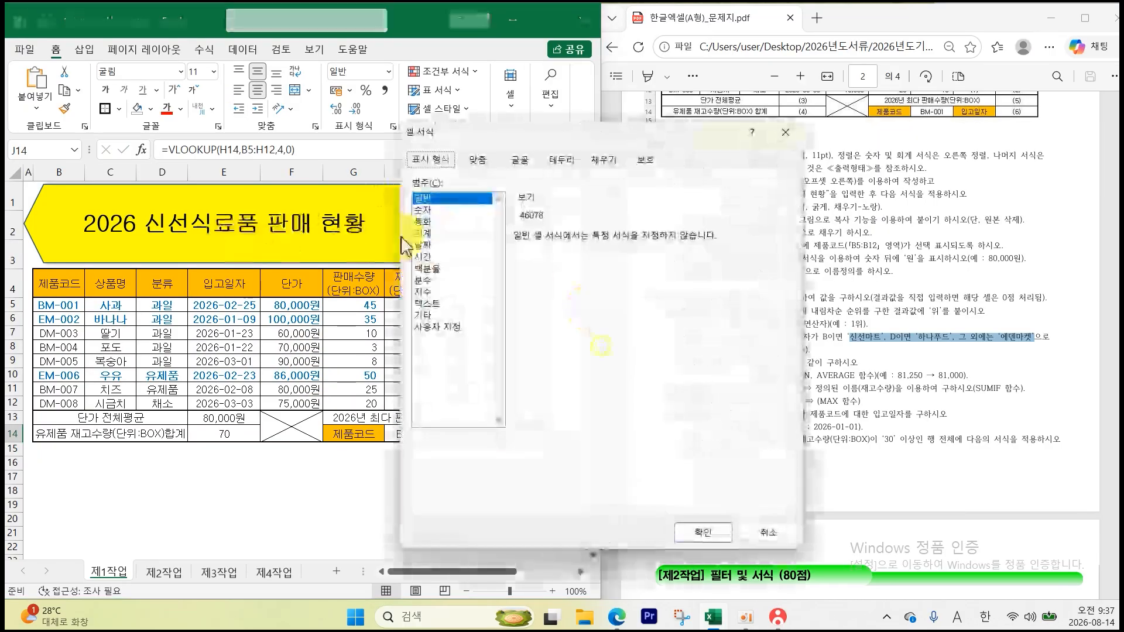
{"action": "left_click", "coordinate": [424, 246]}
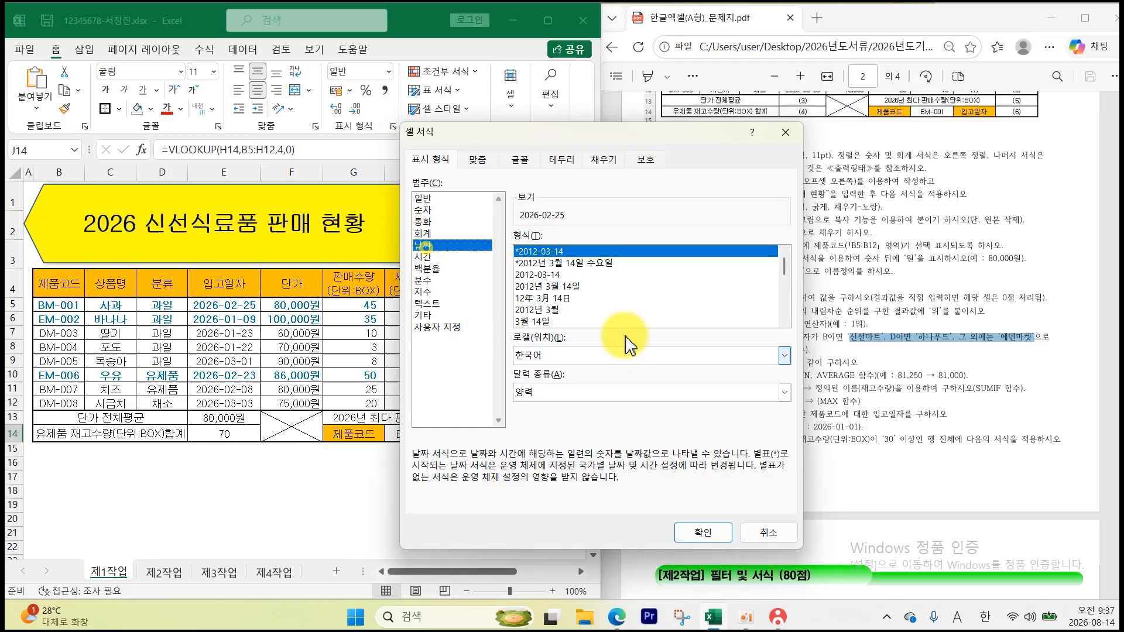
{"action": "left_click", "coordinate": [702, 532]}
{"action": "left_click", "coordinate": [555, 511]}
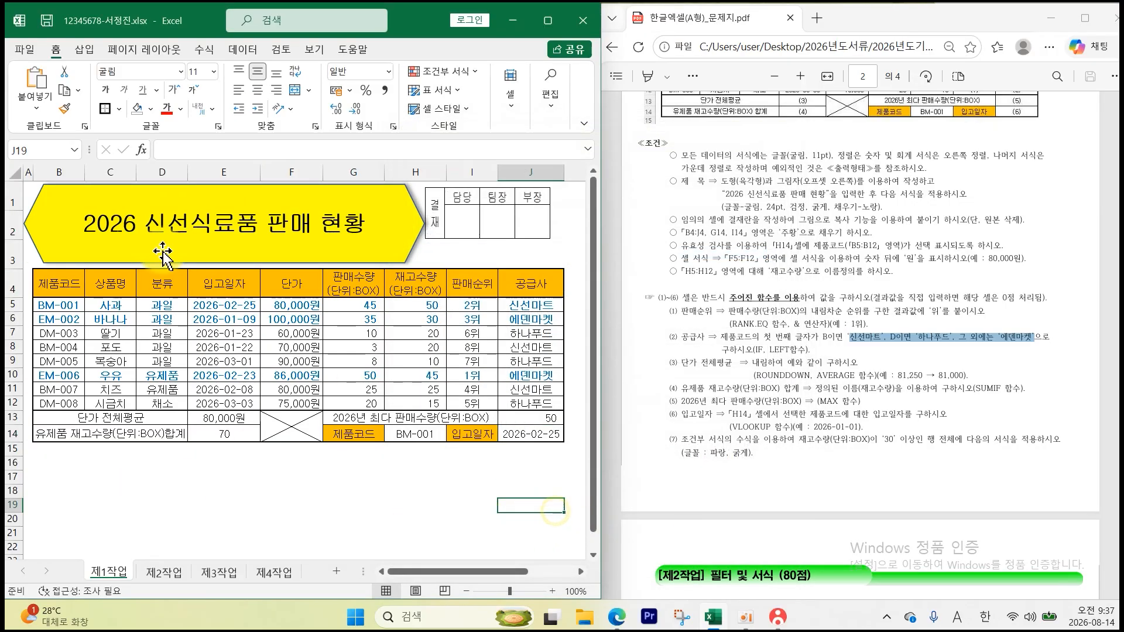
- Review the 제2작업, 제3작업 and 제4작업 sheets, then return to 제1작업
{"action": "left_click", "coordinate": [166, 572]}
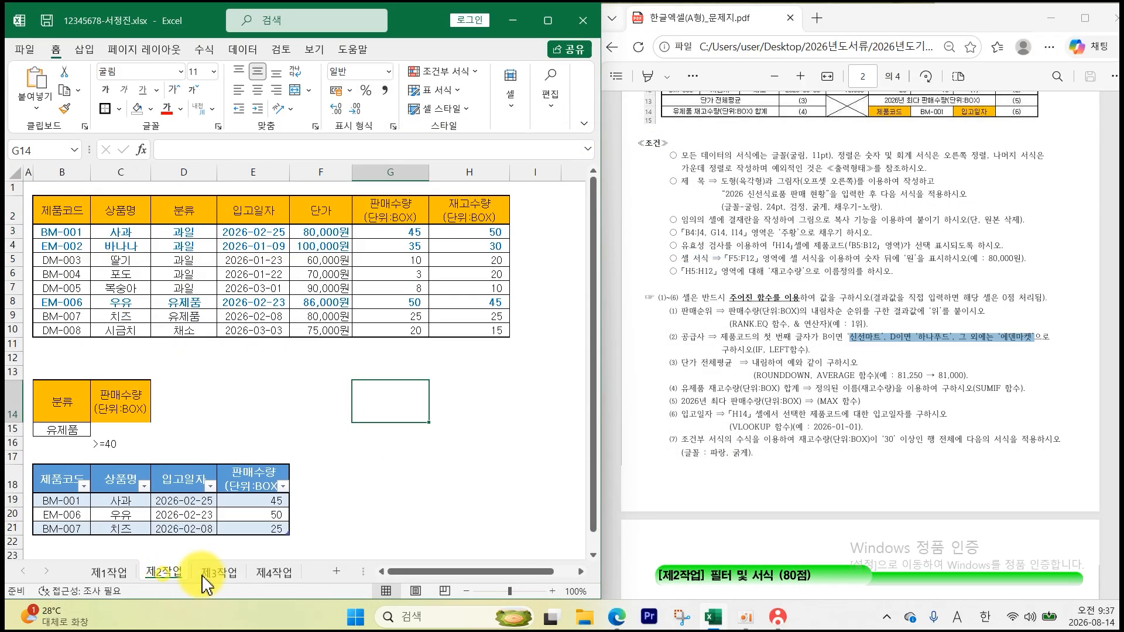
{"action": "left_click", "coordinate": [217, 573]}
{"action": "left_click", "coordinate": [272, 572]}
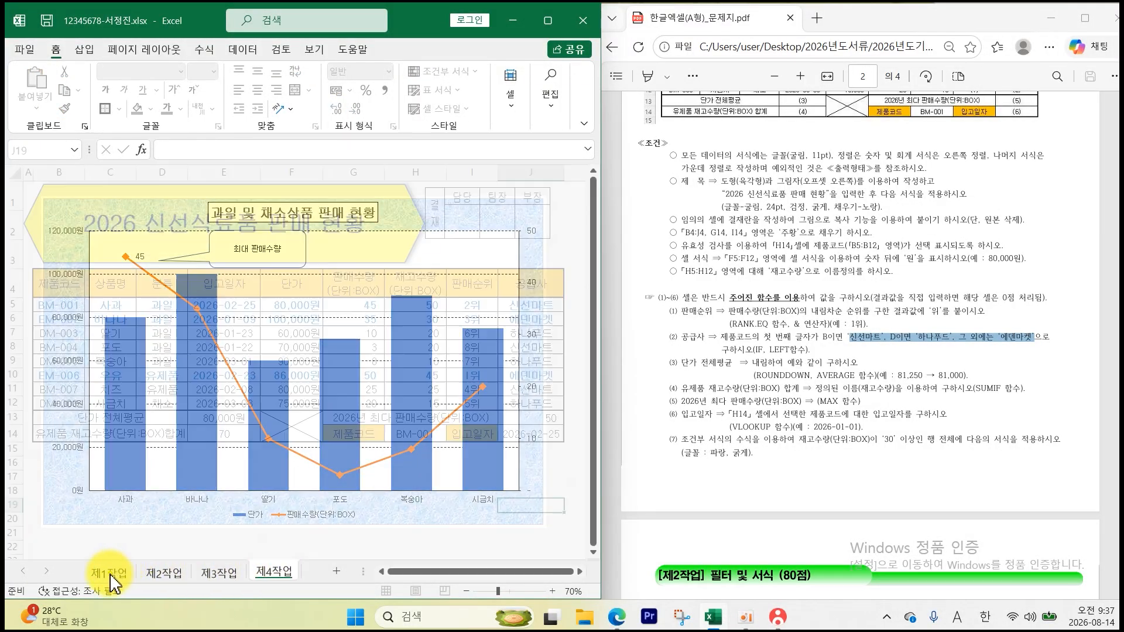
{"action": "left_click", "coordinate": [111, 571]}
{"action": "left_click", "coordinate": [201, 501]}
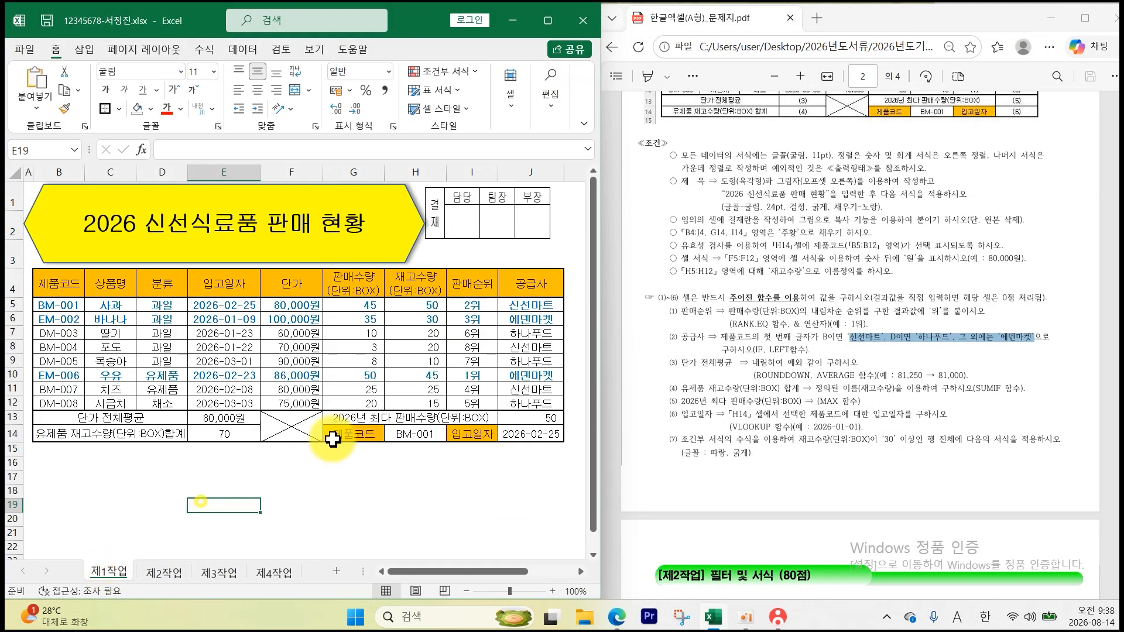
- Save the workbook and send it as the answer file via KOAS 답안 전송
{"action": "left_click", "coordinate": [48, 22]}
{"action": "left_click", "coordinate": [776, 620]}
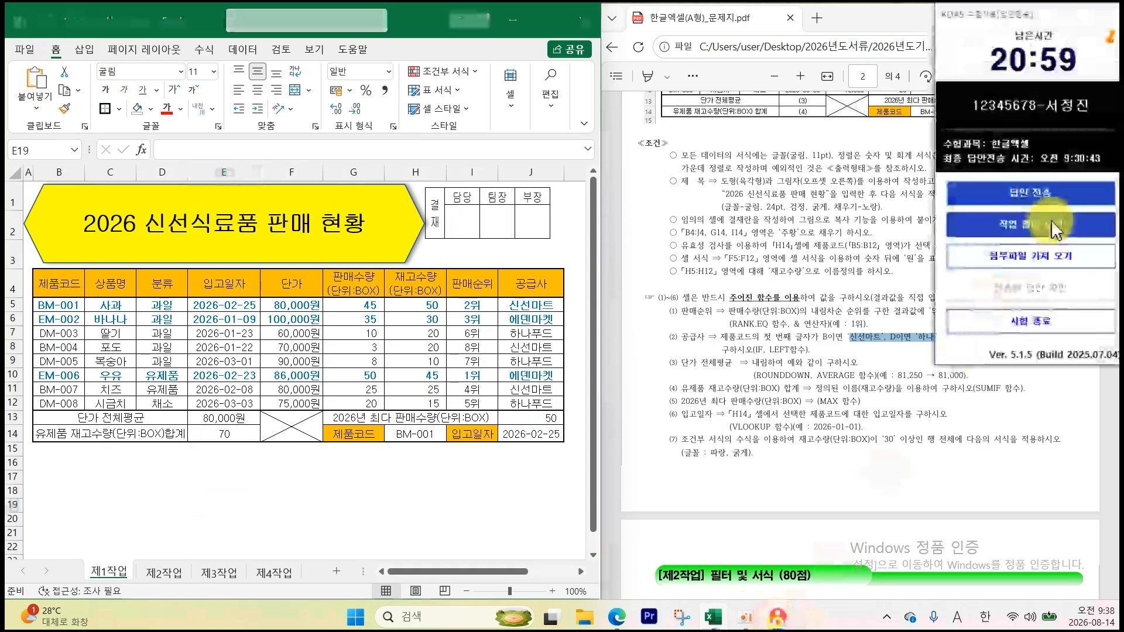
{"action": "left_click", "coordinate": [1052, 192]}
{"action": "left_click", "coordinate": [430, 442]}
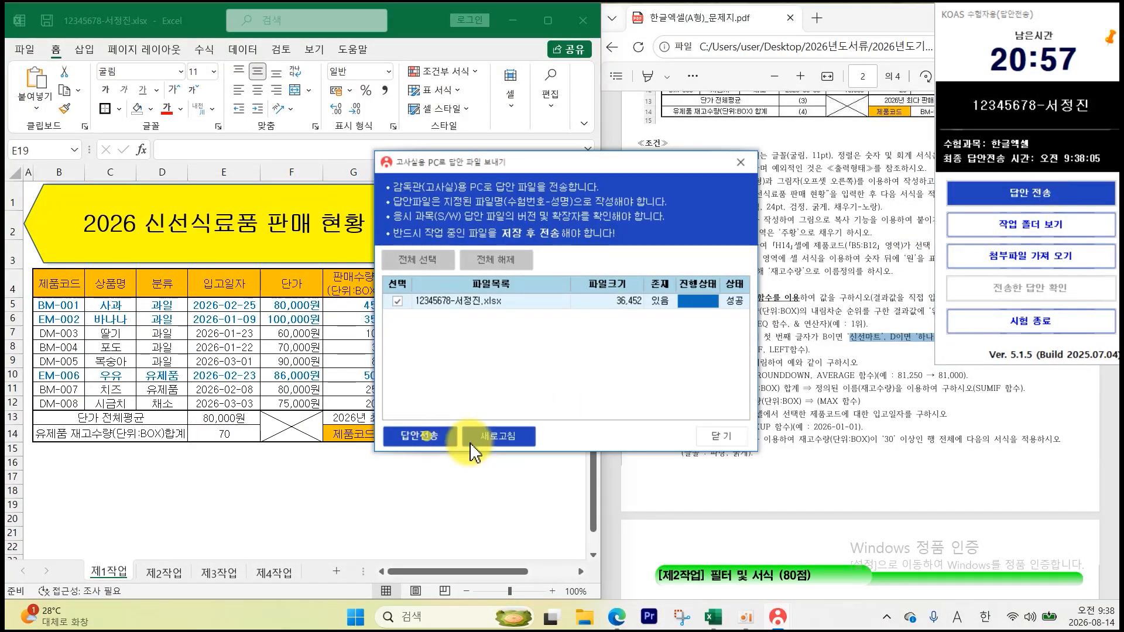
{"action": "left_click", "coordinate": [706, 436]}
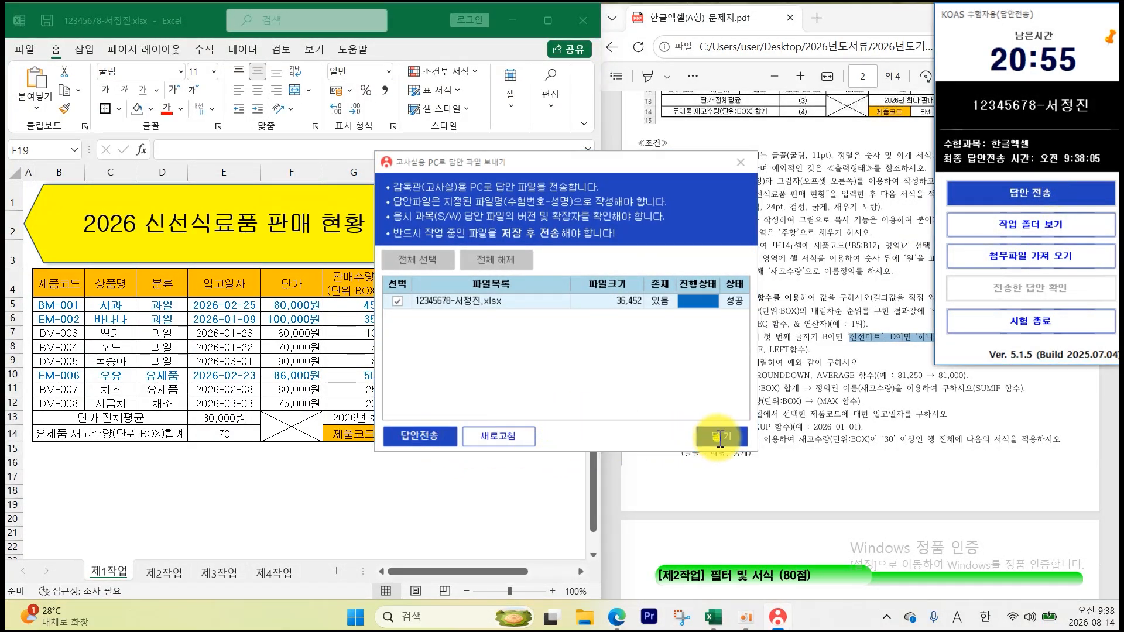
- End the exam with 시험 종료 and confirm final submission
{"action": "left_click", "coordinate": [970, 329]}
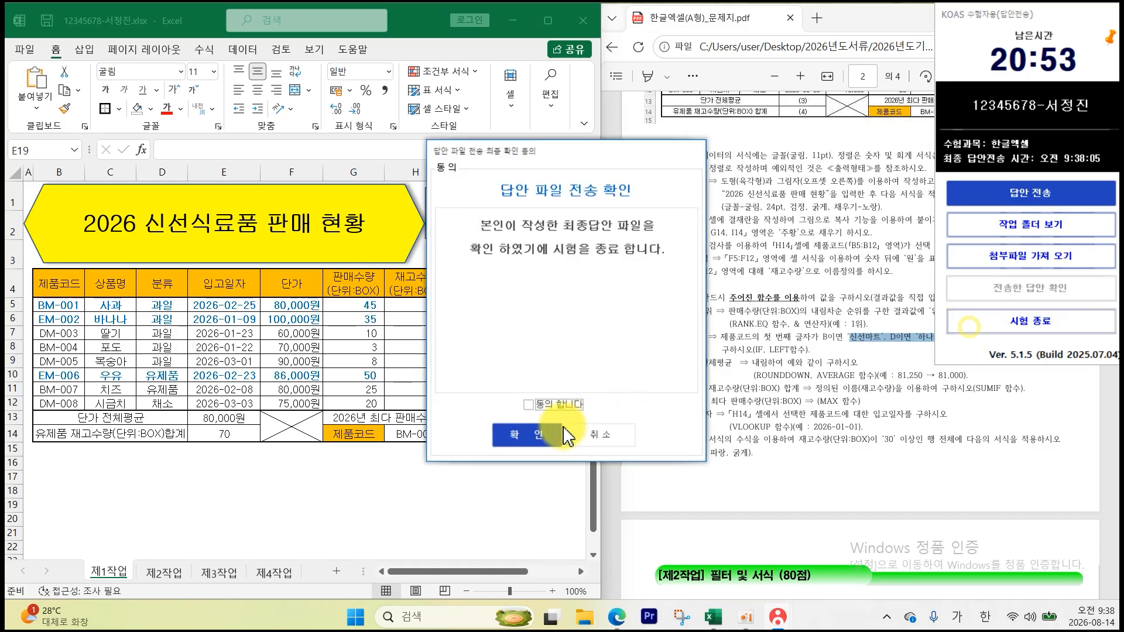
{"action": "left_click", "coordinate": [532, 433]}
{"action": "left_click", "coordinate": [488, 530]}
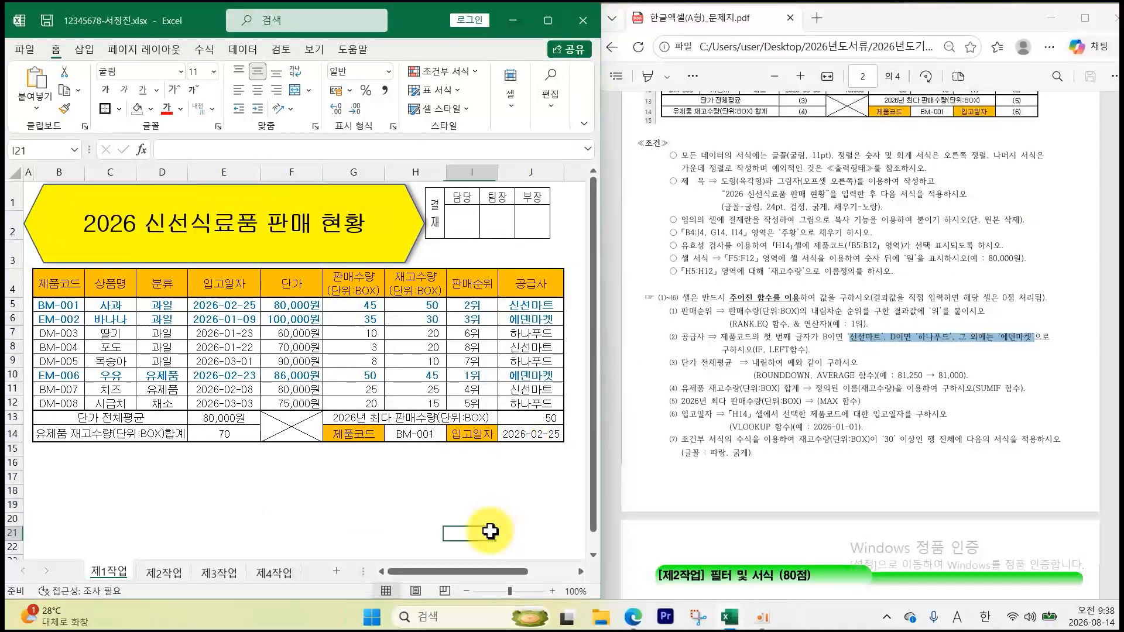